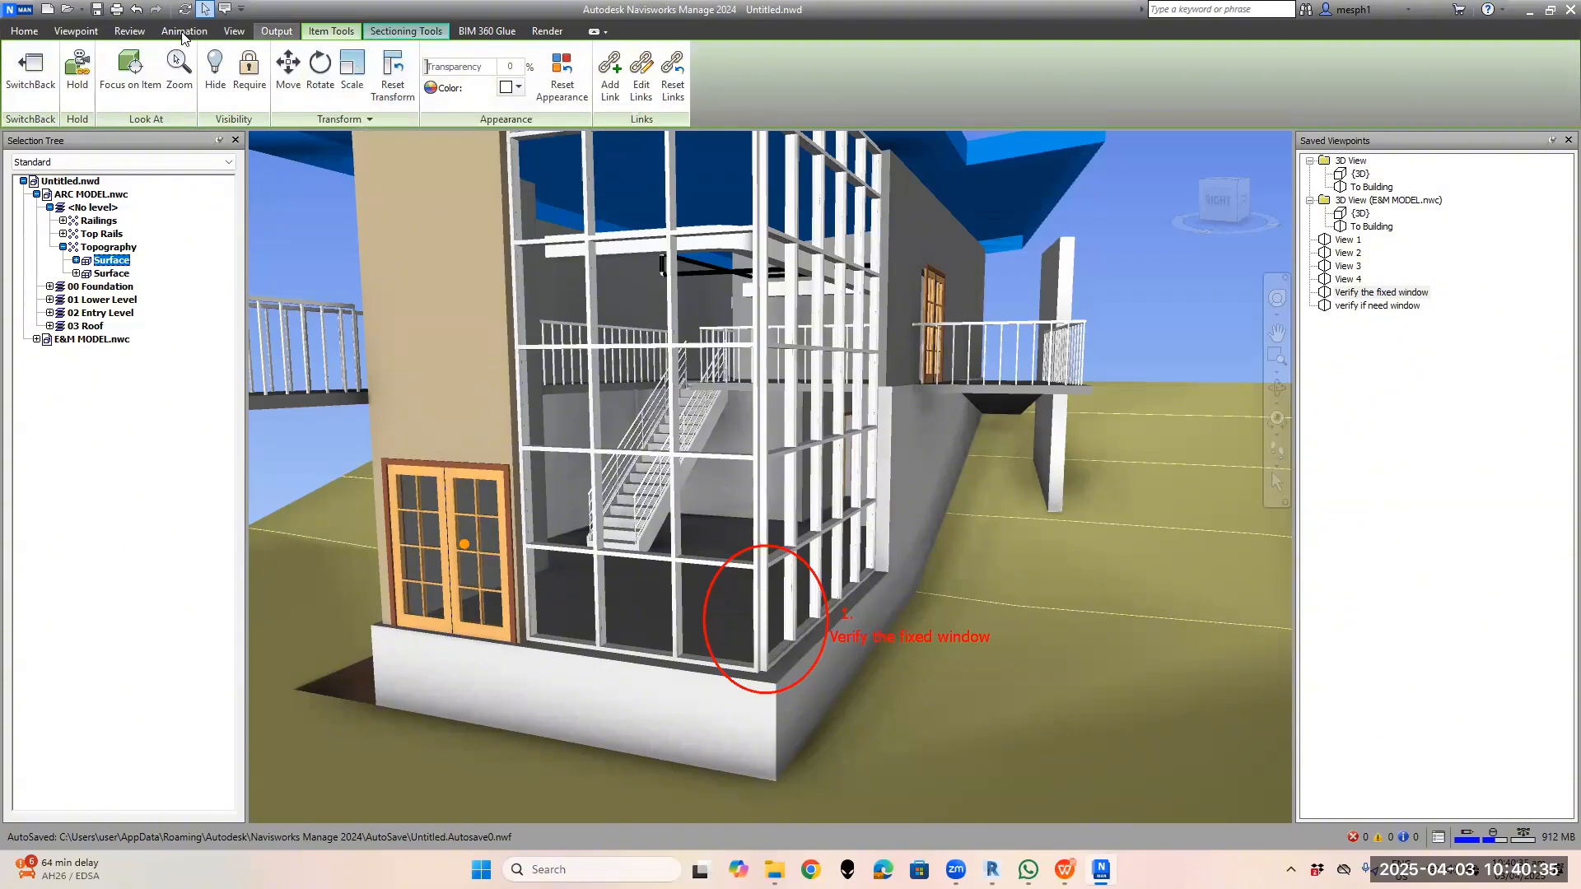
Open the Viewpoint tab, review the WPS sectioning slide, then show the Sectioning Tools for Plane 1
left_click(82, 35)
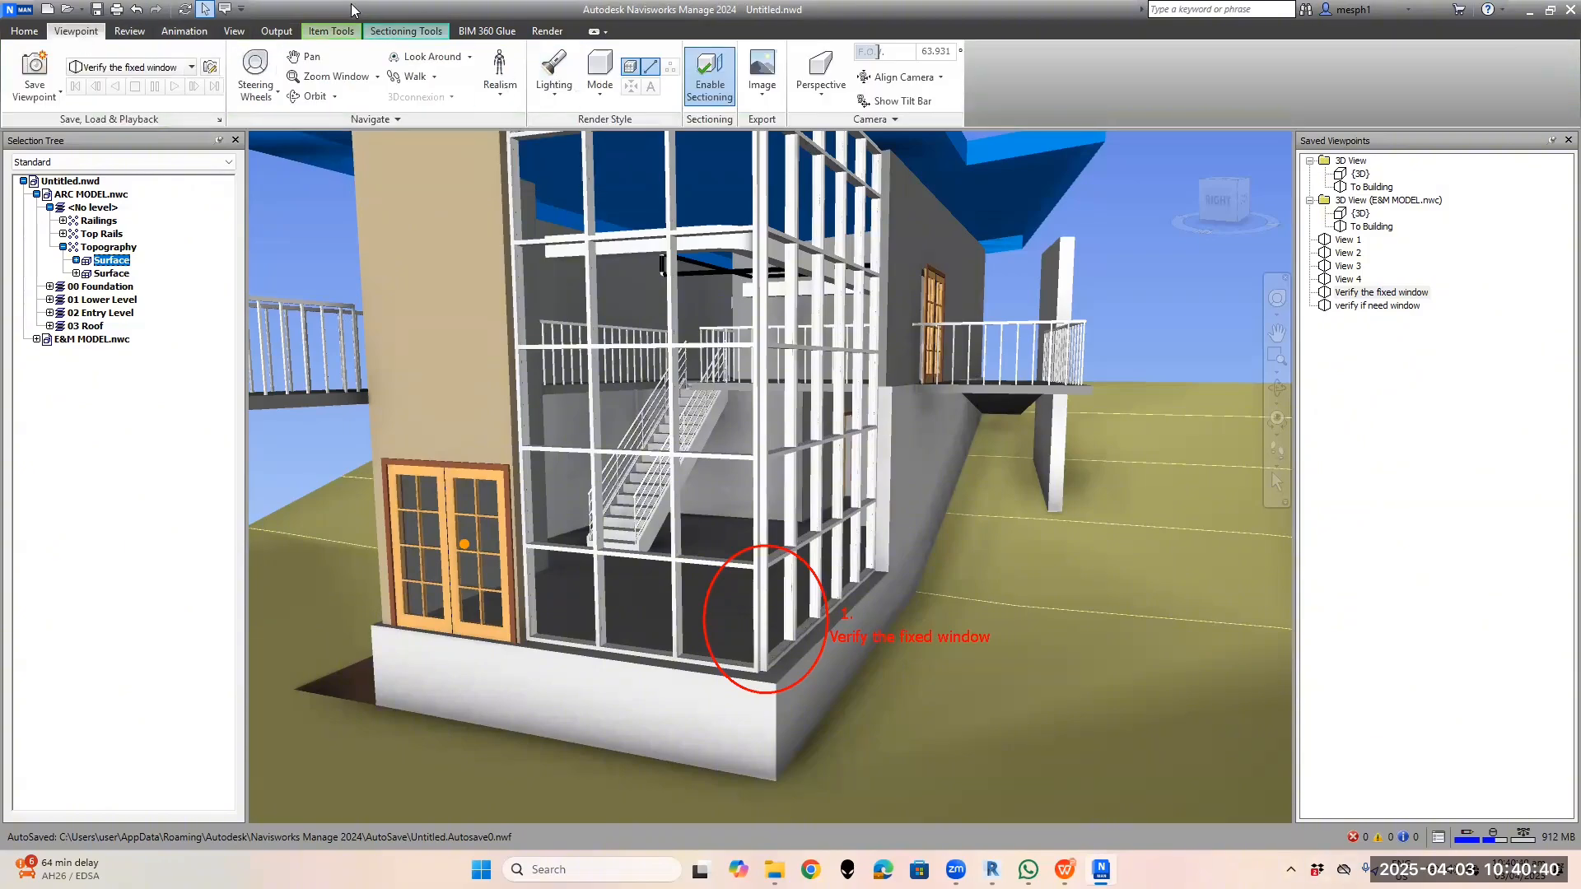
left_click(1065, 870)
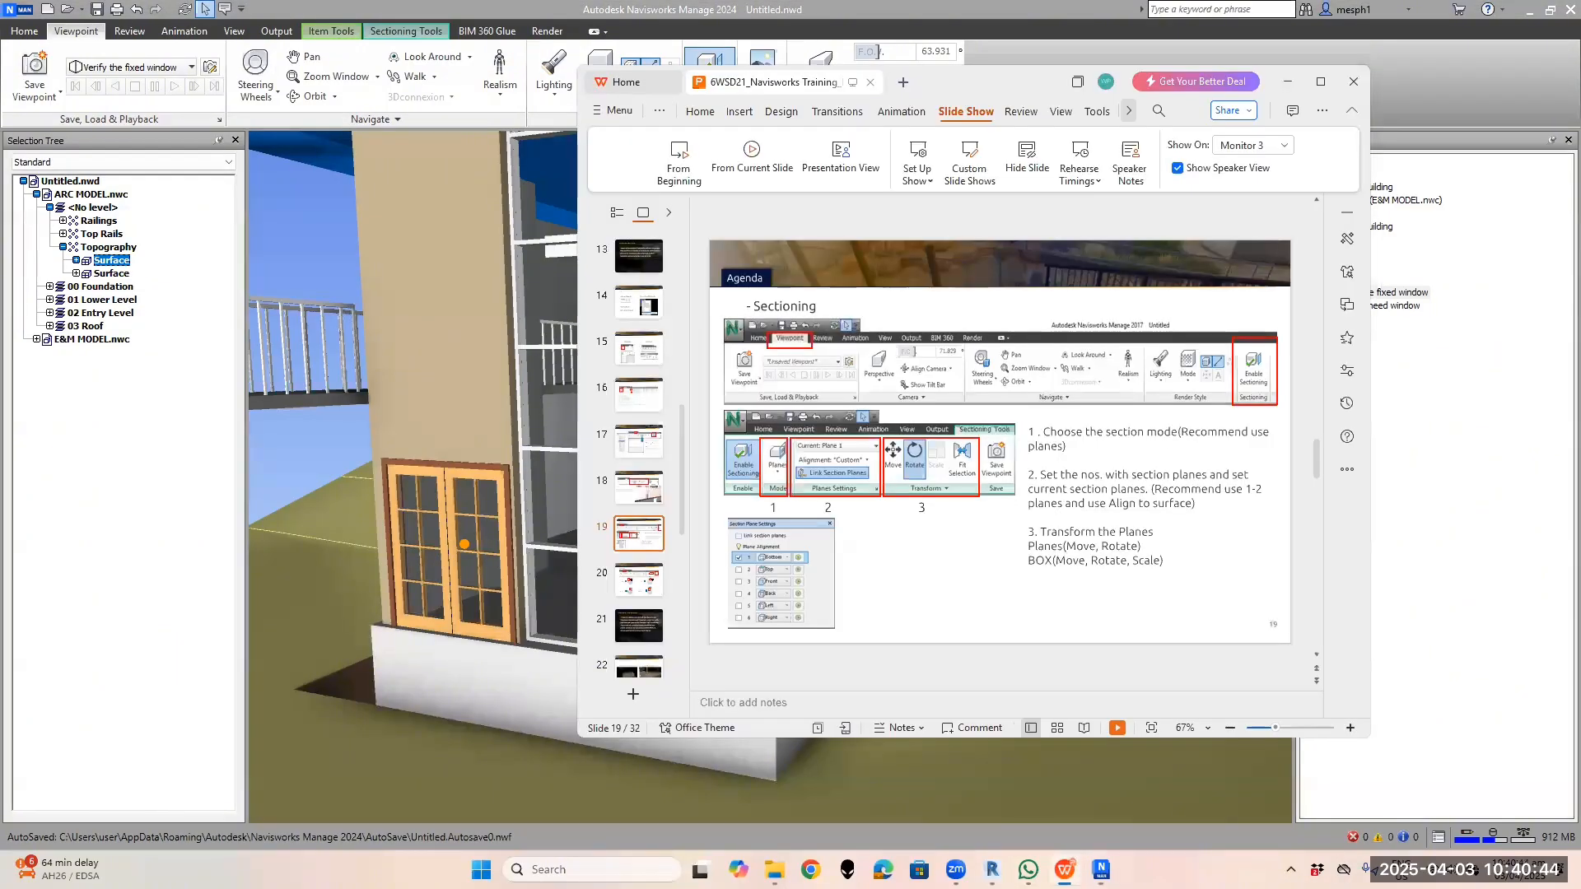
left_click(1064, 870)
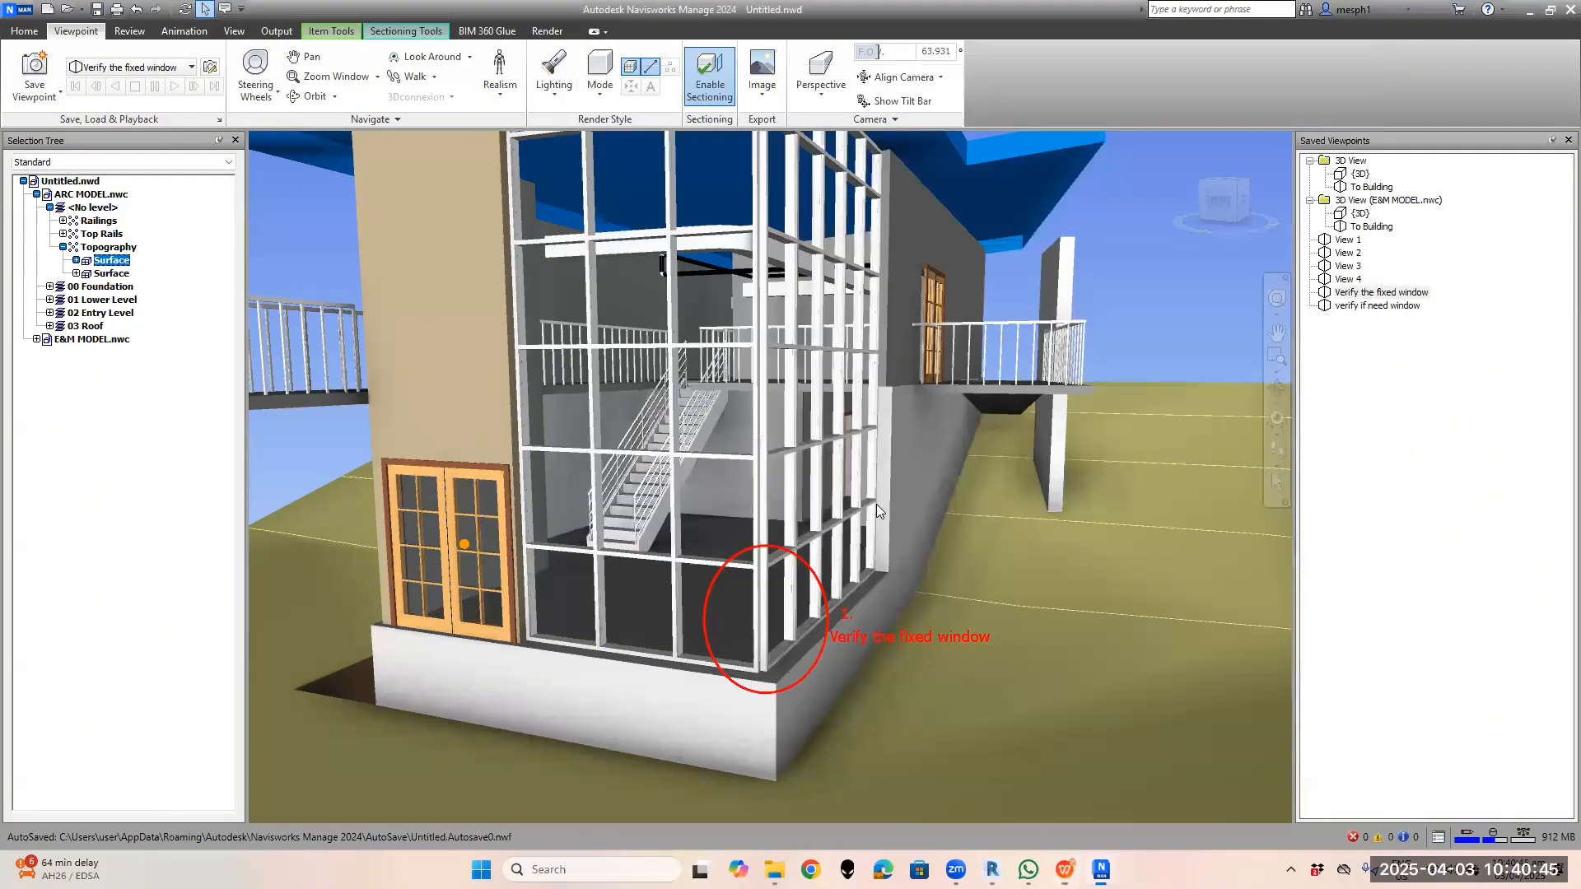
left_click(393, 33)
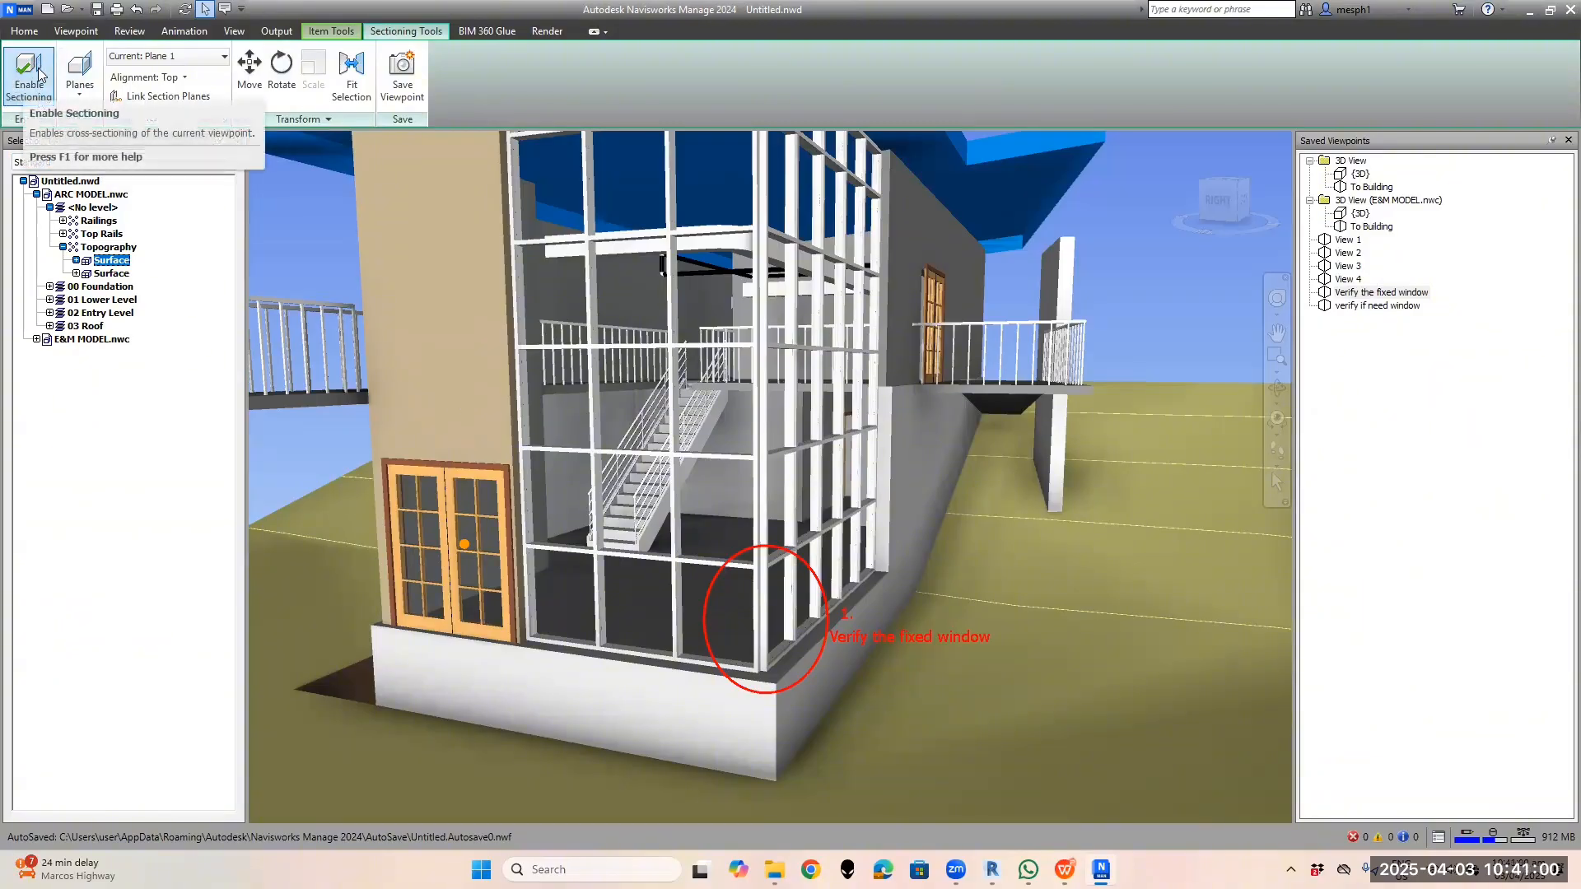
Frame the whole building, clear the glazed-panel selection, and toggle Enable Sectioning off and on
left_click(281, 72)
left_click(716, 524)
scroll(716, 524, "down", 3)
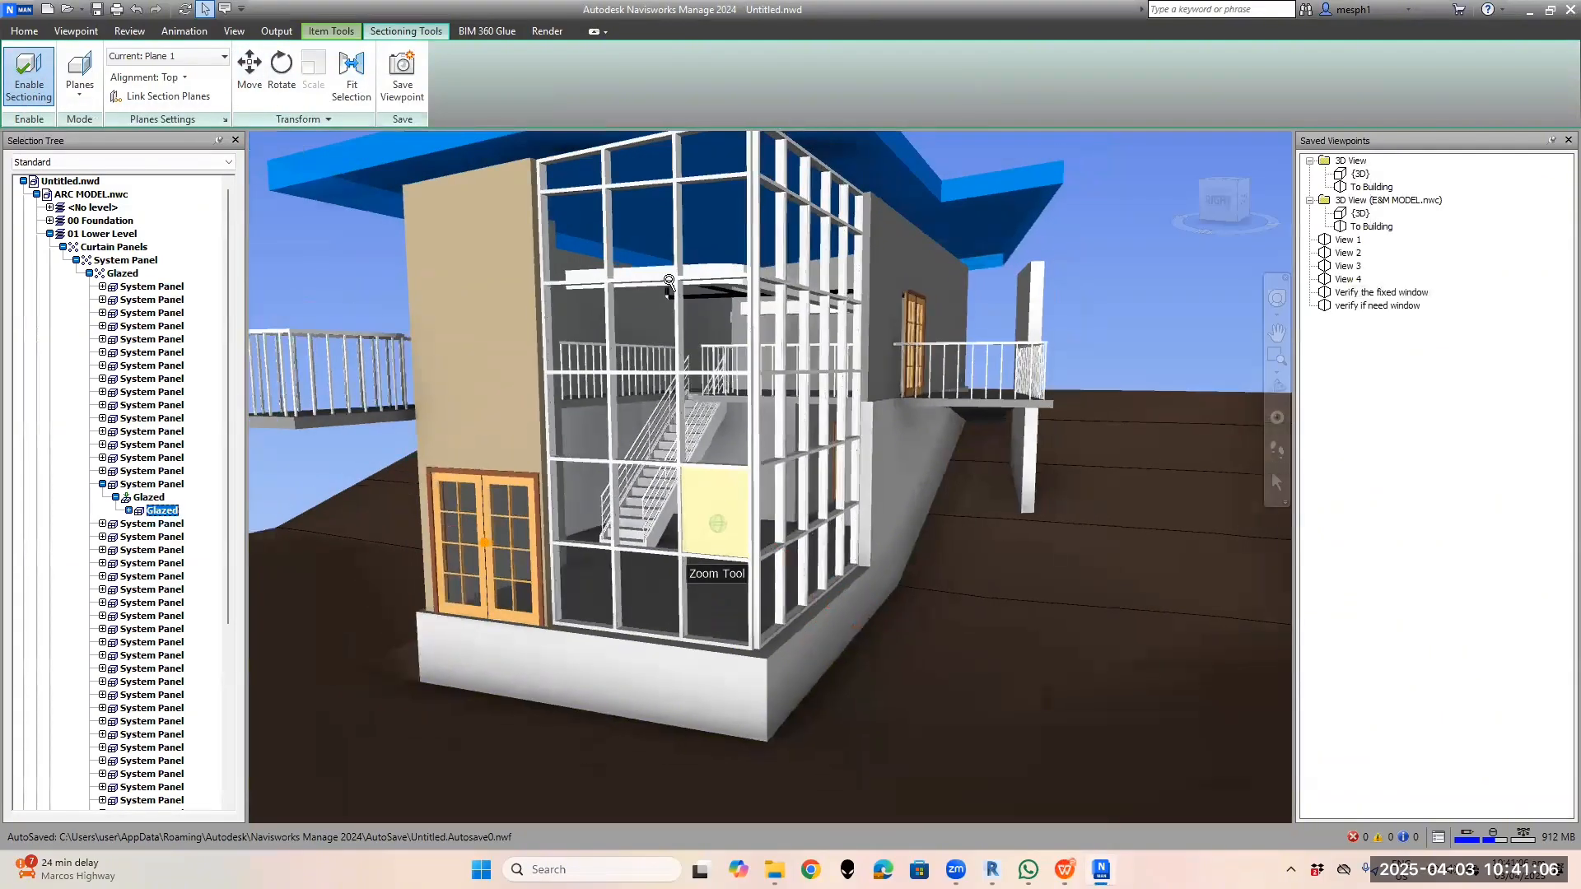
middle_click_drag(670, 301, 684, 378)
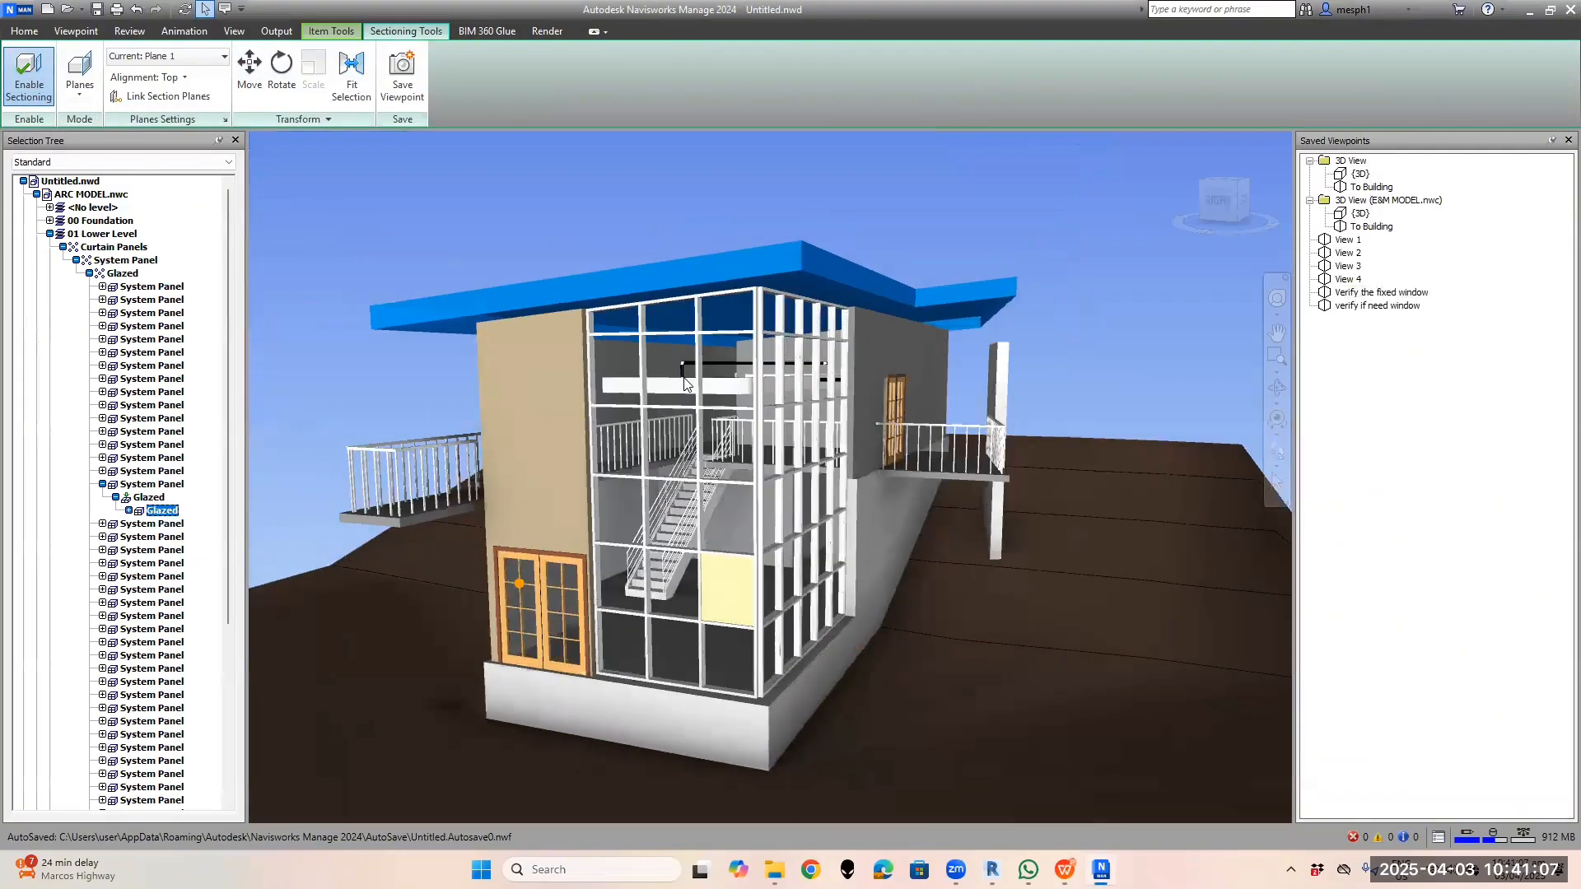
left_click(546, 249)
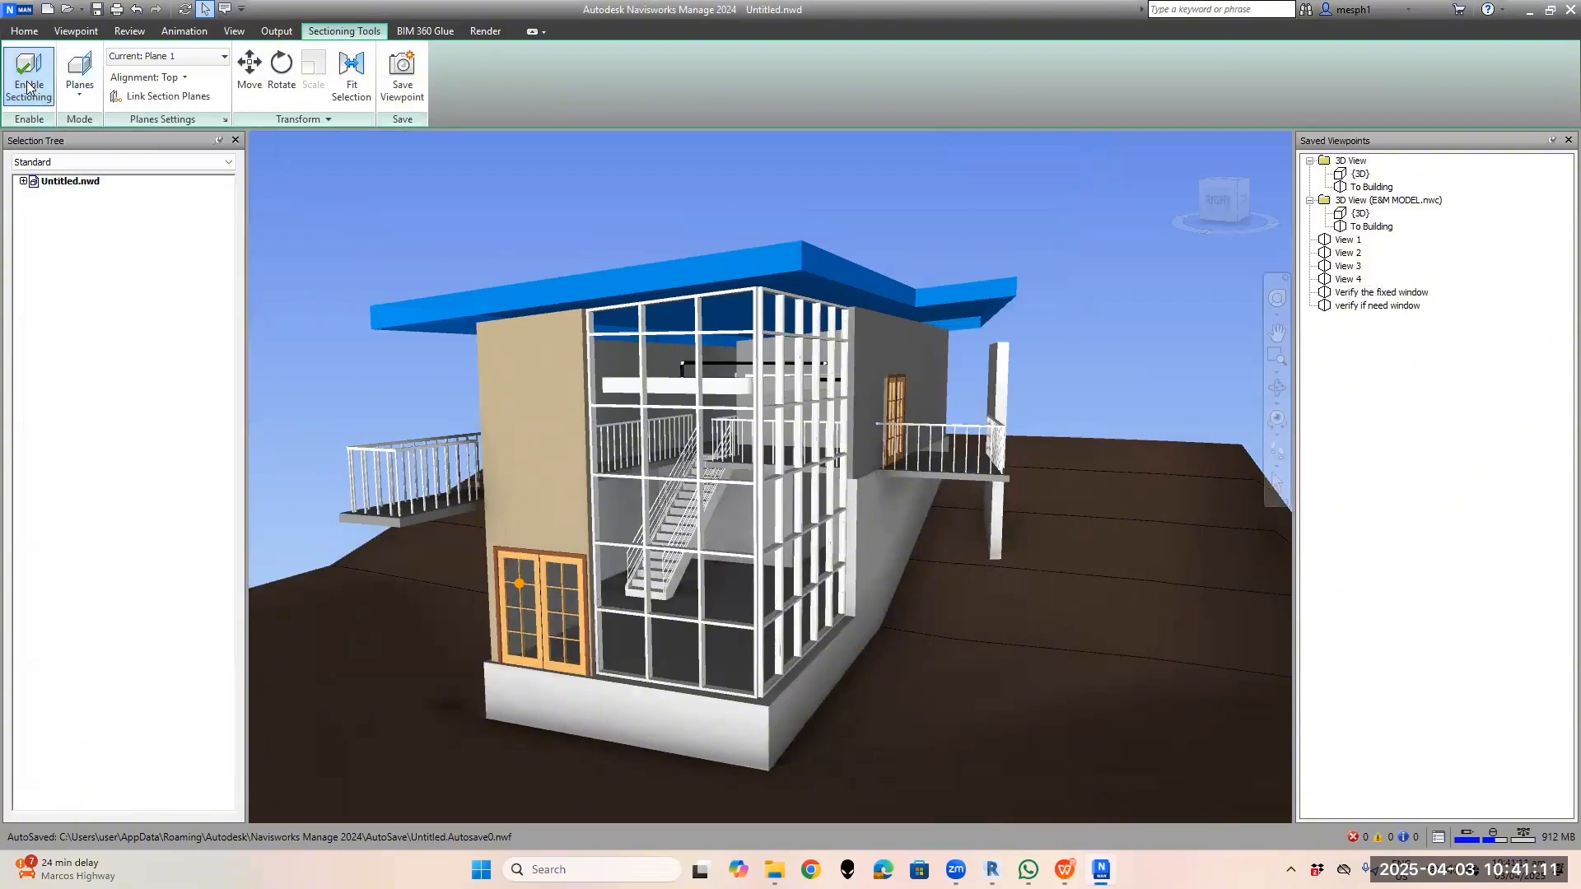
left_click(28, 88)
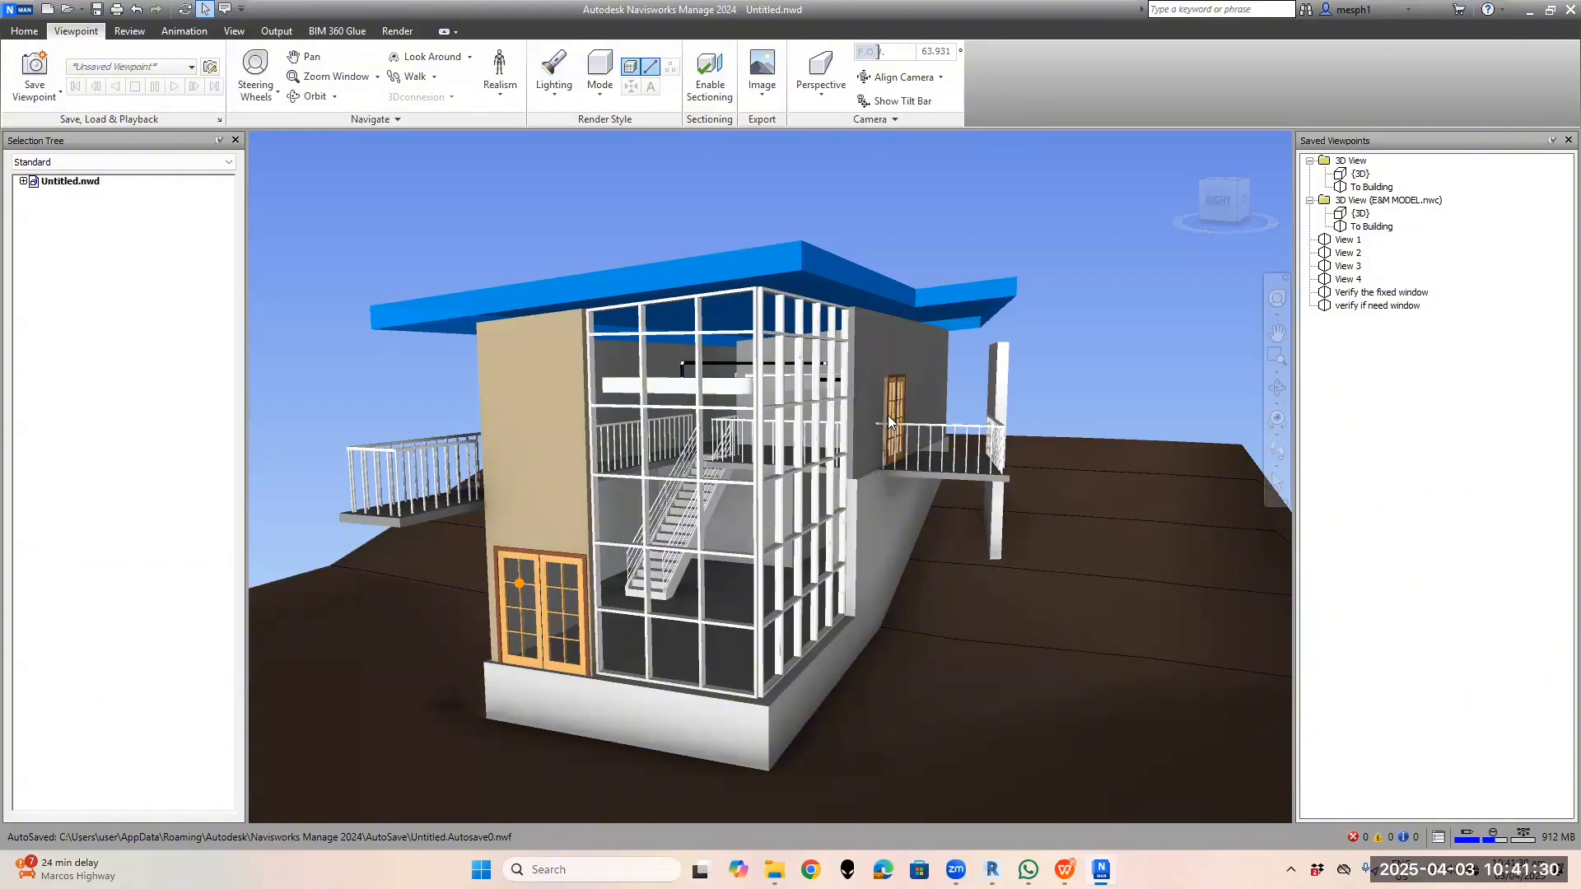
left_click(710, 90)
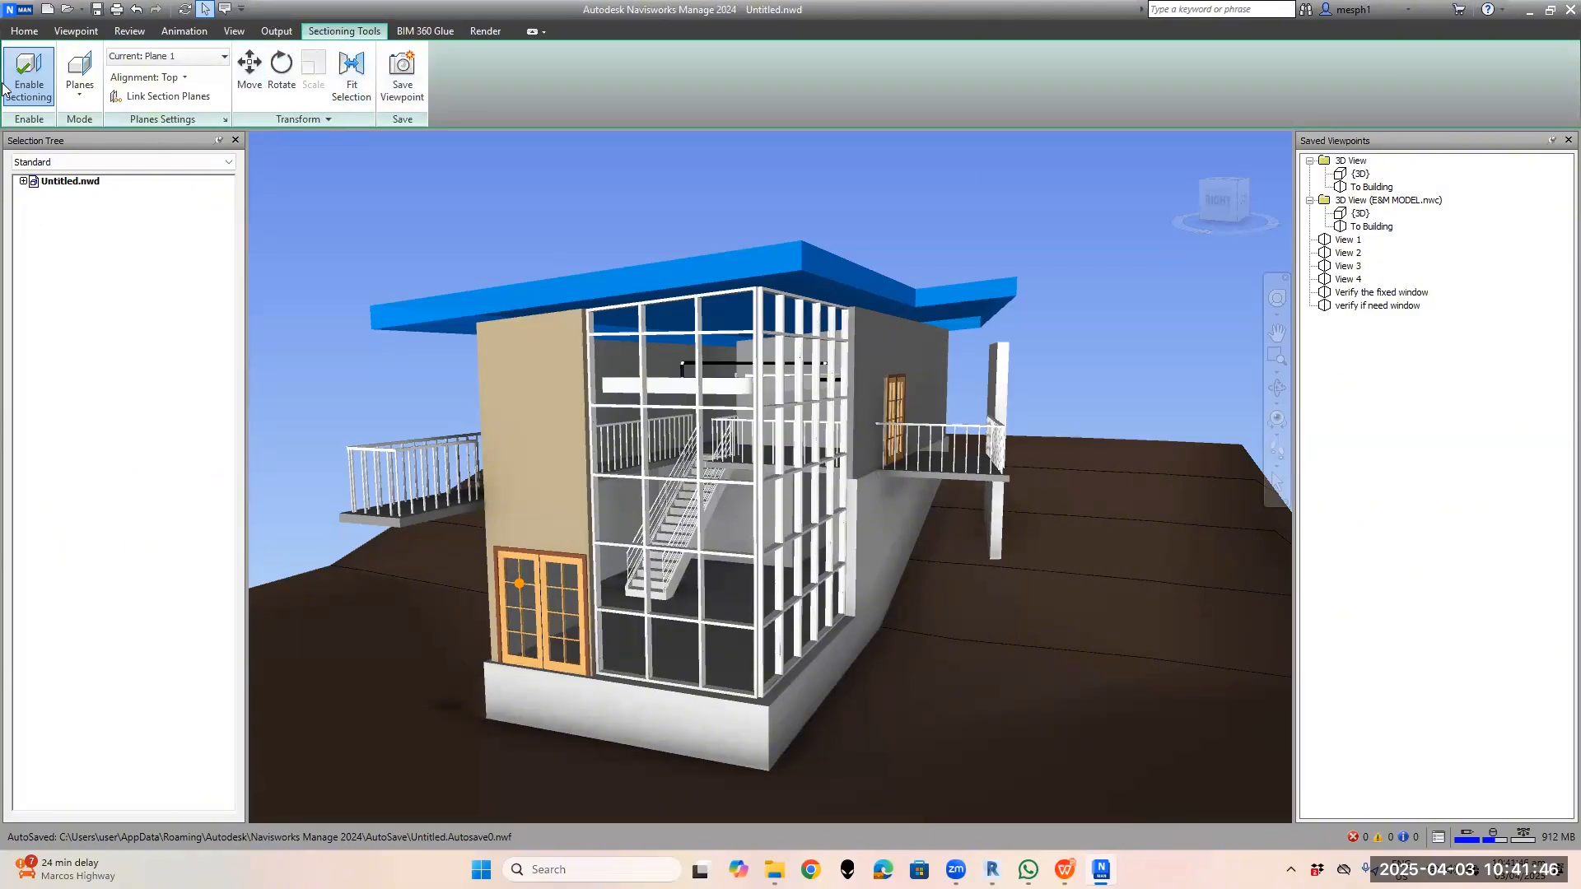
Bring the WPS sectioning slide forward, check the plane/box Mode choices, and close Saved Viewpoints
mouse_move(1065, 869)
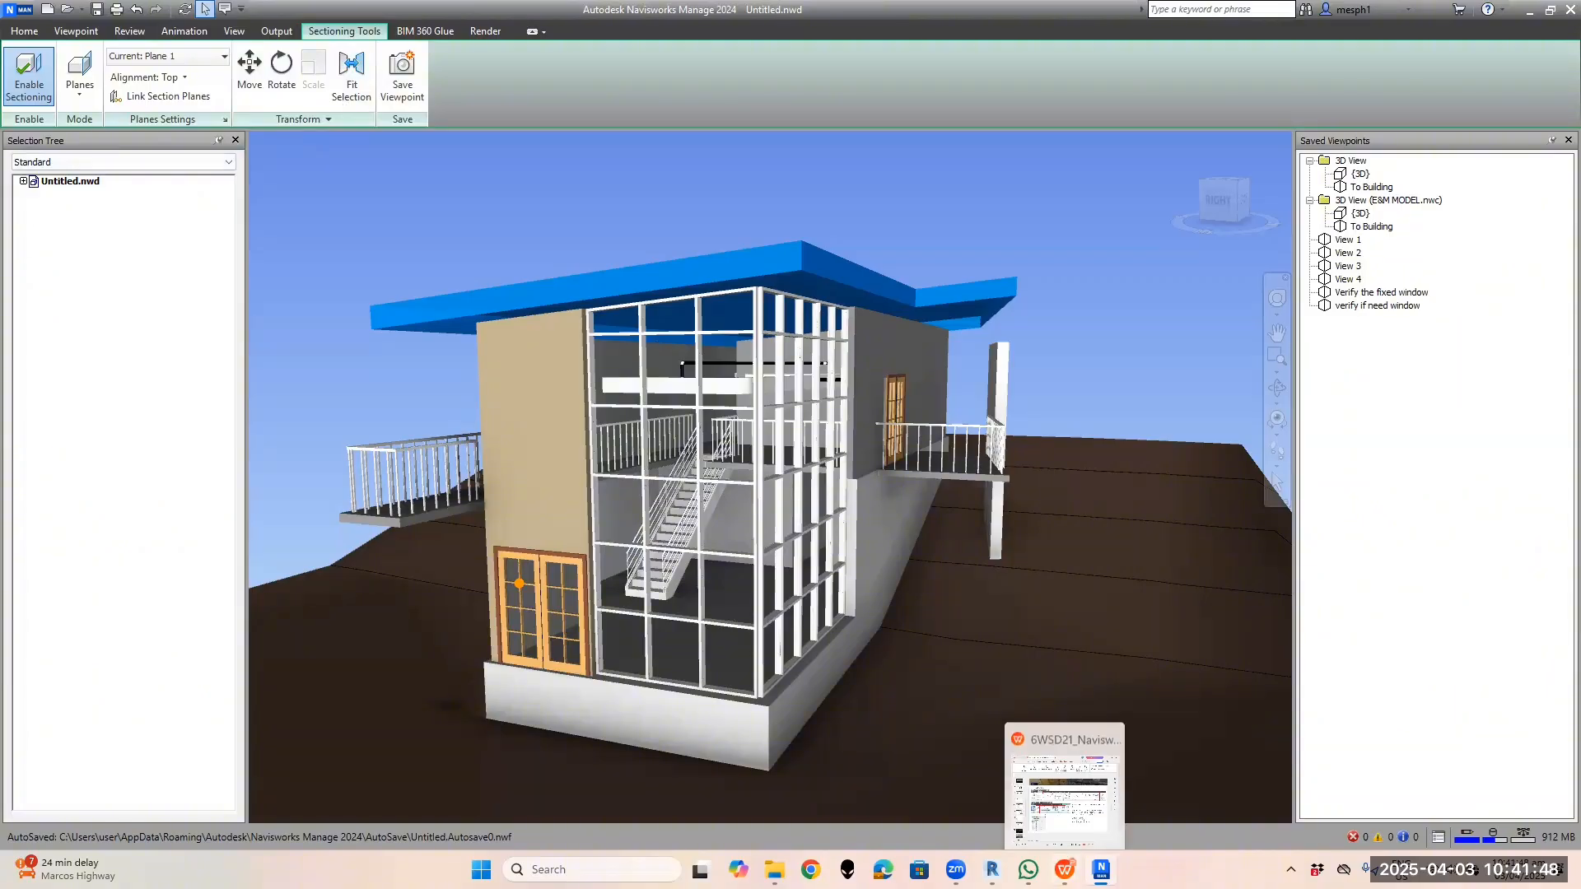
left_click(1064, 770)
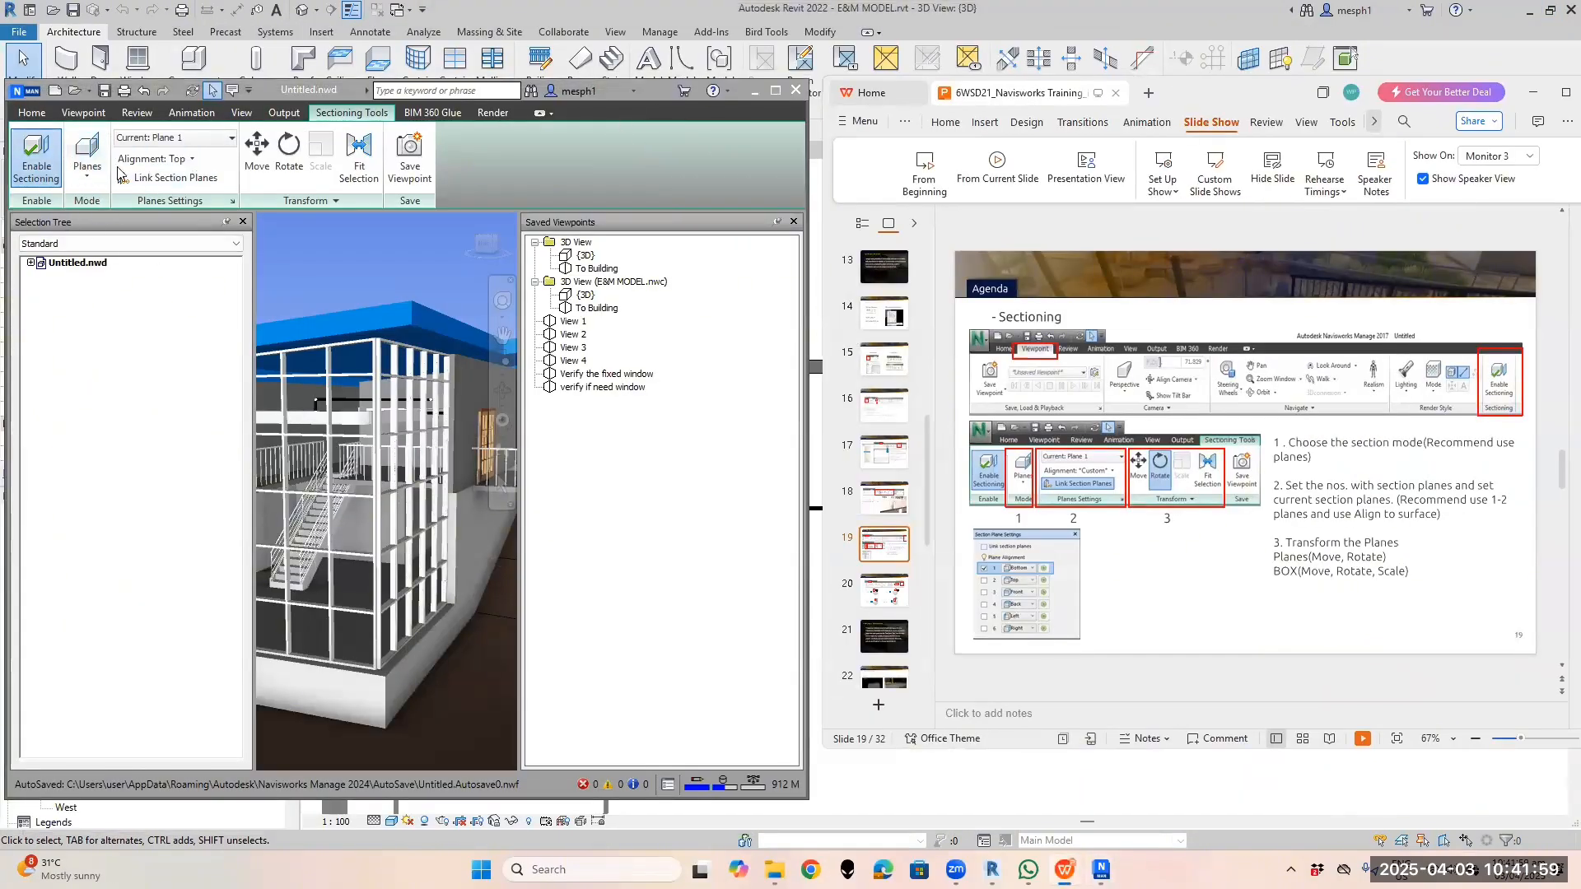
left_click(93, 176)
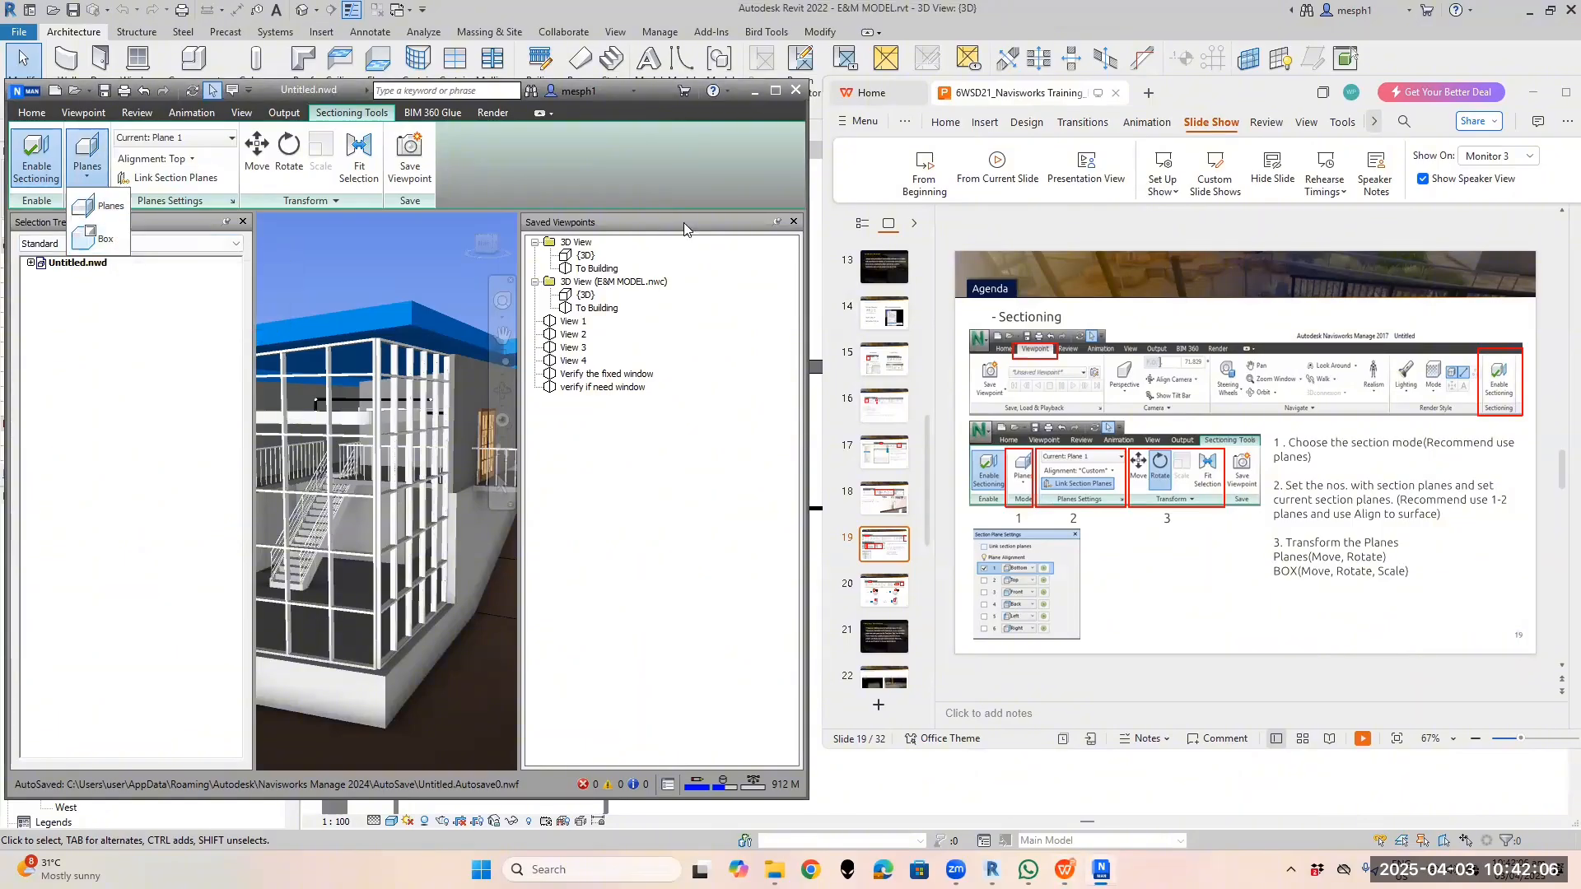
left_click(794, 221)
left_click(795, 222)
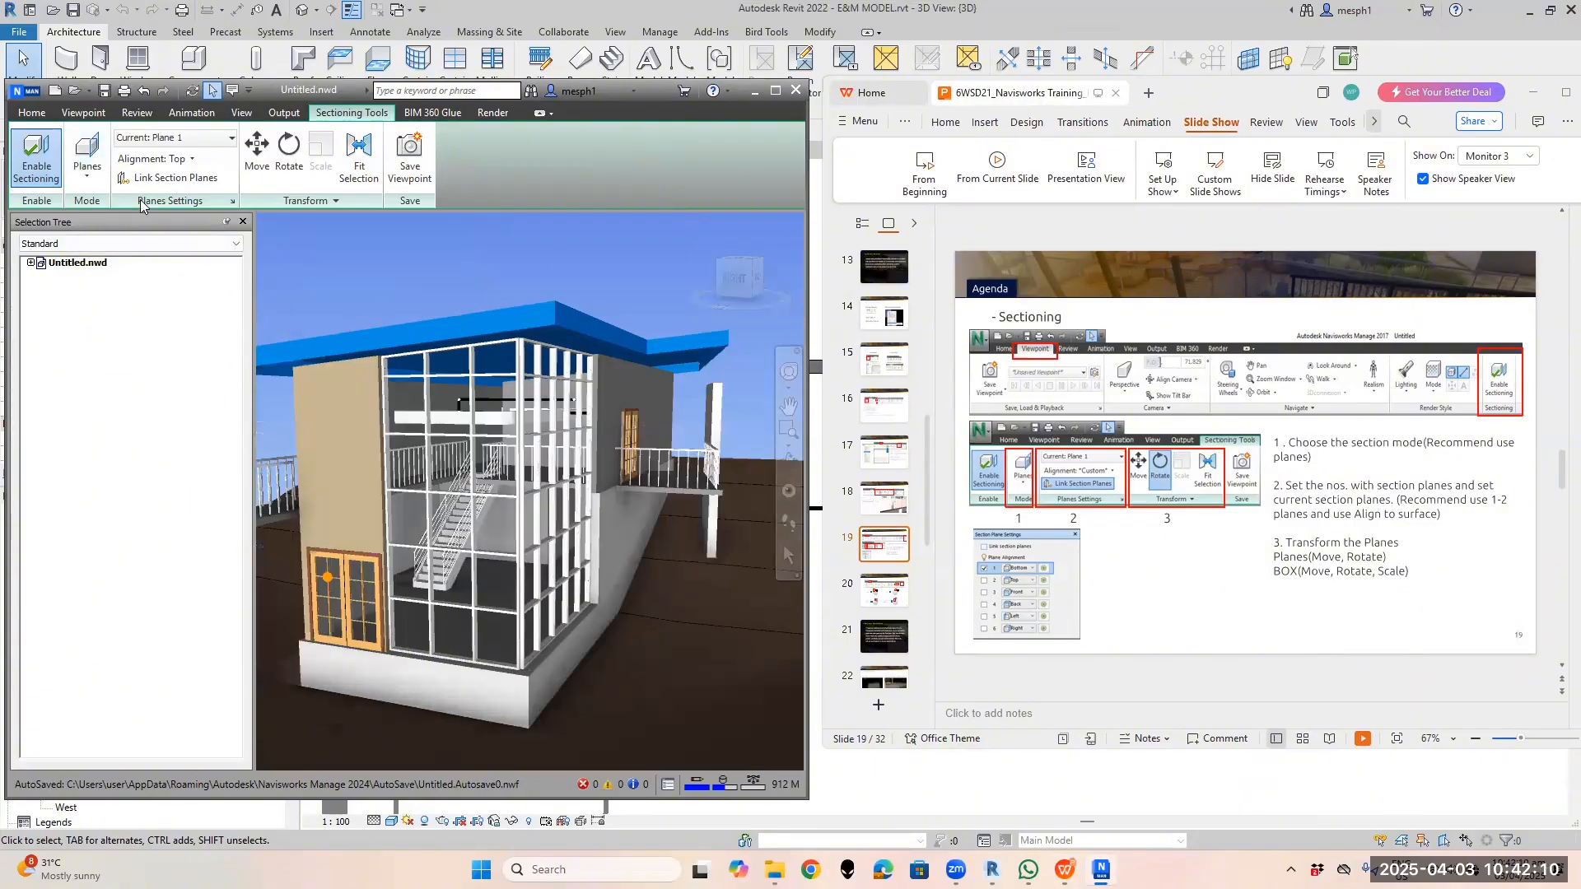
Switch sectioning Mode to Box and move the section box down and left
left_click(86, 186)
left_click(103, 237)
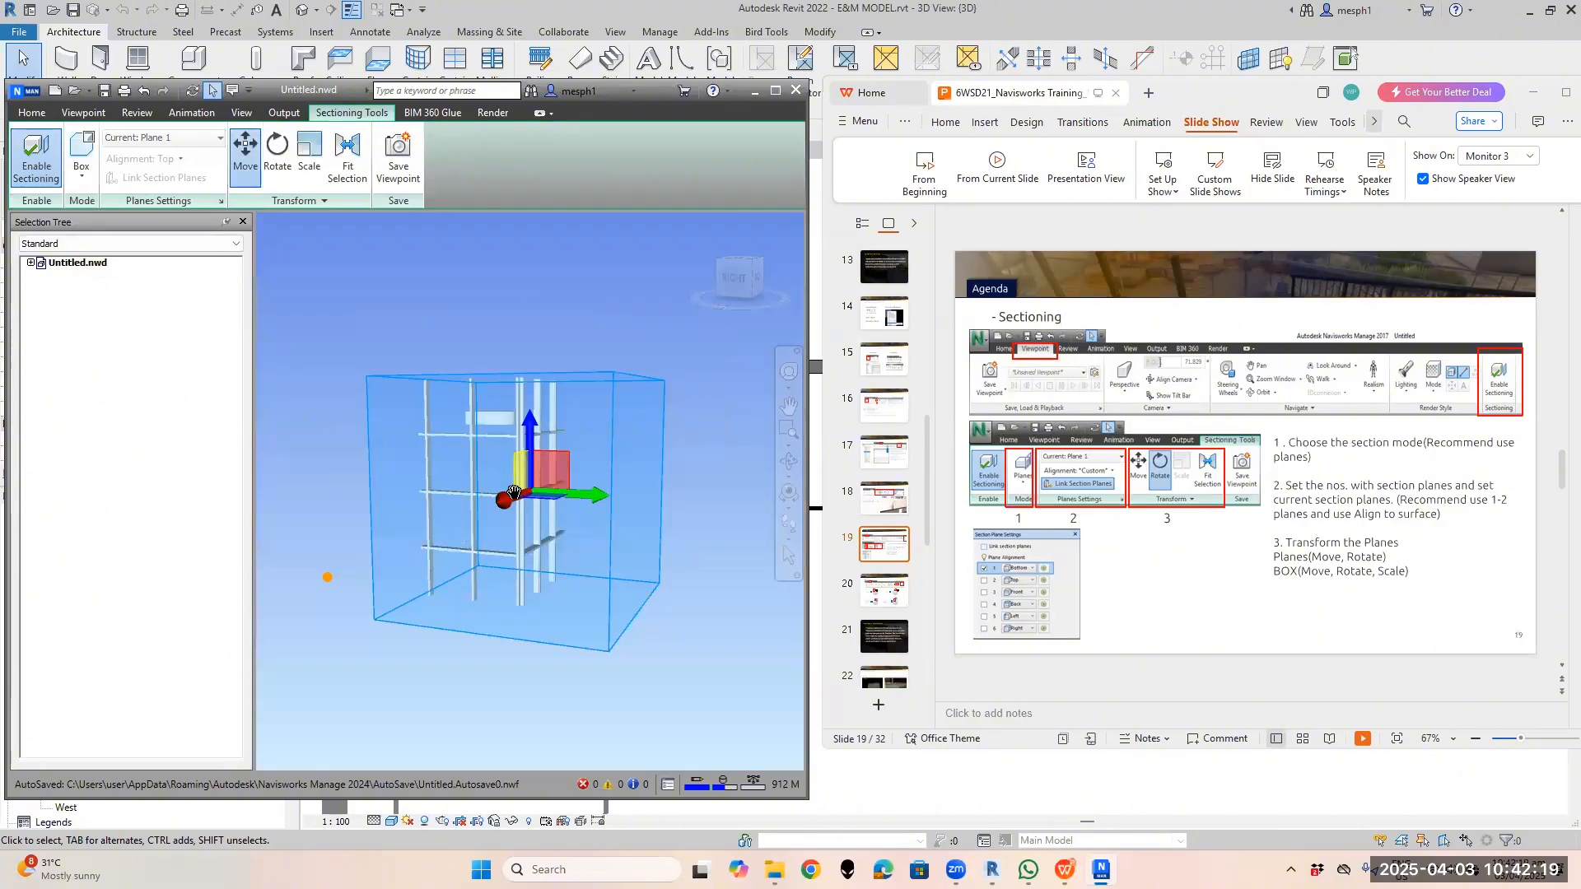
middle_click_drag(514, 493, 517, 524, "shift")
mouse_move(505, 520)
left_mouse_down()
mouse_move(455, 587)
mouse_move(509, 515)
left_mouse_up()
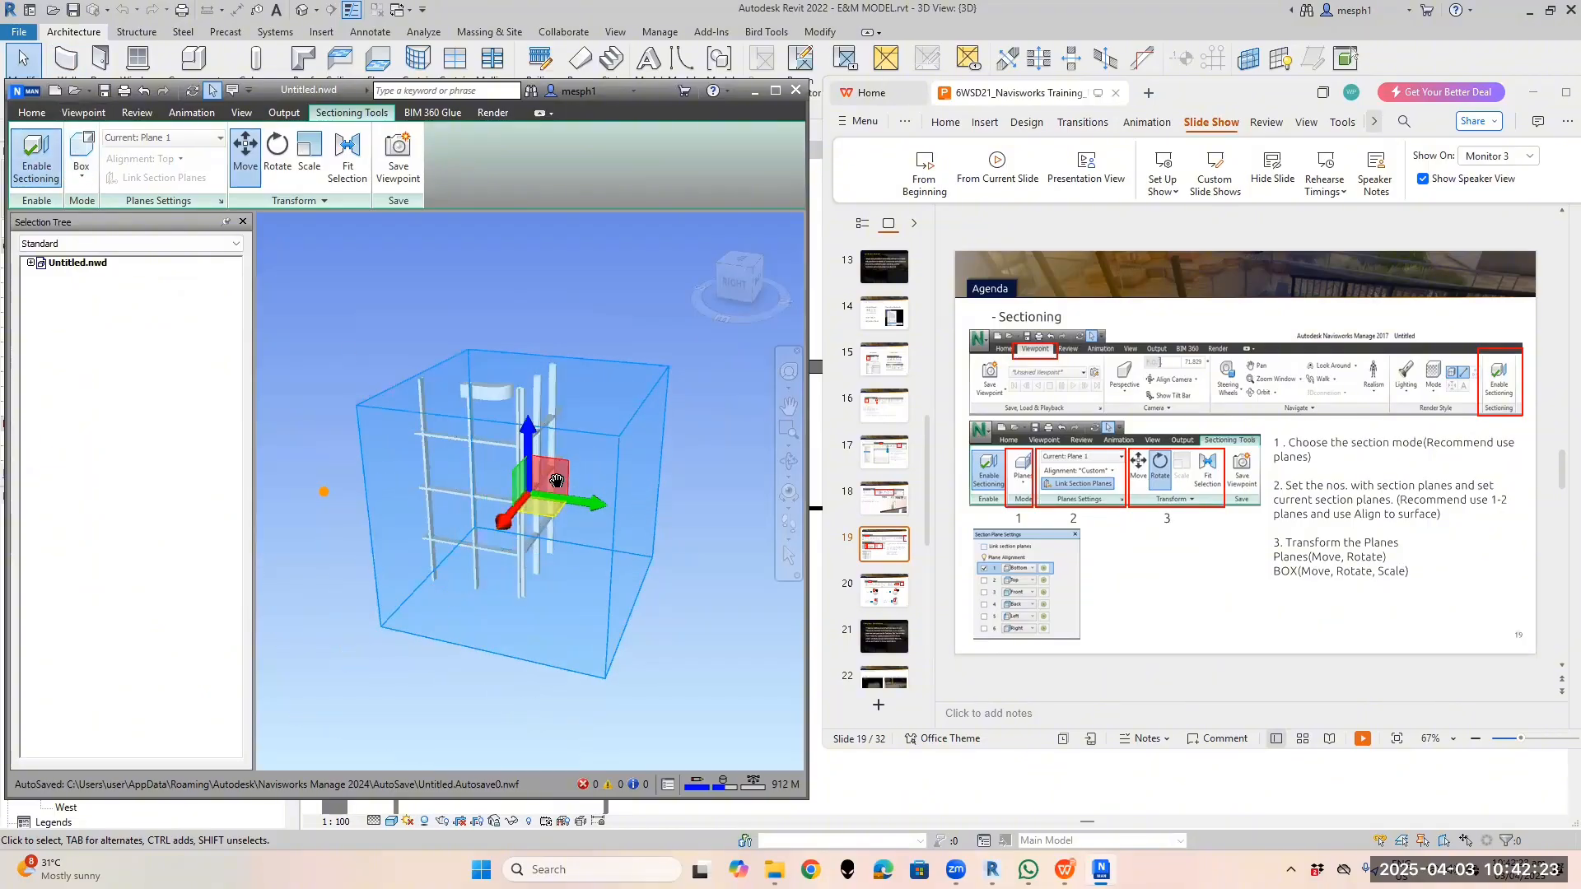
middle_click_drag(557, 481, 404, 412, "shift")
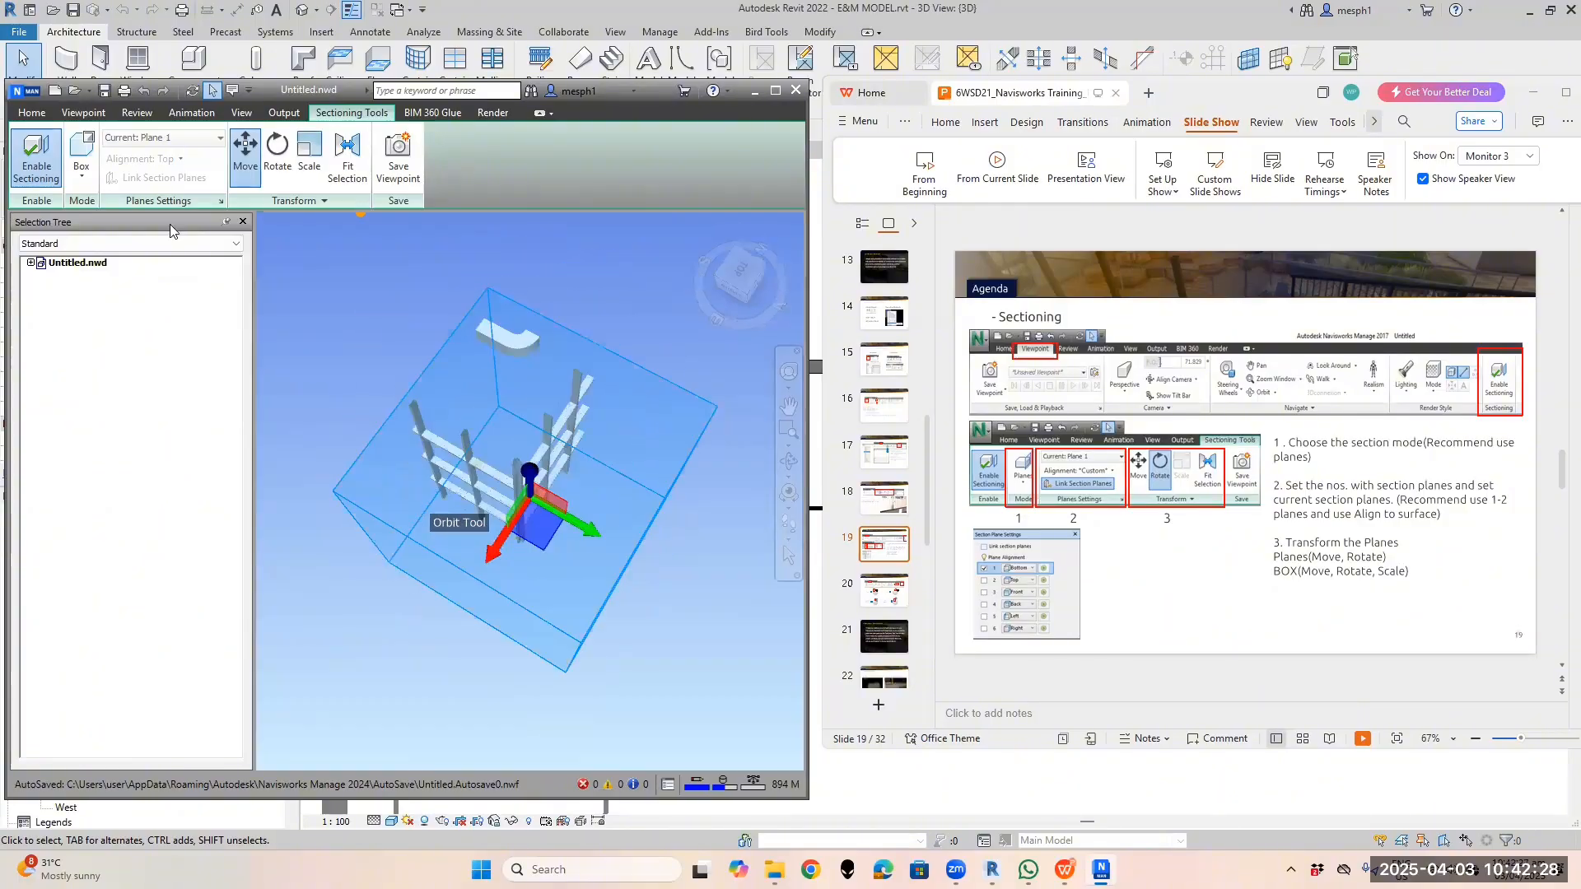
Set sectioning Mode back to Planes and view the building from a low right angle
left_click(82, 173)
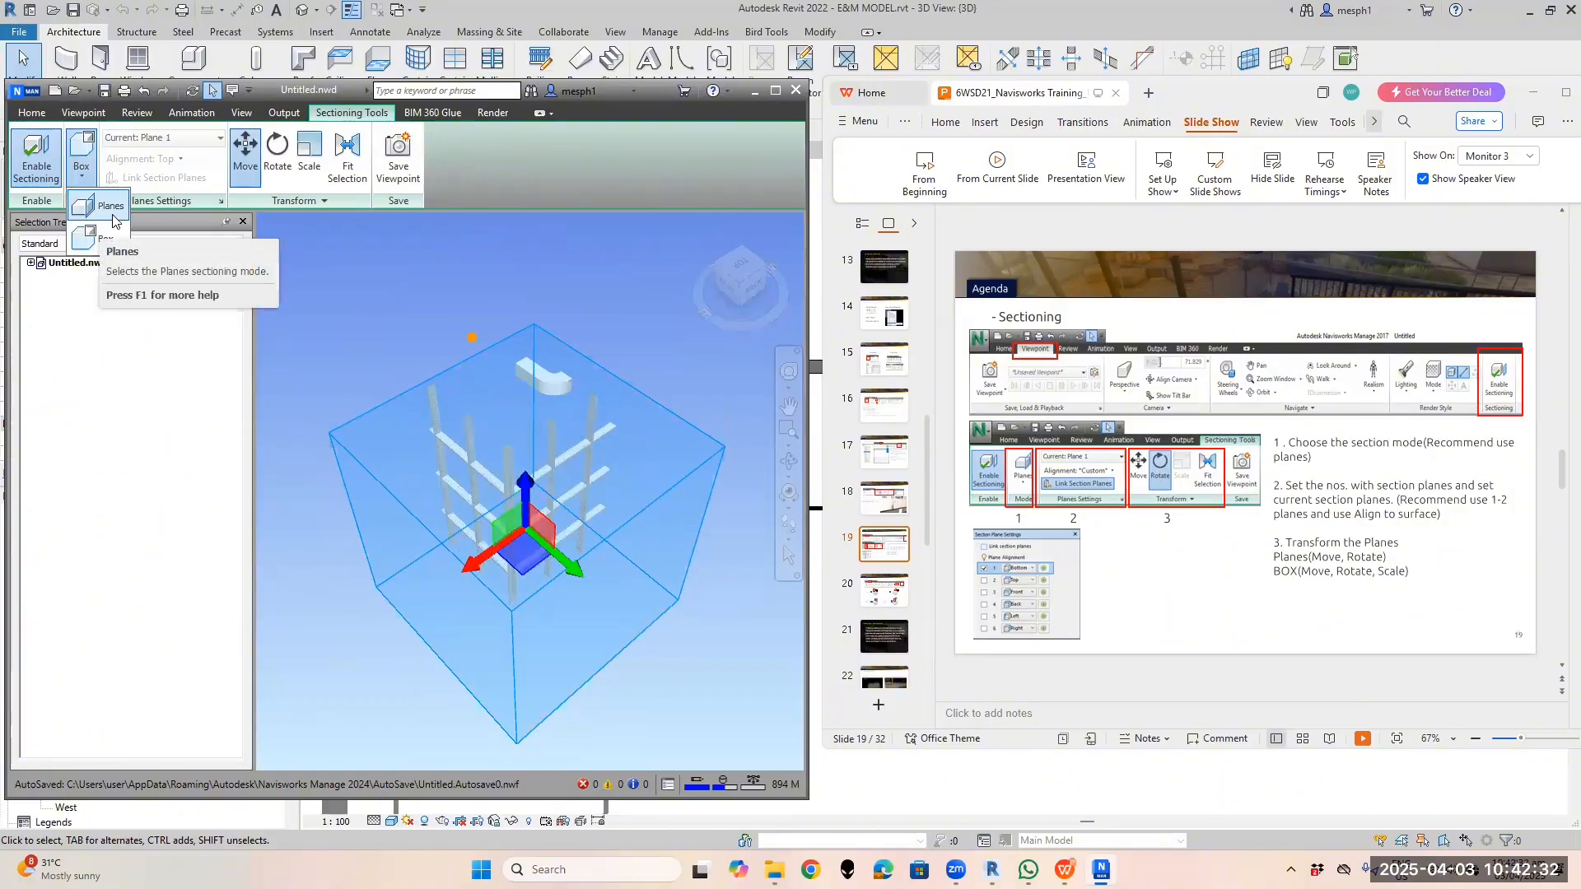
left_click(104, 207)
scroll(525, 508, "down", 5)
scroll(524, 508, "down", 2)
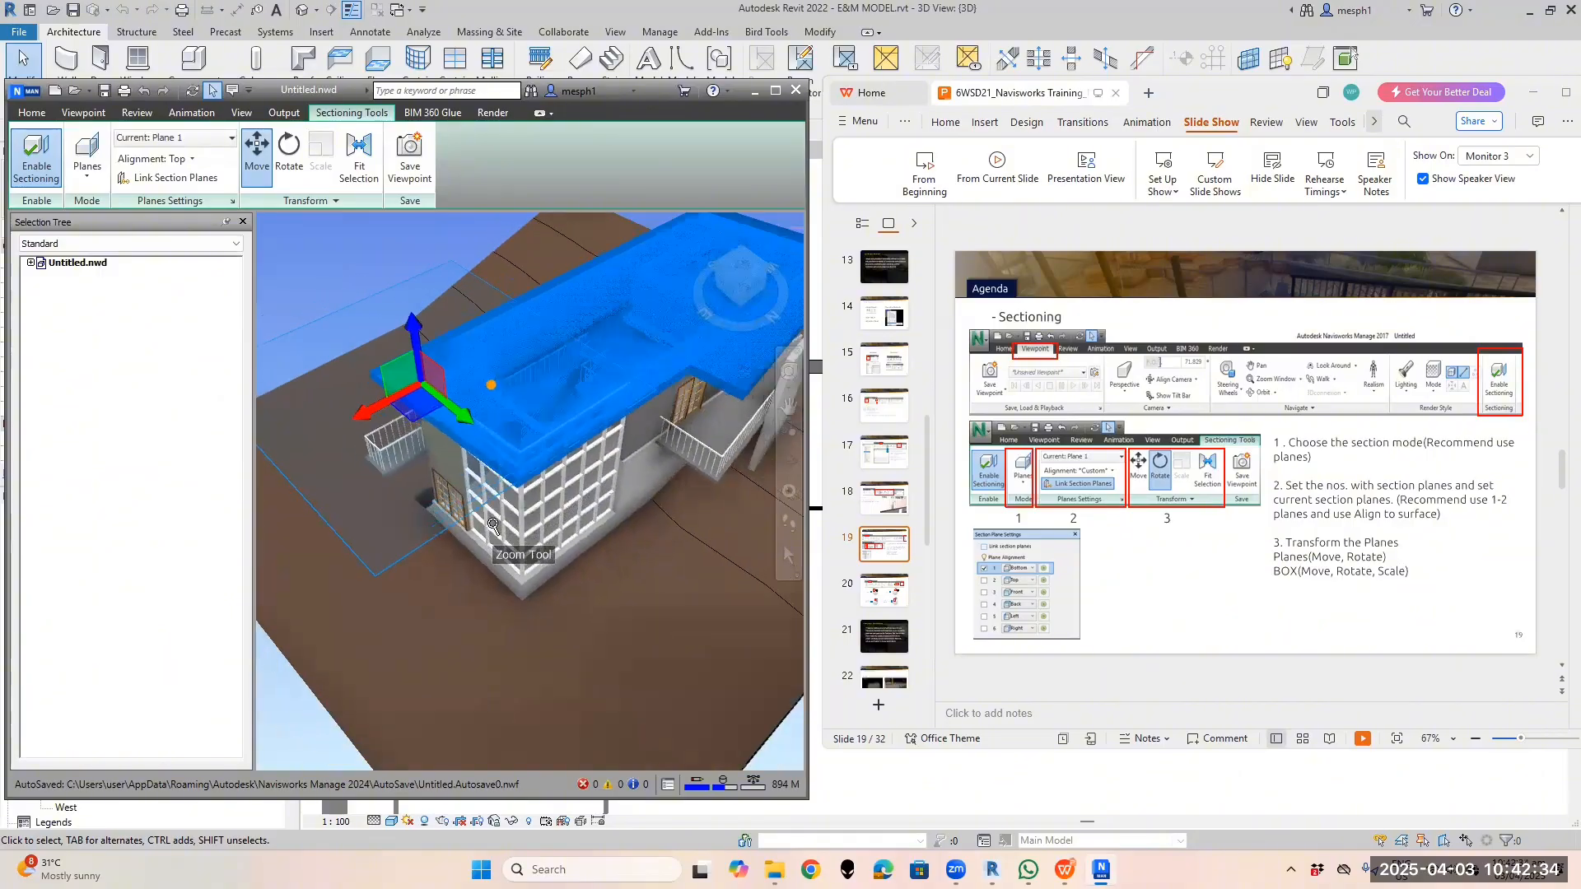
middle_click_drag(525, 508, 485, 465, "shift")
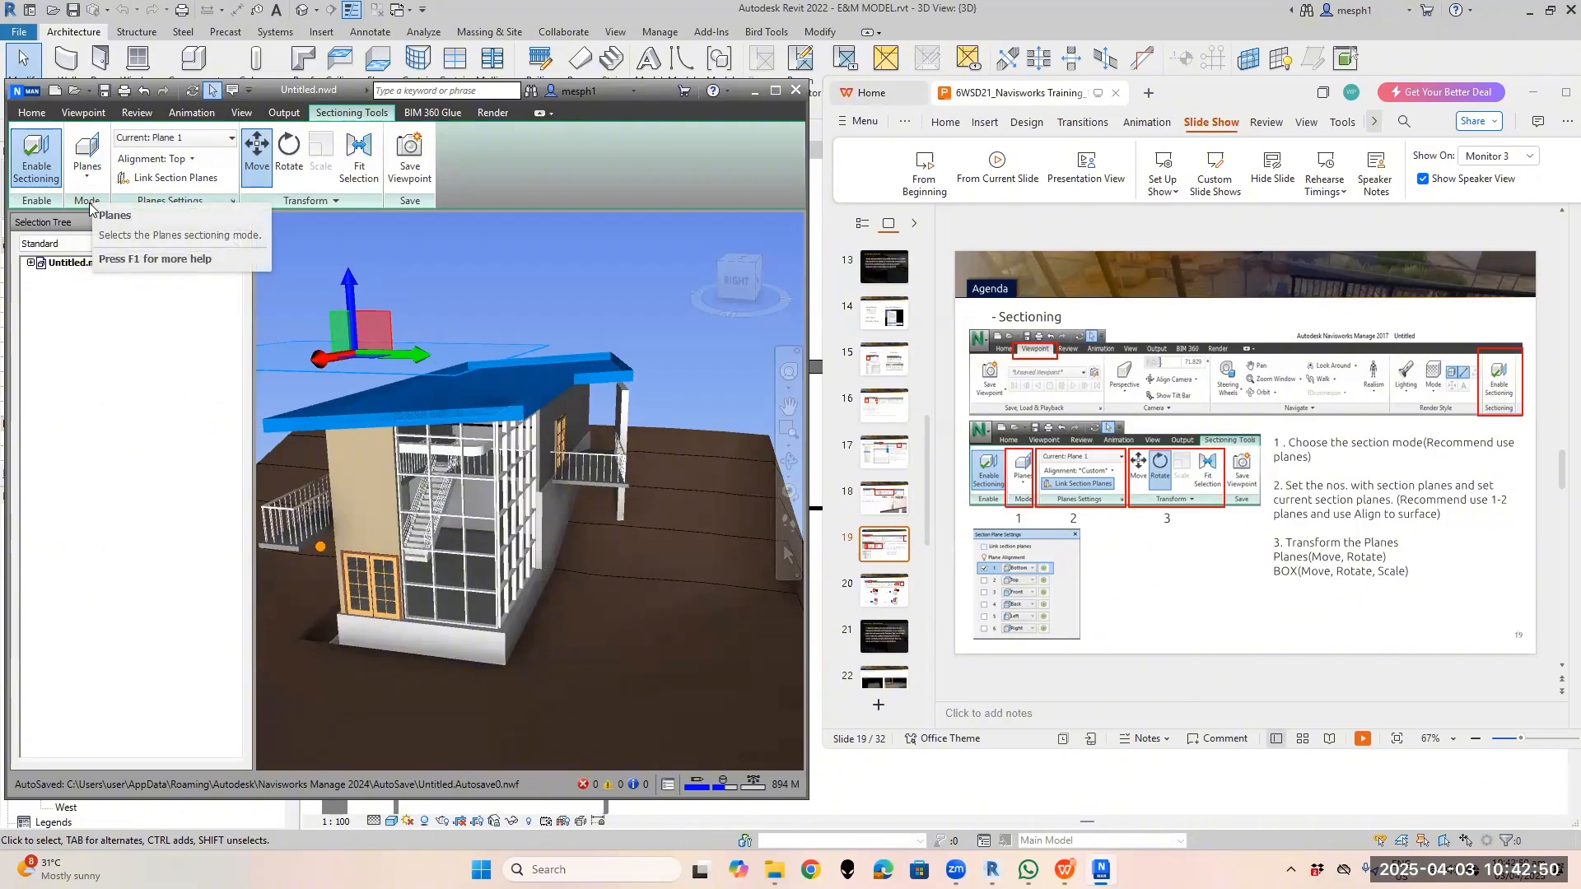
In the Current Plane list, toggle Plane 1's bulb repeatedly, leaving it off
left_click(231, 138)
left_click(232, 139)
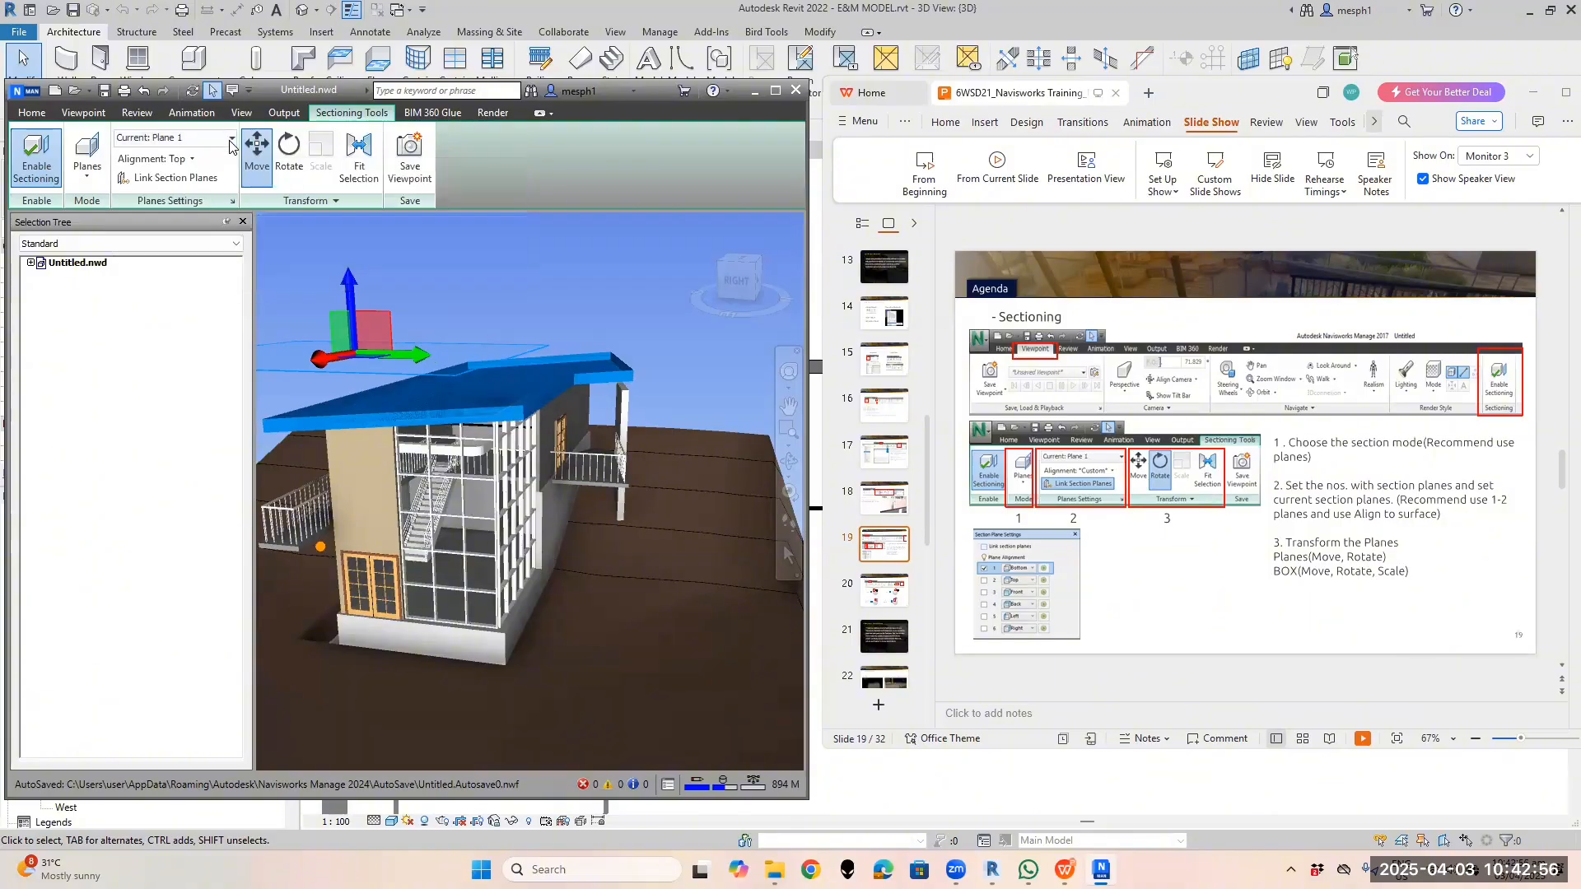
left_click(232, 138)
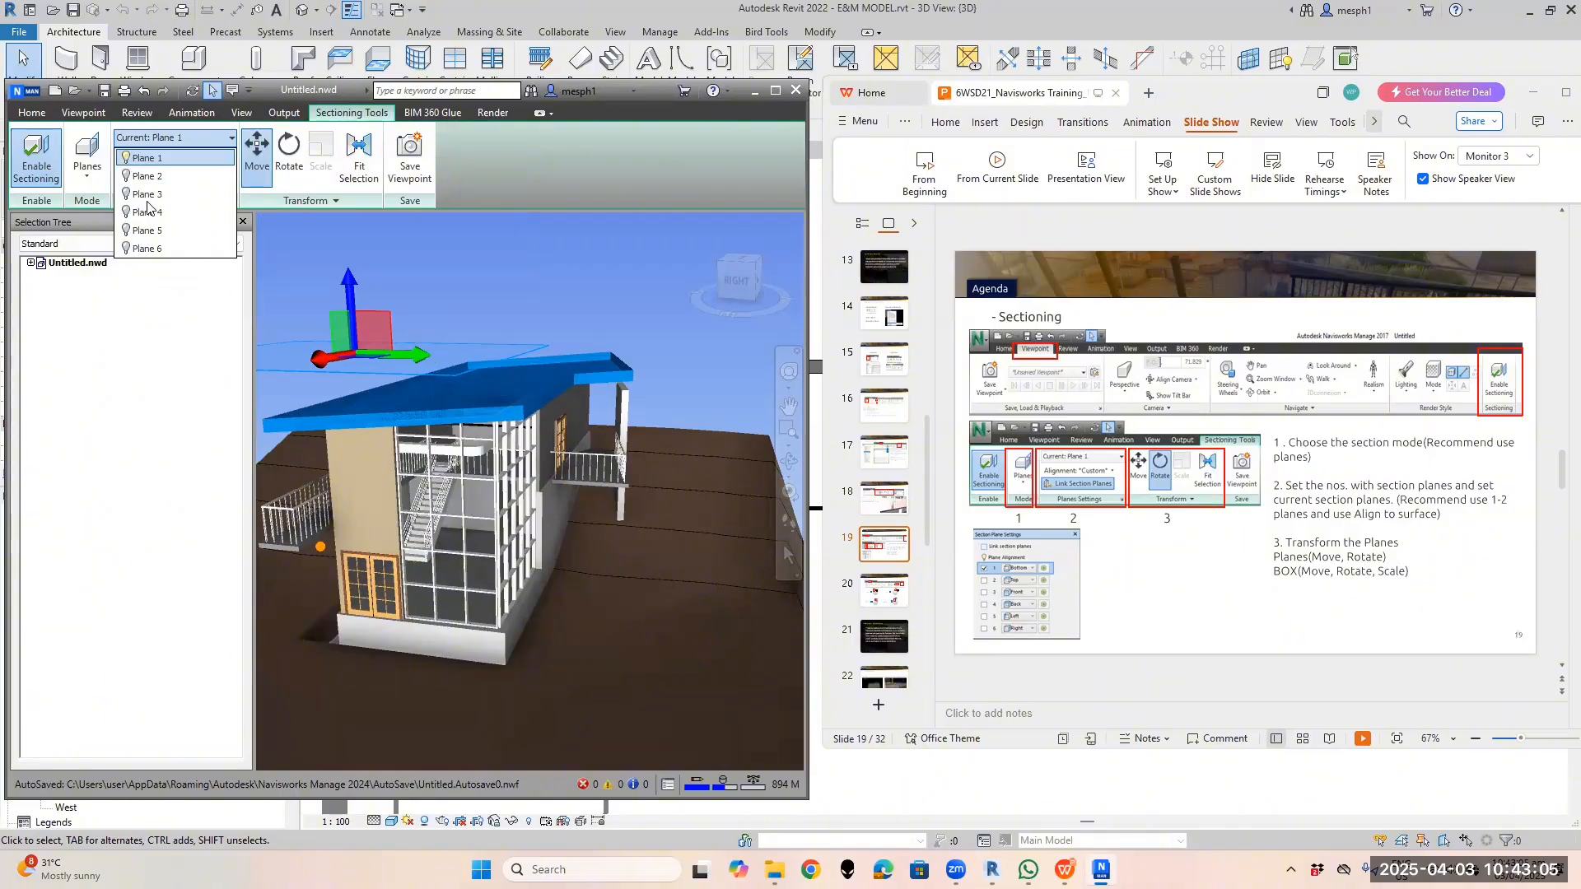
left_click(126, 159)
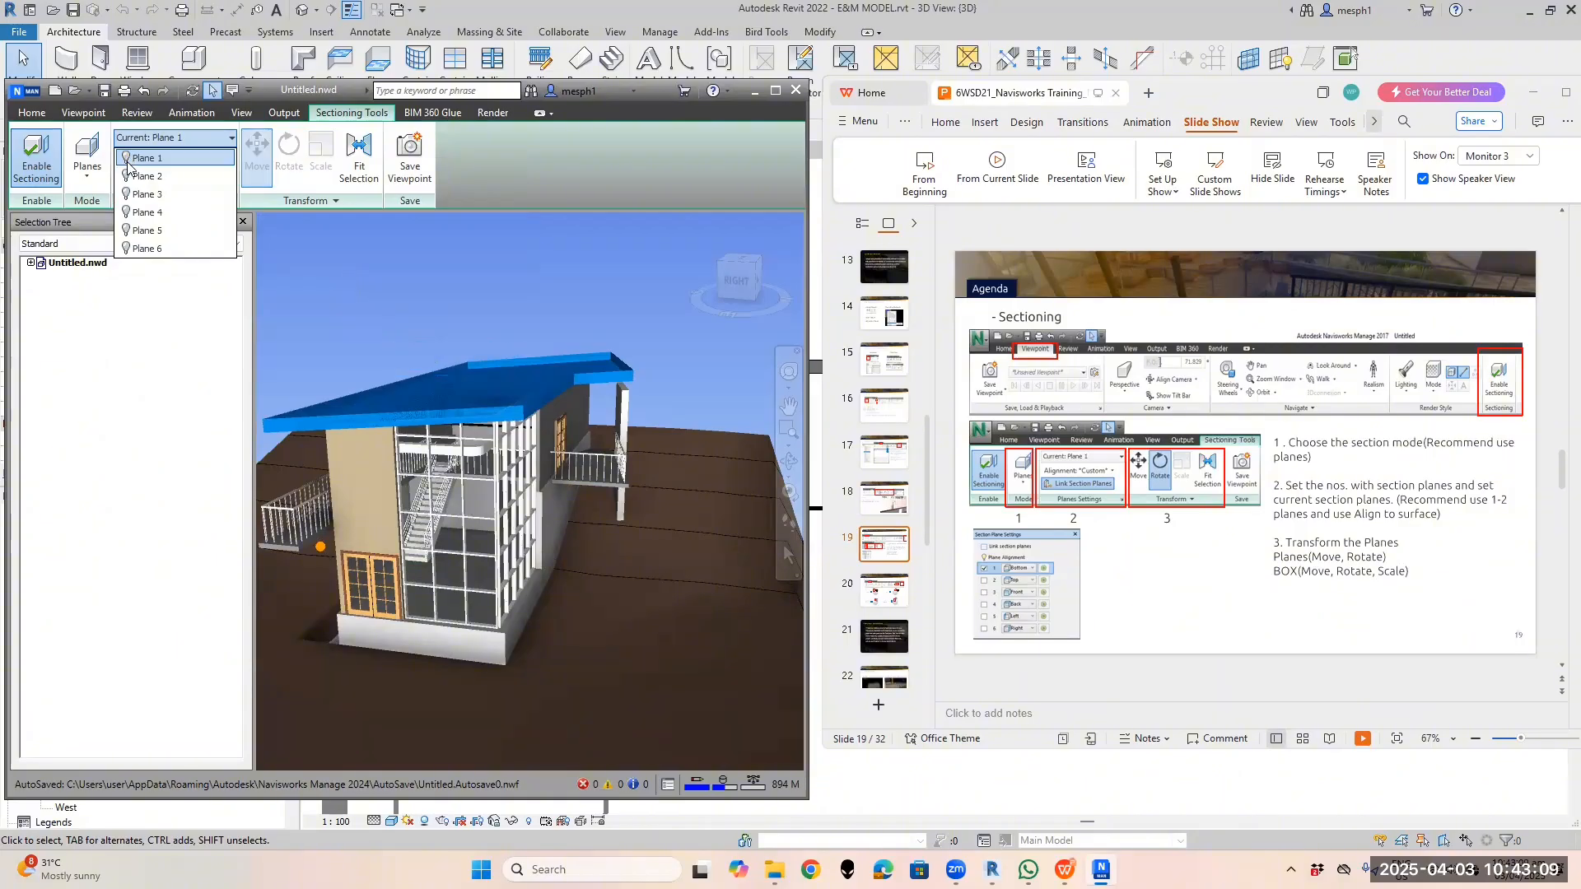
left_click(127, 159)
left_click(127, 160)
left_click(127, 159)
left_click(127, 160)
left_click(127, 160)
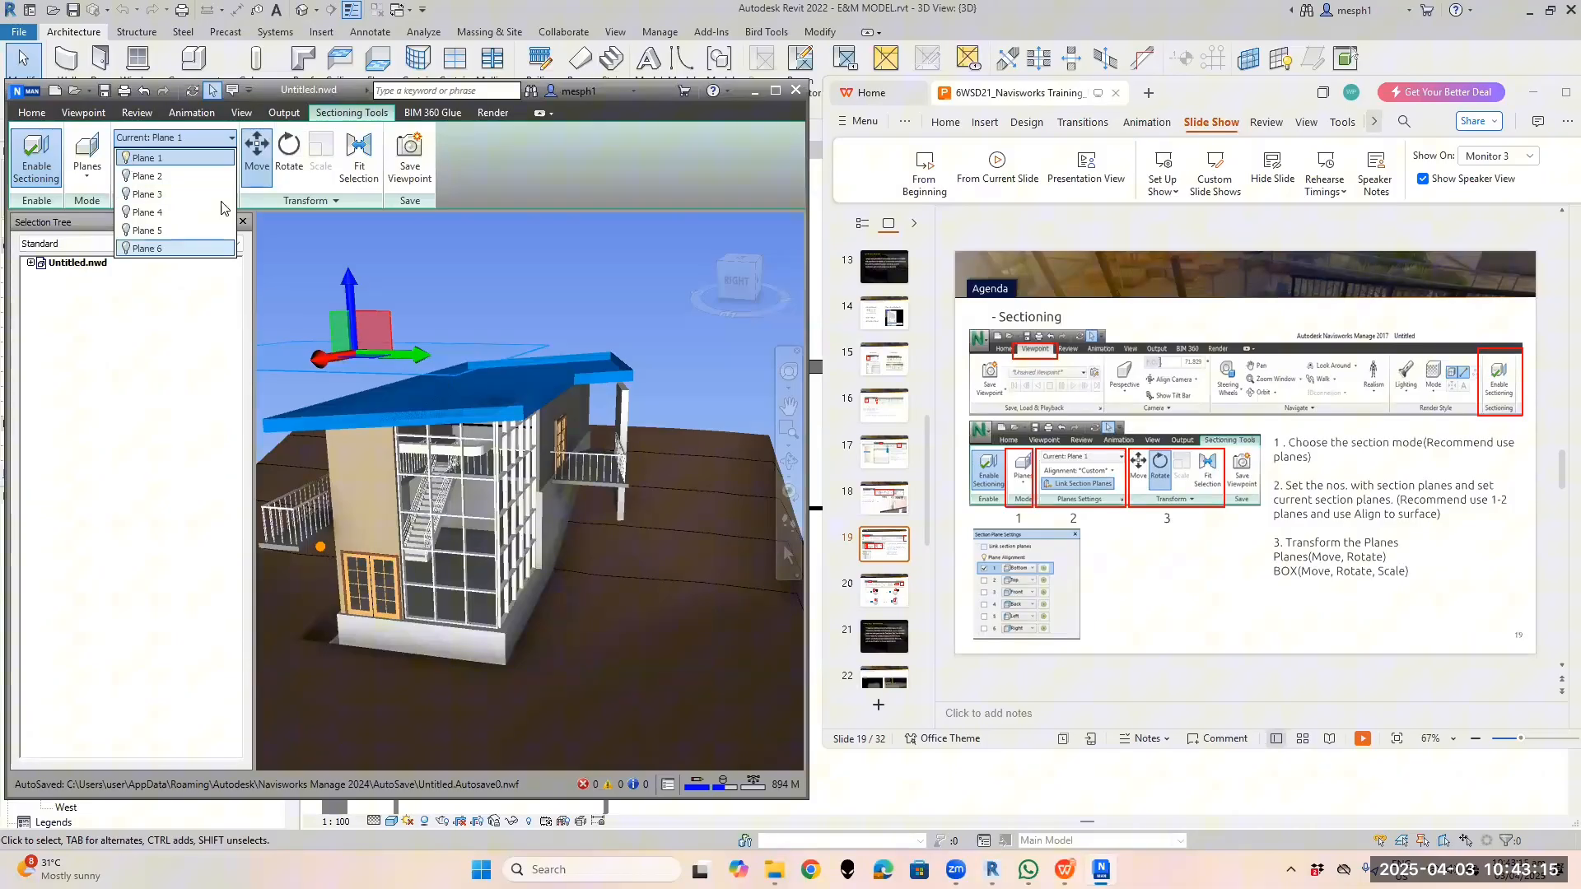
left_click(127, 160)
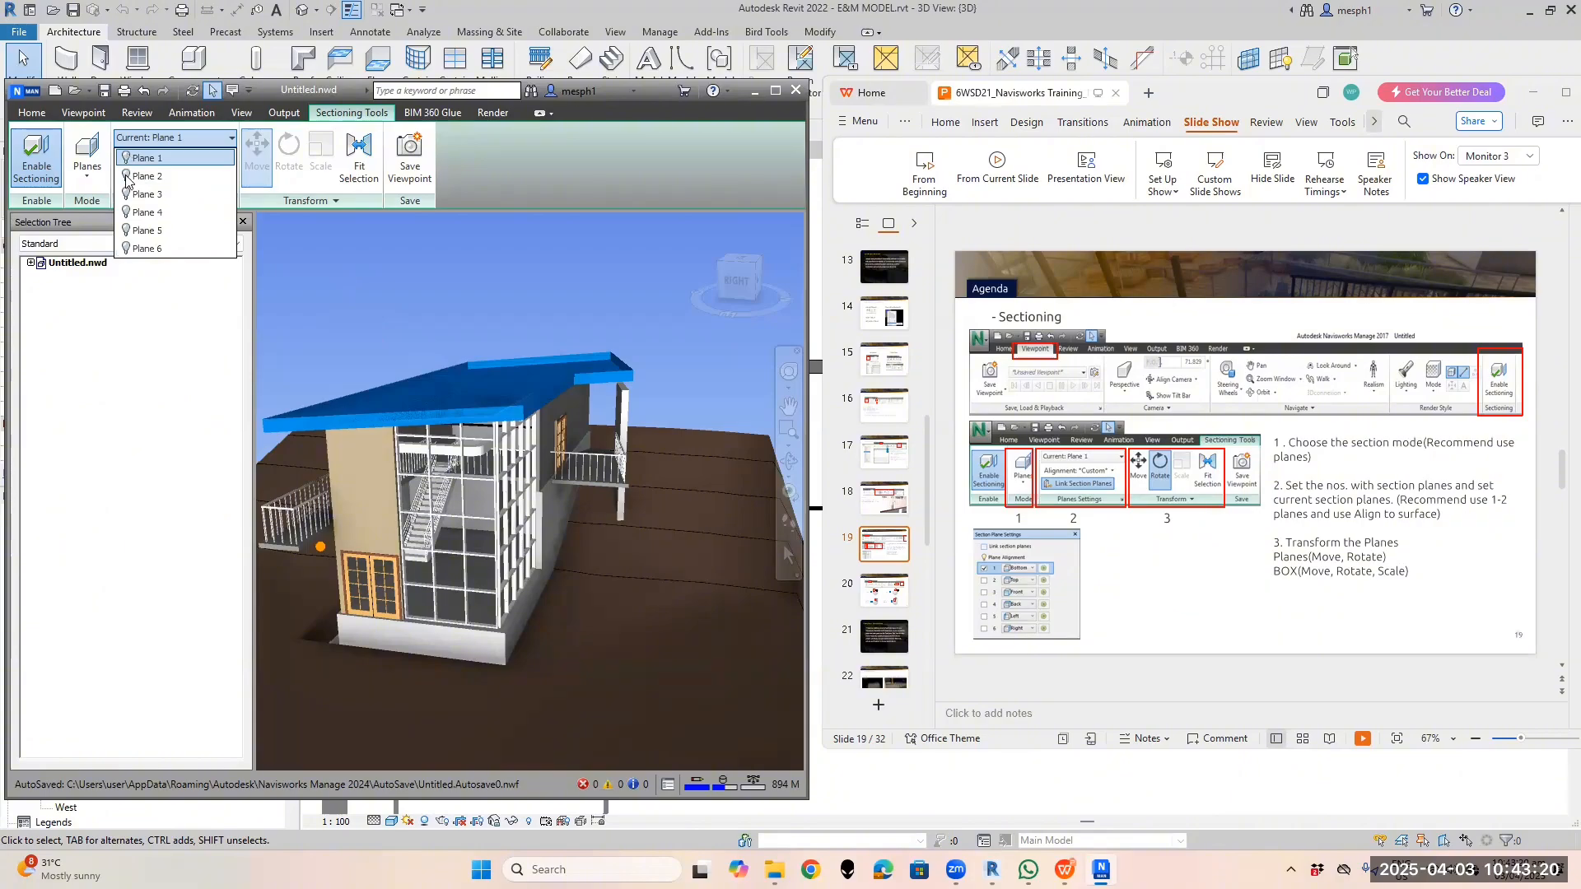
Switch Plane 2 on to cut away the lower building, then orbit the cut model
left_click(126, 177)
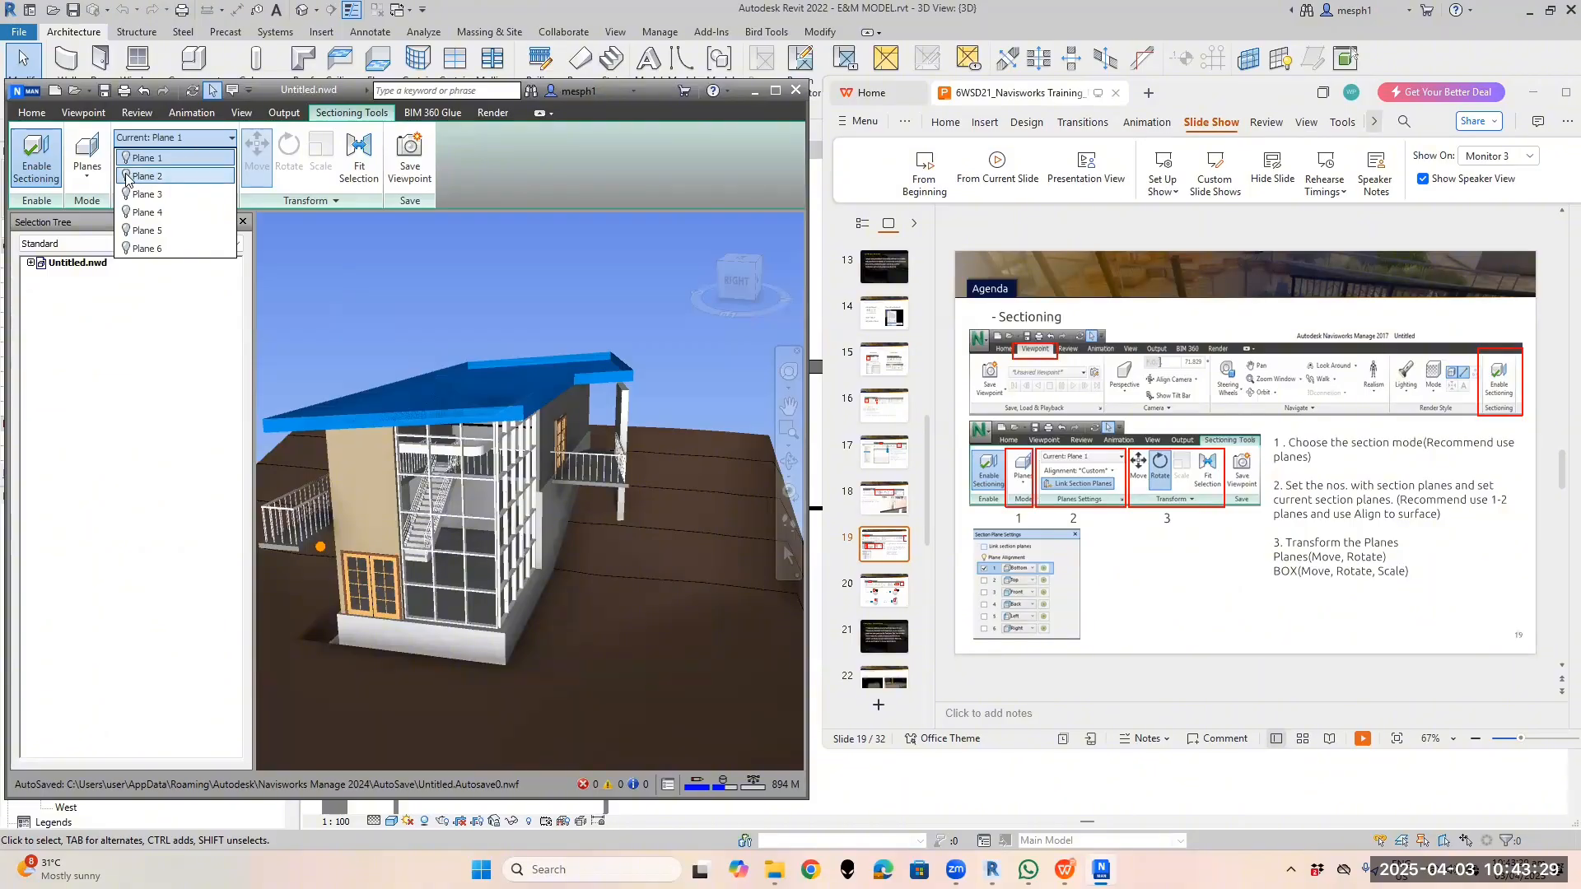
left_click(127, 177)
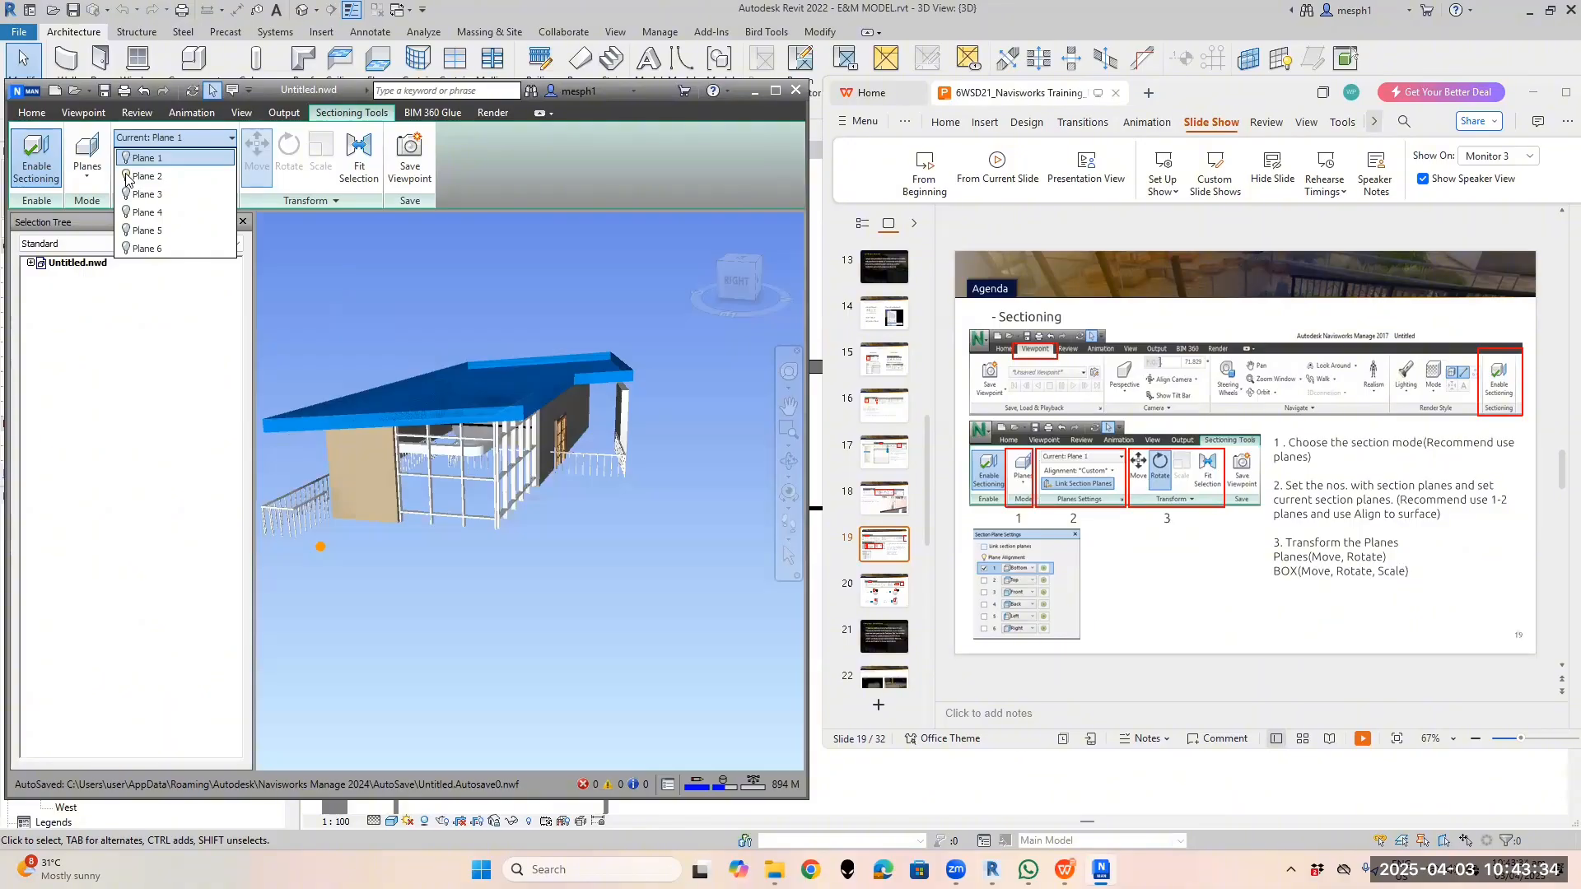
left_click(544, 532)
middle_click_drag(543, 532, 521, 501, "shift")
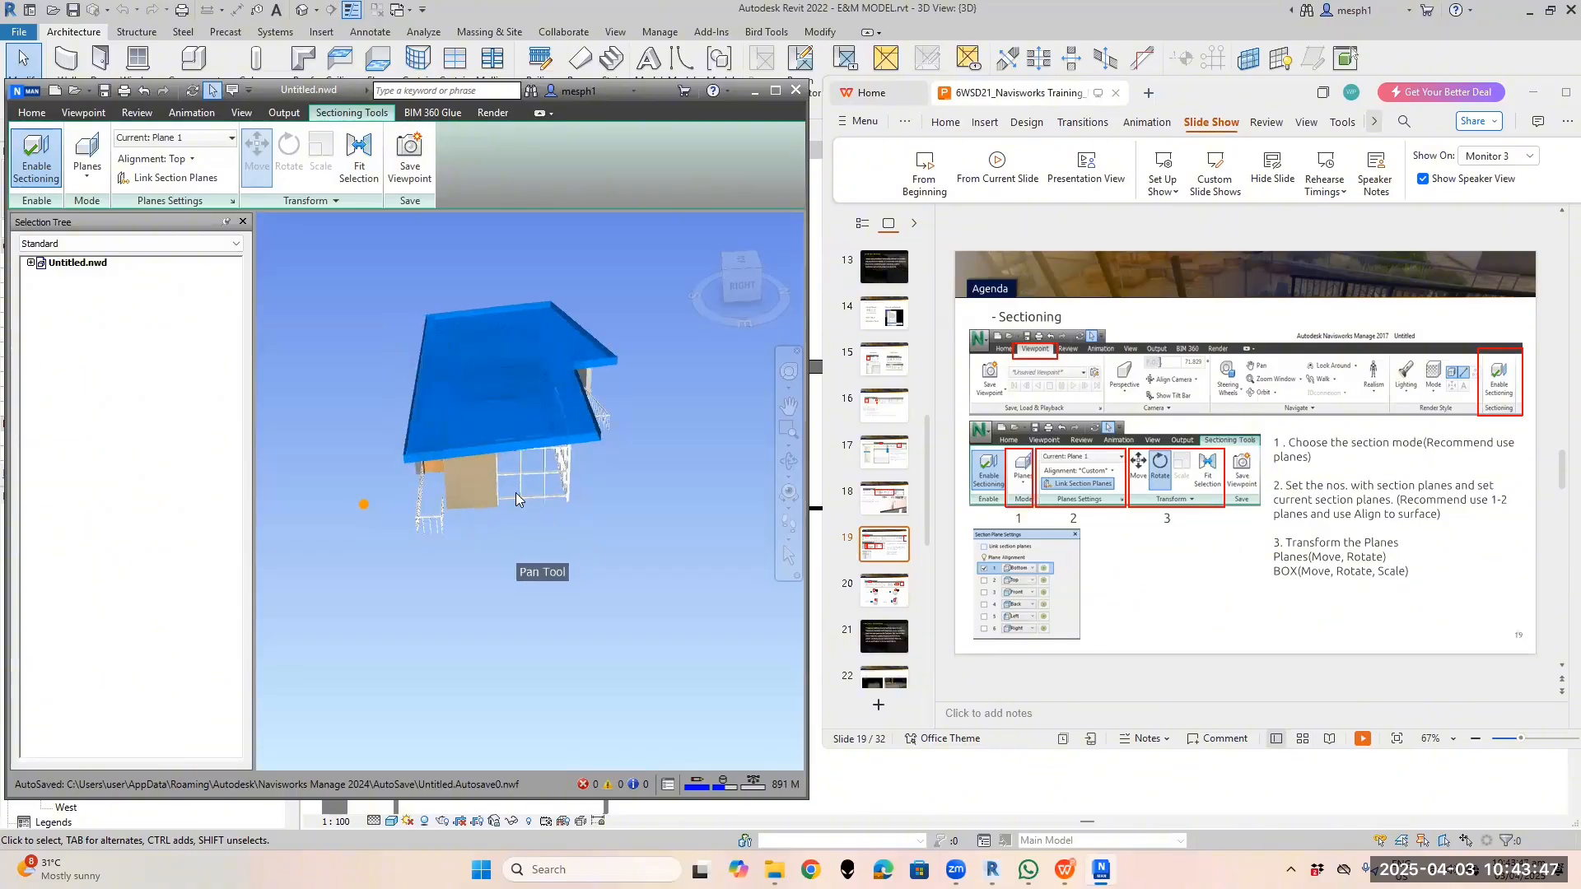
Check the plane alignment choices without changes, then review Planes 1–6 in the Current Plane list
left_click(194, 160)
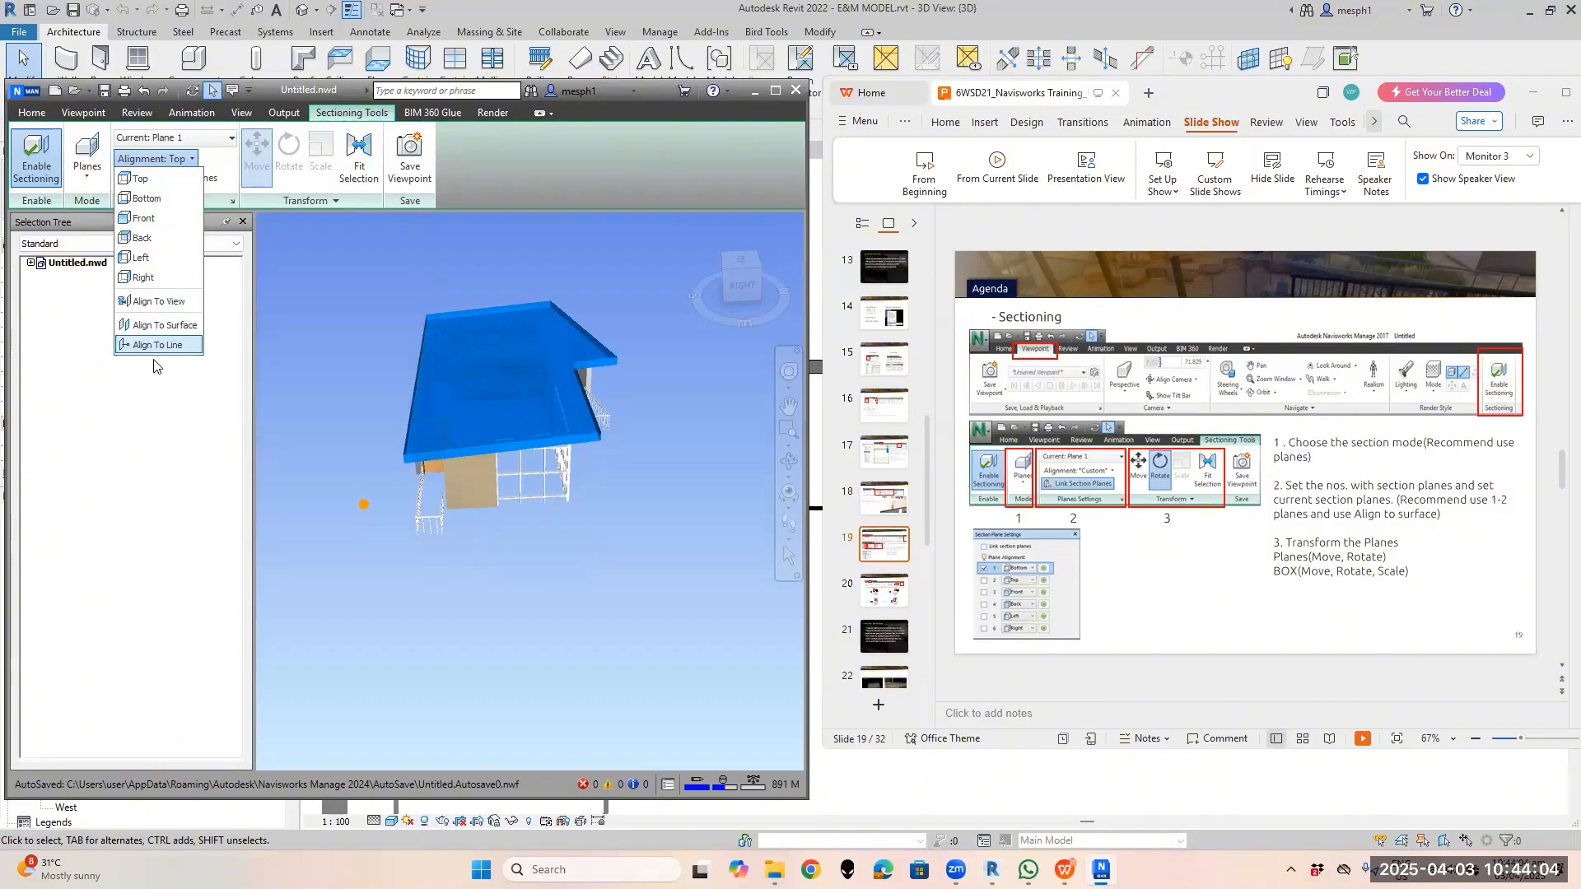
left_click(211, 159)
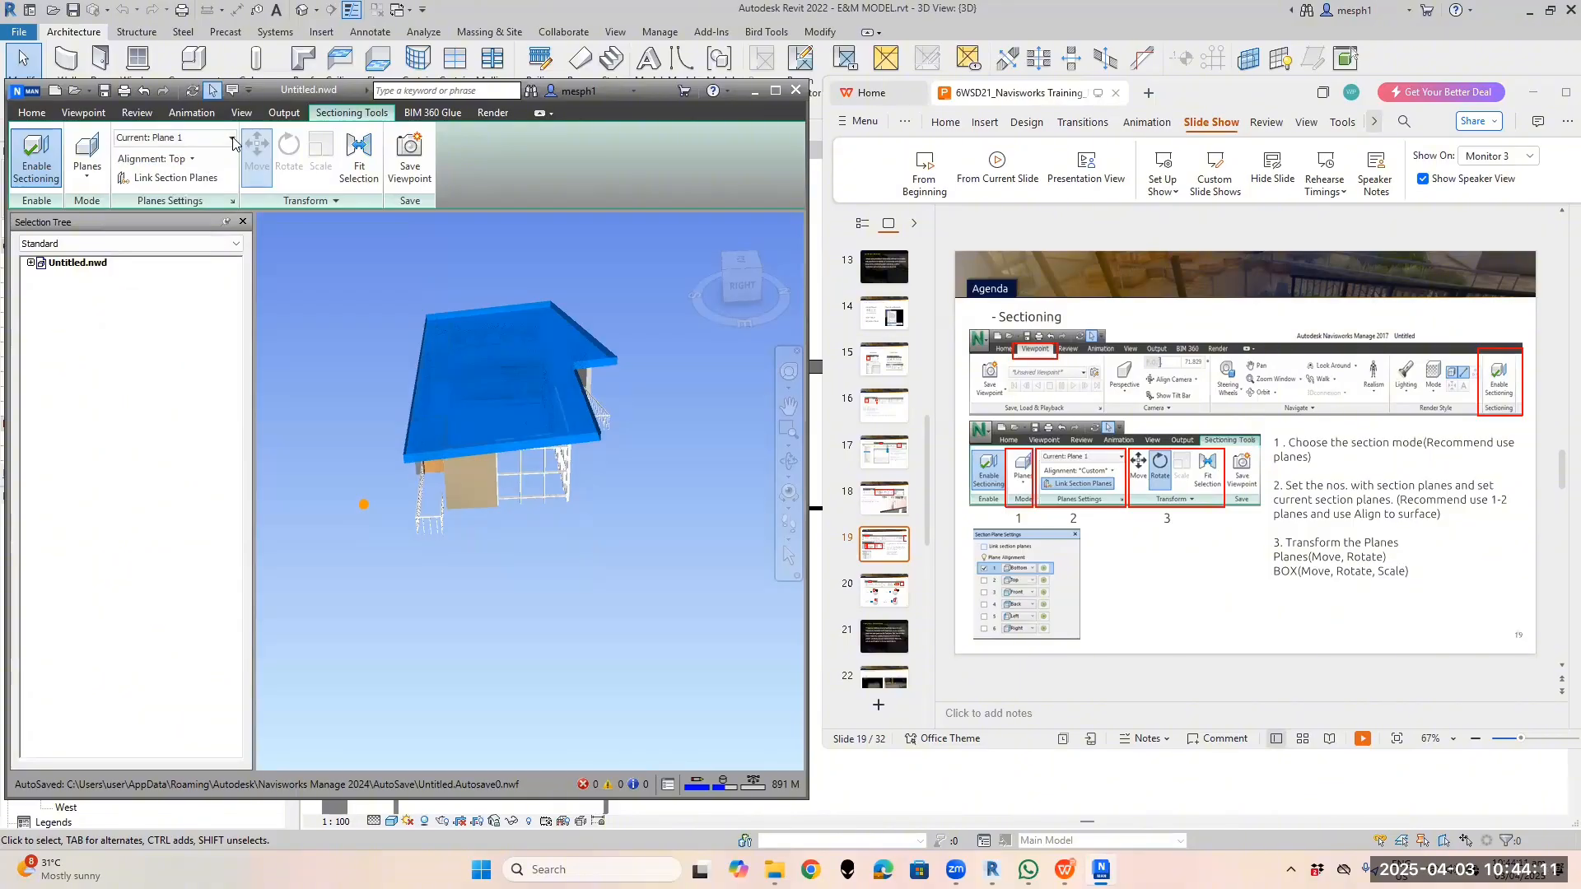
left_click(232, 138)
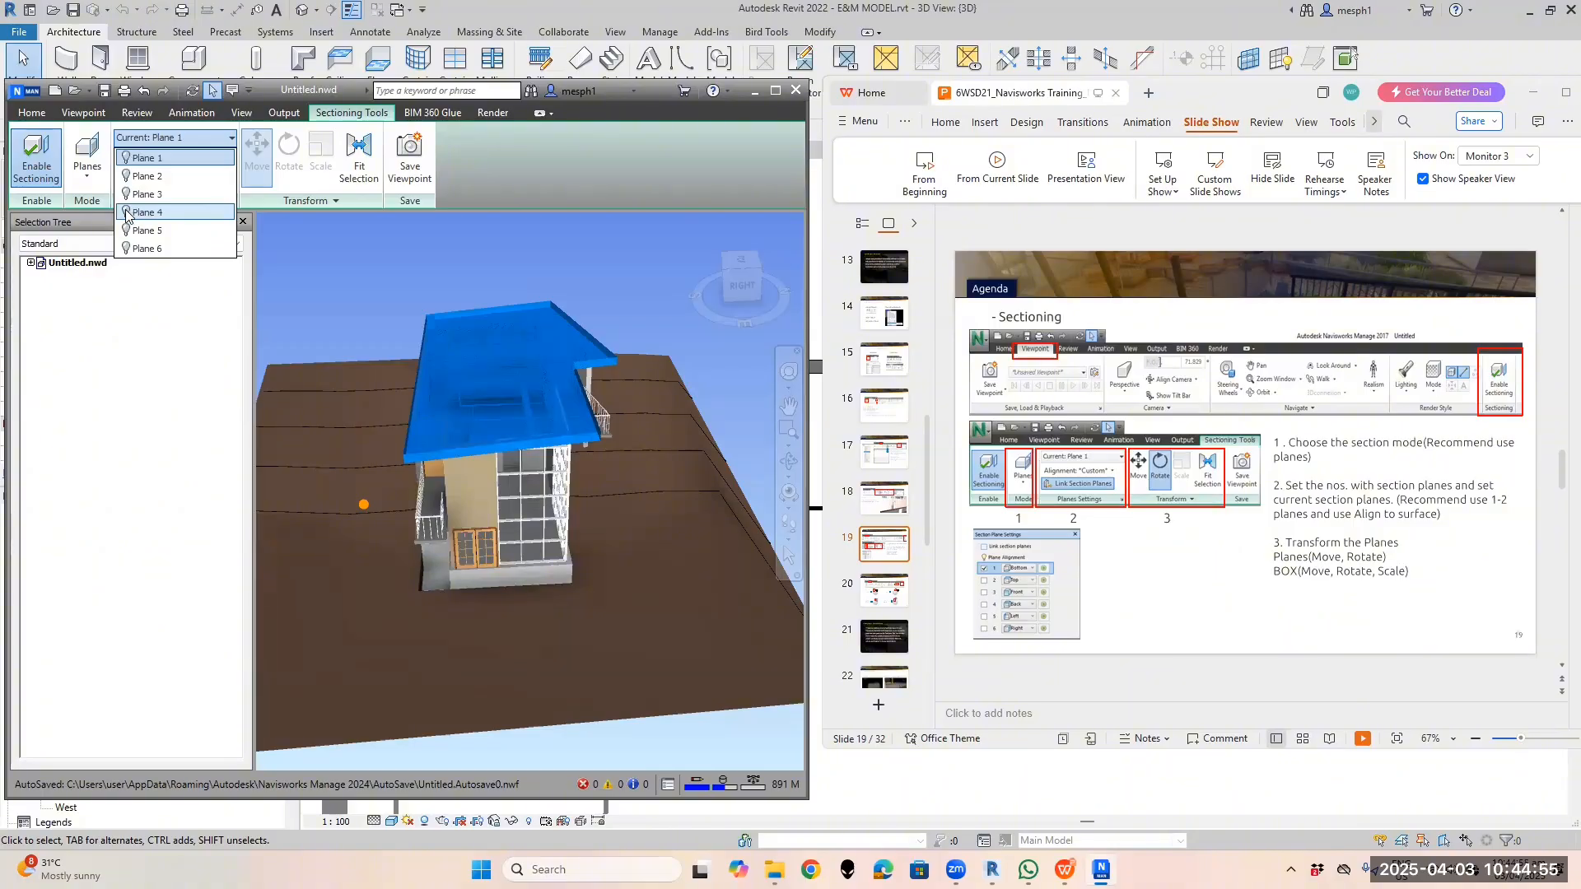
Turn on Plane 4 to slice the building and orbit to see the interior stair and rooms
left_click(126, 213)
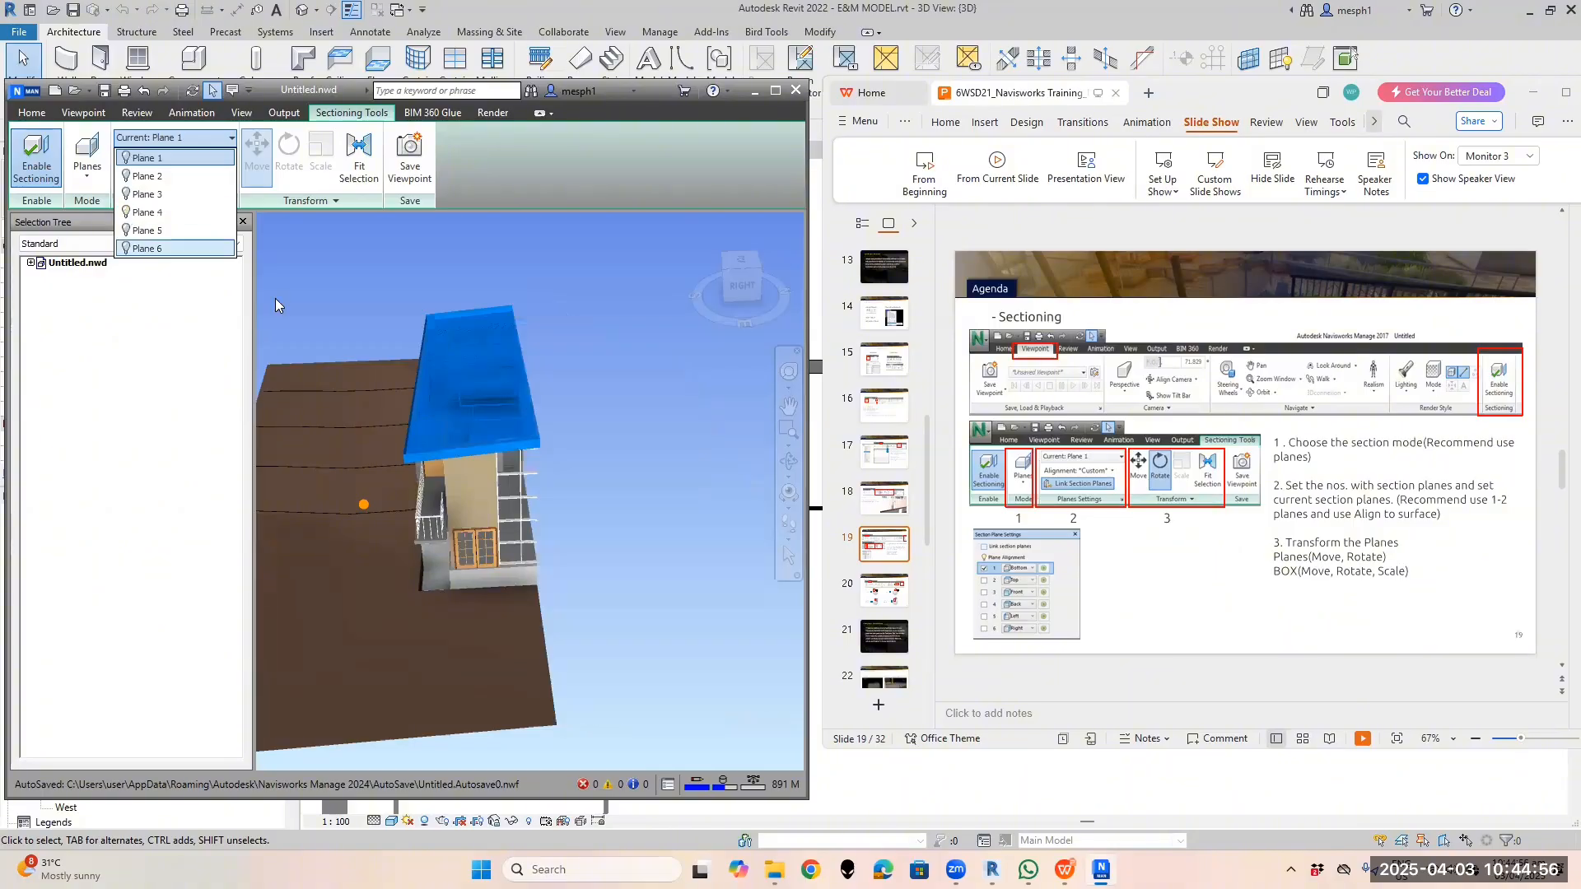
left_click(590, 506)
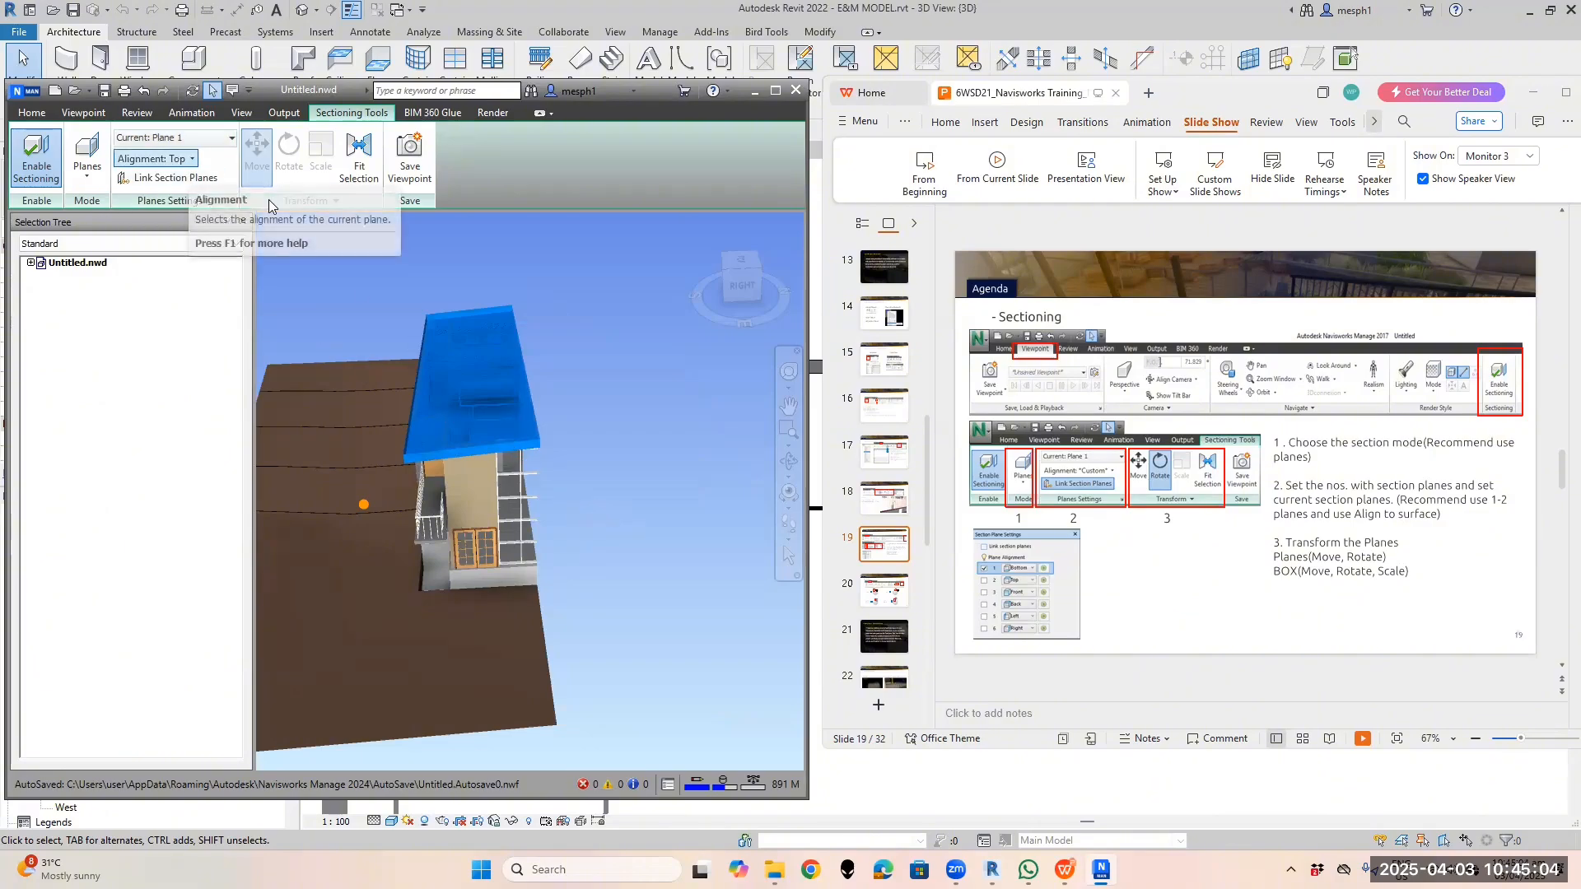
middle_click_drag(512, 461, 462, 522, "shift")
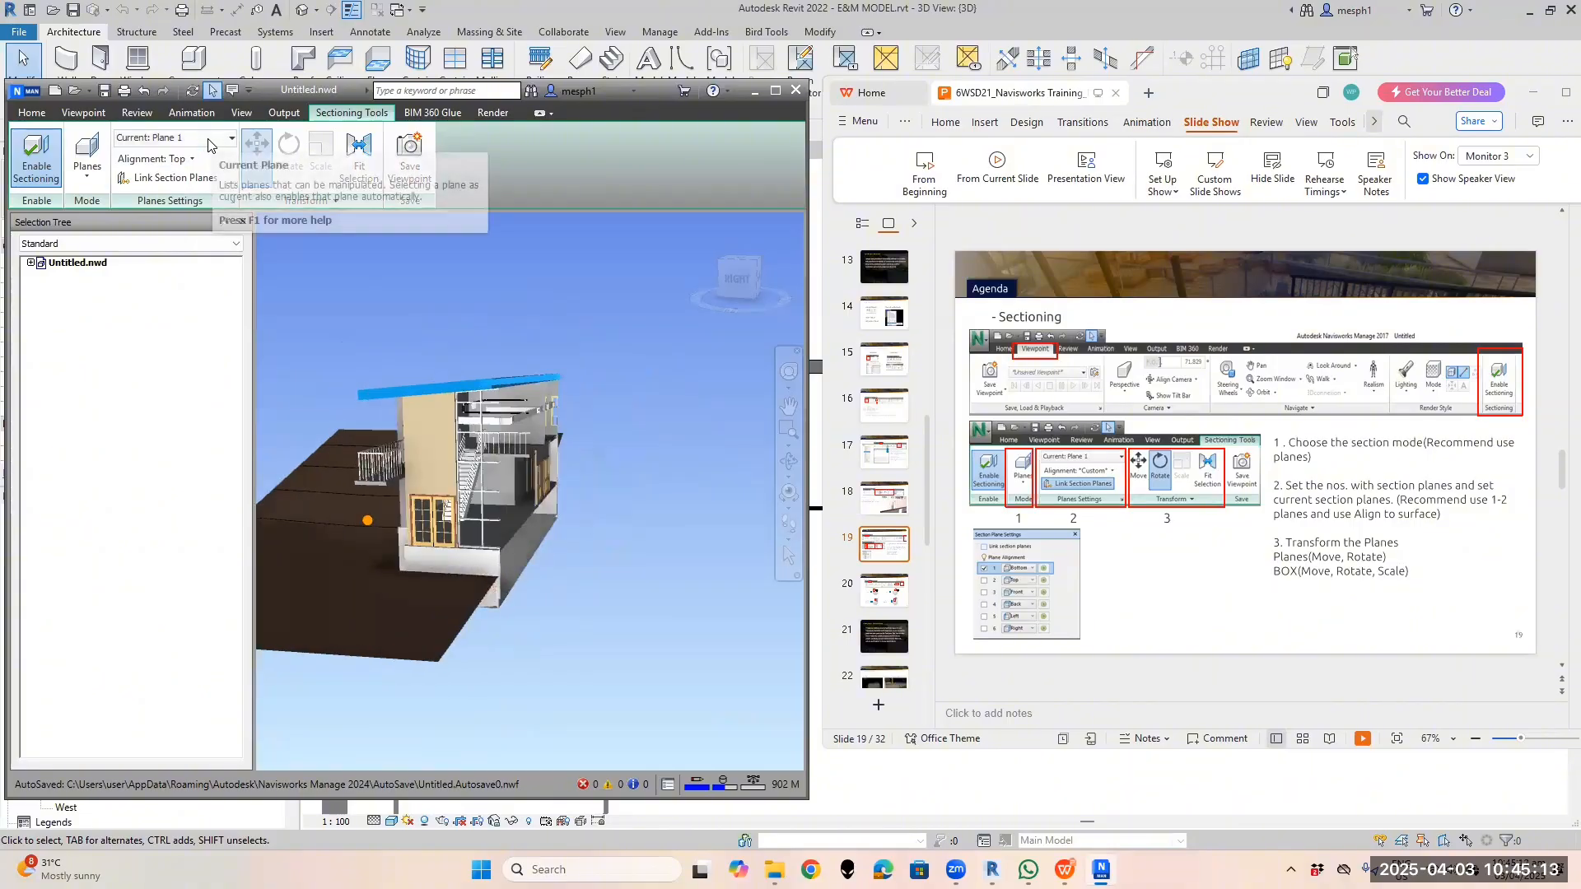
left_click(208, 140)
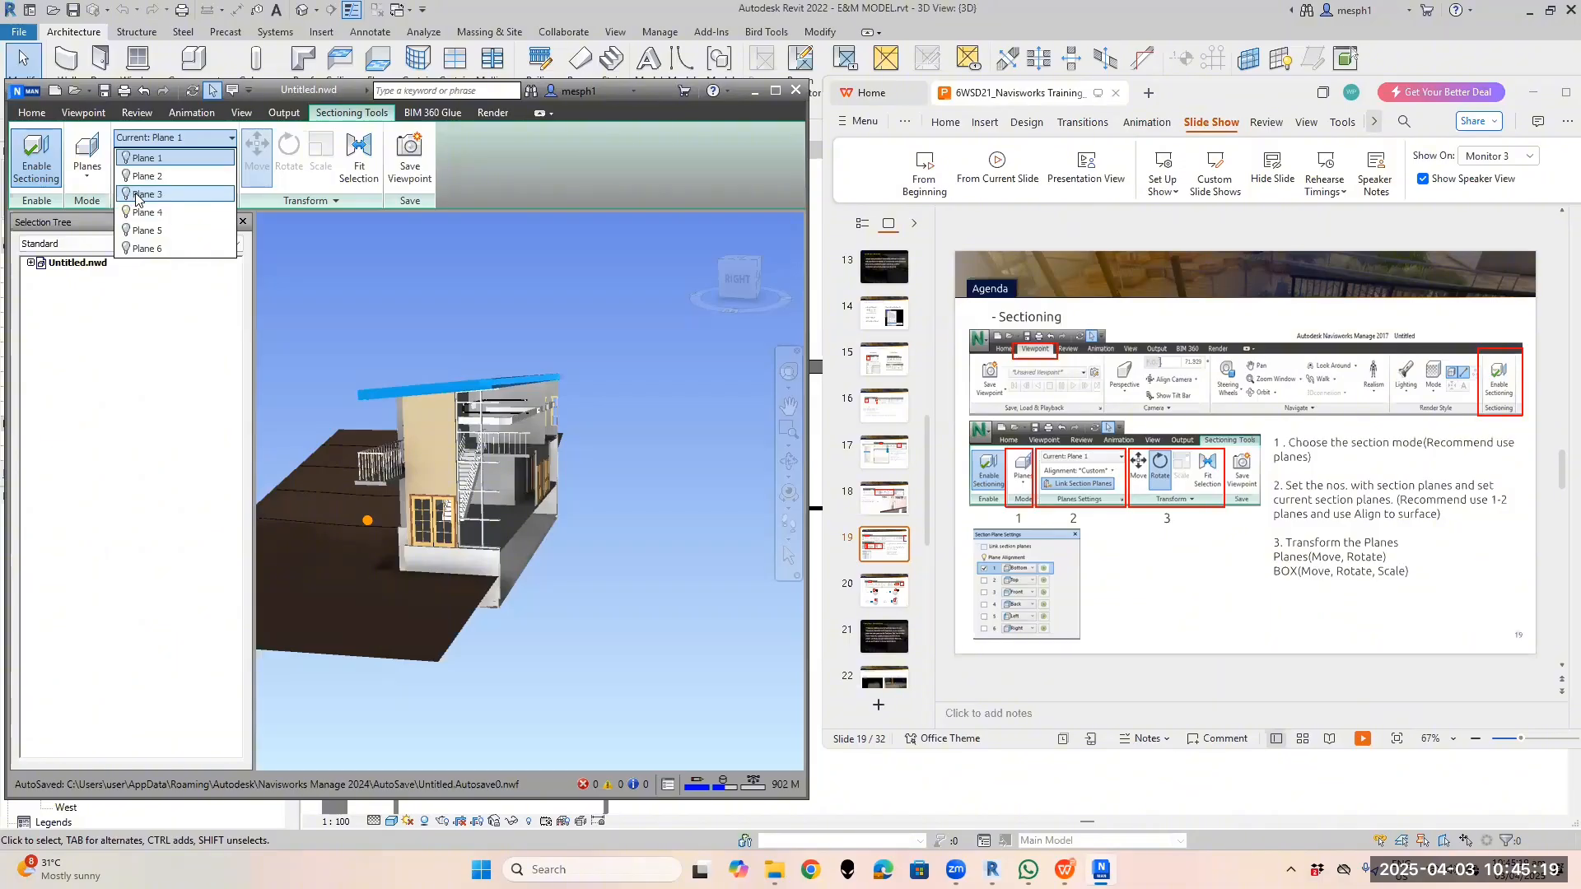
Make Plane 3 the current section plane and switch its cut off
left_click(141, 198)
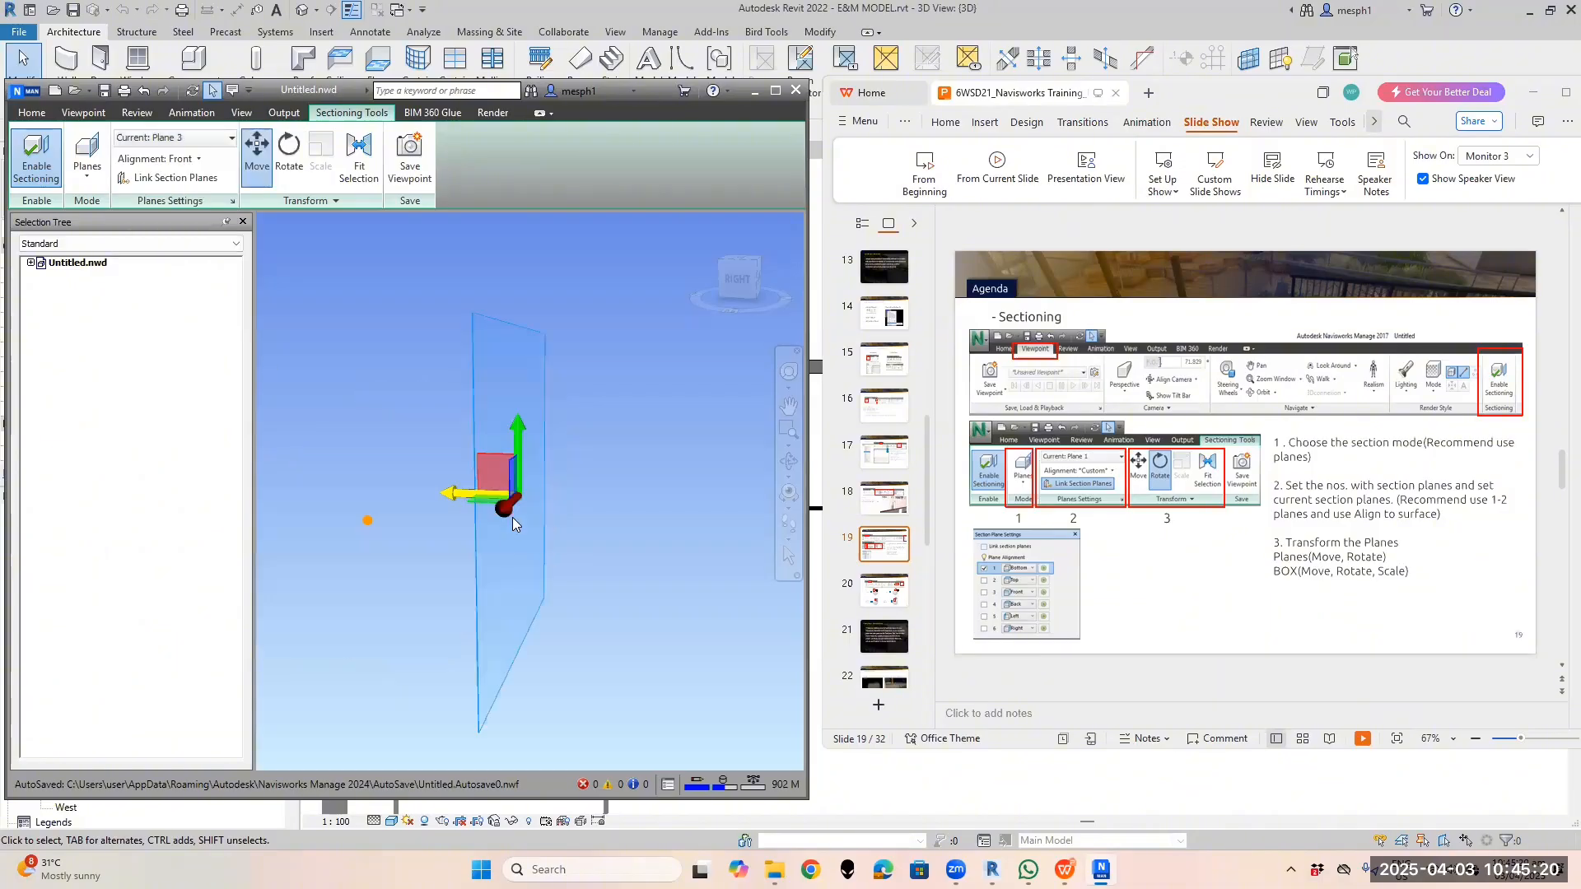
left_click(204, 140)
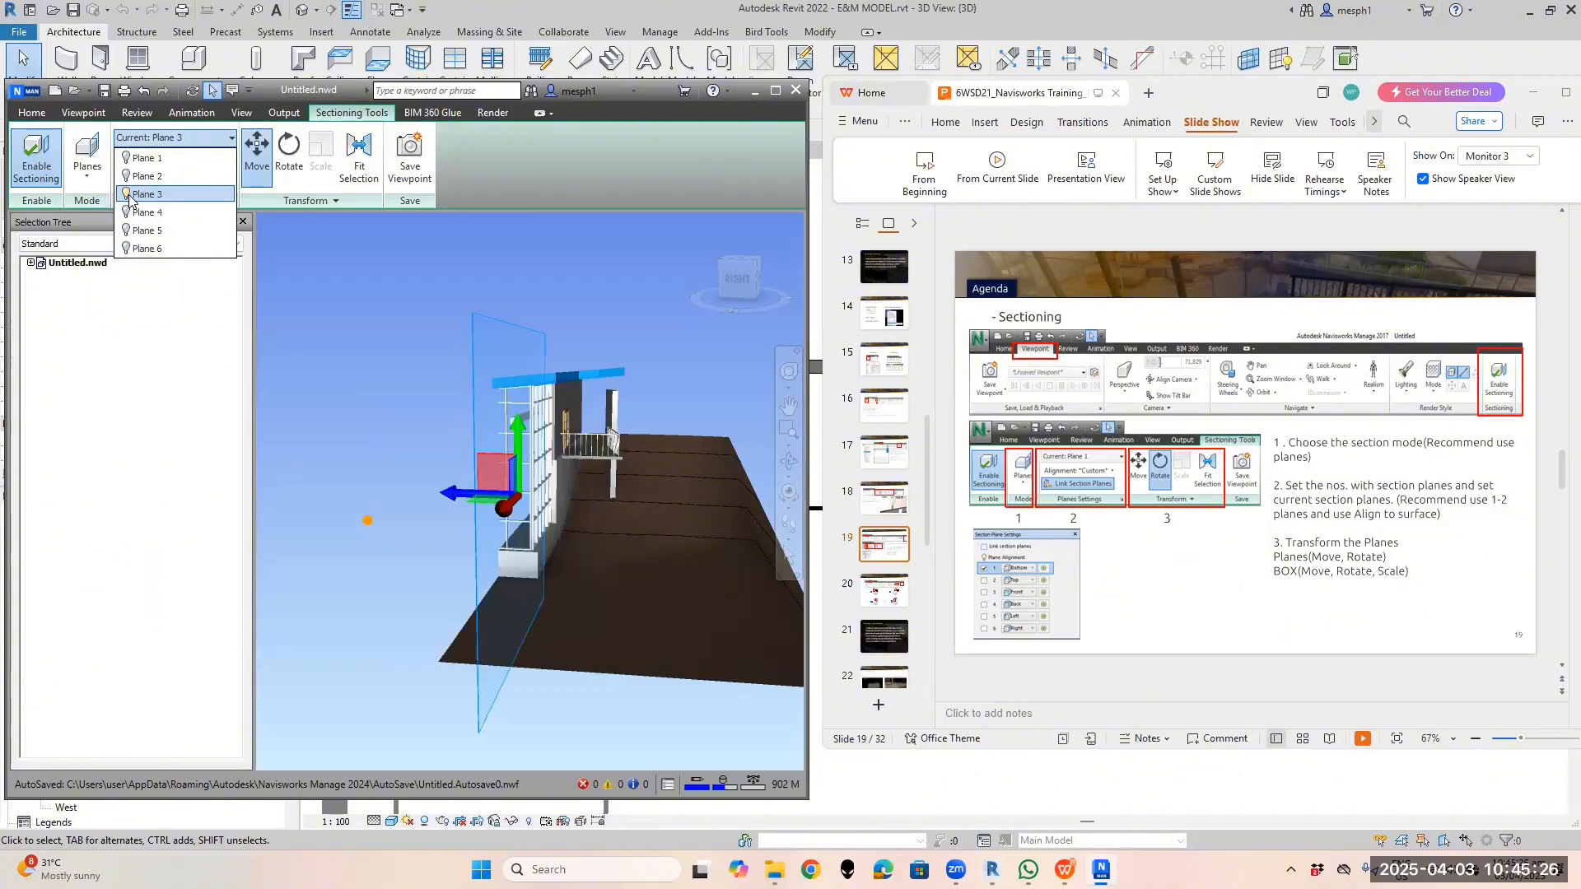
left_click(128, 196)
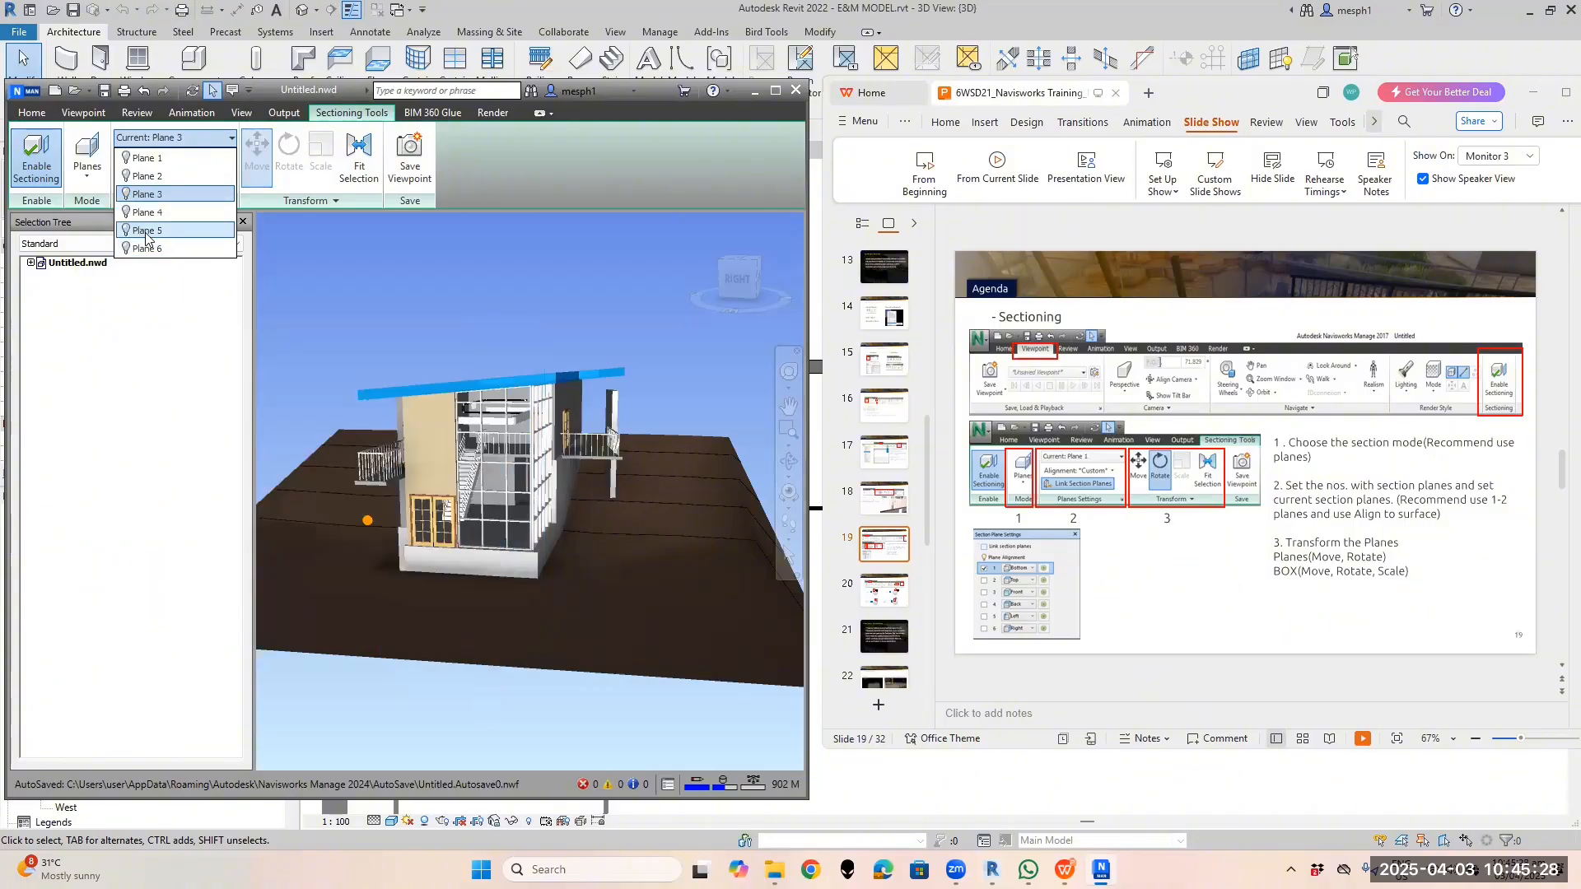
Switch Plane 5 off, then make Plane 6 current and orbit to inspect its Right-aligned cut
left_click(146, 232)
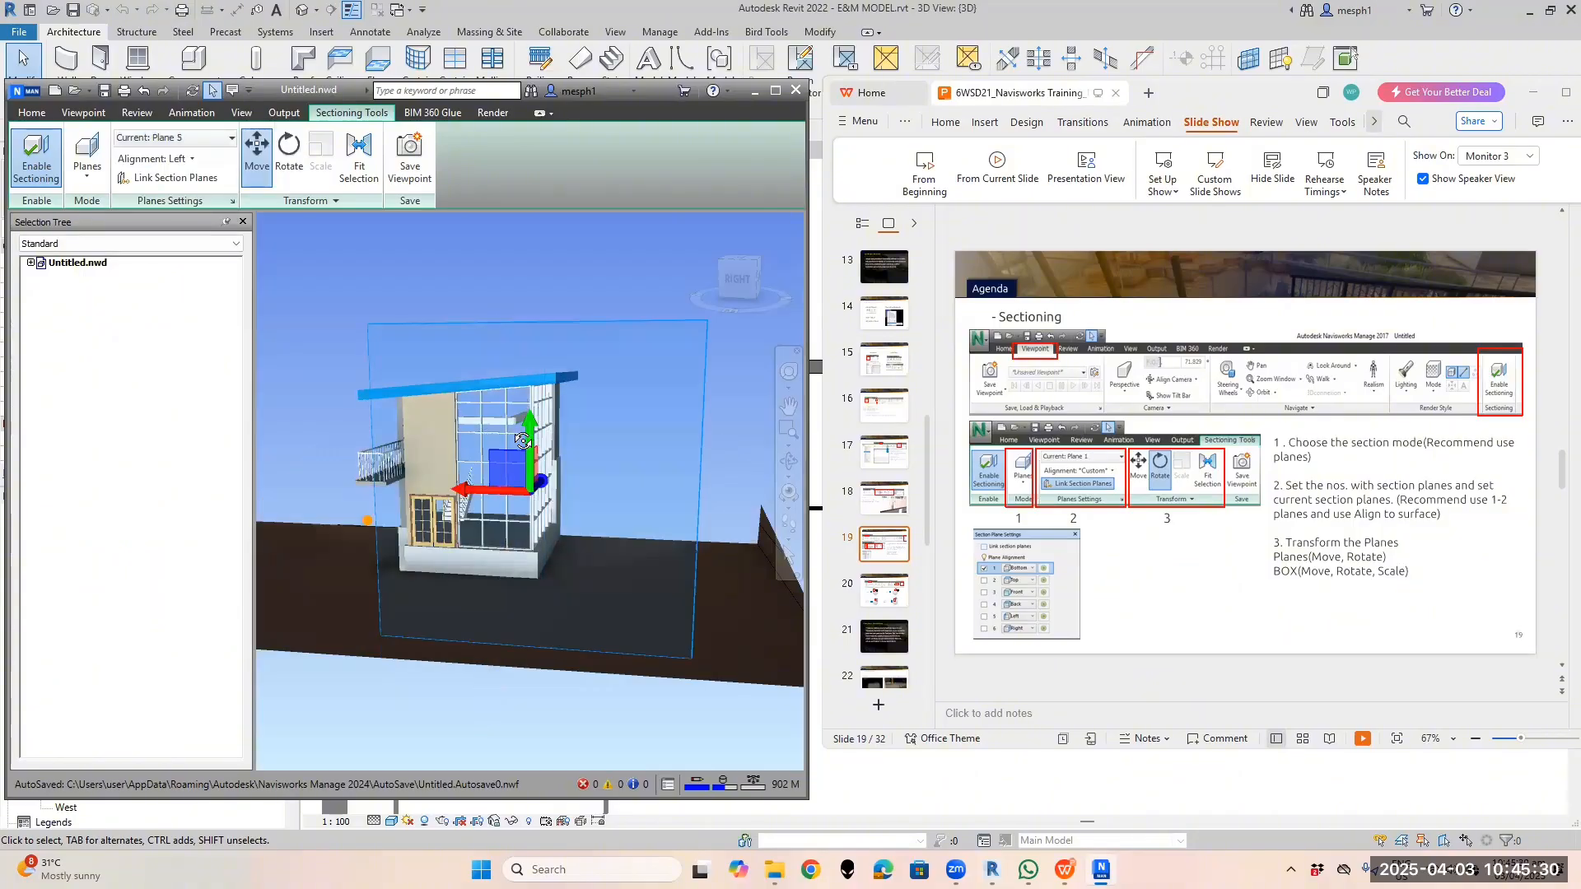
middle_click_drag(531, 440, 350, 458, "shift")
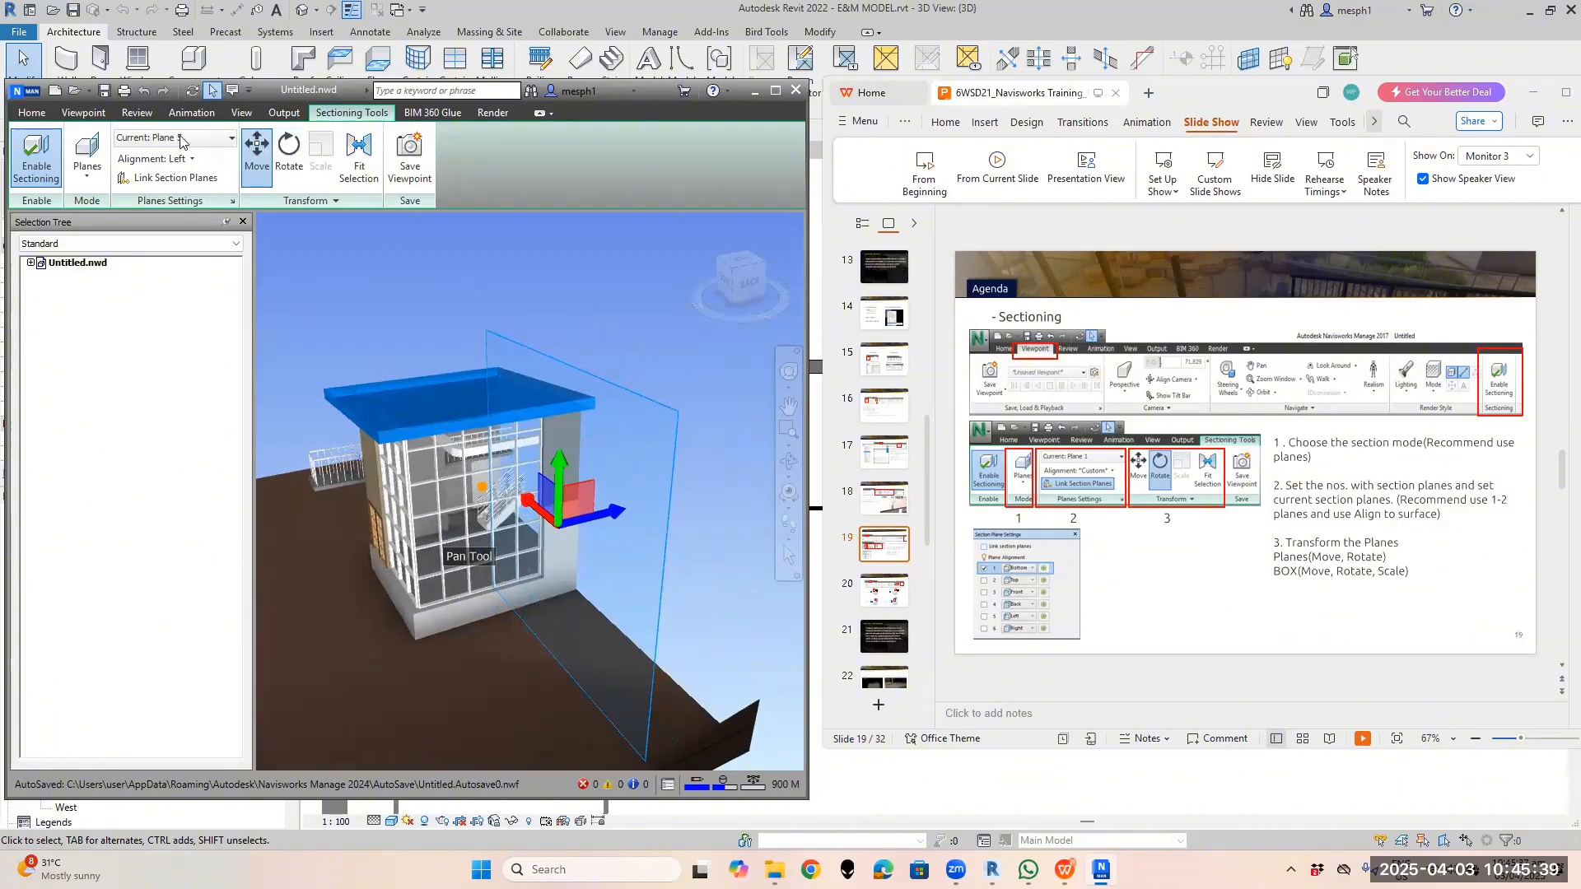
left_click(173, 137)
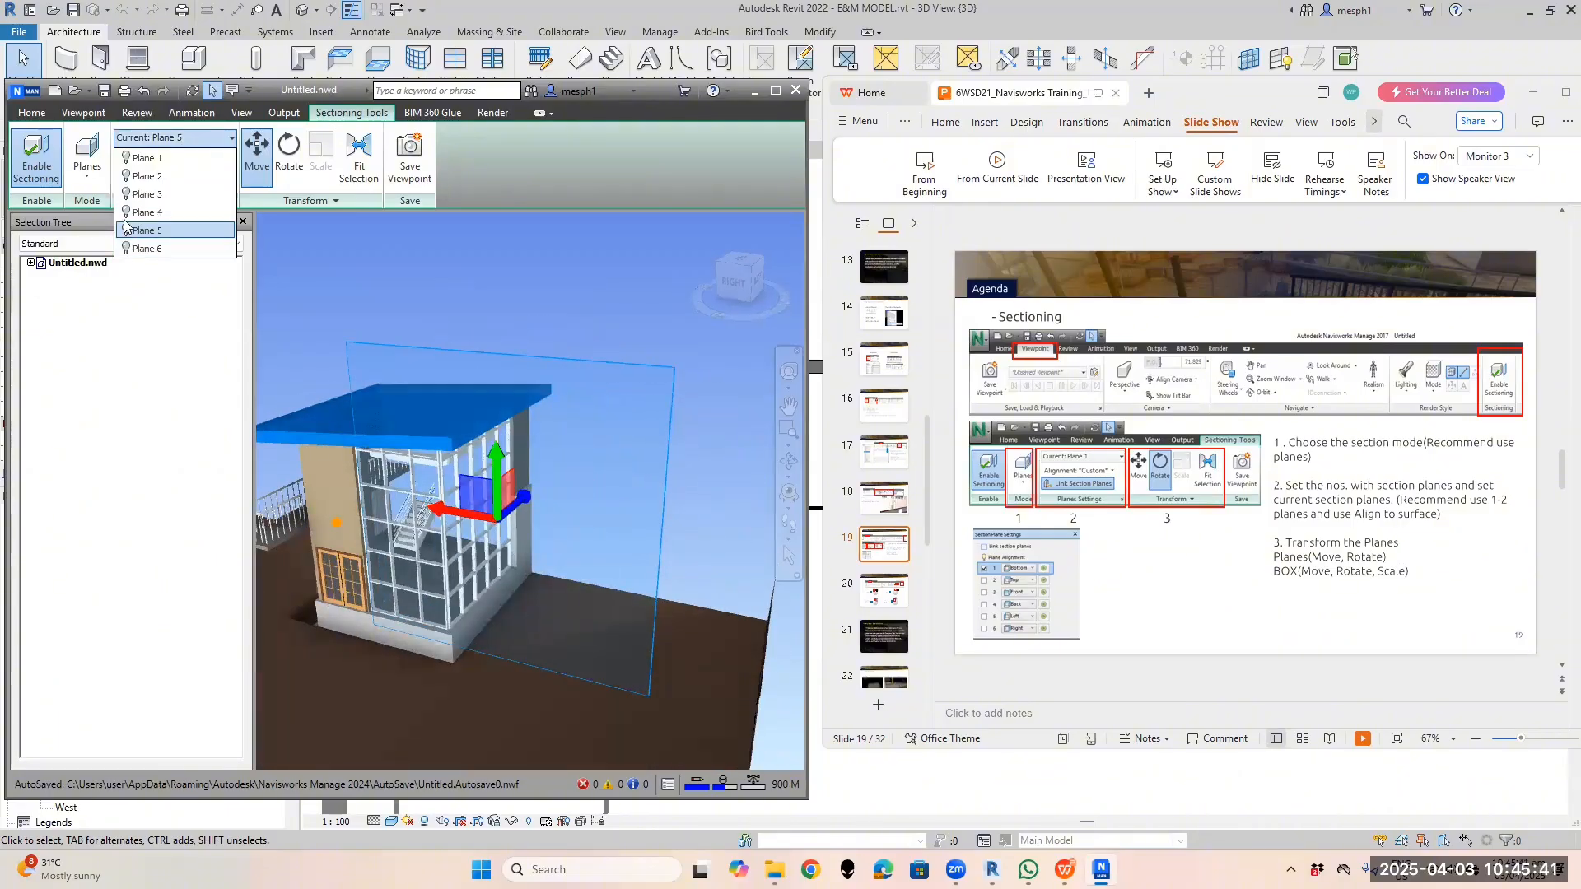
left_click(126, 231)
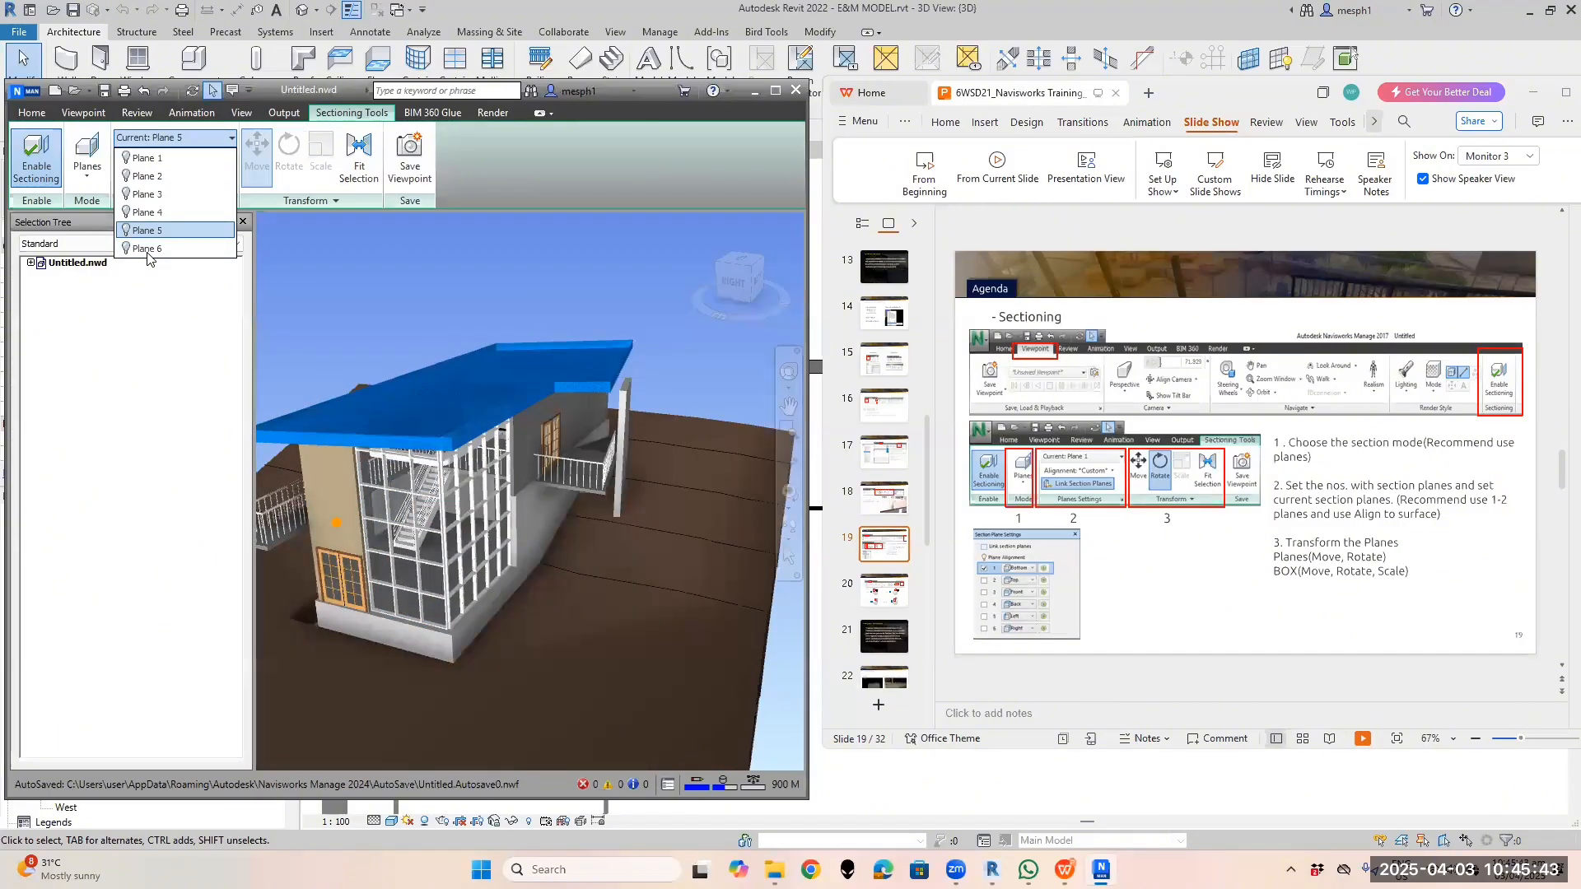
left_click(149, 249)
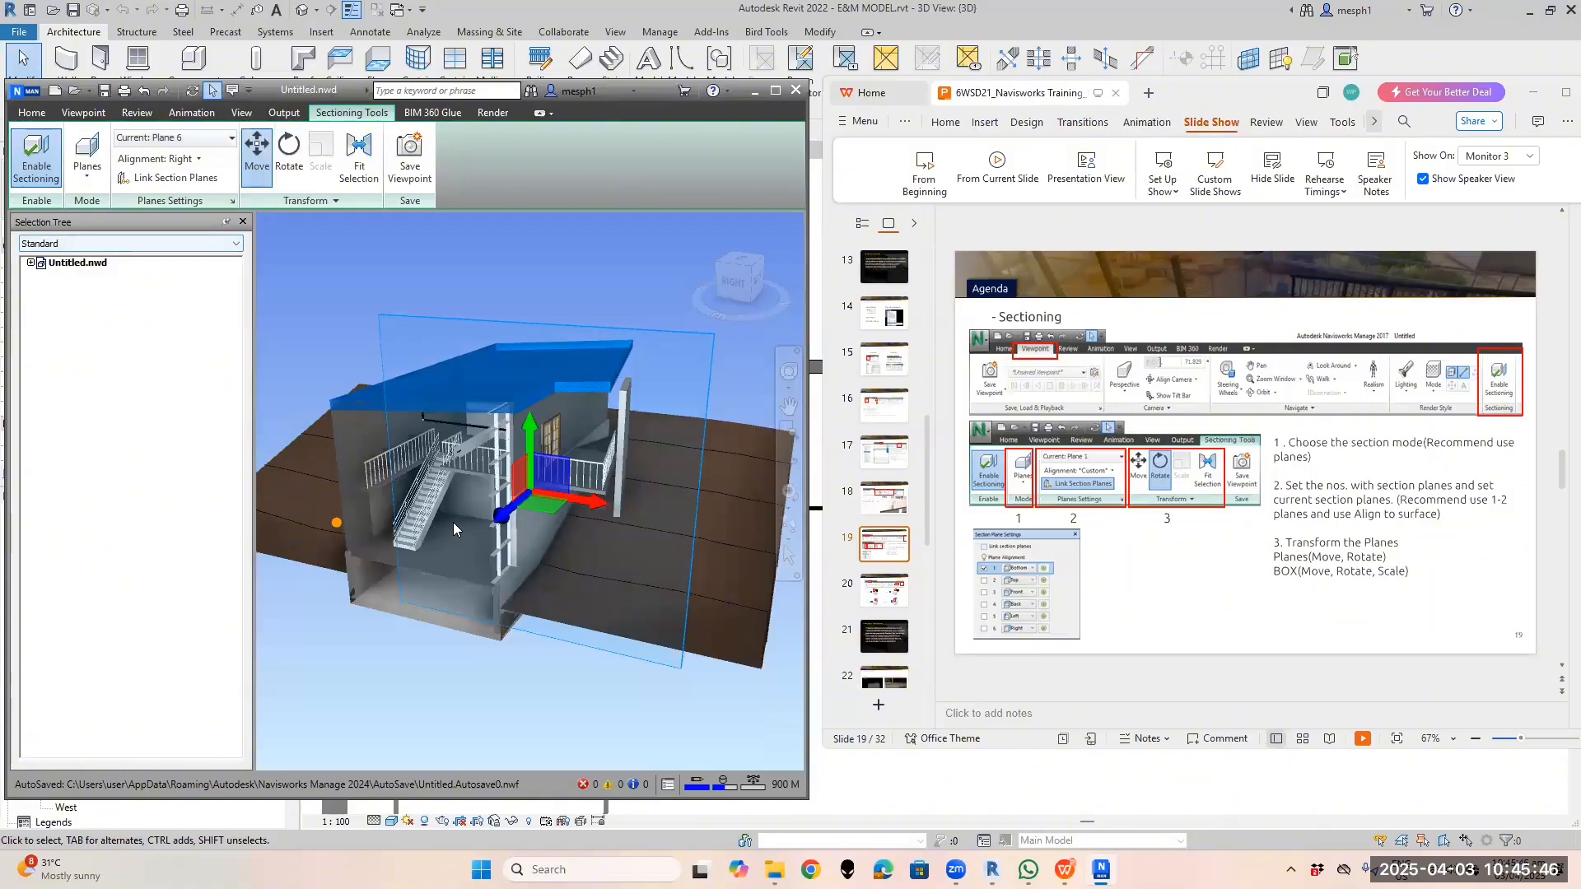
middle_click_drag(453, 522, 545, 490, "shift")
Turn off Plane 6 and view the uncut building from several higher angles
left_click(167, 139)
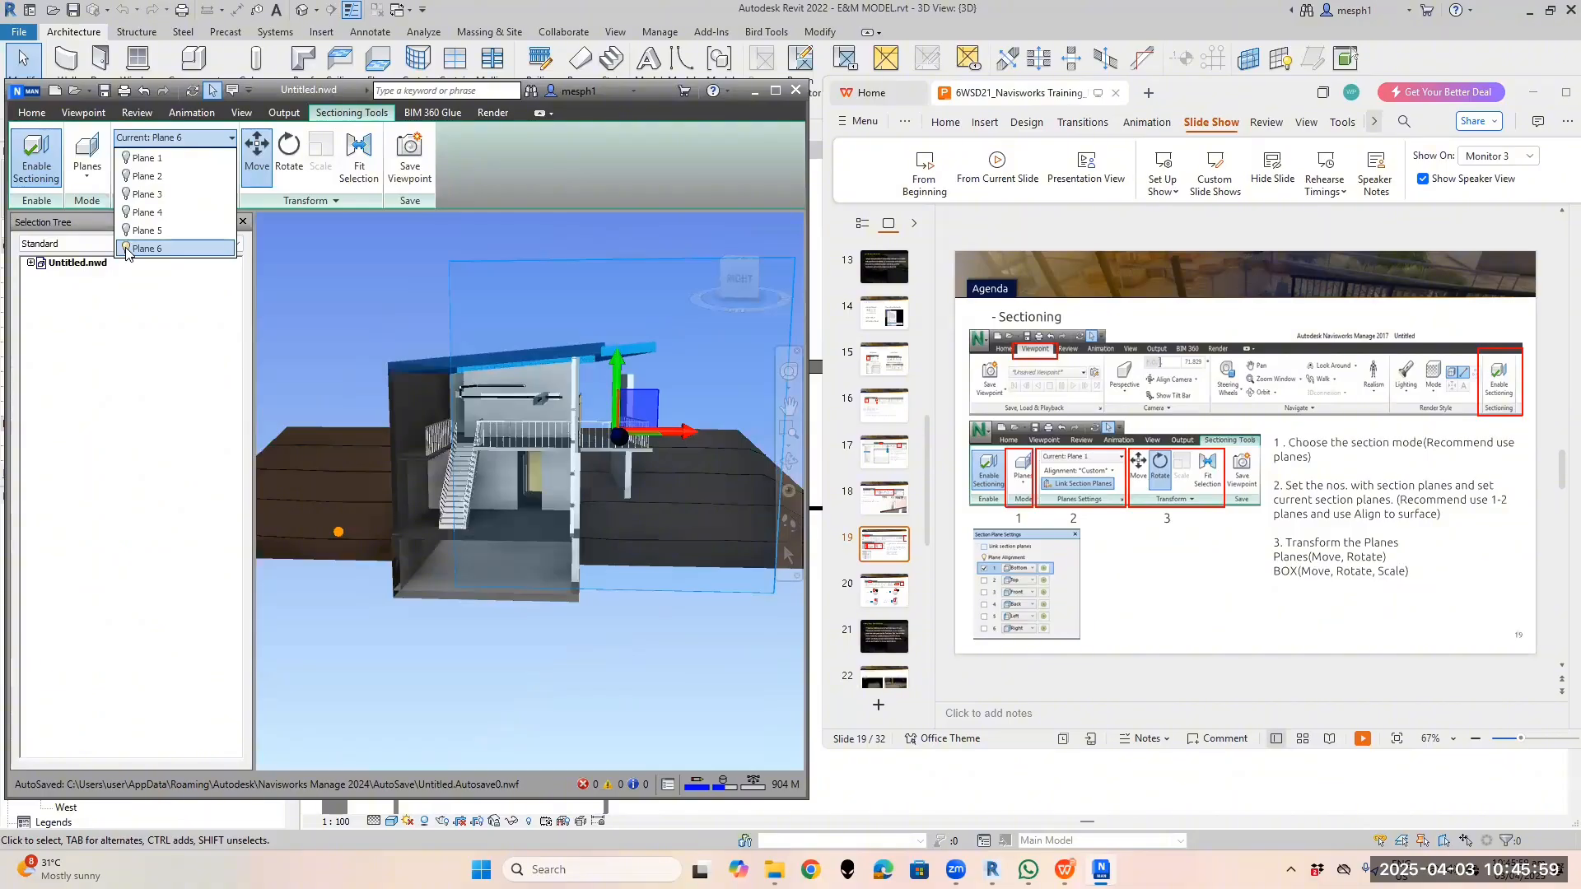
left_click(126, 249)
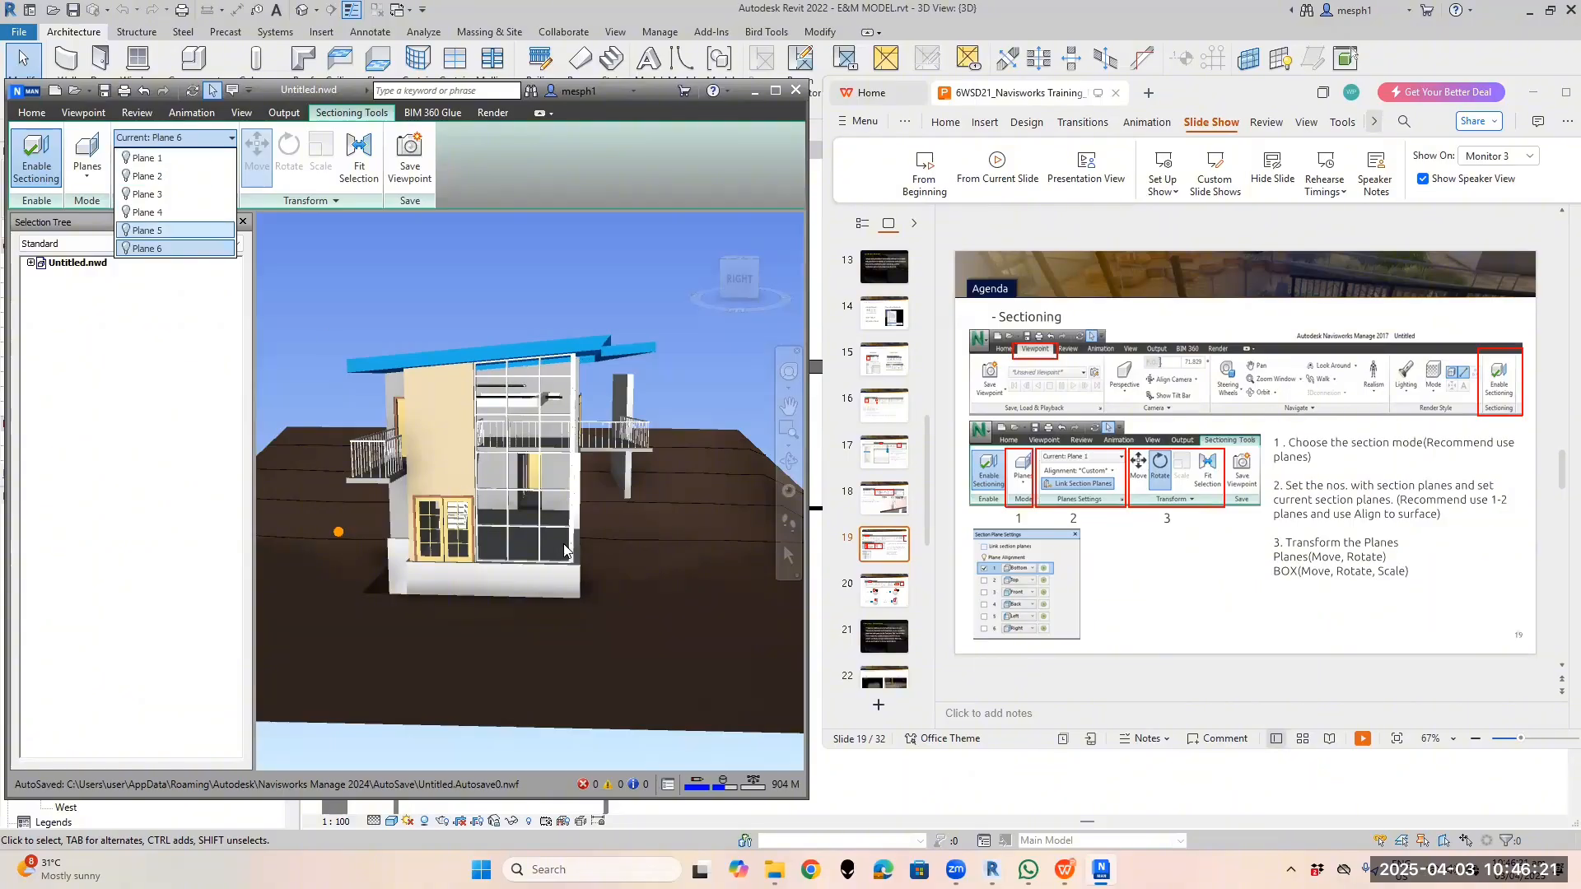
left_click(496, 484)
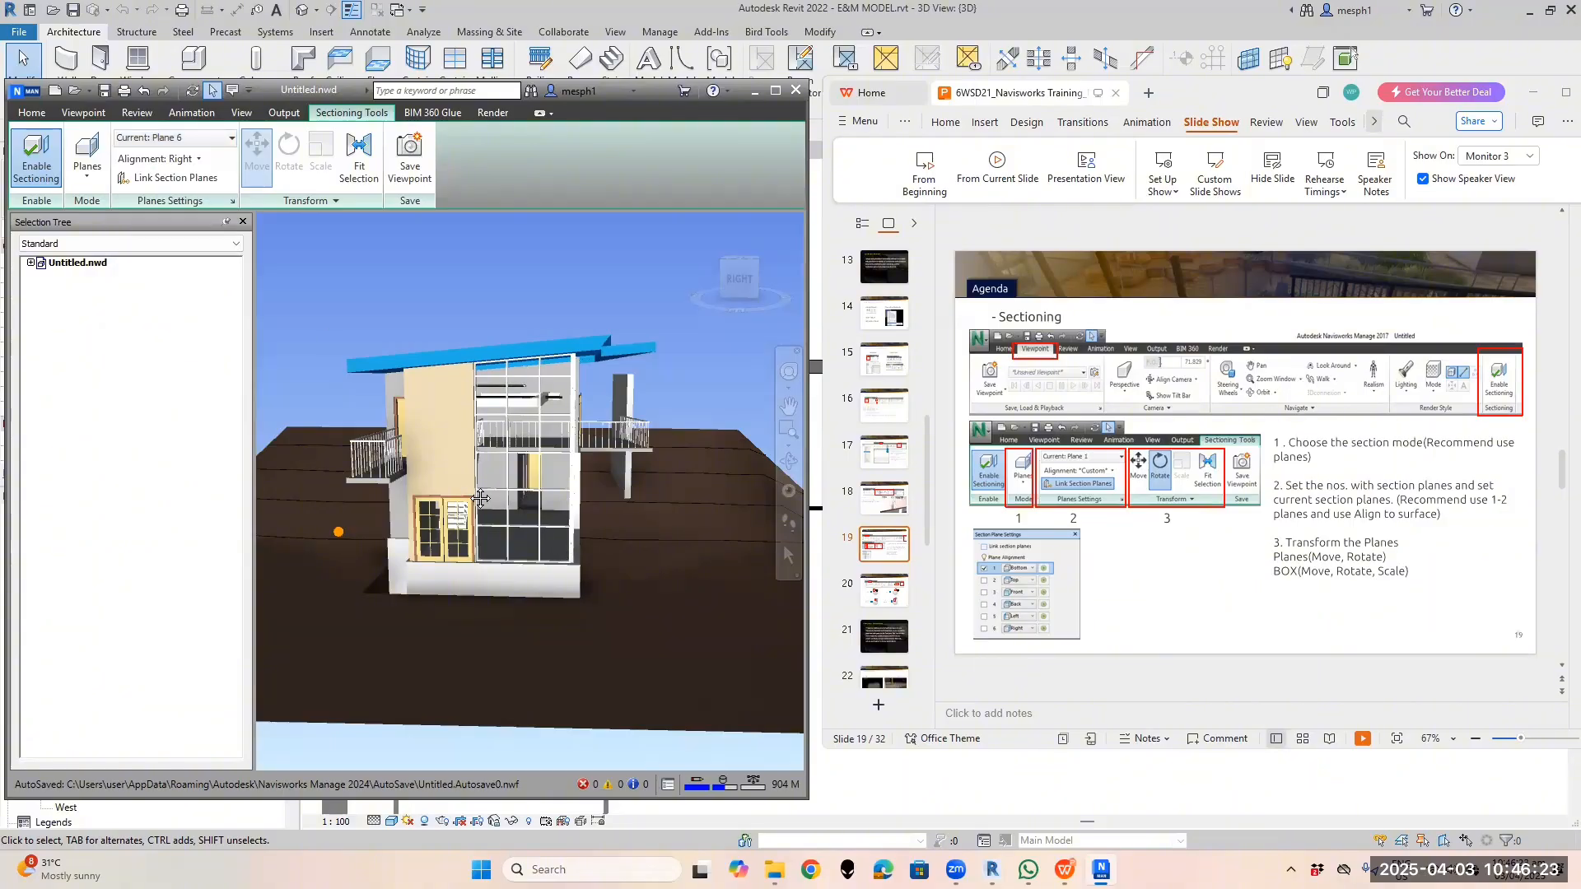
scroll(478, 502, "up", 3)
middle_click_drag(474, 510, 464, 466, "shift")
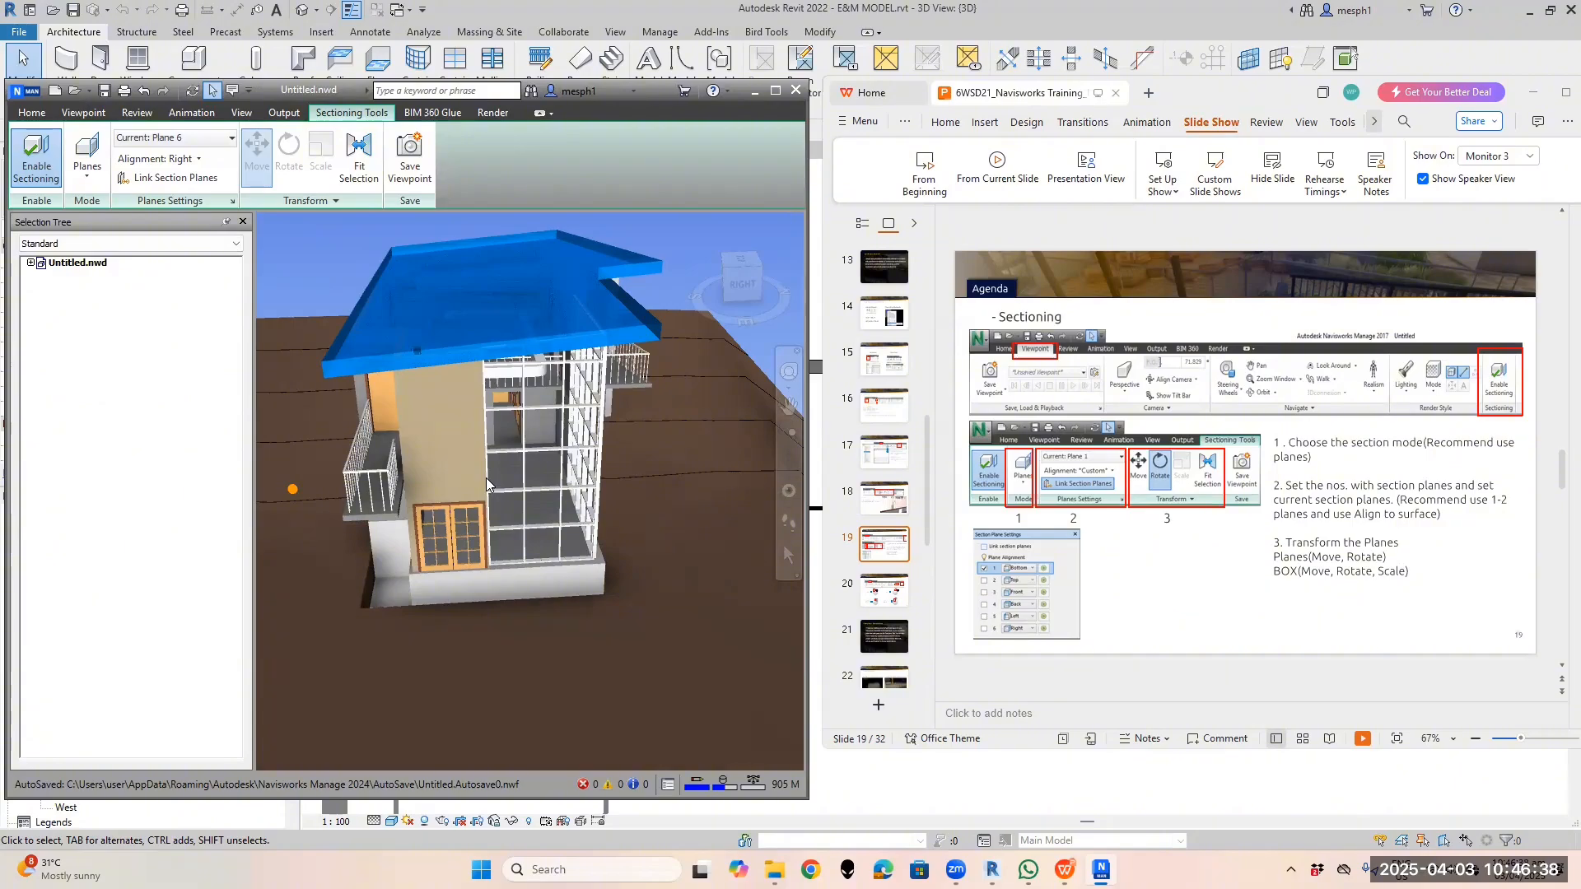
scroll(488, 480, "down", 1)
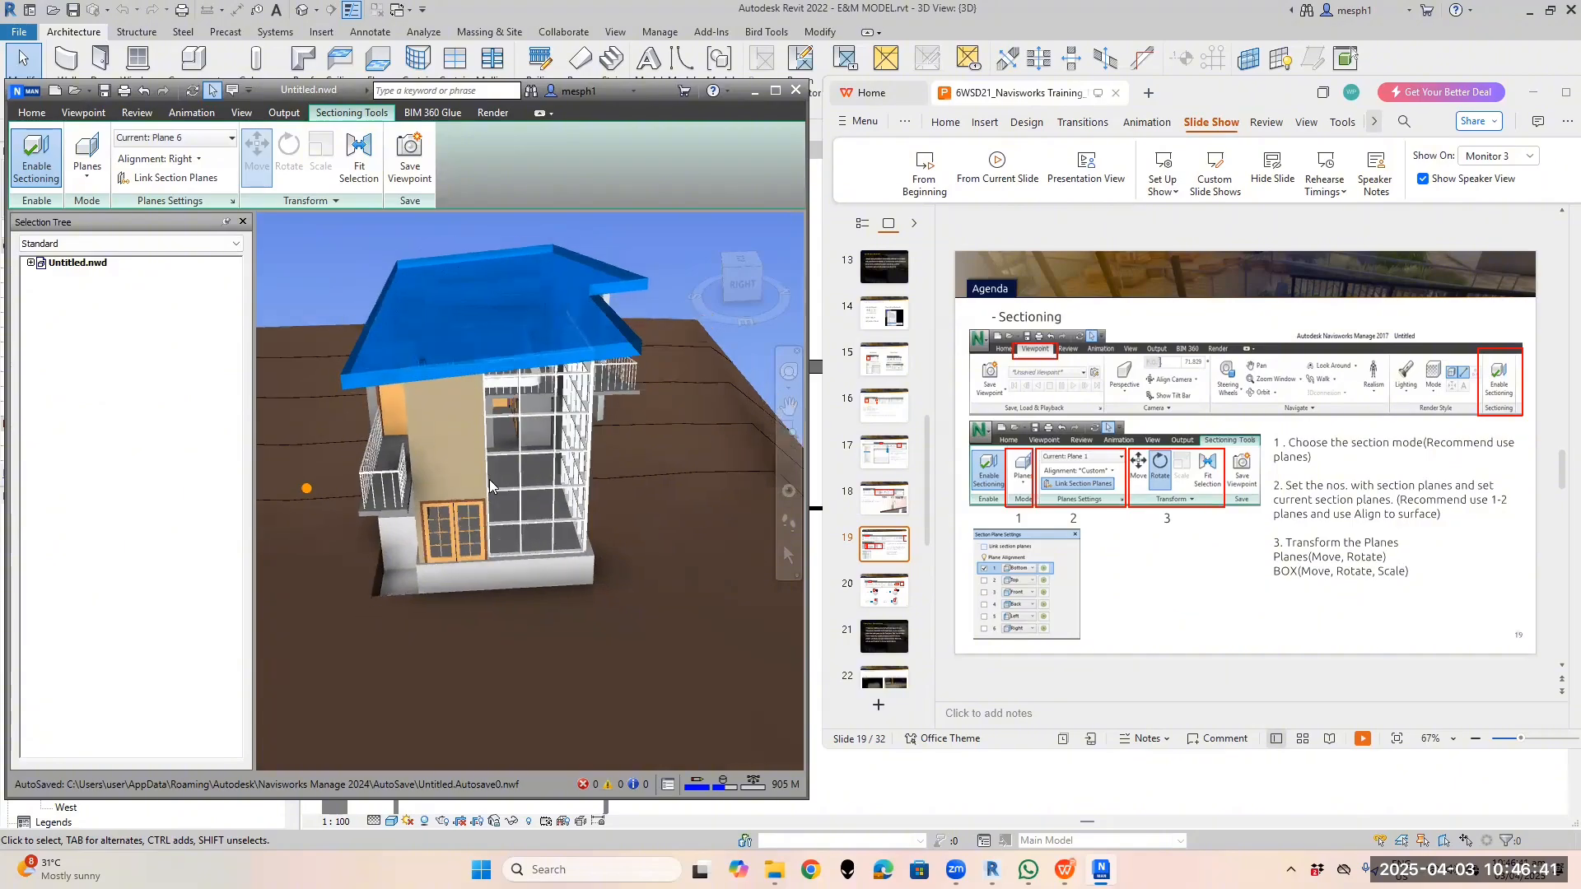
scroll(494, 489, "down", 1)
middle_click_drag(498, 494, 545, 528, "shift")
middle_click_drag(557, 453, 488, 485, "shift")
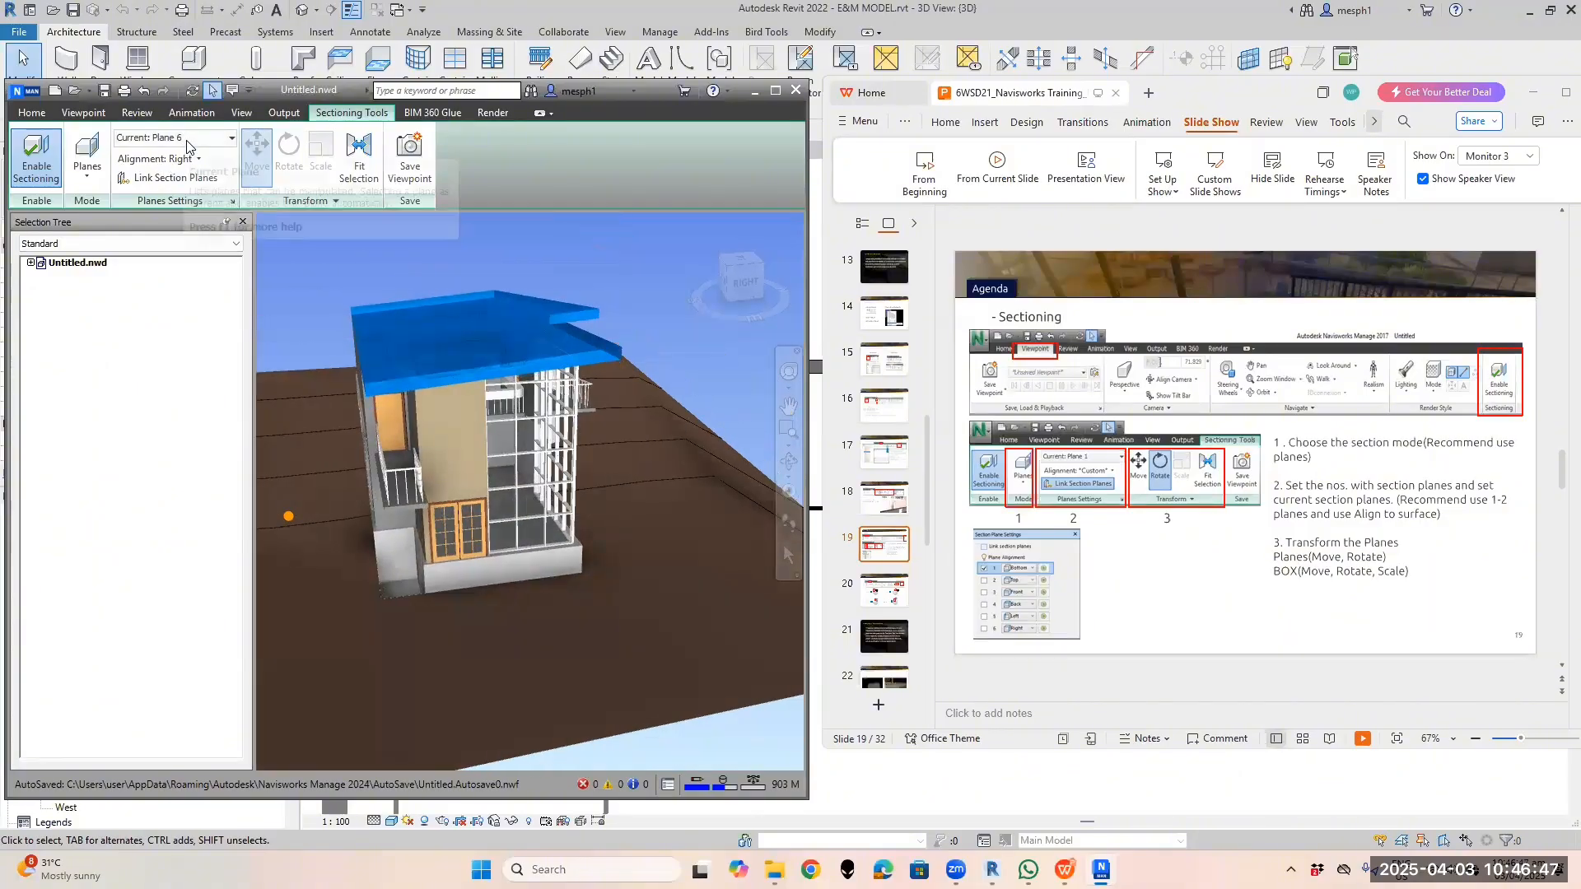
Toggle Plane 6 on and off again, then make Left-aligned Plane 5 the current plane
left_click(187, 140)
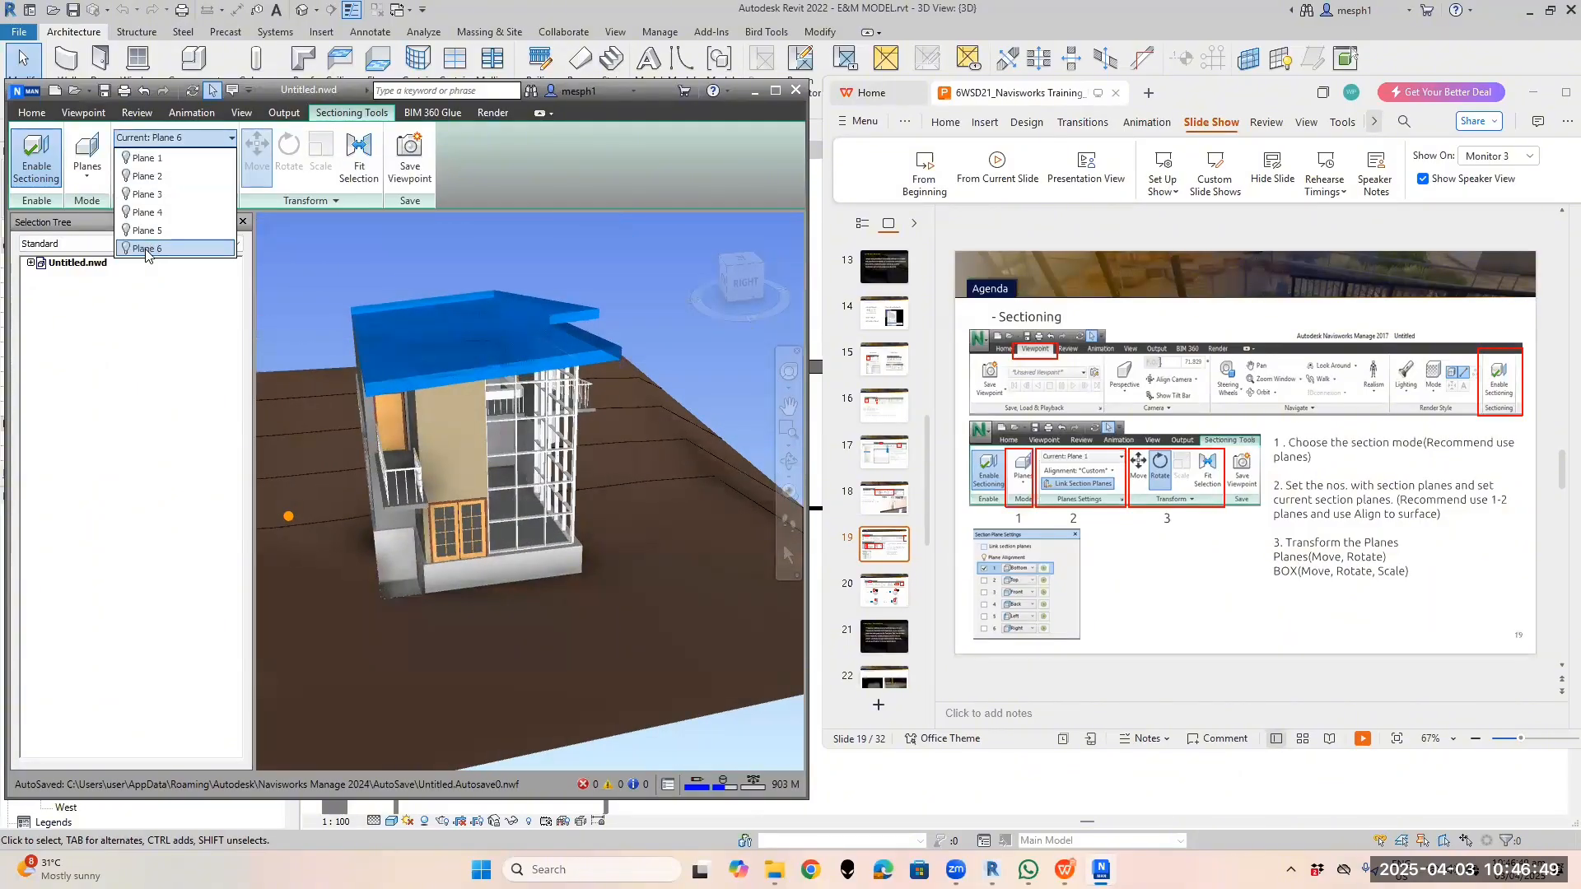
left_click(146, 251)
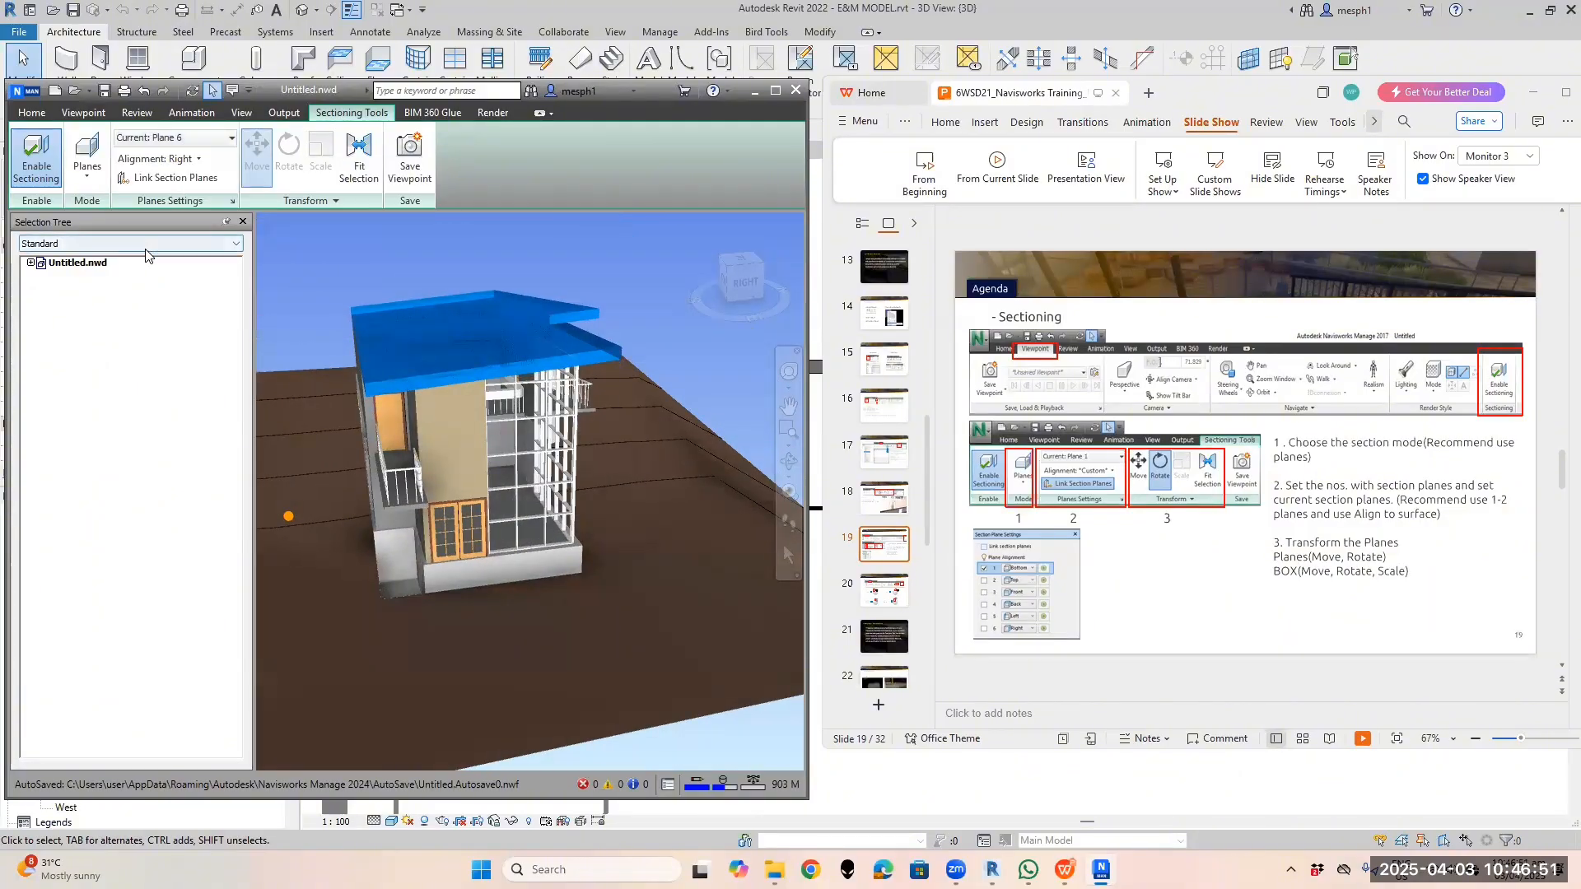
left_click(160, 138)
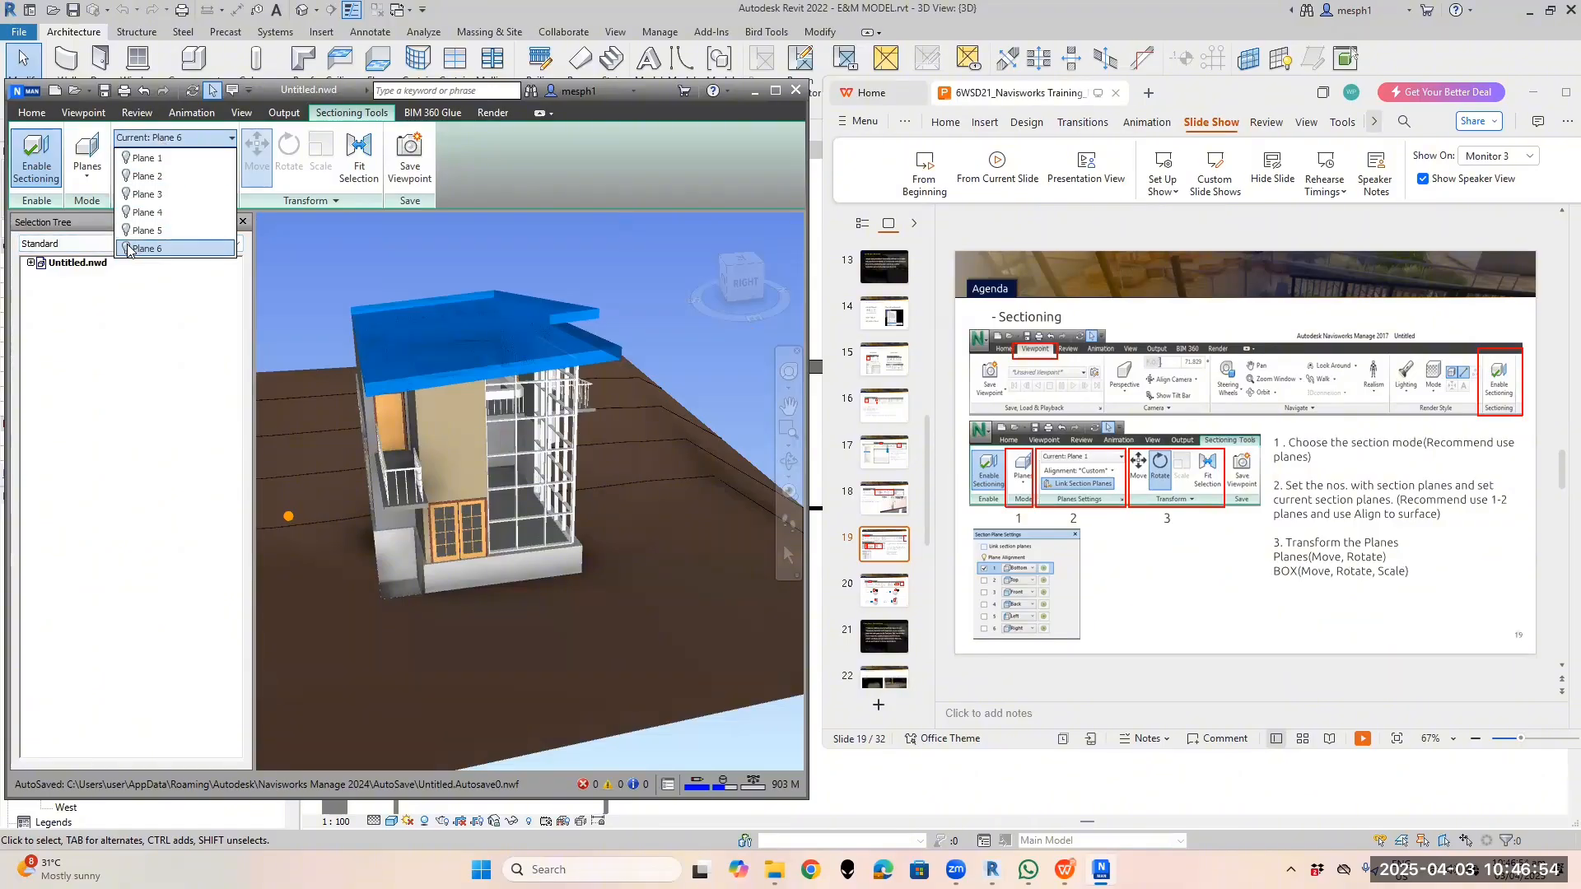
left_click(127, 249)
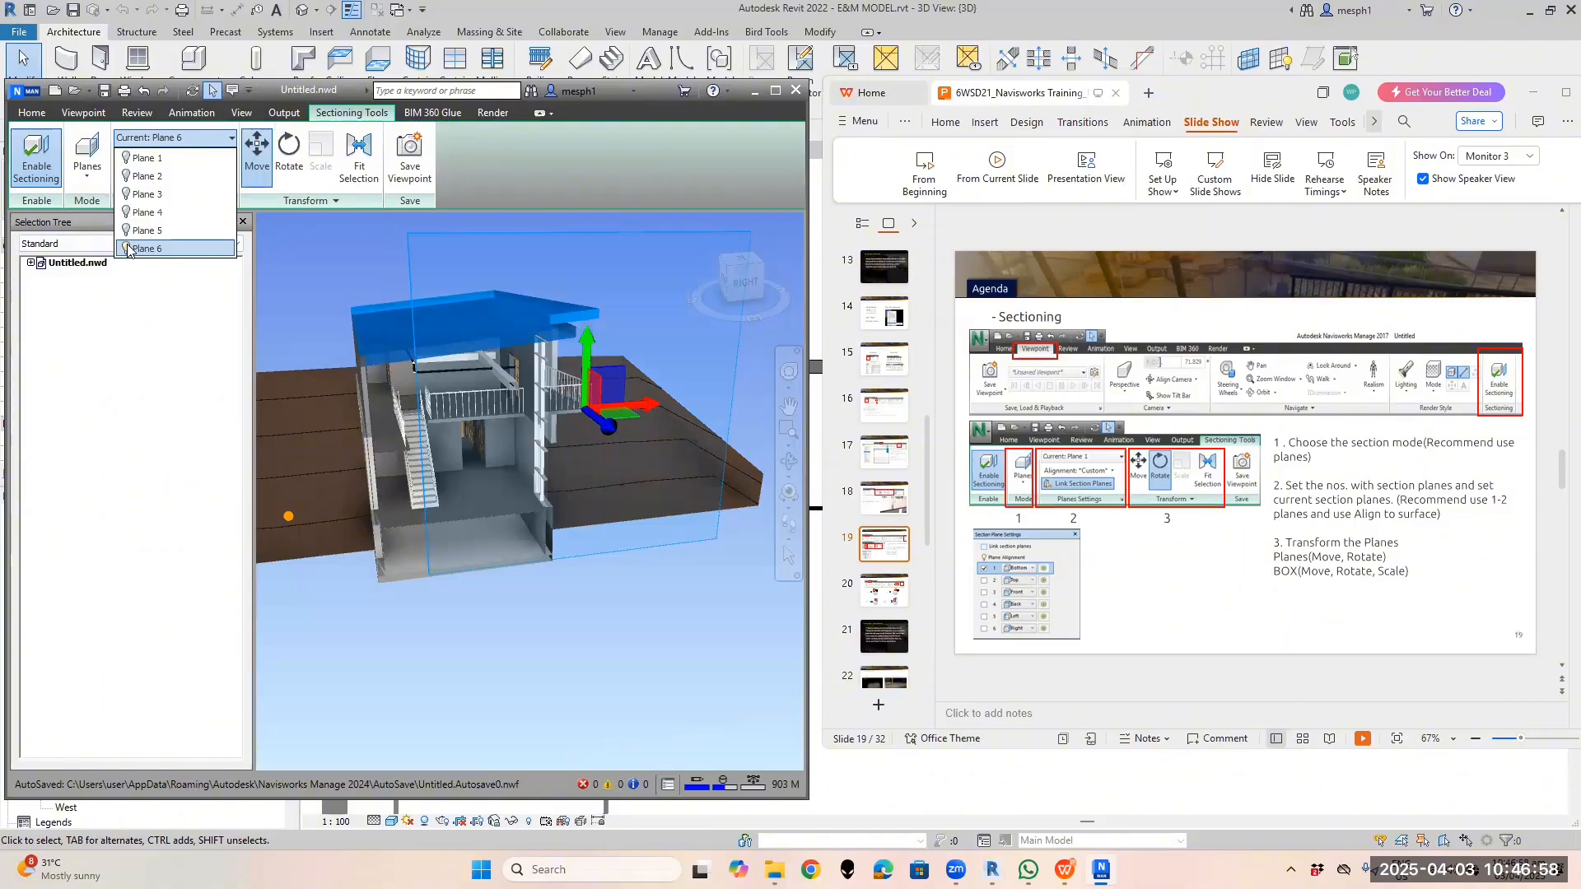
left_click(127, 249)
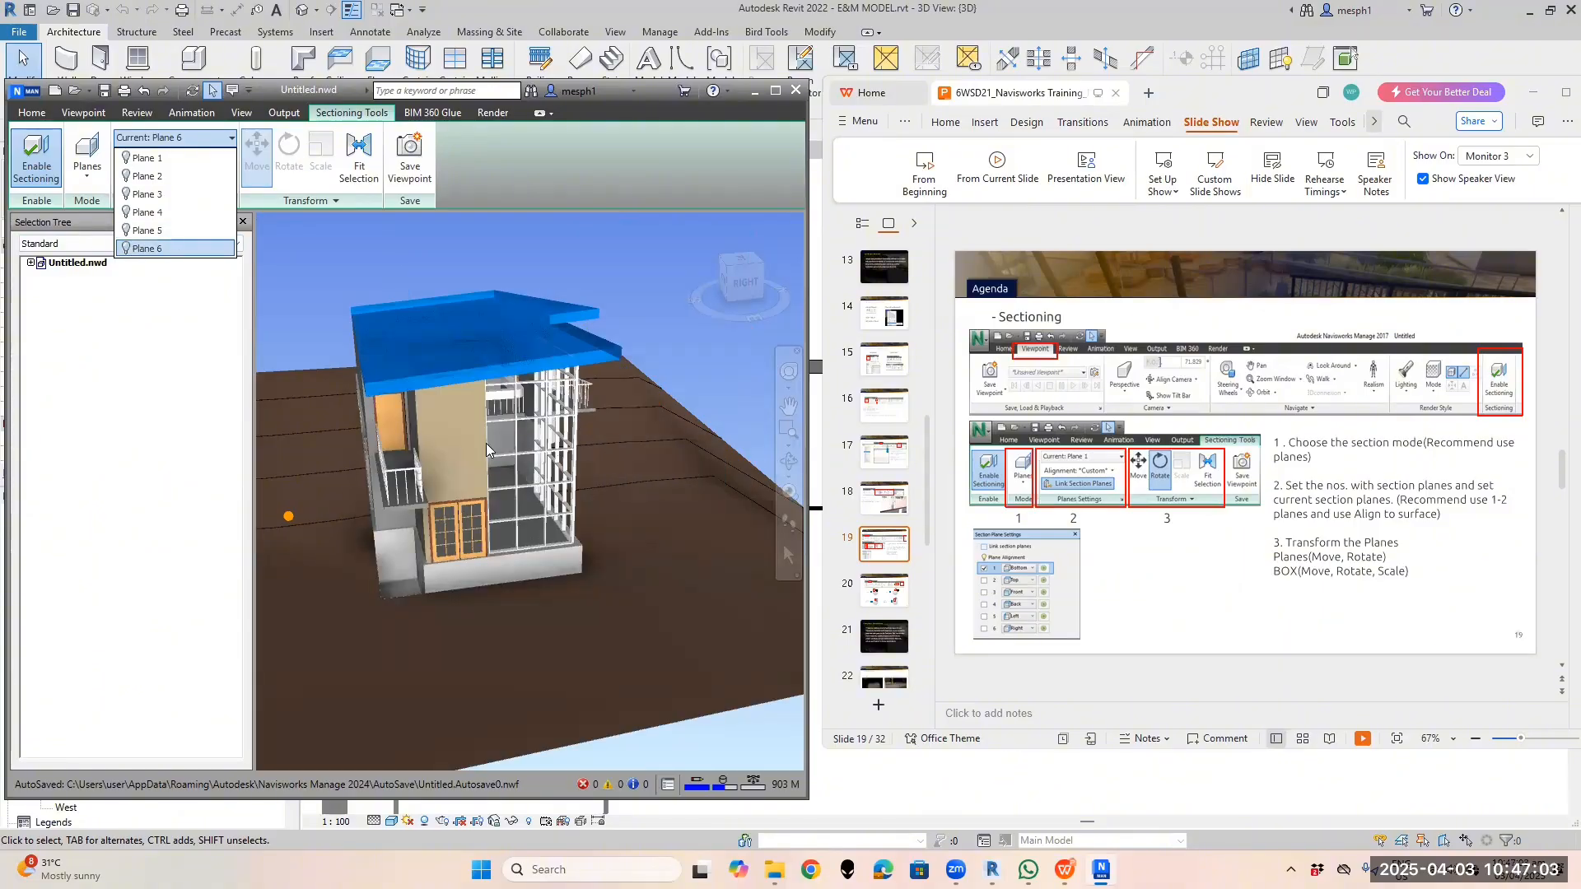
left_click(146, 230)
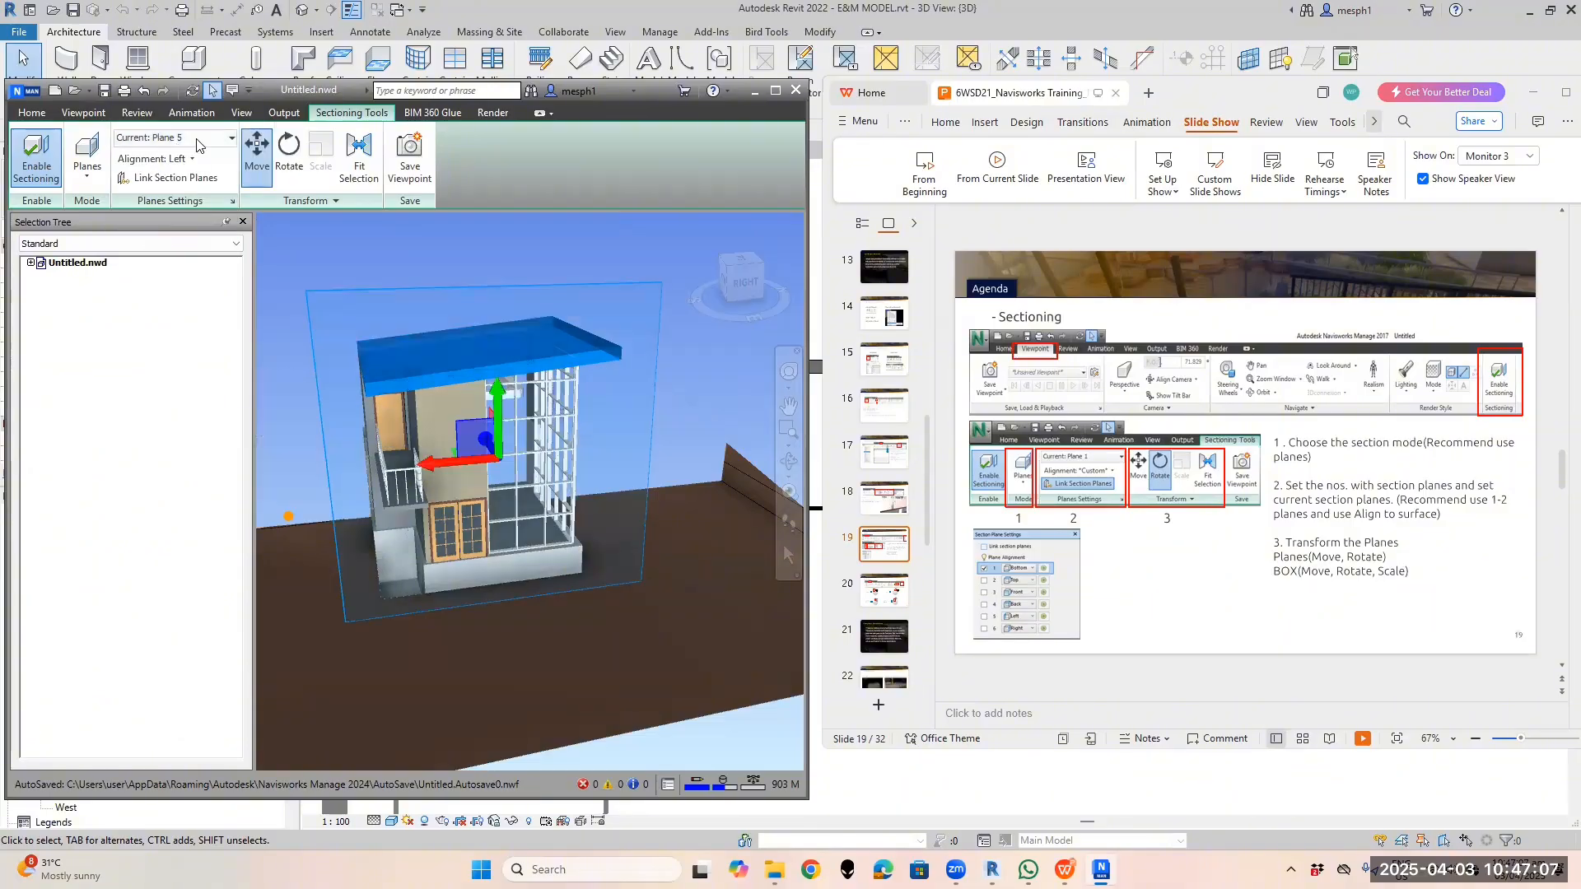
Step the current section plane through Planes 4, 3 and 2 back to Plane 1
left_click(177, 139)
left_click(146, 213)
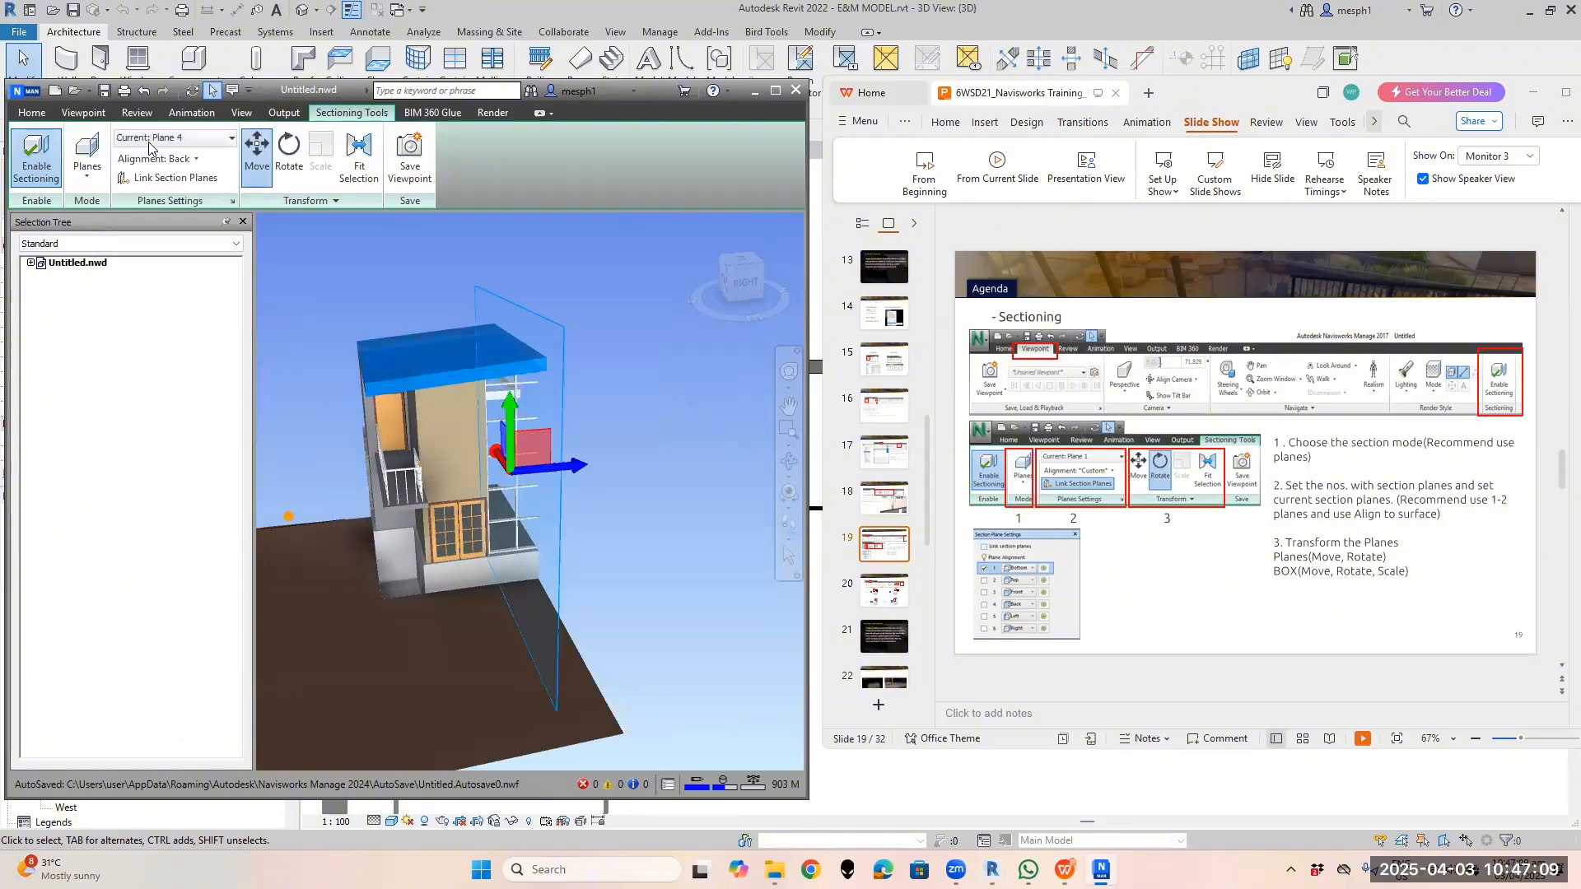
left_click(177, 138)
left_click(147, 195)
left_click(169, 140)
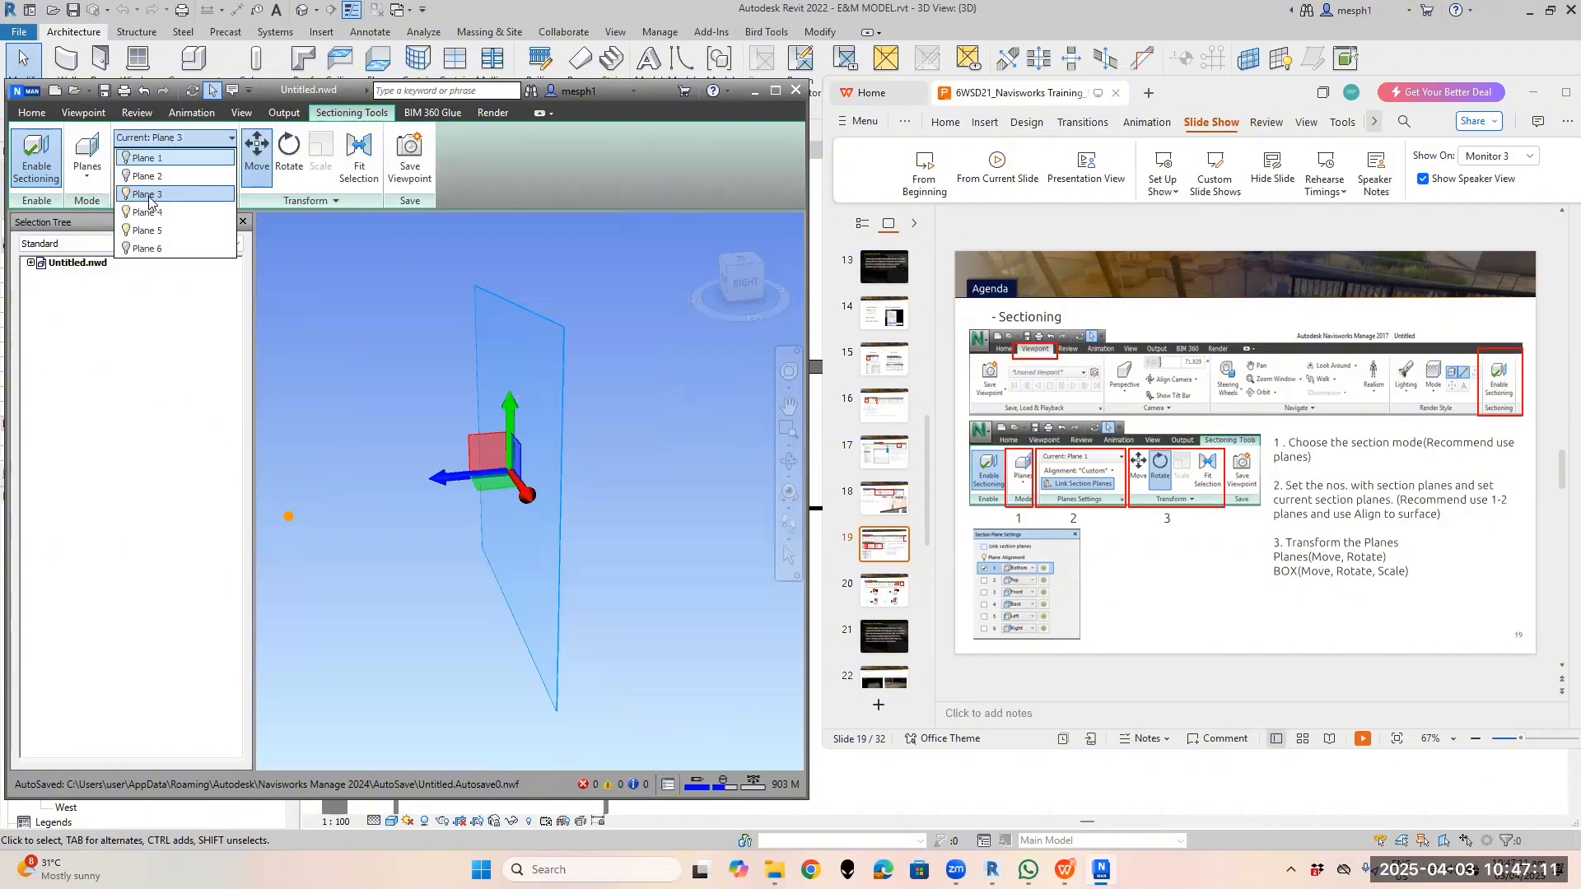
left_click(147, 177)
left_click(169, 138)
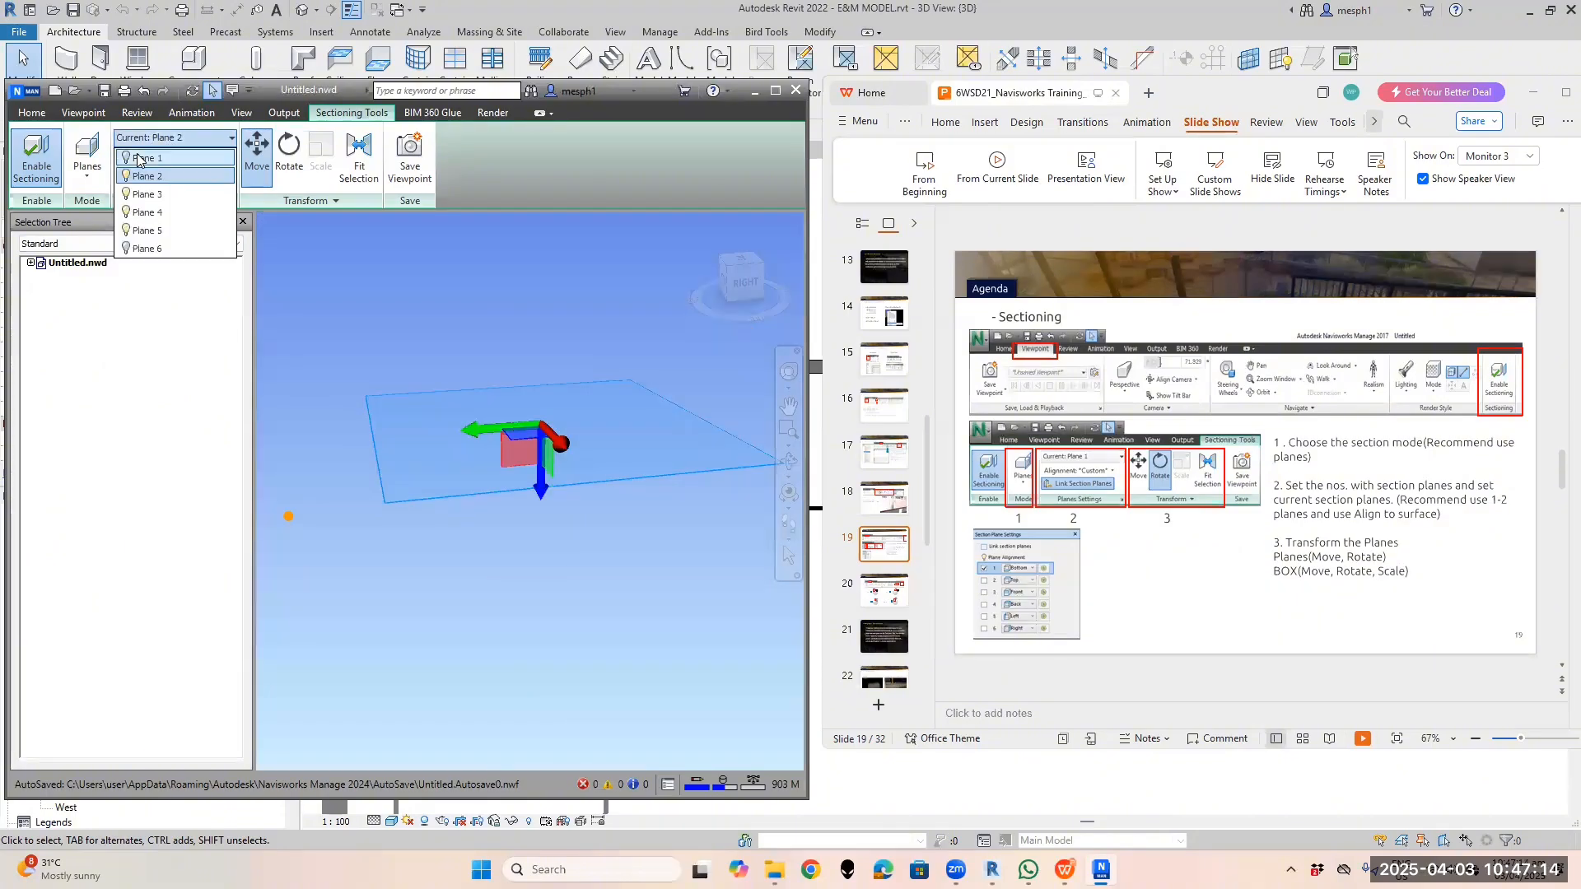
left_click(148, 158)
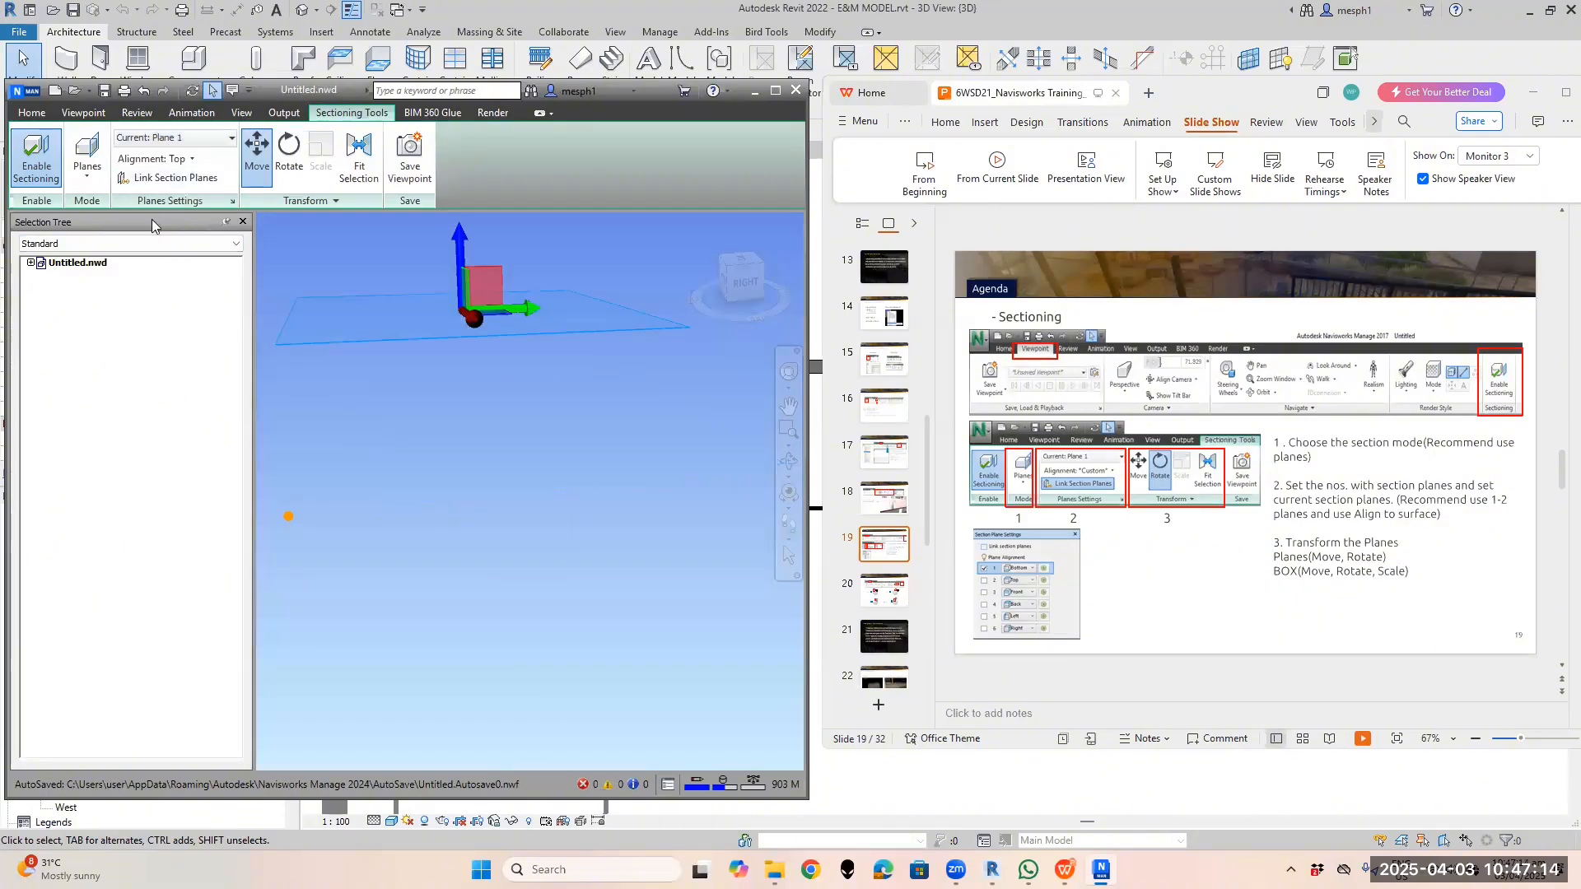
Switch off Planes 4, 3 and 2, keeping Top-aligned Plane 1 as the only cut
left_click(154, 160)
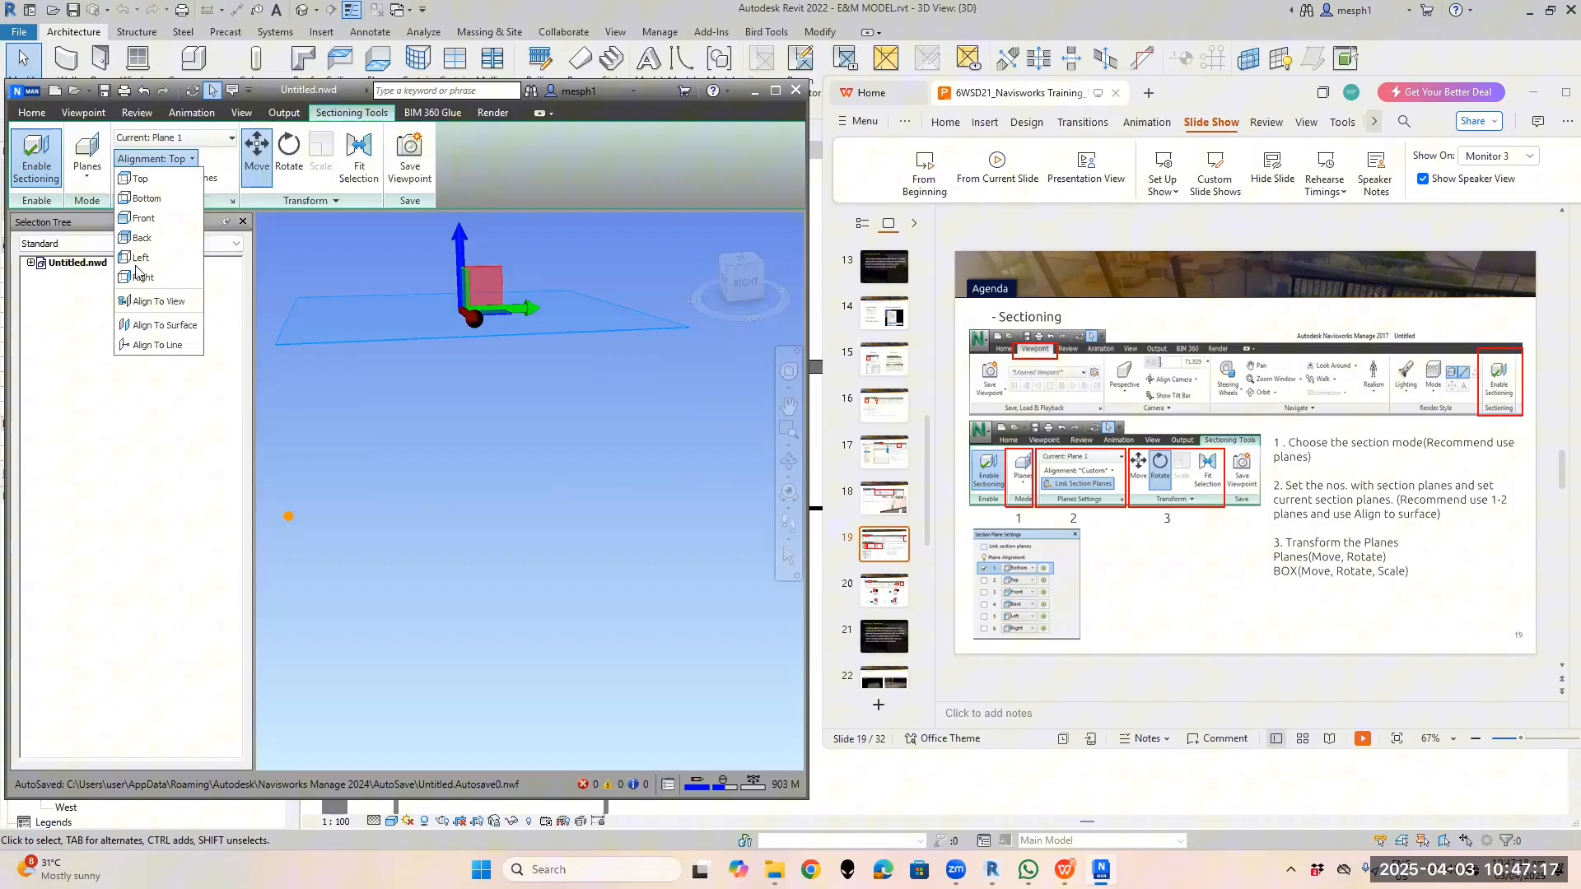
left_click(193, 140)
left_click(194, 140)
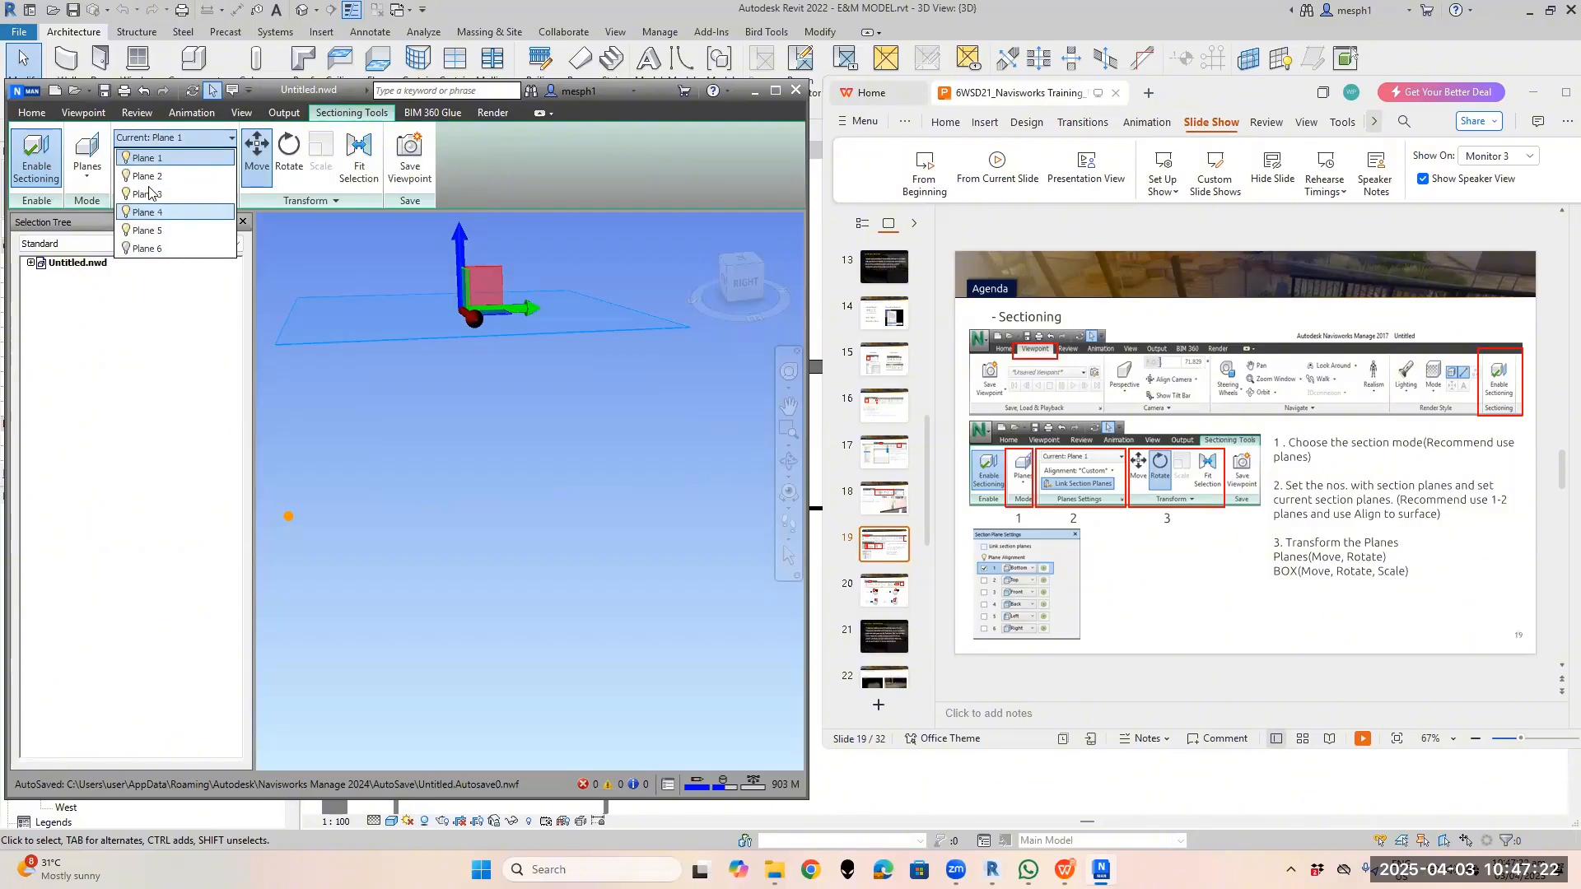
left_click(210, 141)
left_click(205, 140)
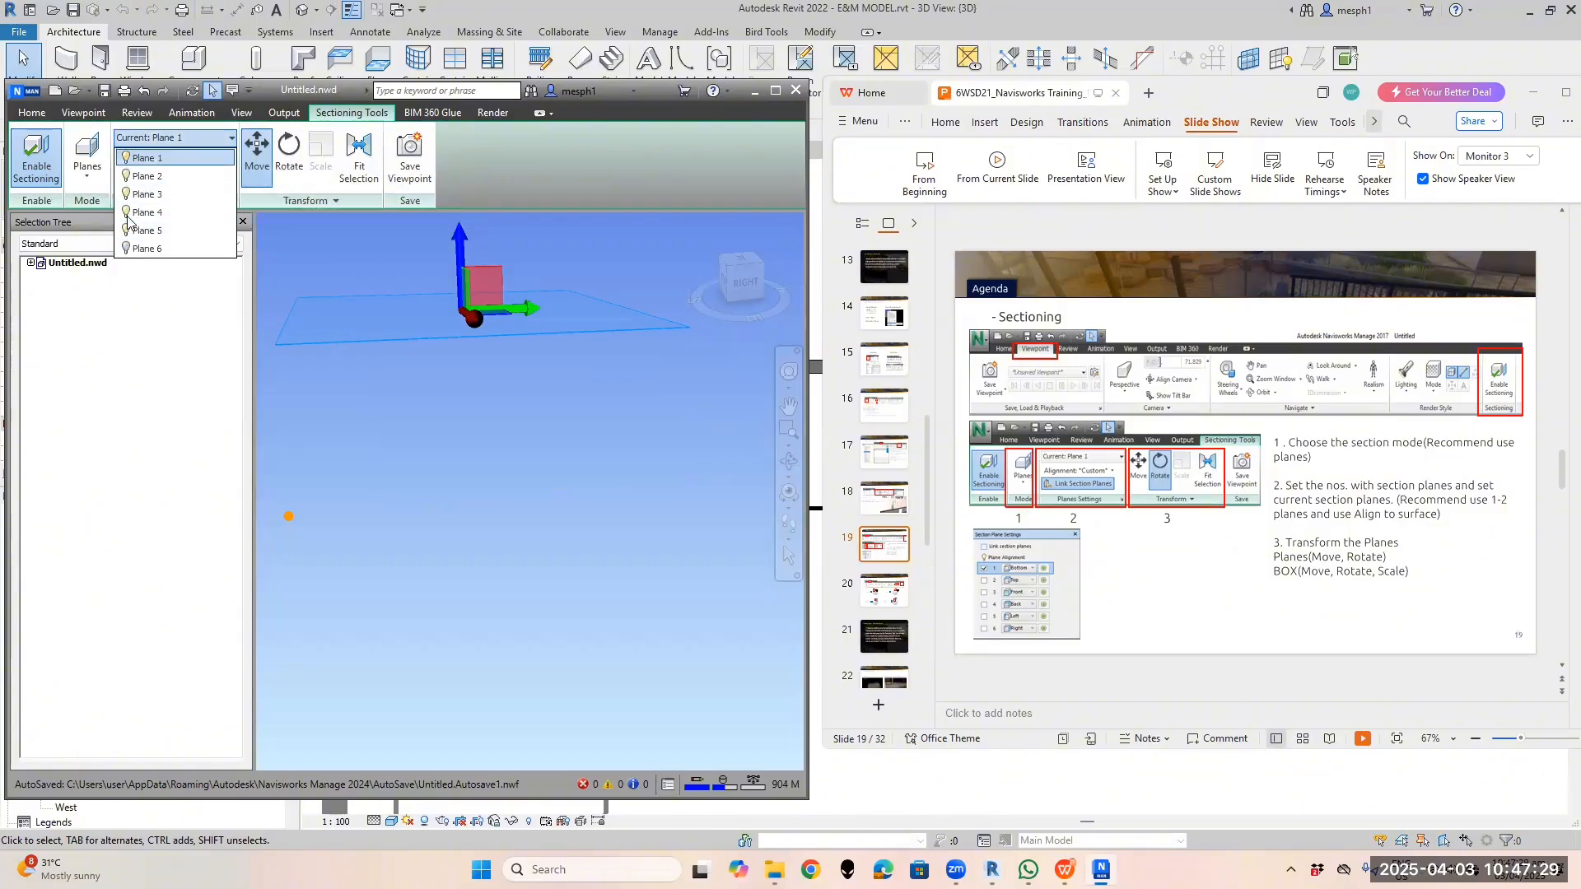
left_click(127, 212)
left_click(127, 194)
left_click(127, 176)
left_click(136, 158)
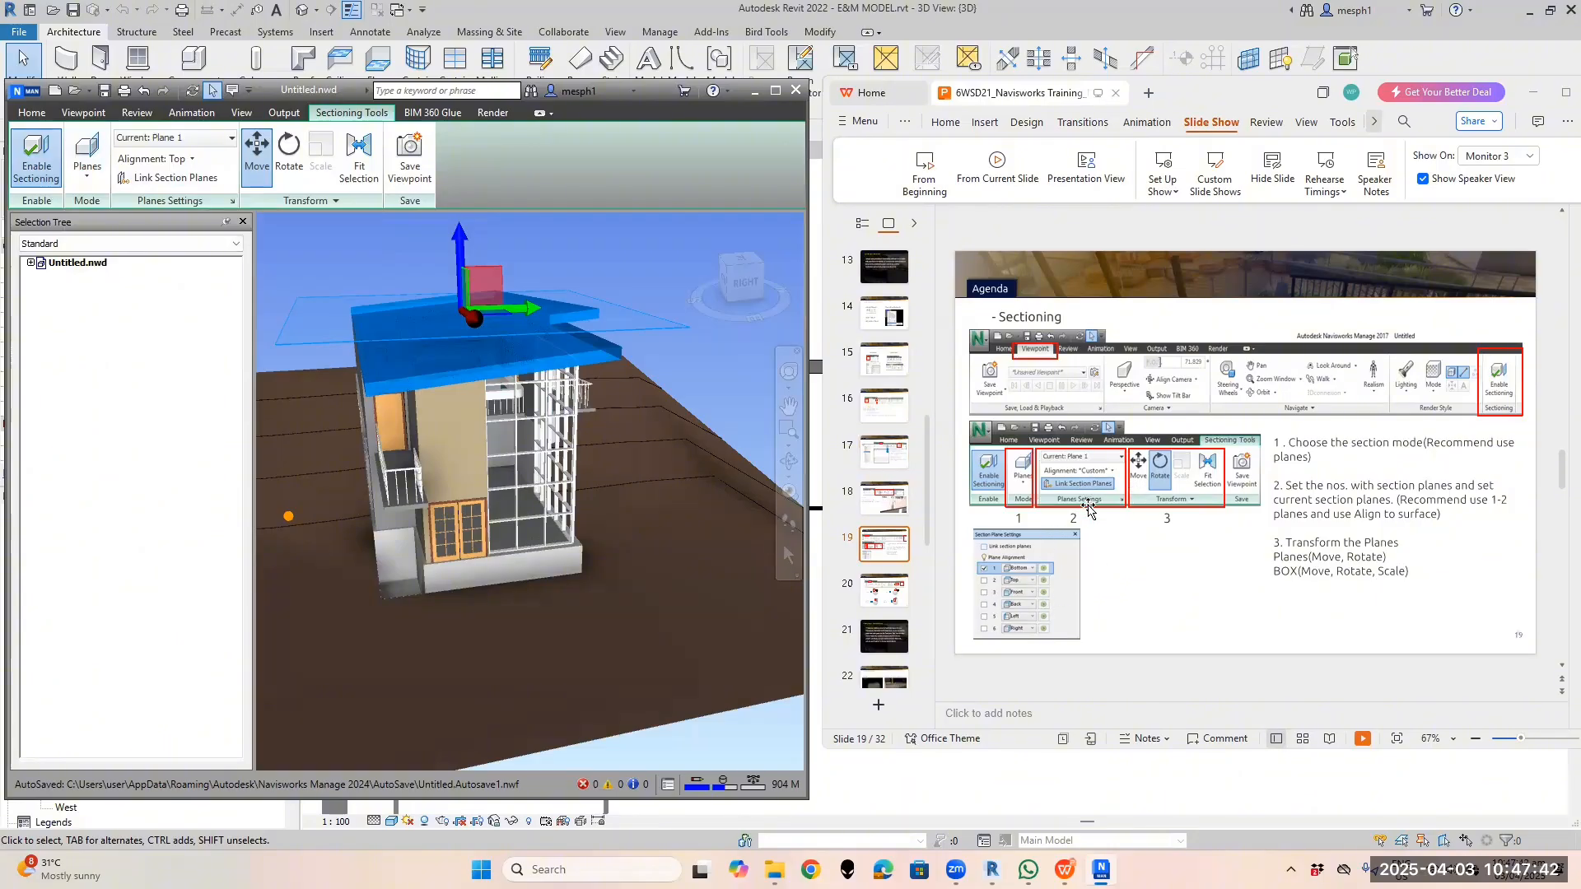
Align Plane 1 to Top so its cut rests just above the blue roof, then zoom to check
left_click(191, 161)
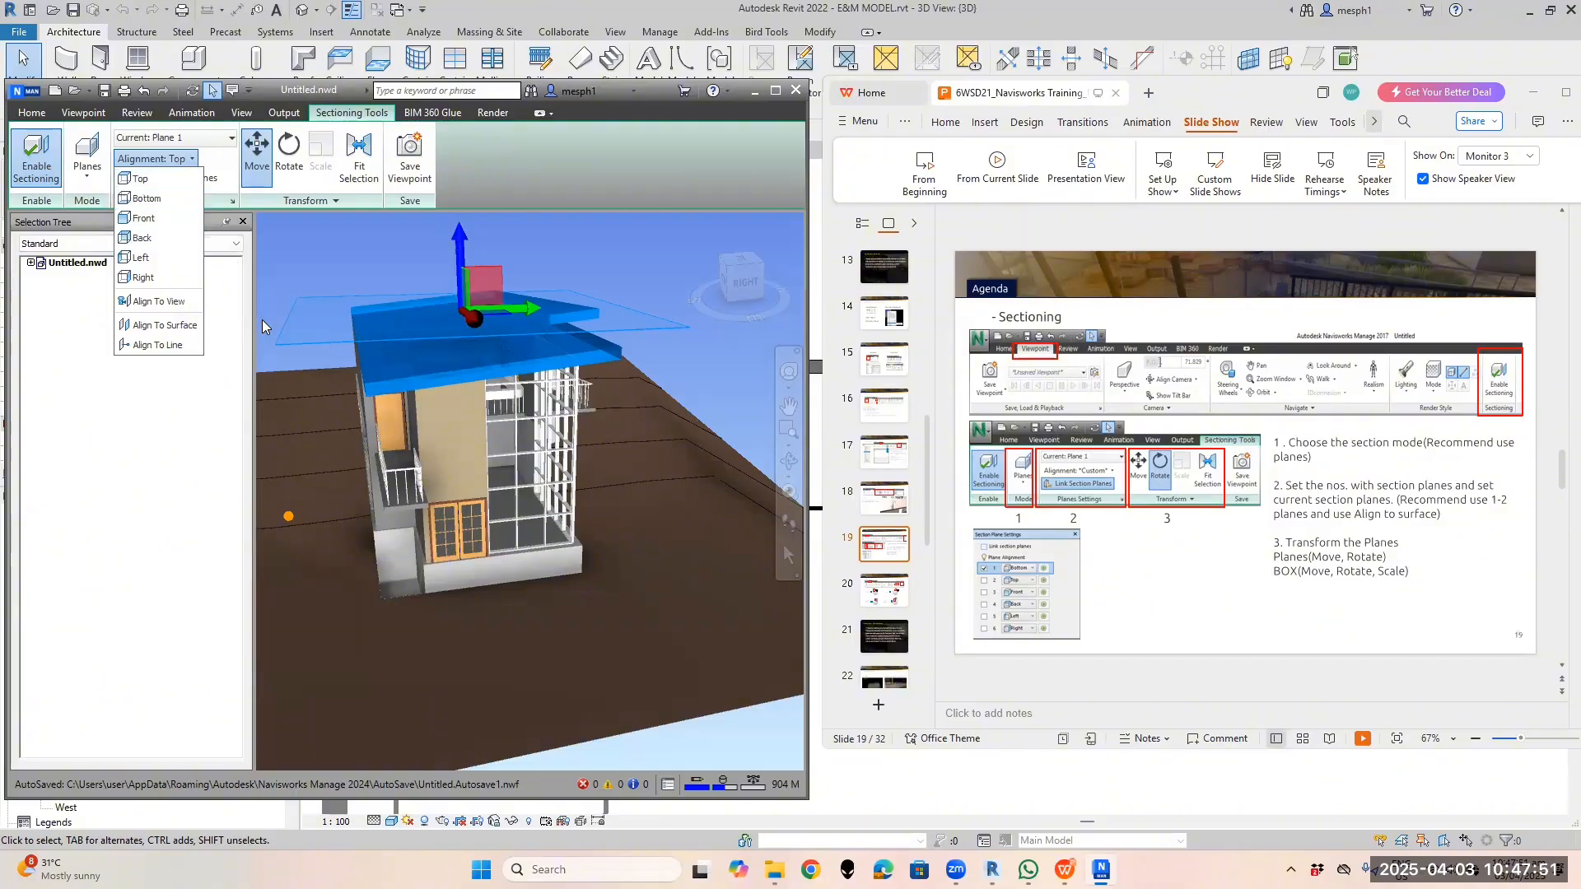
left_click(157, 178)
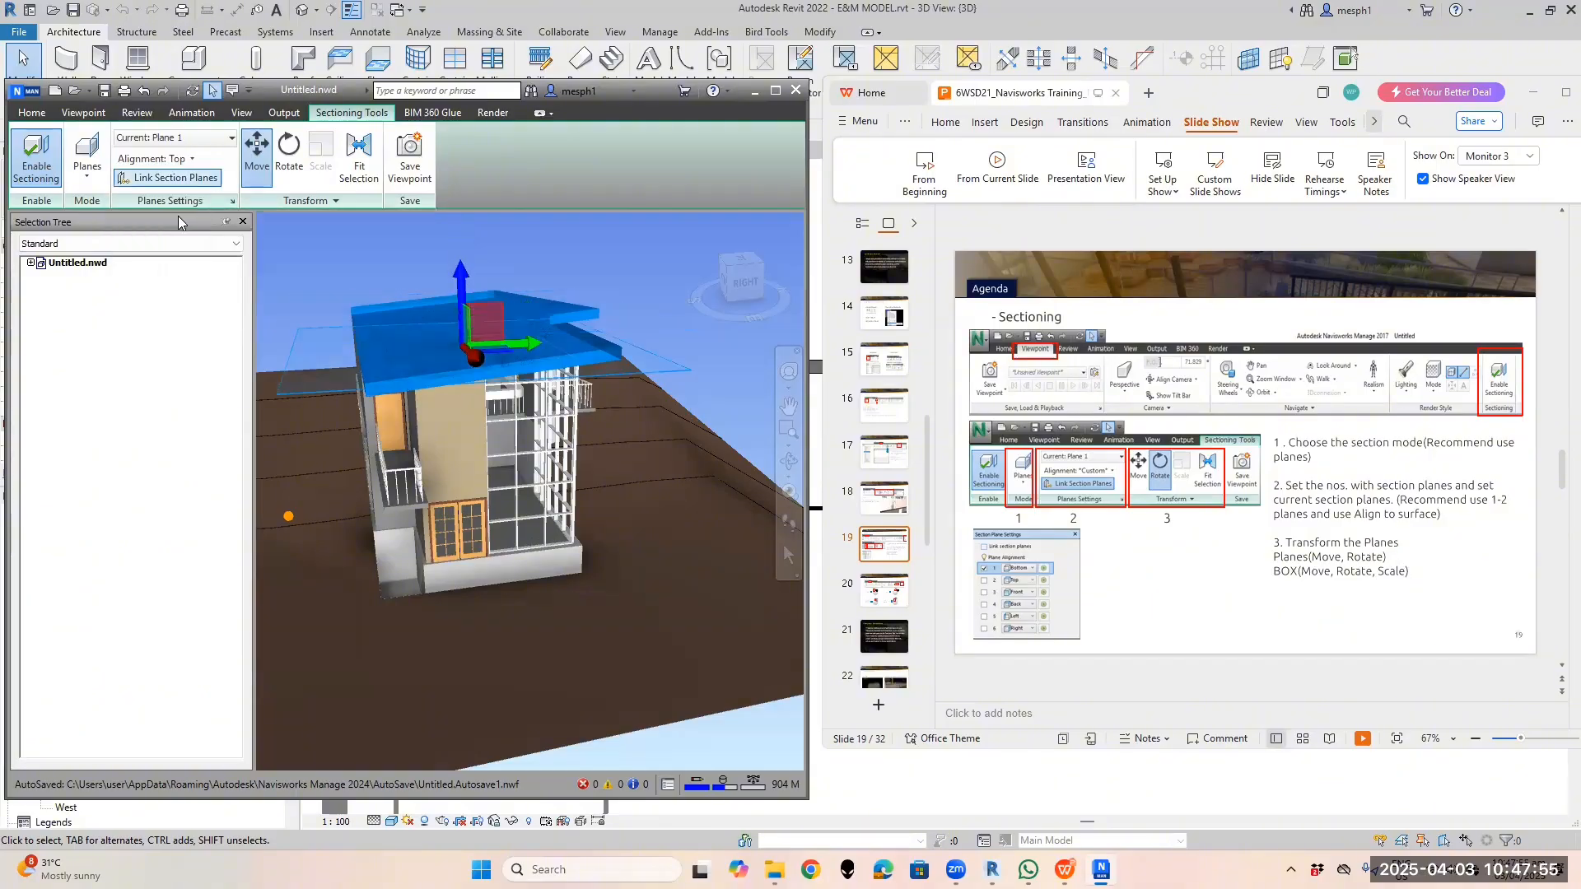
left_click(189, 160)
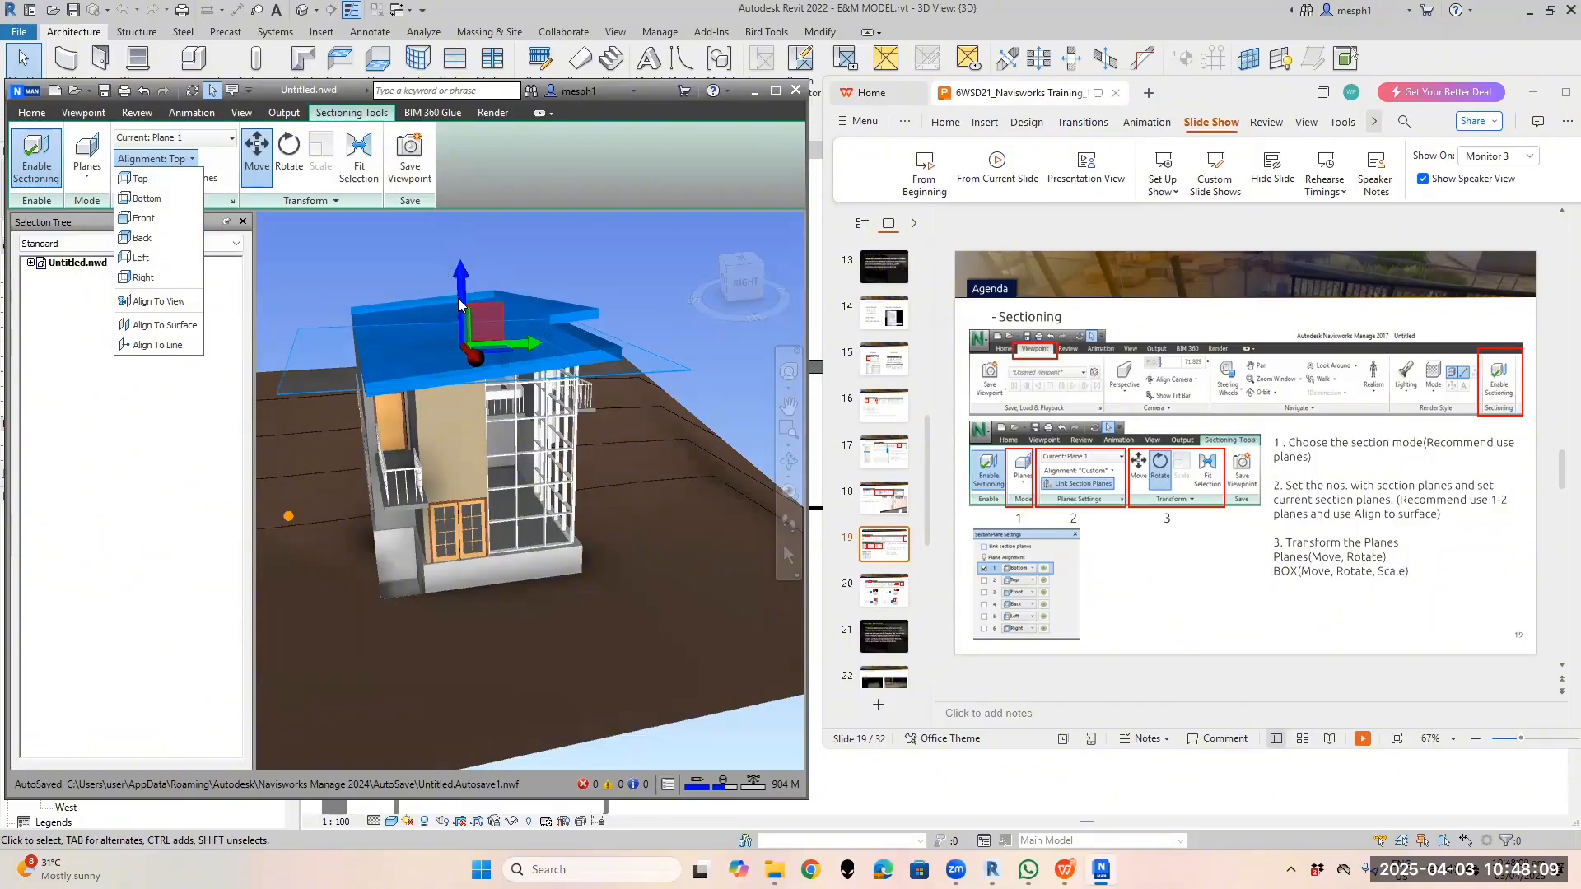
scroll(457, 291, "down", 1)
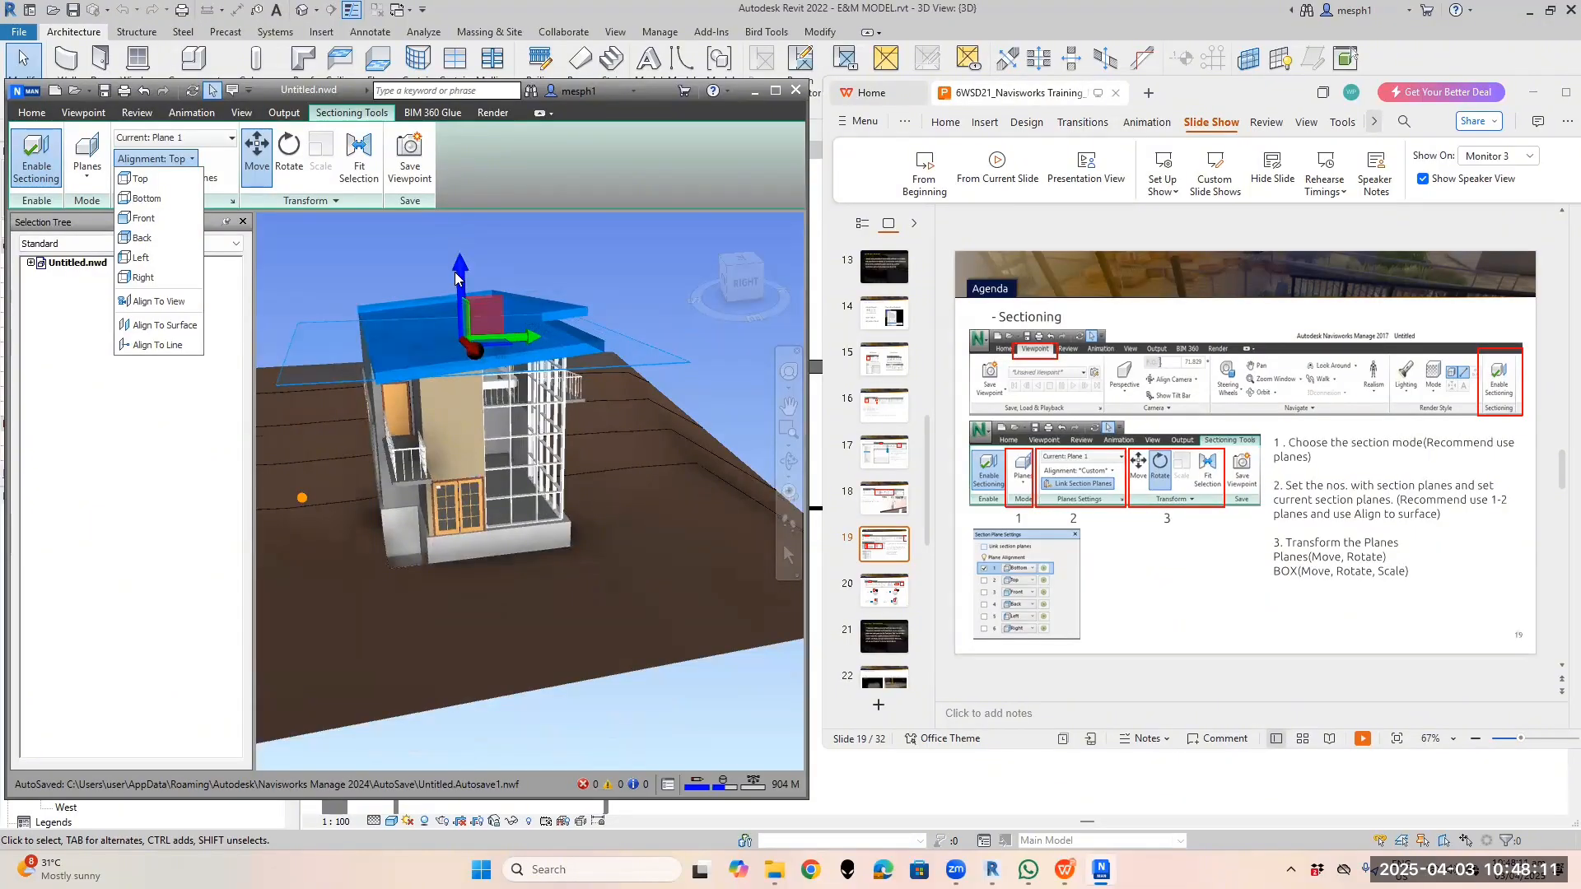
scroll(461, 288, "up", 2)
scroll(445, 329, "up", 1)
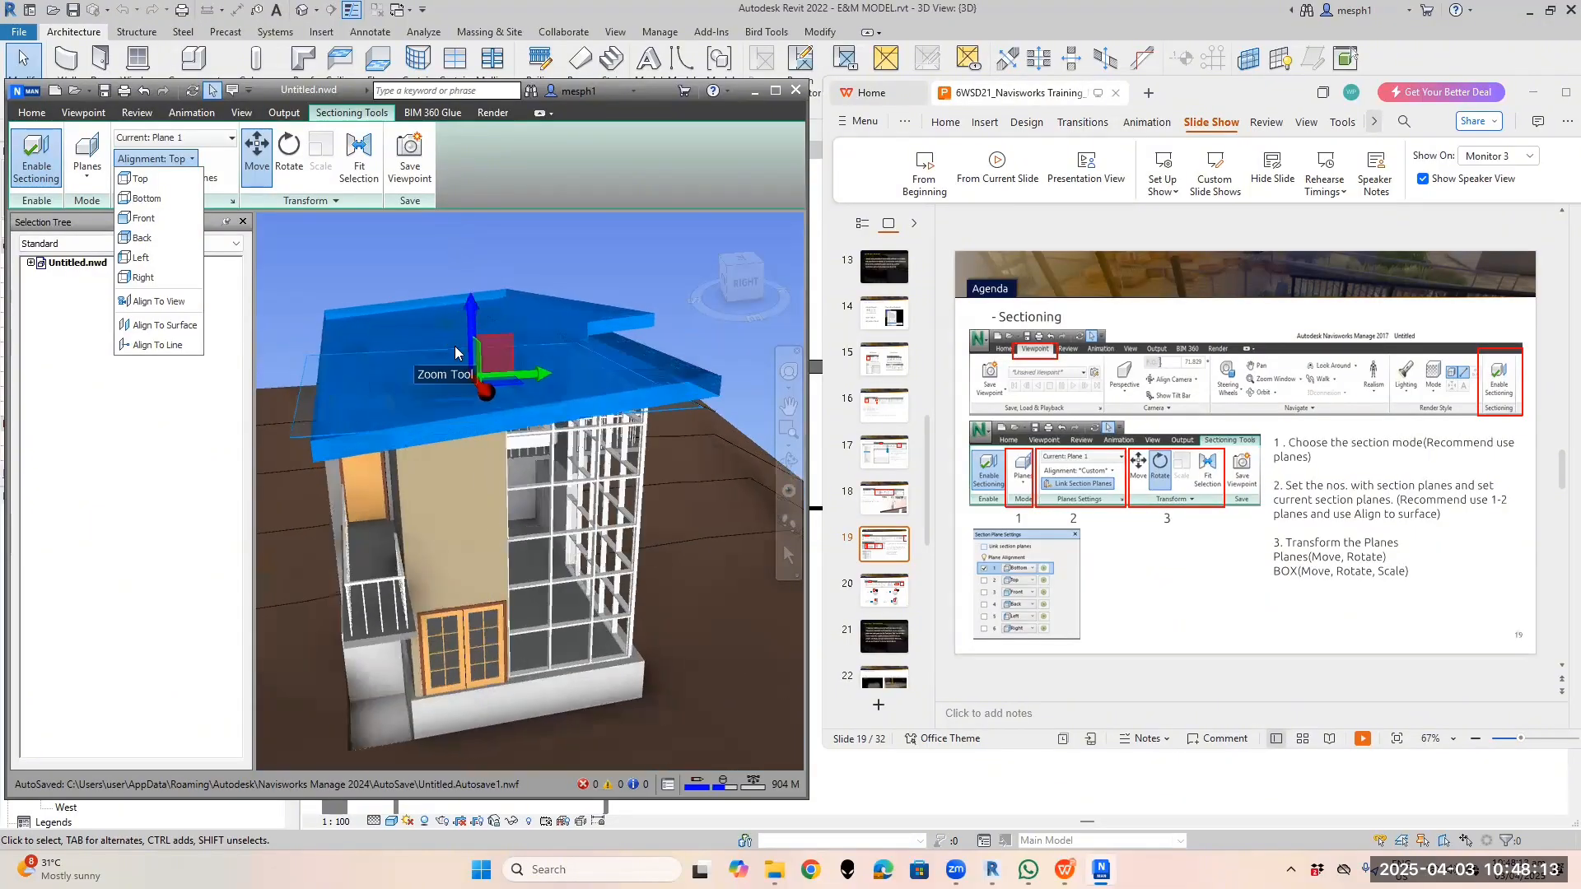
scroll(494, 372, "up", 2)
scroll(492, 373, "down", 1)
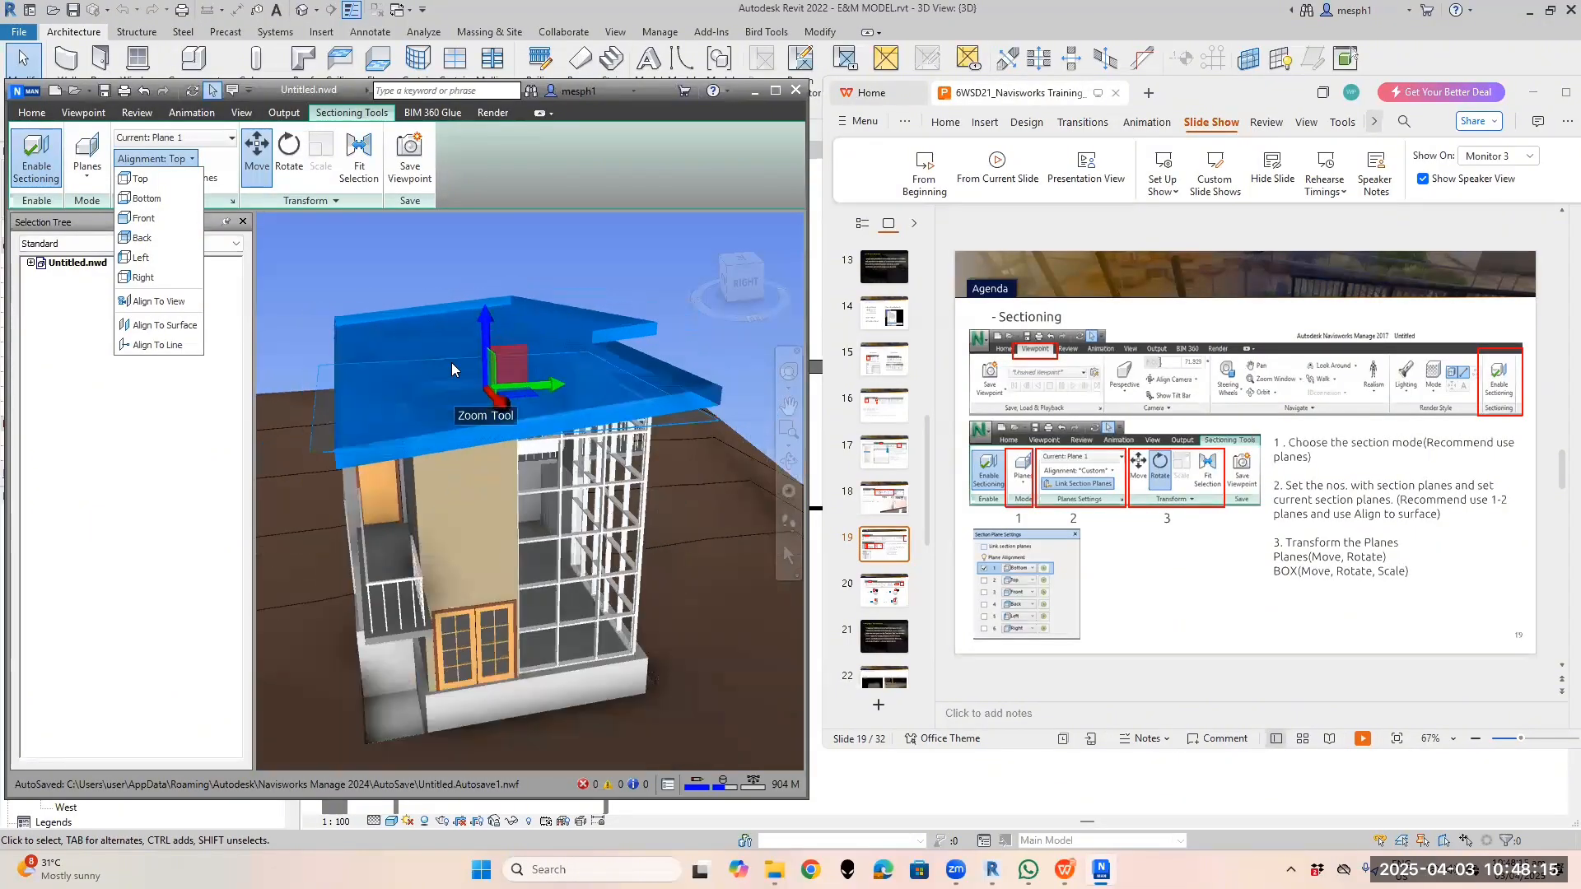
scroll(482, 368, "down", 2)
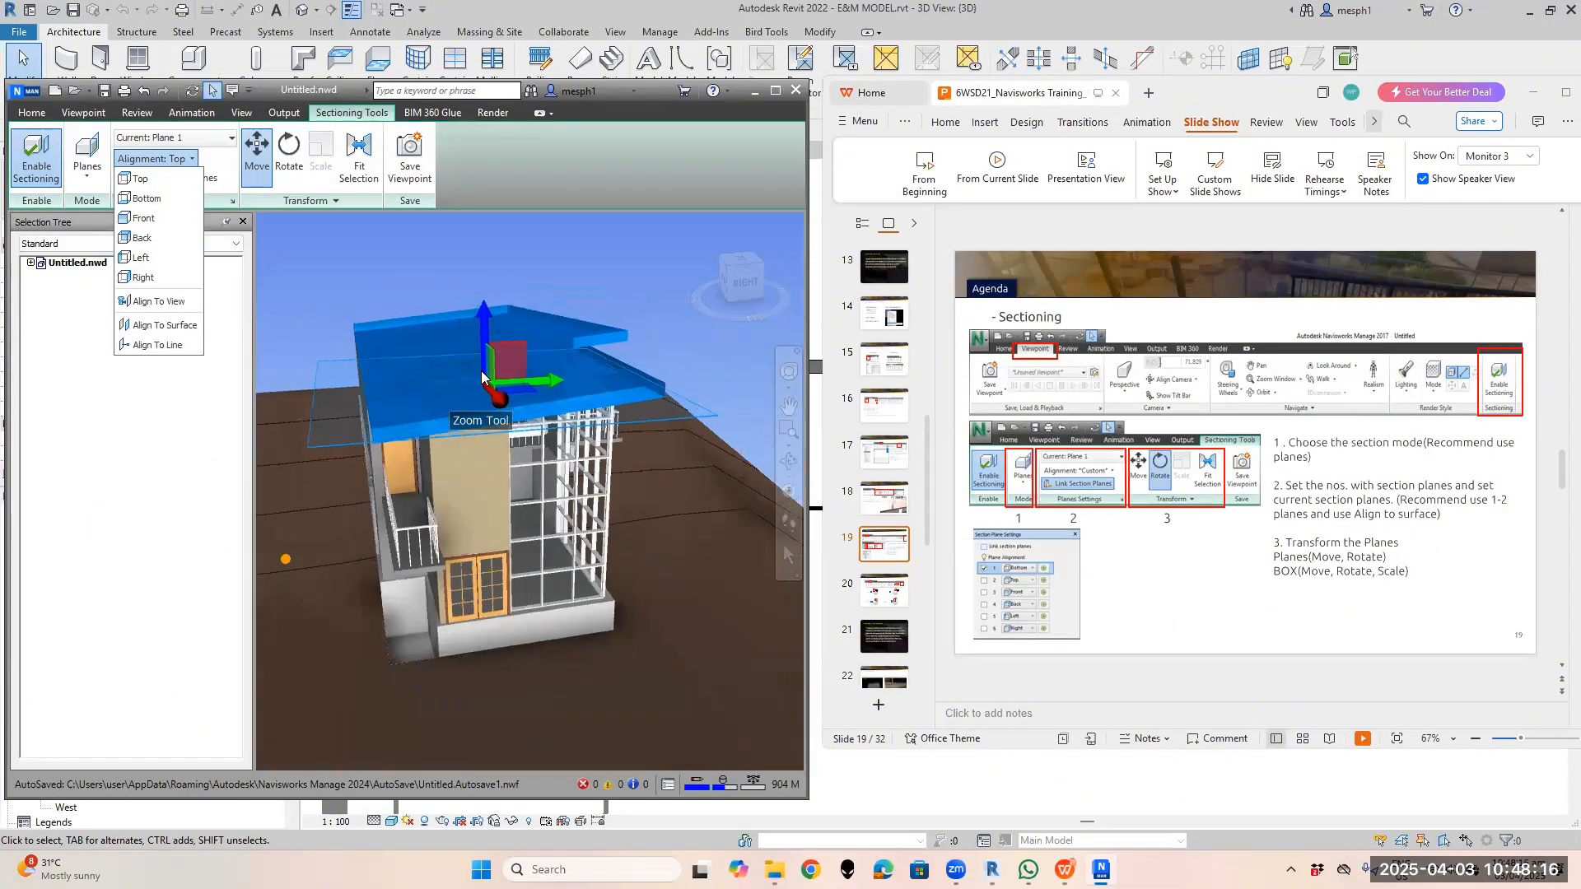
Drag the gizmo's Z arrow to lower Plane 1 through the roof, orbiting around the house
left_click(483, 307)
left_click_drag(482, 312, 482, 307)
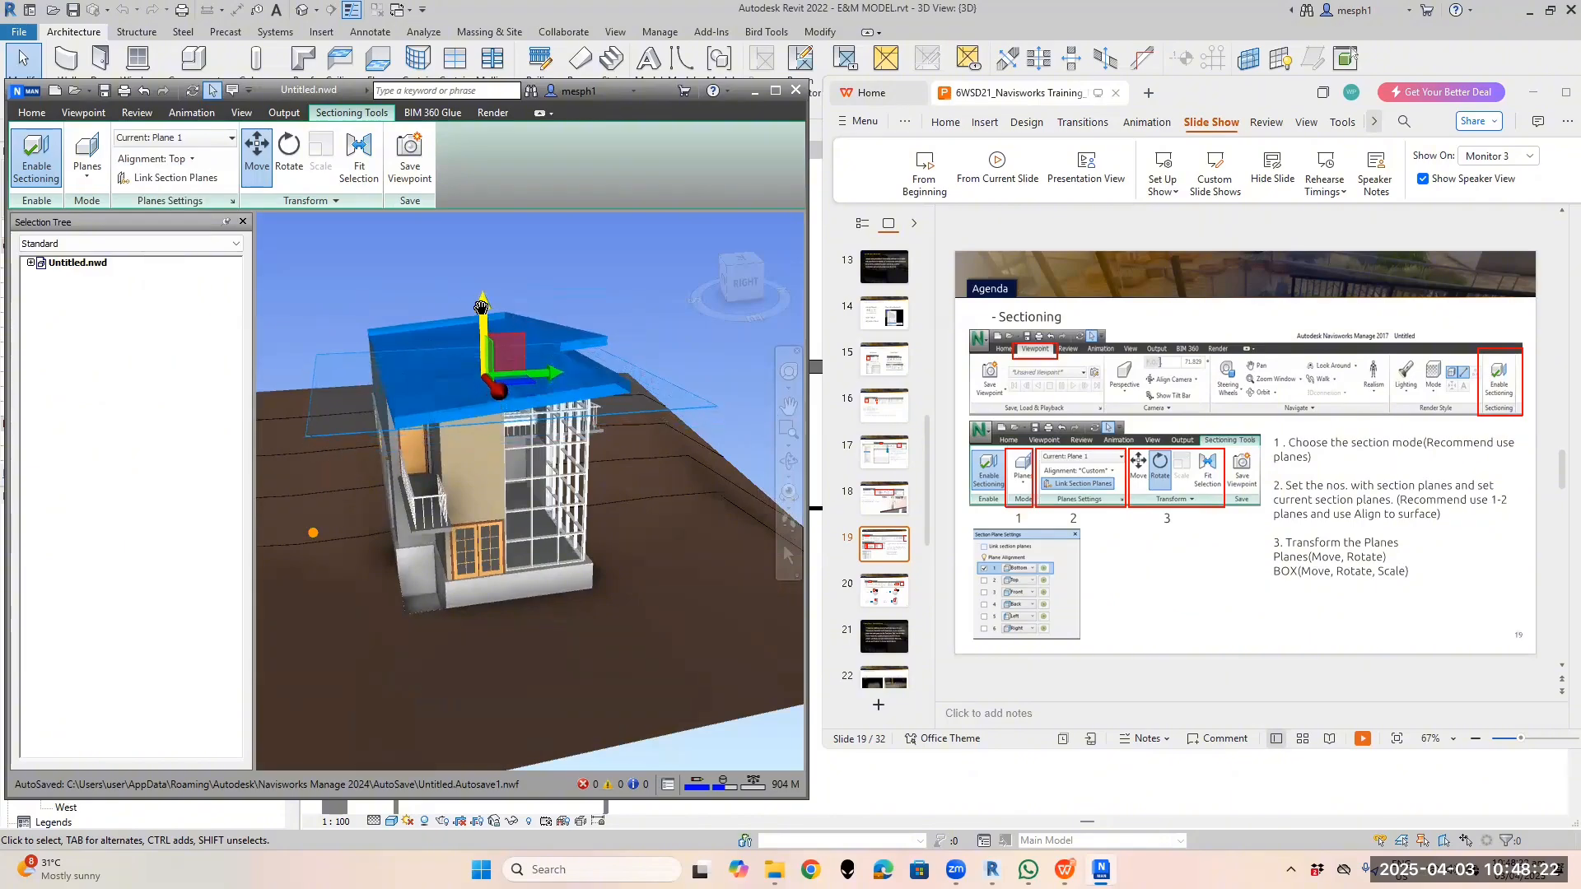
middle_click_drag(477, 315, 525, 331, "shift")
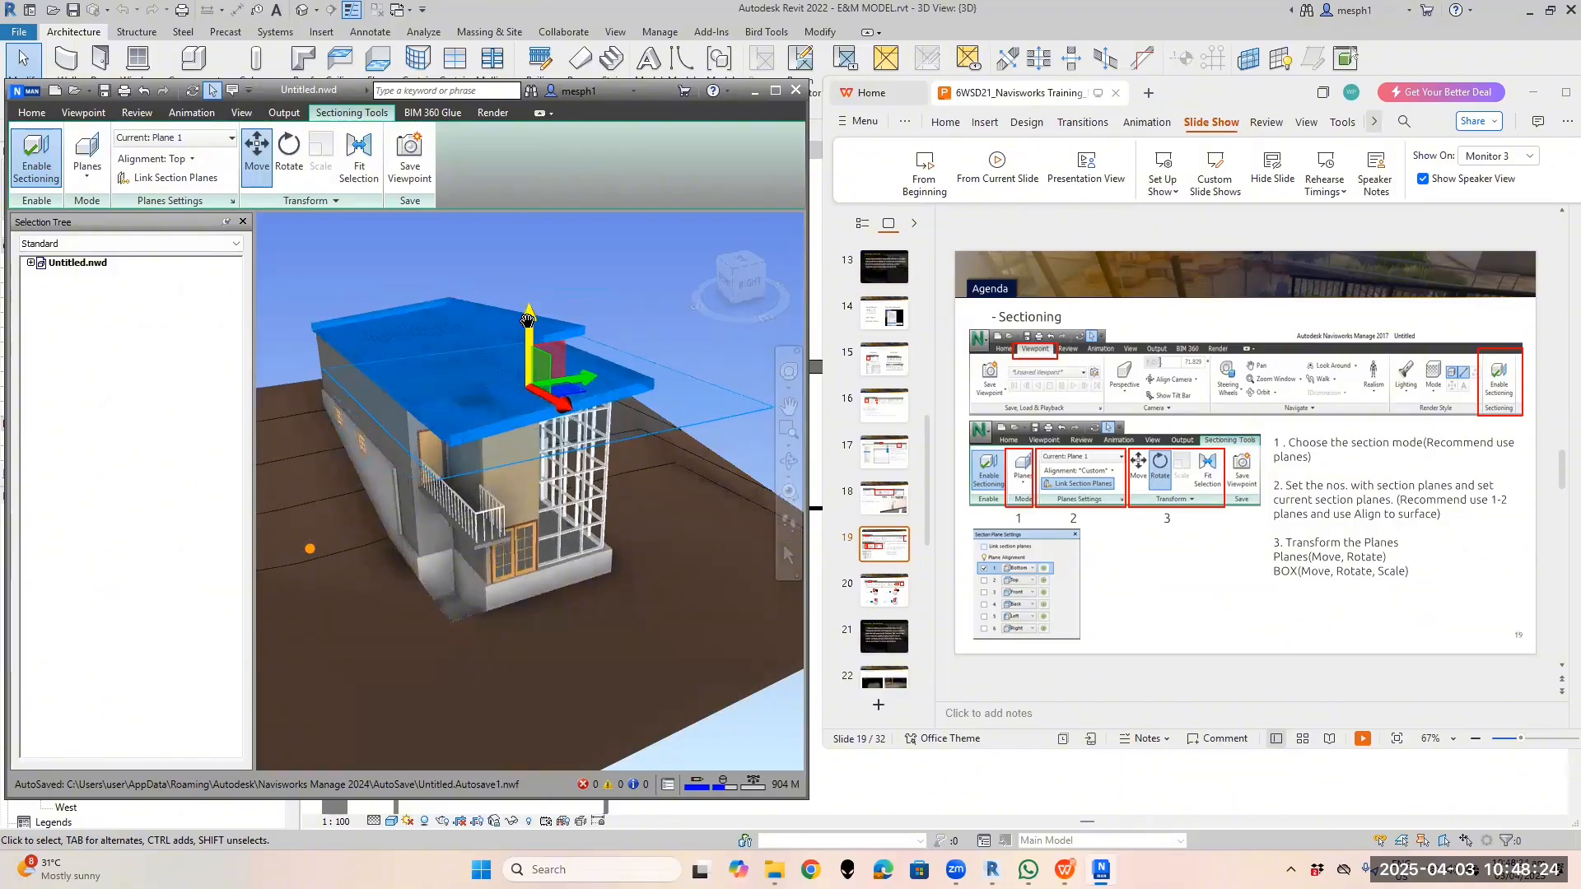
left_click_drag(529, 321, 528, 403)
middle_click_drag(517, 426, 515, 482, "shift")
scroll(514, 484, "up", 3)
middle_click_drag(599, 404, 537, 464, "shift")
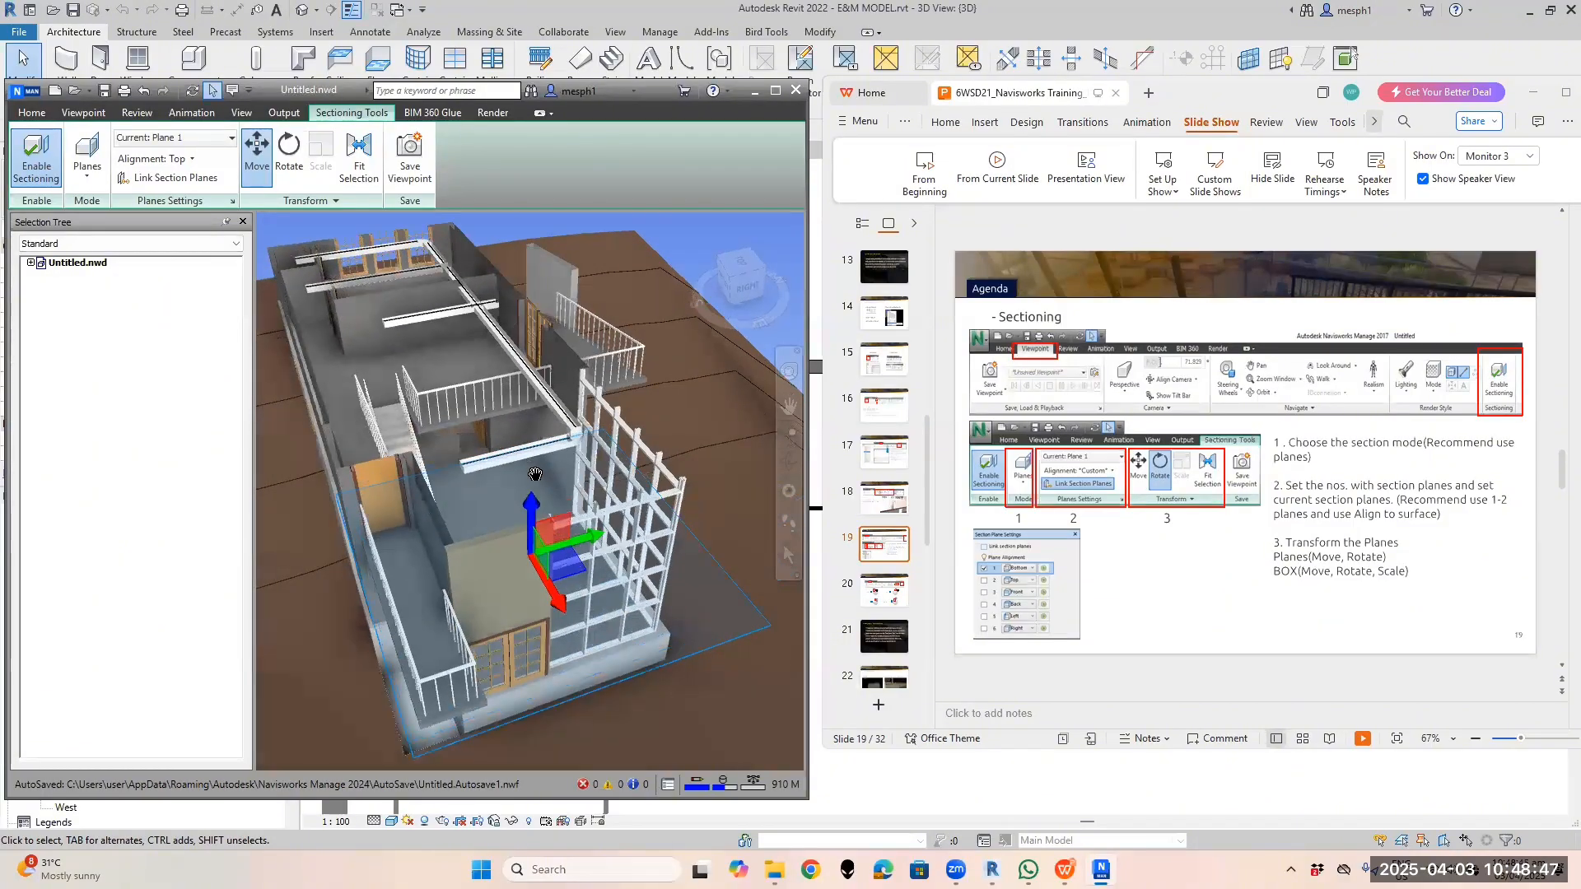
Widen the Navisworks window and raise the section plane high across the building
left_click(191, 159)
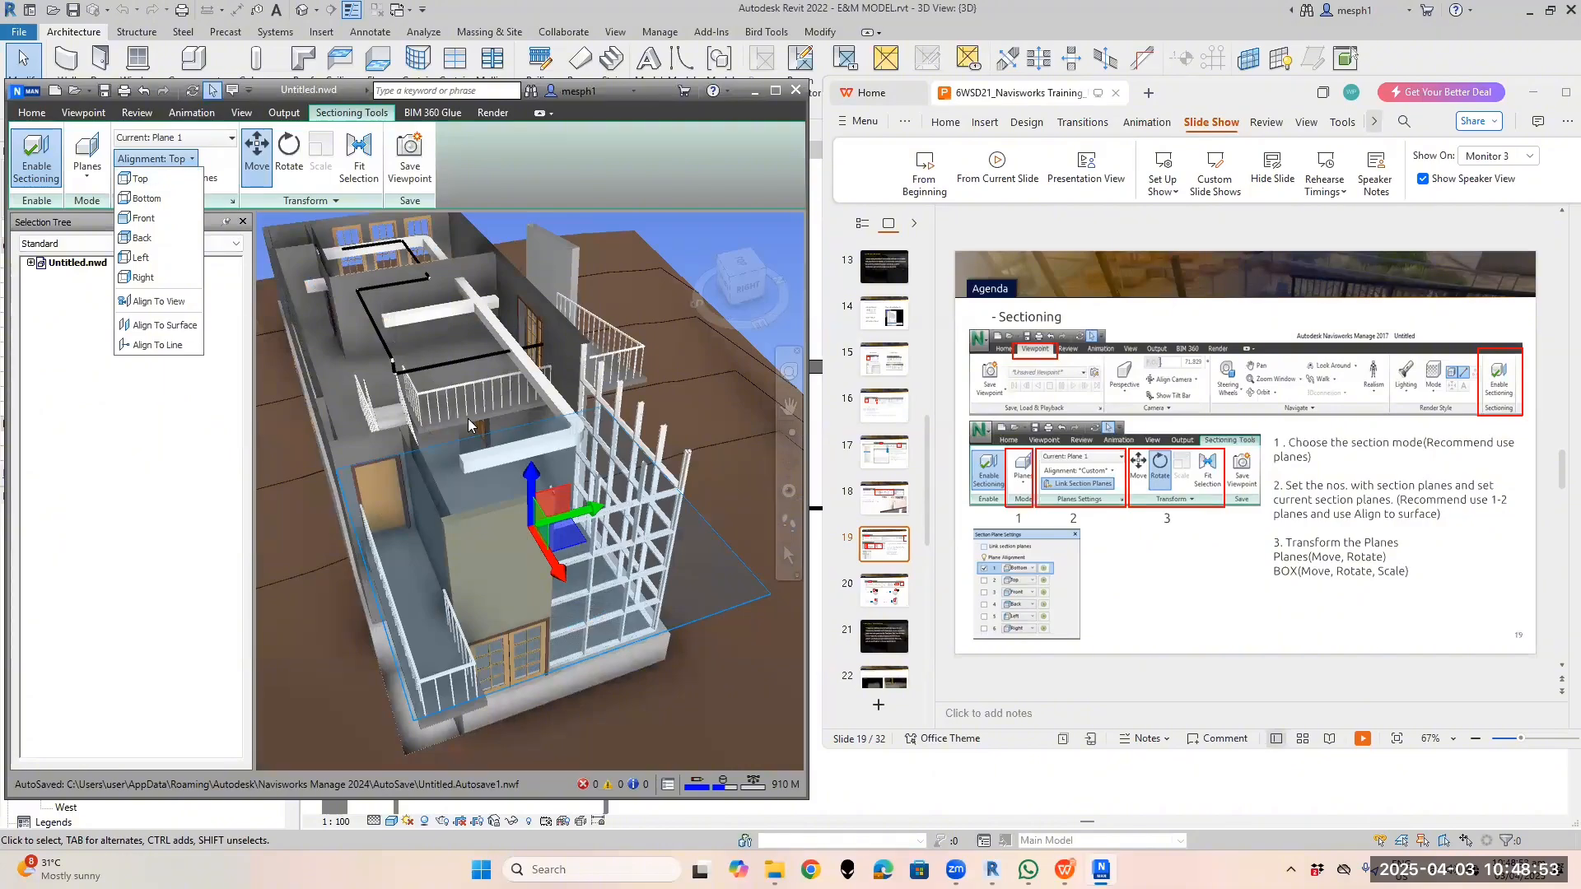
left_click(532, 486)
mouse_move(531, 484)
left_mouse_down()
mouse_move(510, 358)
mouse_move(533, 683)
mouse_move(539, 474)
left_mouse_up()
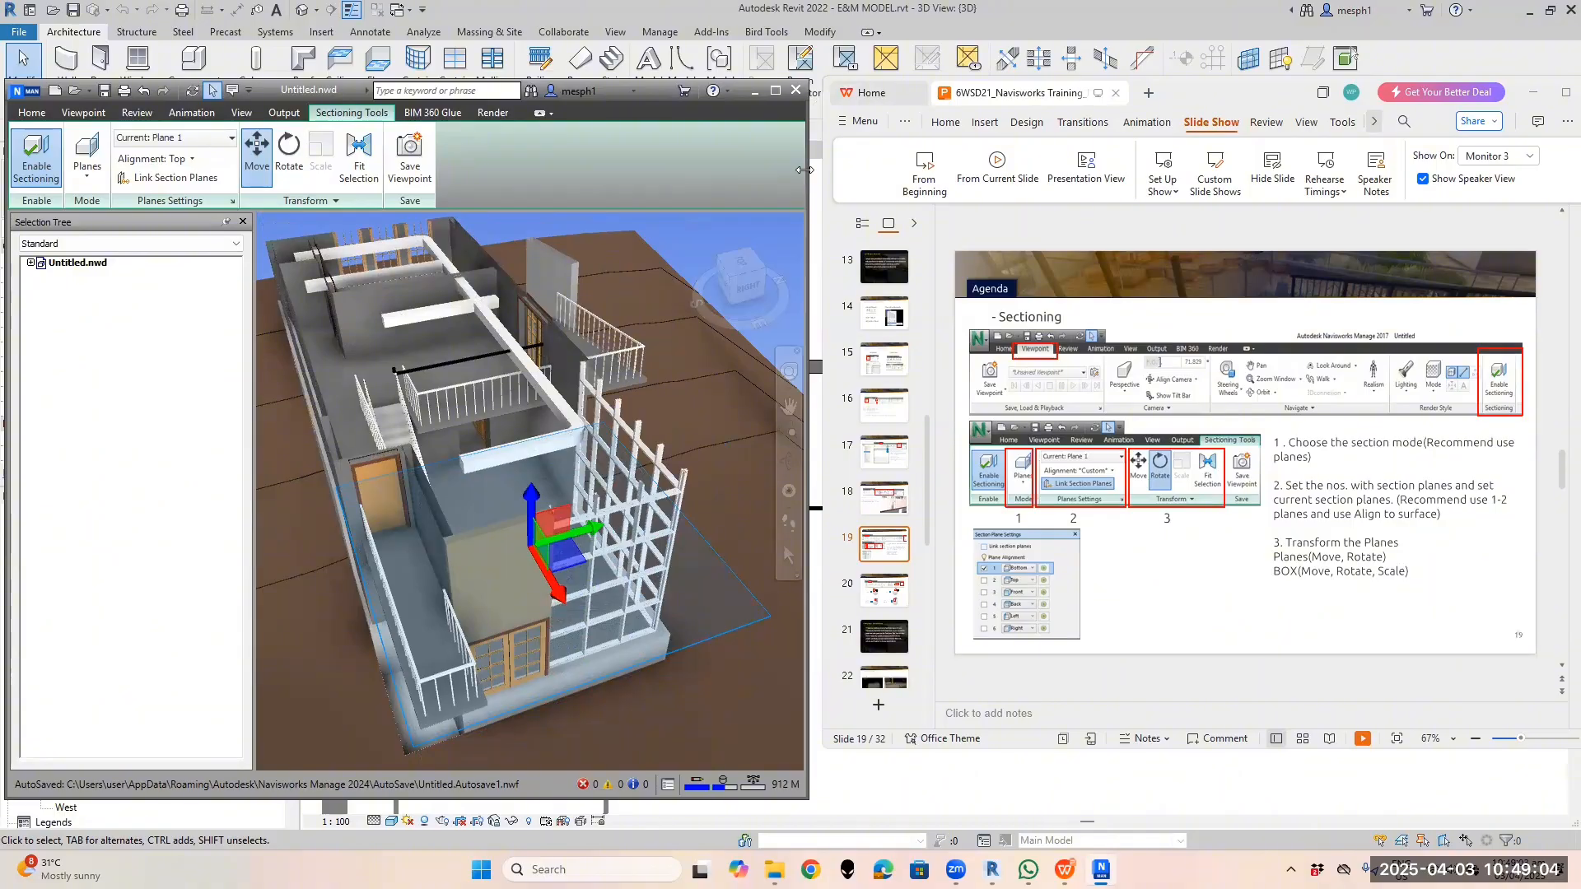
left_click_drag(804, 169, 939, 170)
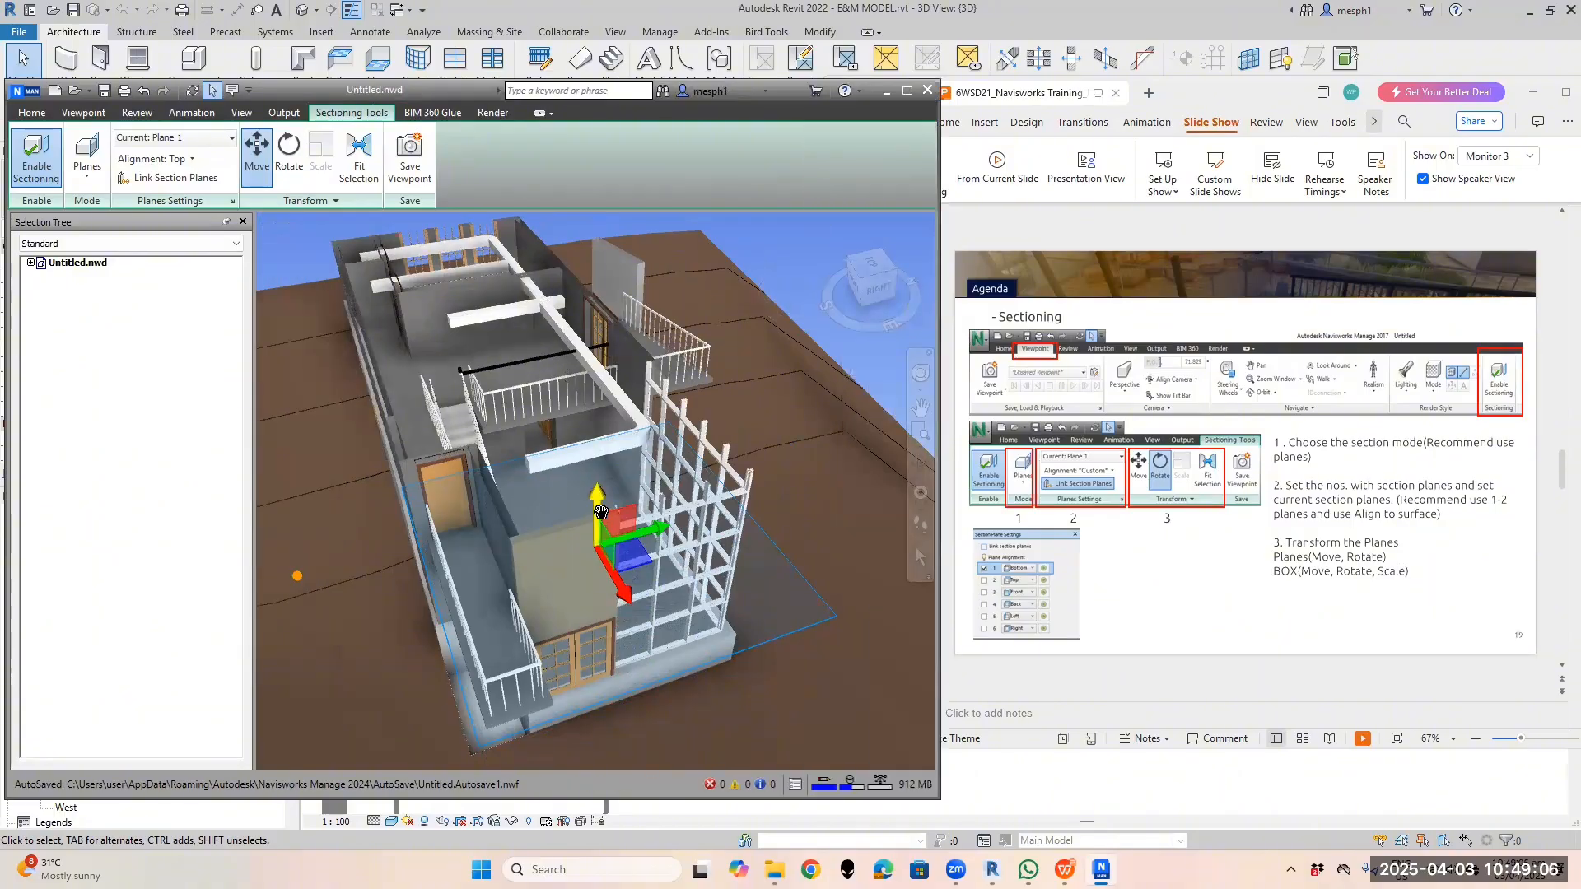
left_click_drag(597, 501, 589, 383)
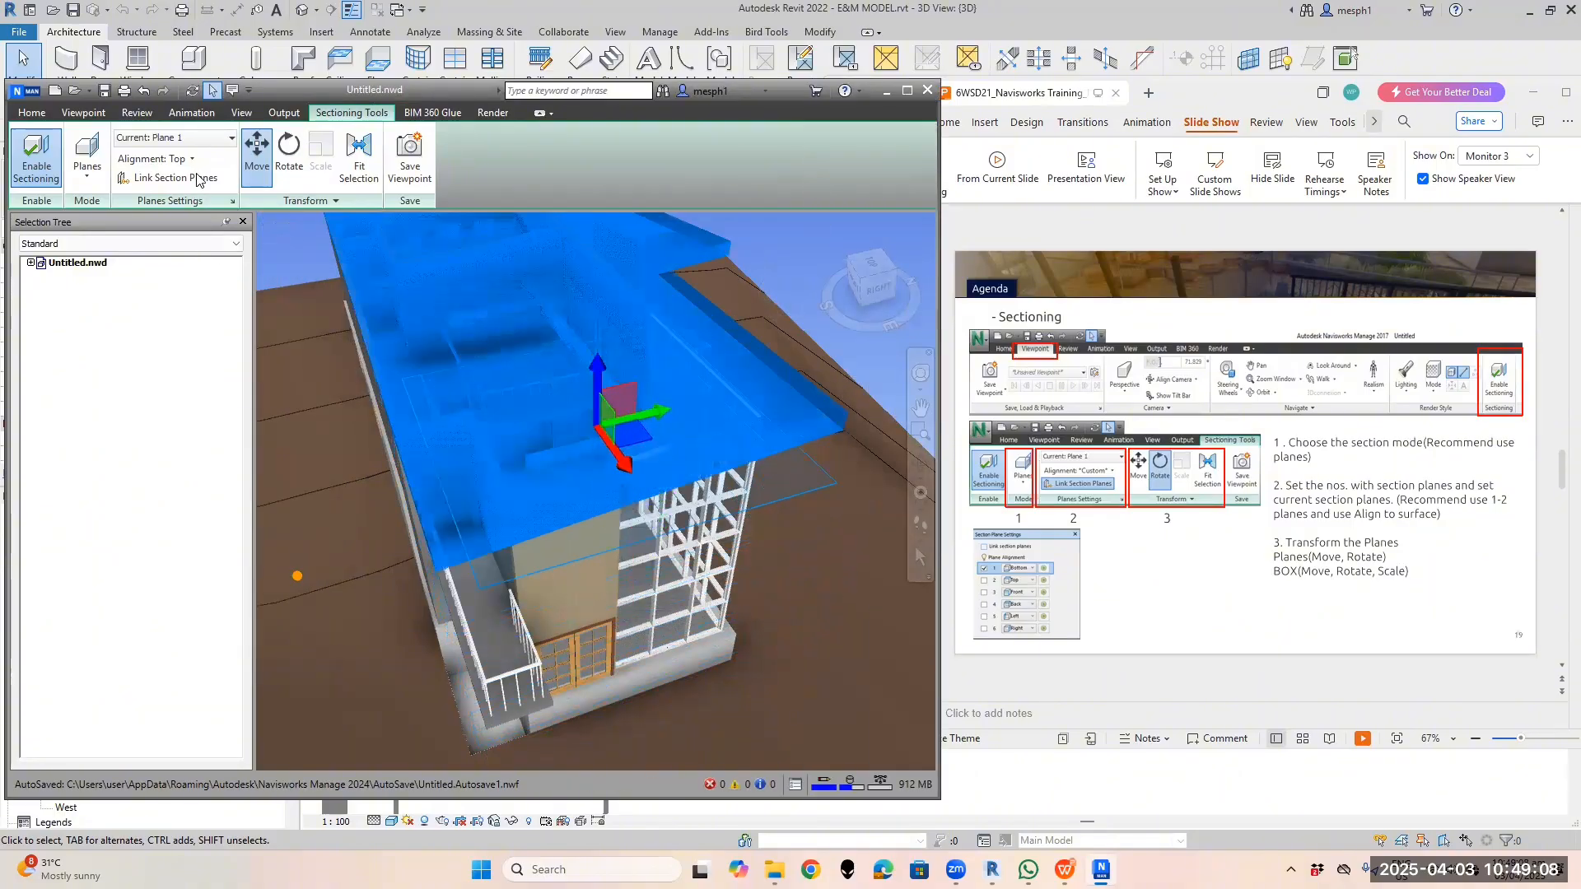
left_click(155, 159)
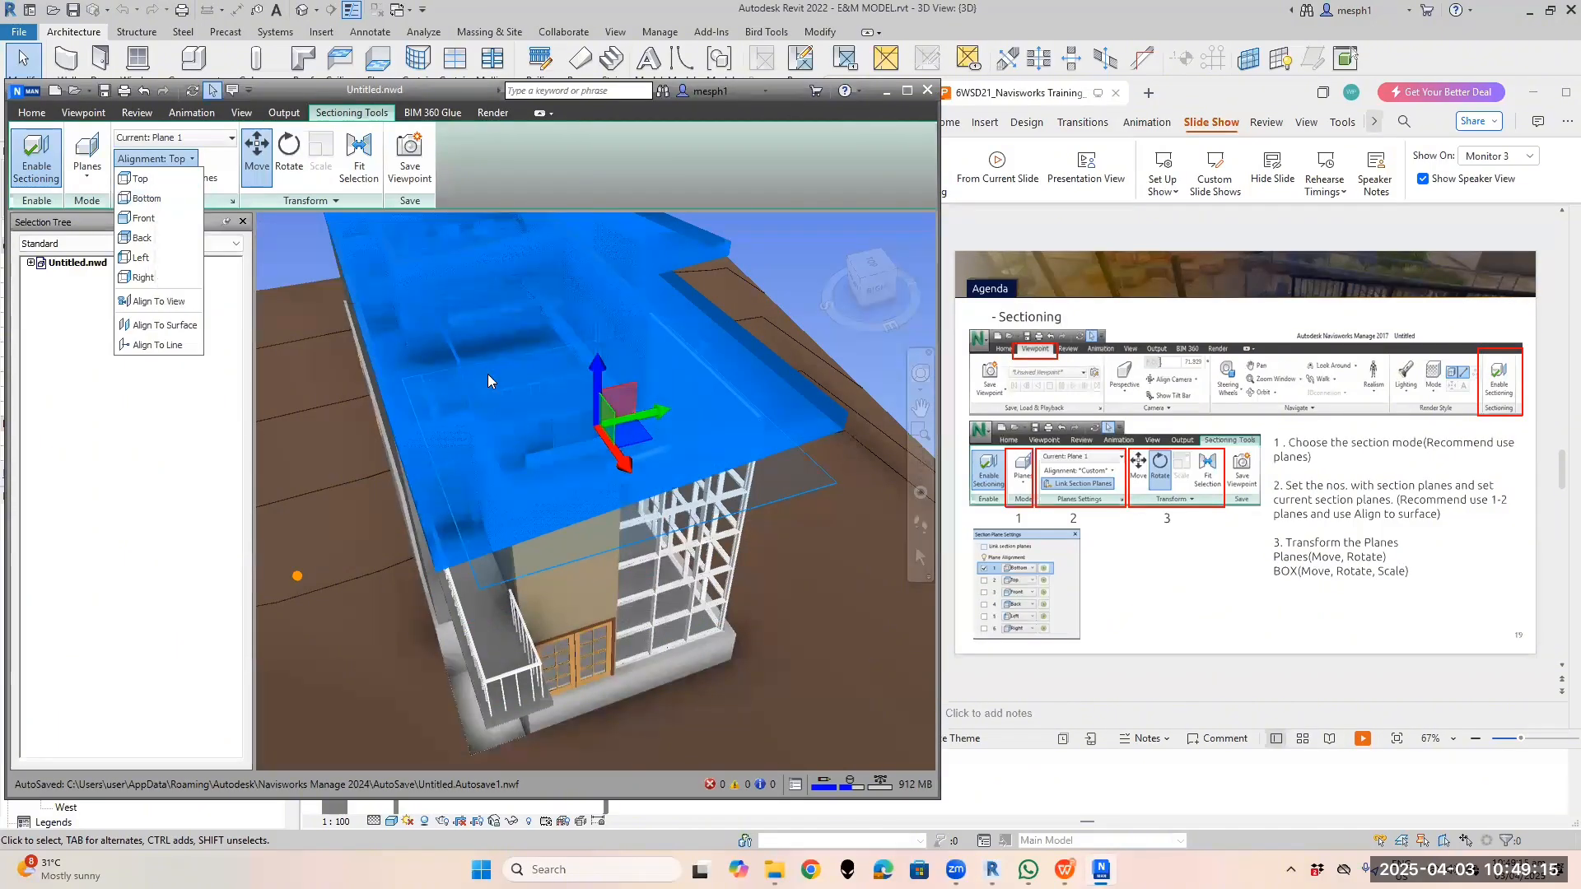
Align Plane 1 to Bottom and move it to reveal a beam
left_click(147, 199)
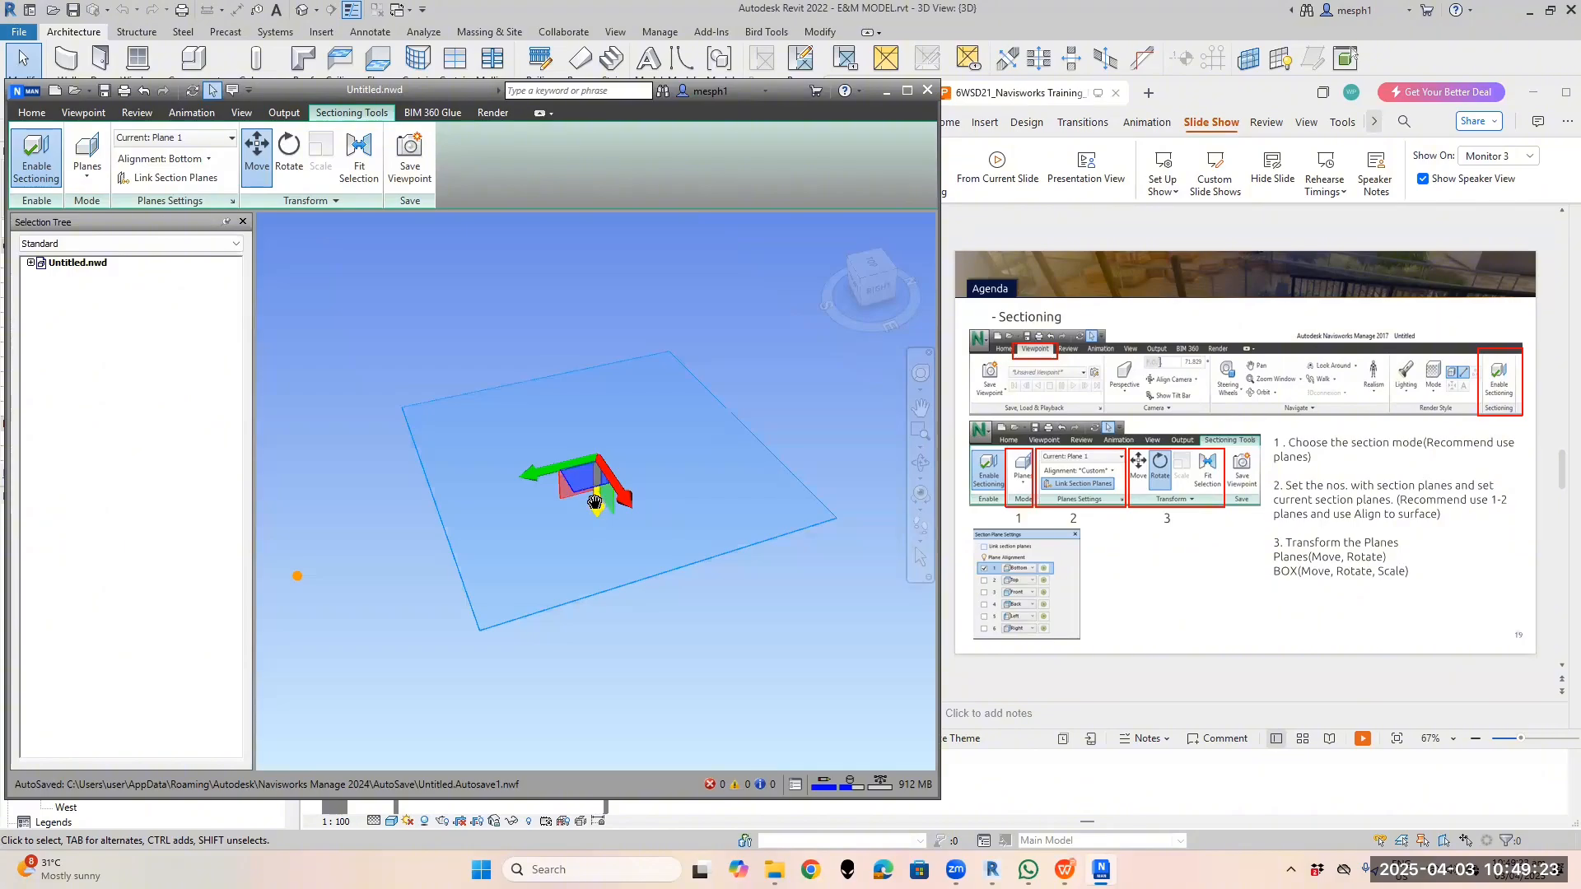
left_click_drag(595, 502, 606, 677)
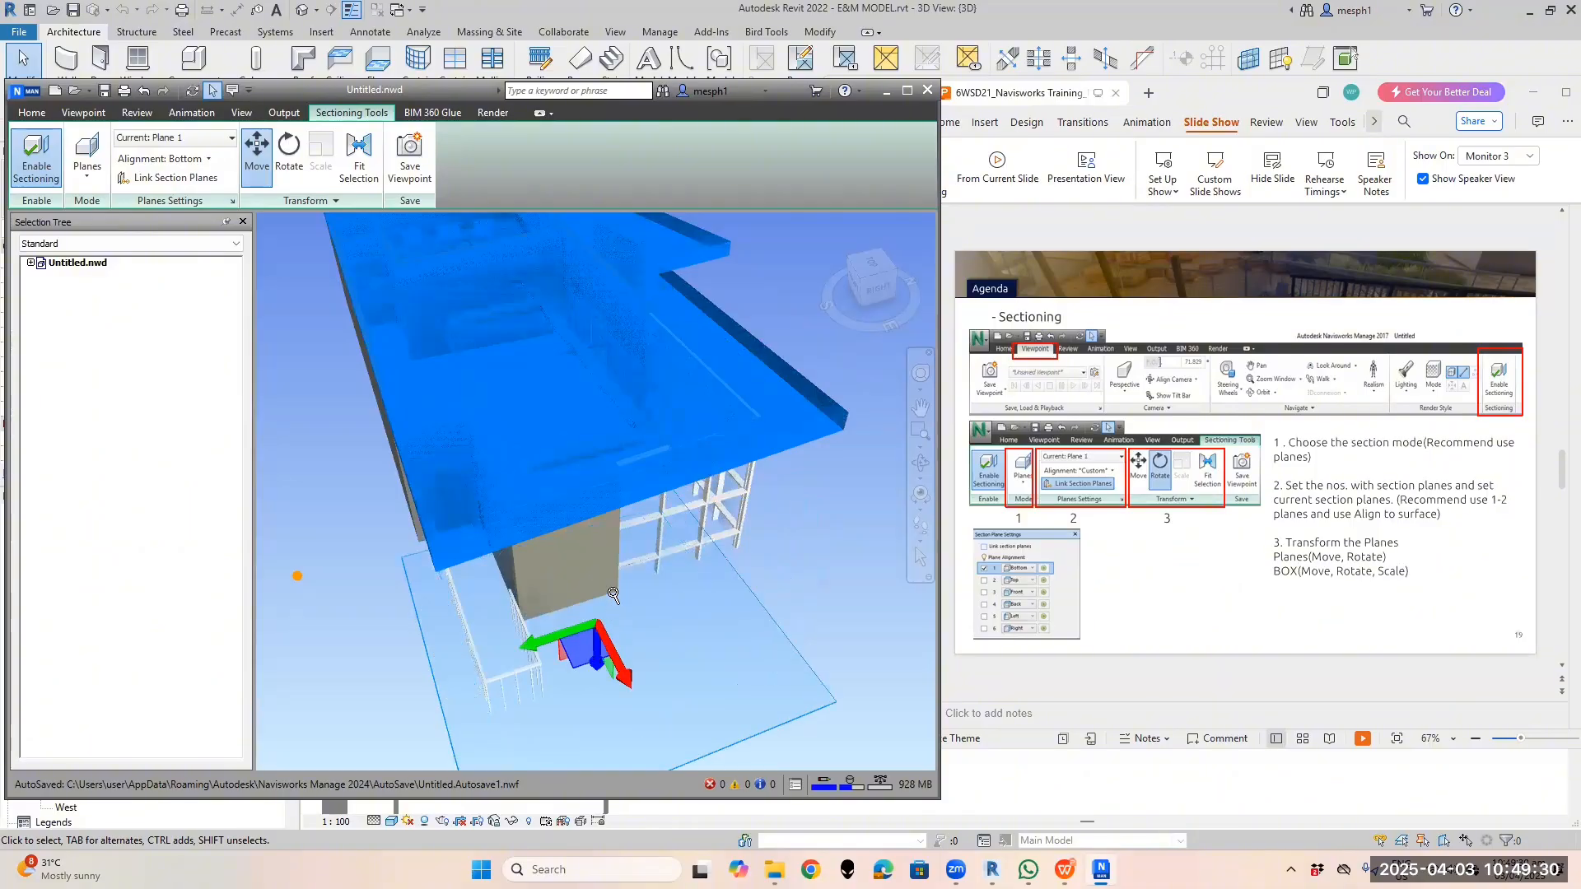
scroll(623, 590, "up", 1)
scroll(624, 590, "down", 3)
middle_click_drag(625, 590, 636, 523)
middle_click_drag(599, 605, 627, 514)
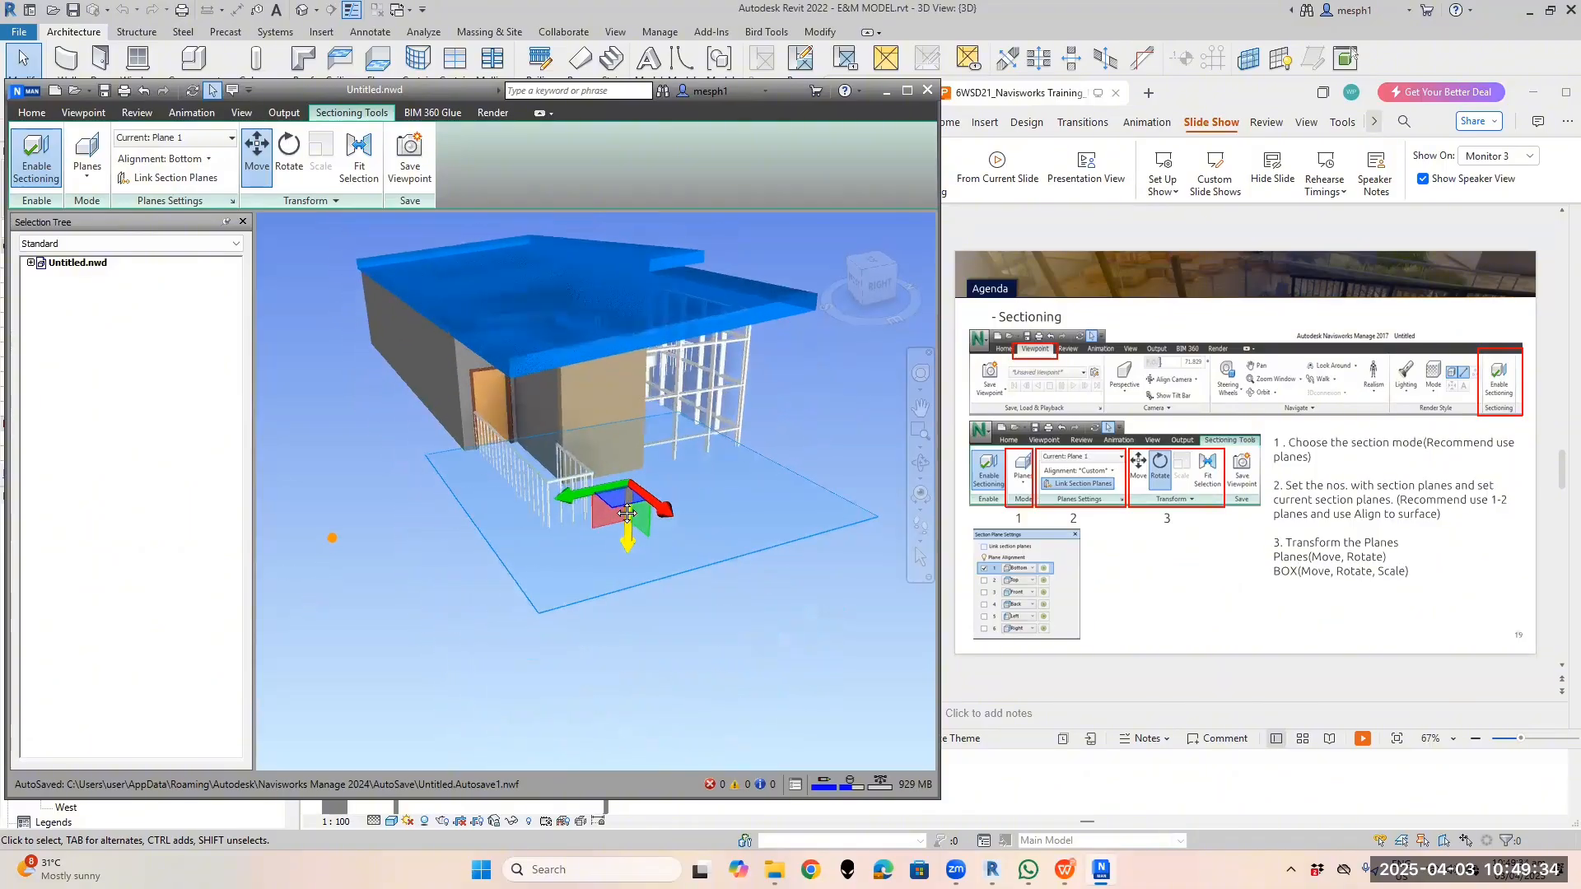
Move the bottom cut to remove most of the building and orbit to see its underside
scroll(628, 515, "up", 1)
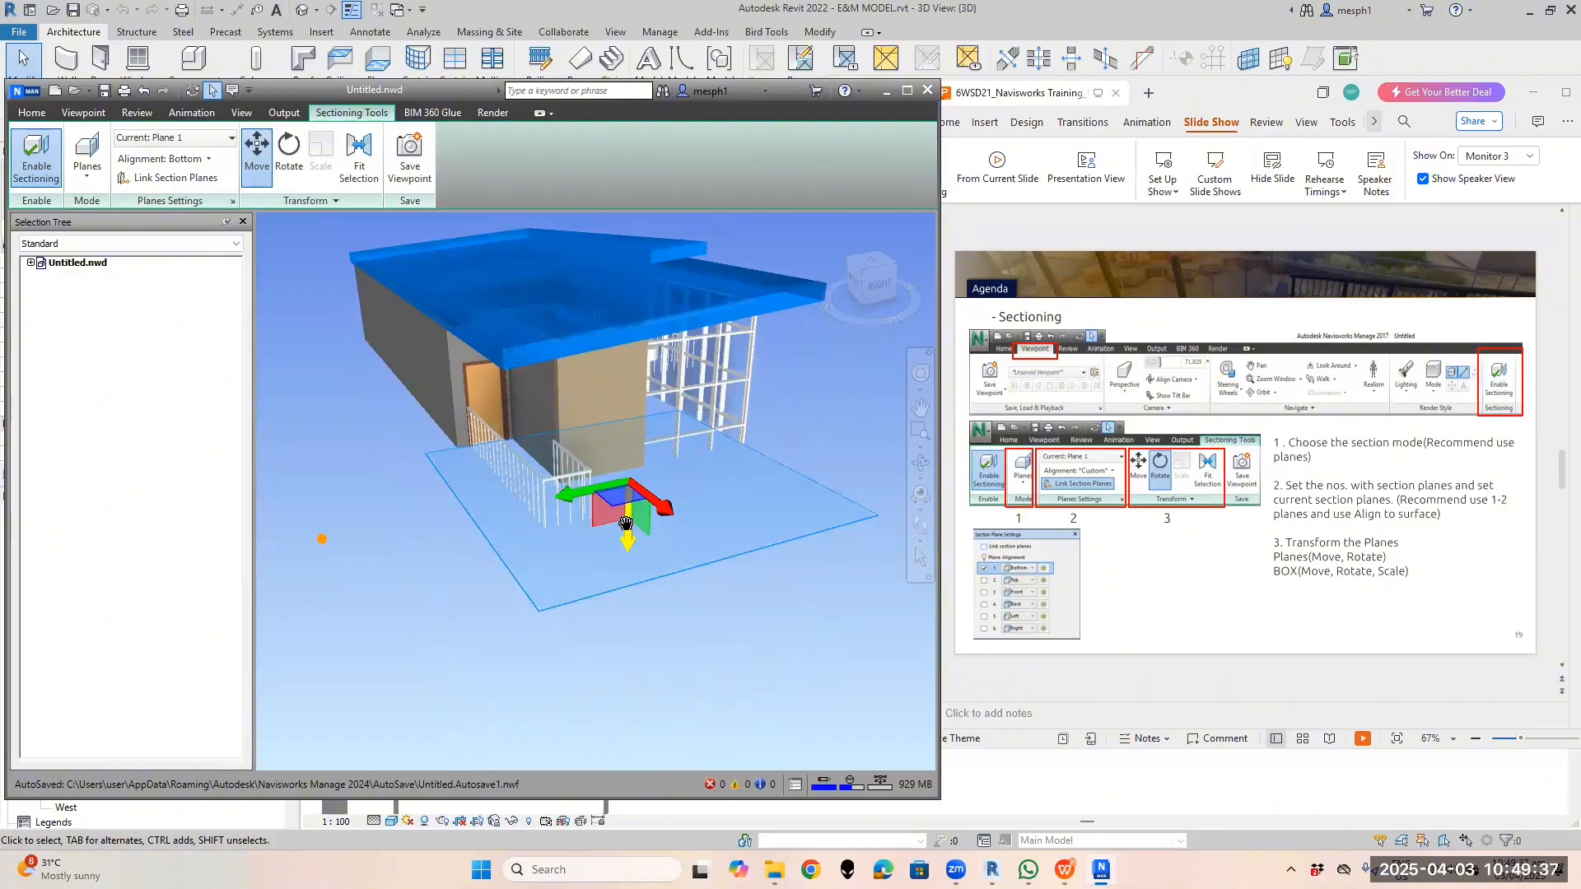
scroll(627, 509, "up", 2)
left_click_drag(621, 467, 657, 649)
middle_click_drag(587, 531, 631, 497, "shift")
left_click_drag(620, 609, 641, 678)
middle_click_drag(642, 678, 635, 489, "shift")
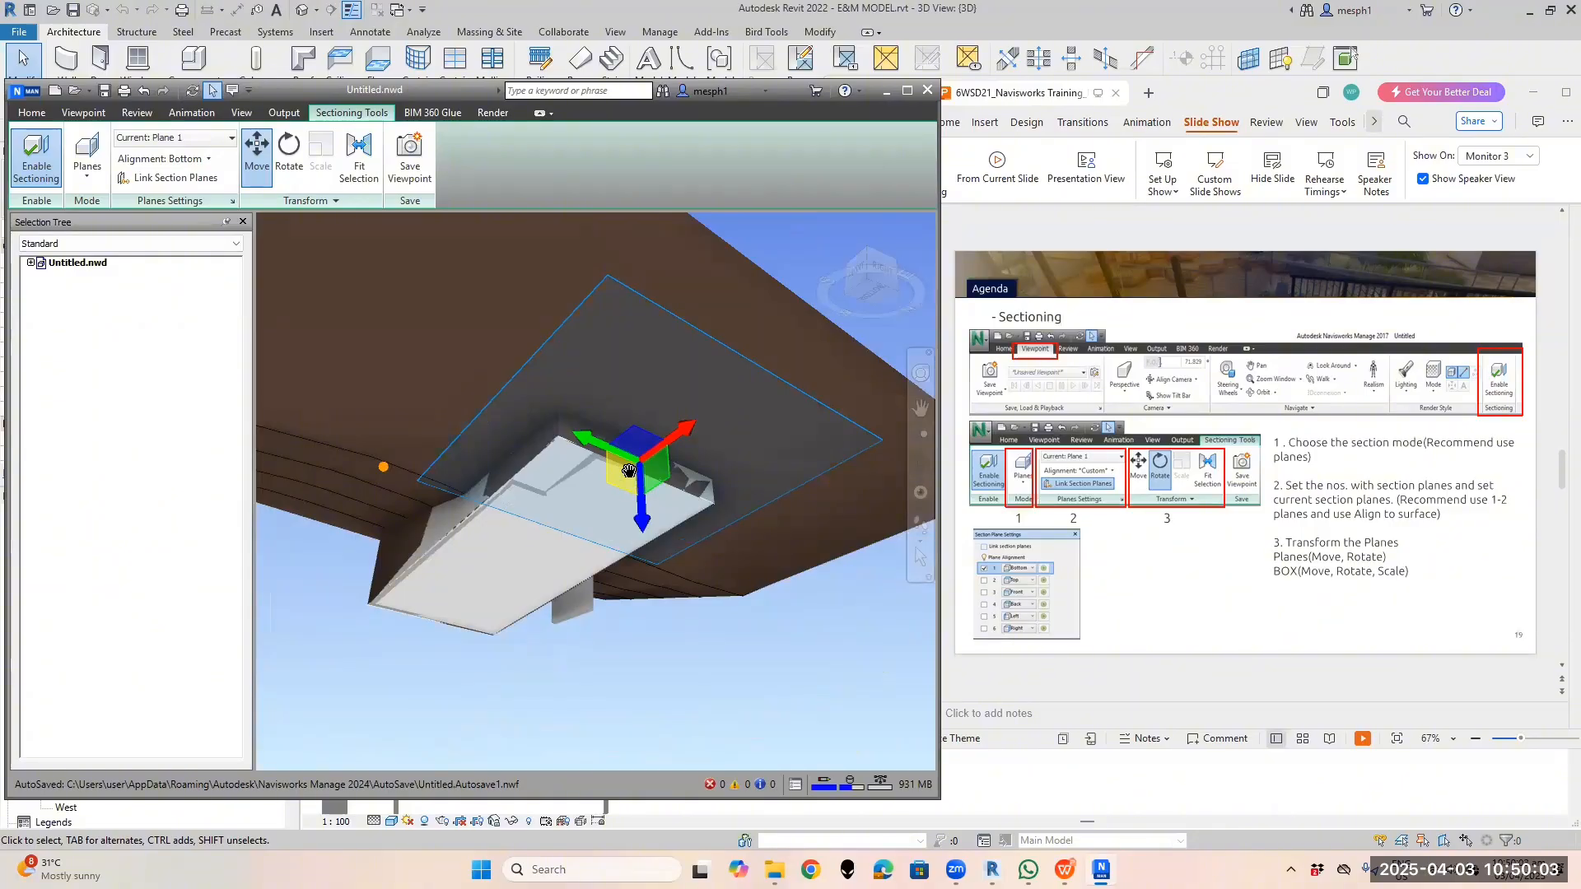
Turn off the Move handles and pan to the lower storeys and balcony above the slab
left_click(207, 160)
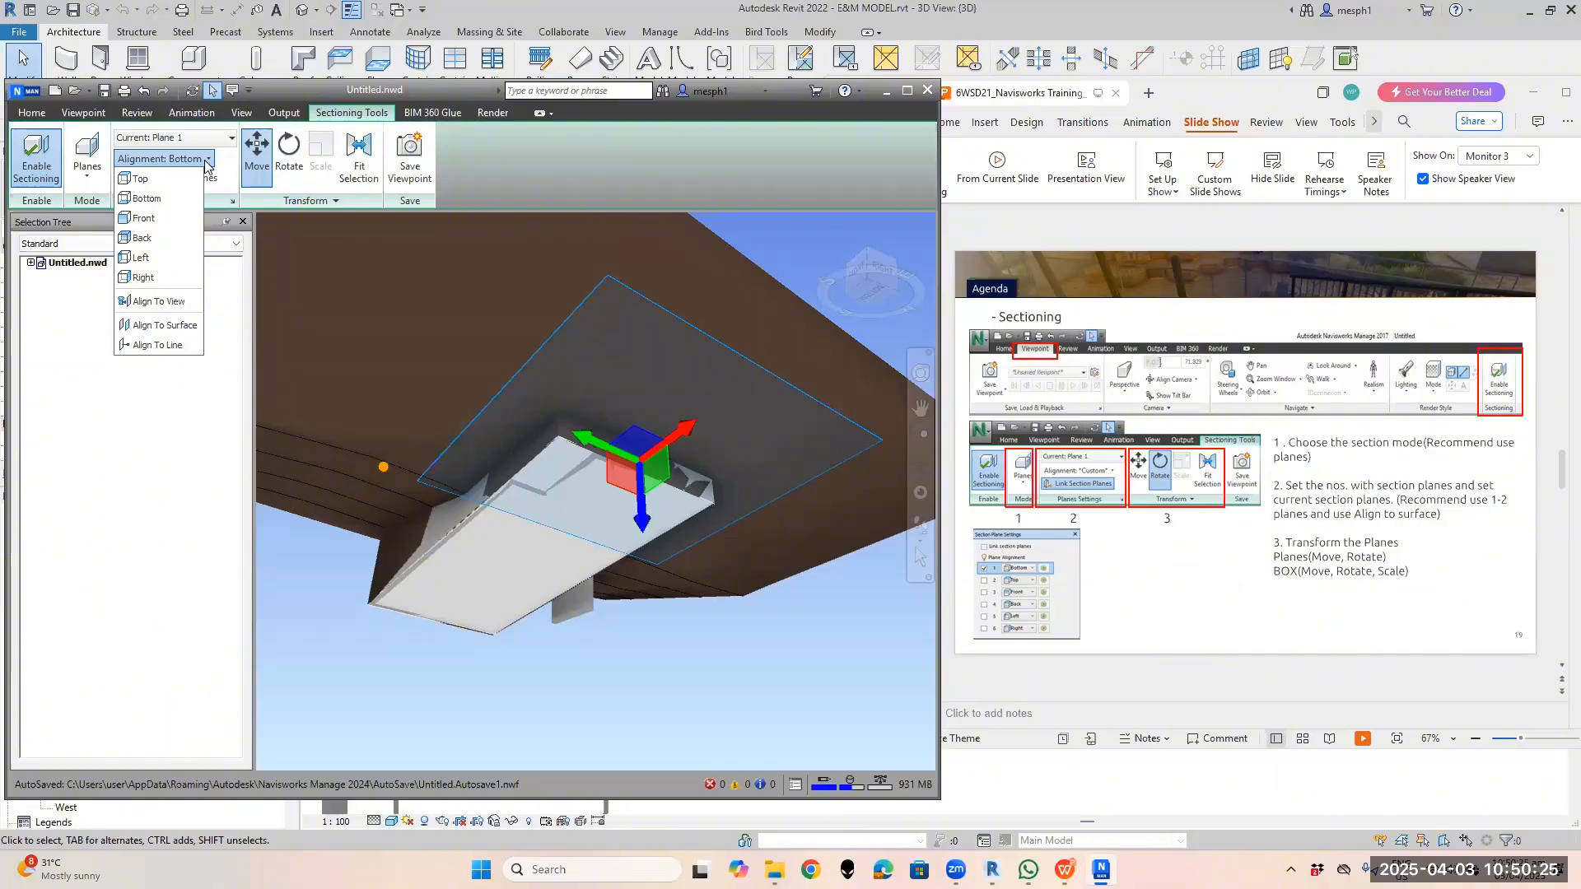
scroll(595, 454, "down", 2)
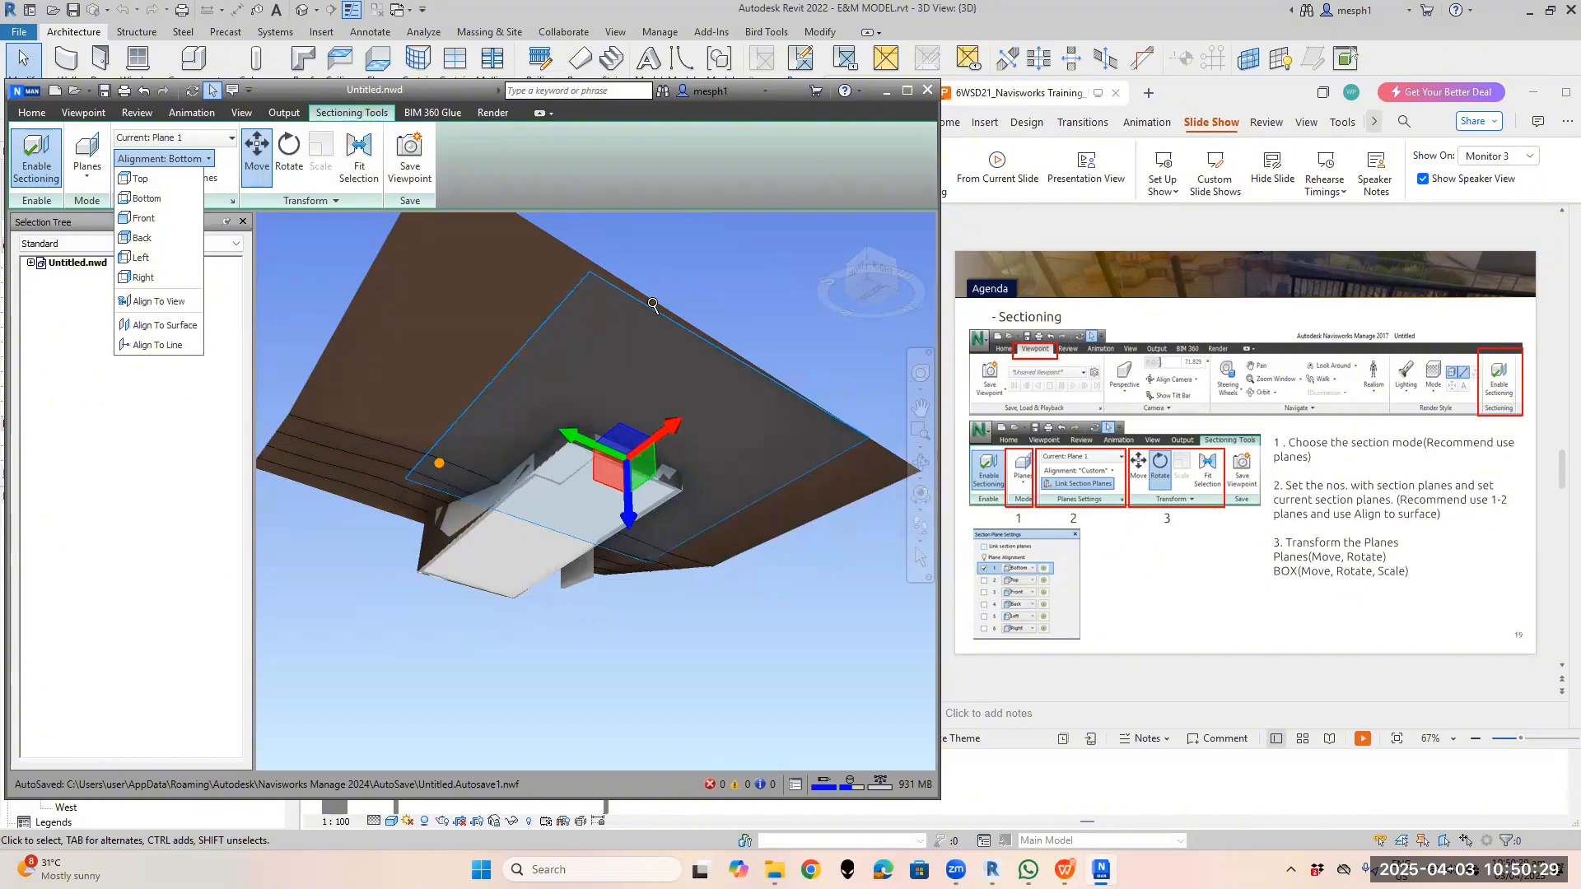
scroll(651, 310, "up", 1)
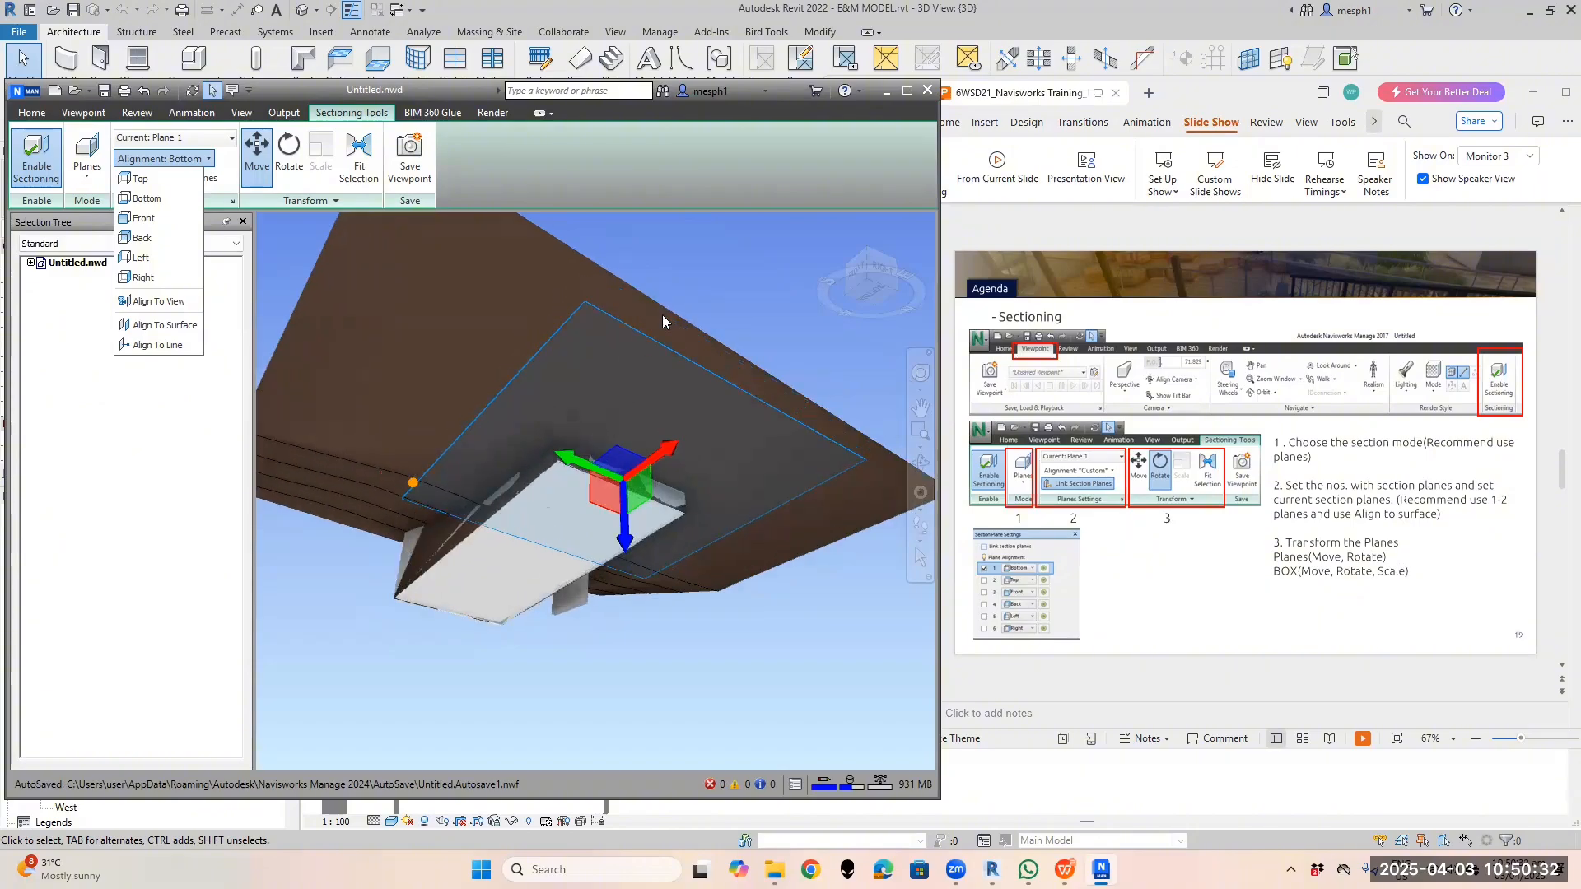
scroll(662, 316, "down", 2)
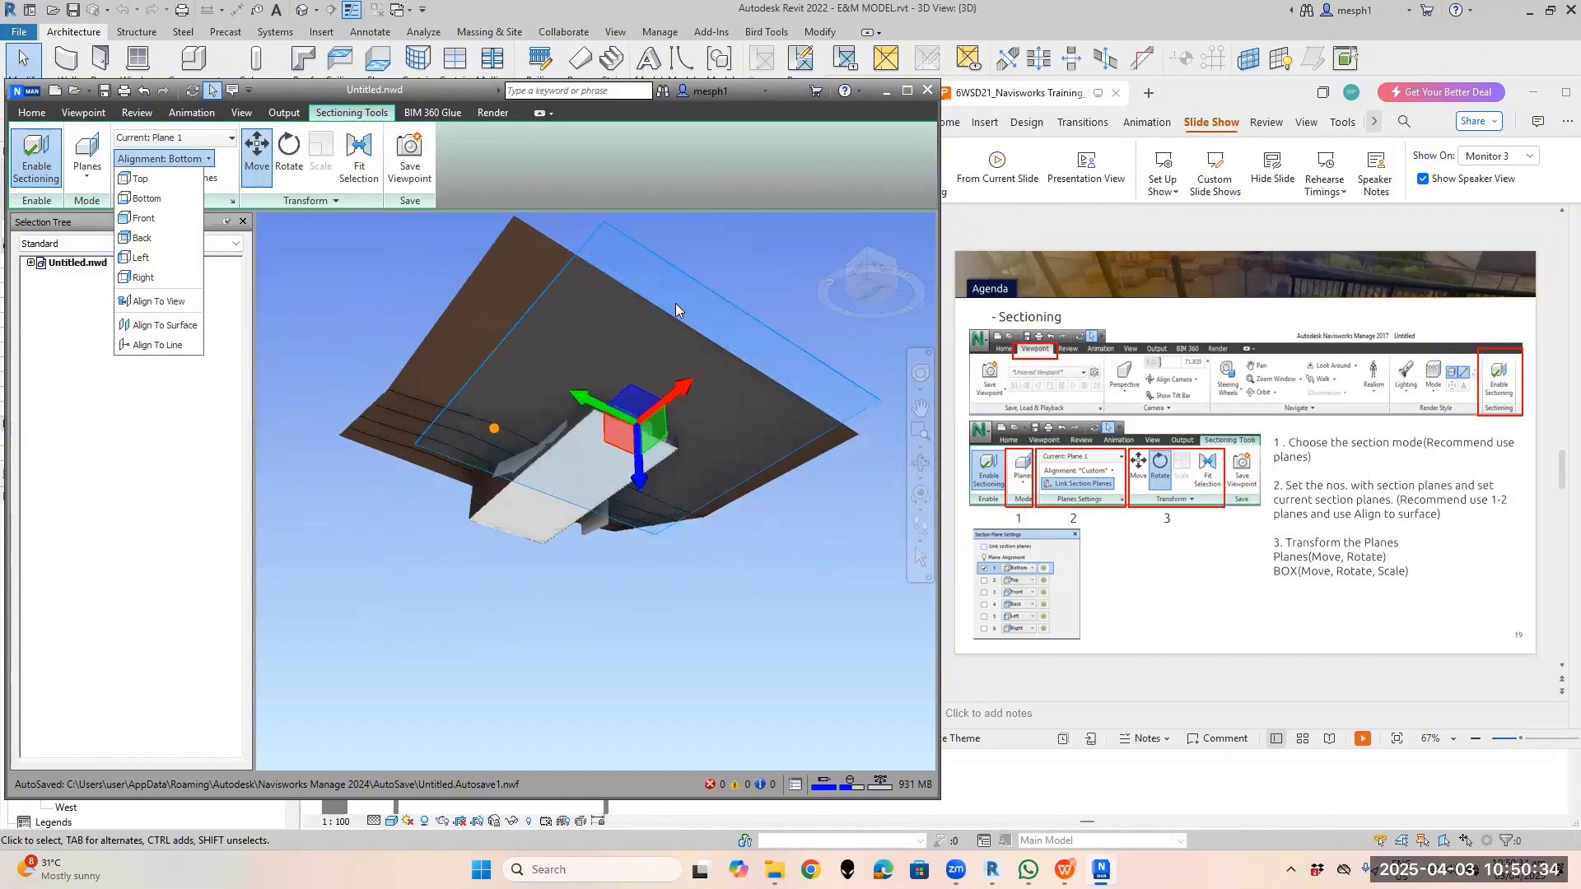
scroll(675, 309, "up", 2)
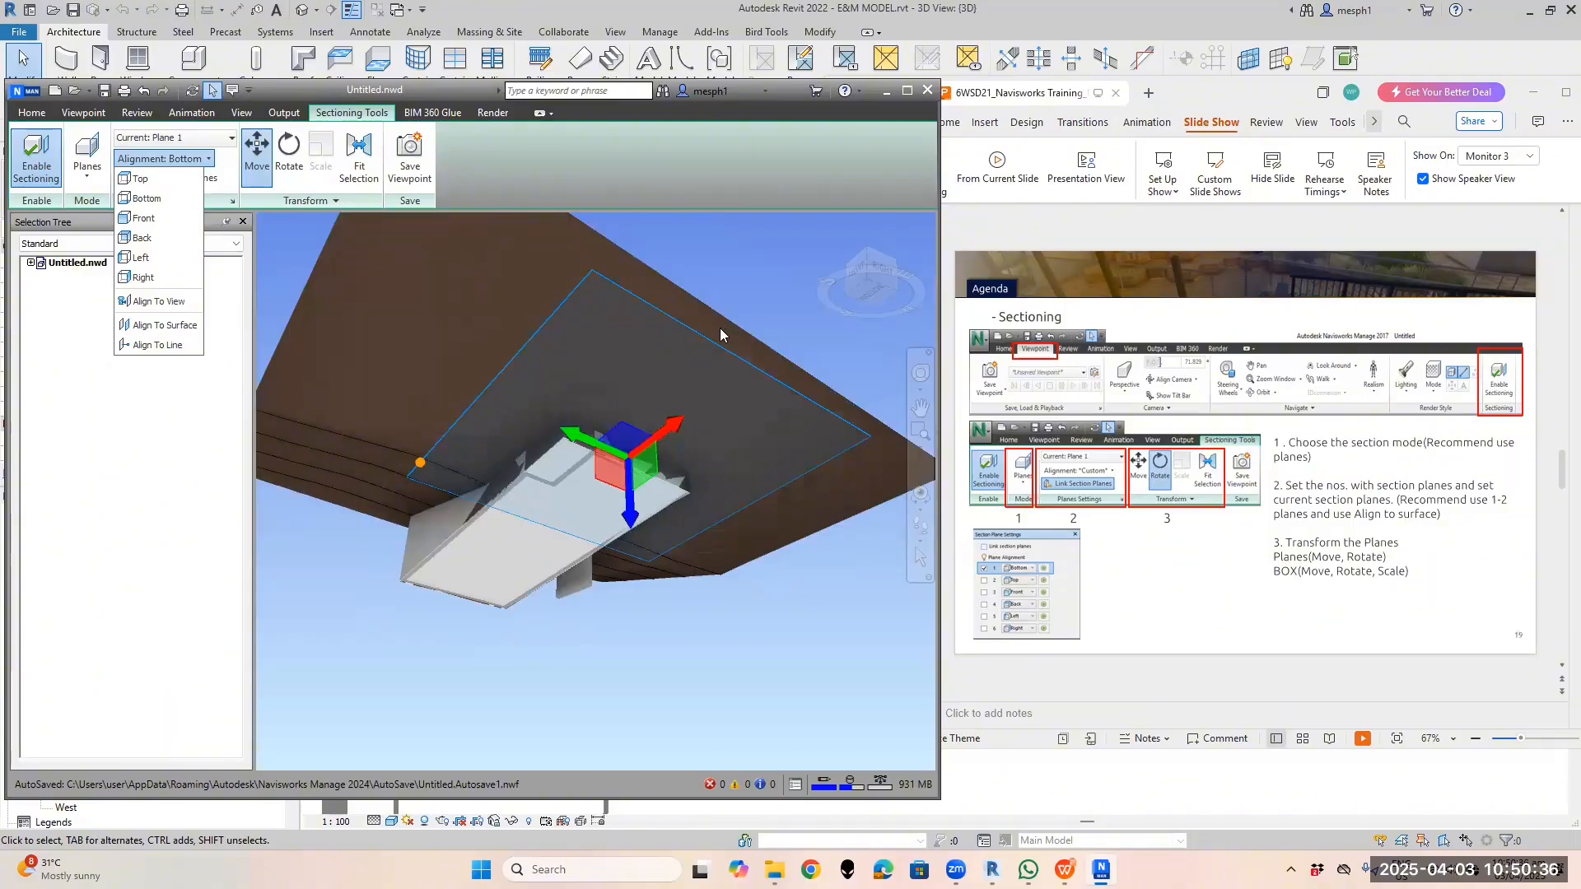
left_click(256, 165)
middle_click_drag(794, 378, 584, 512)
scroll(583, 517, "up", 2)
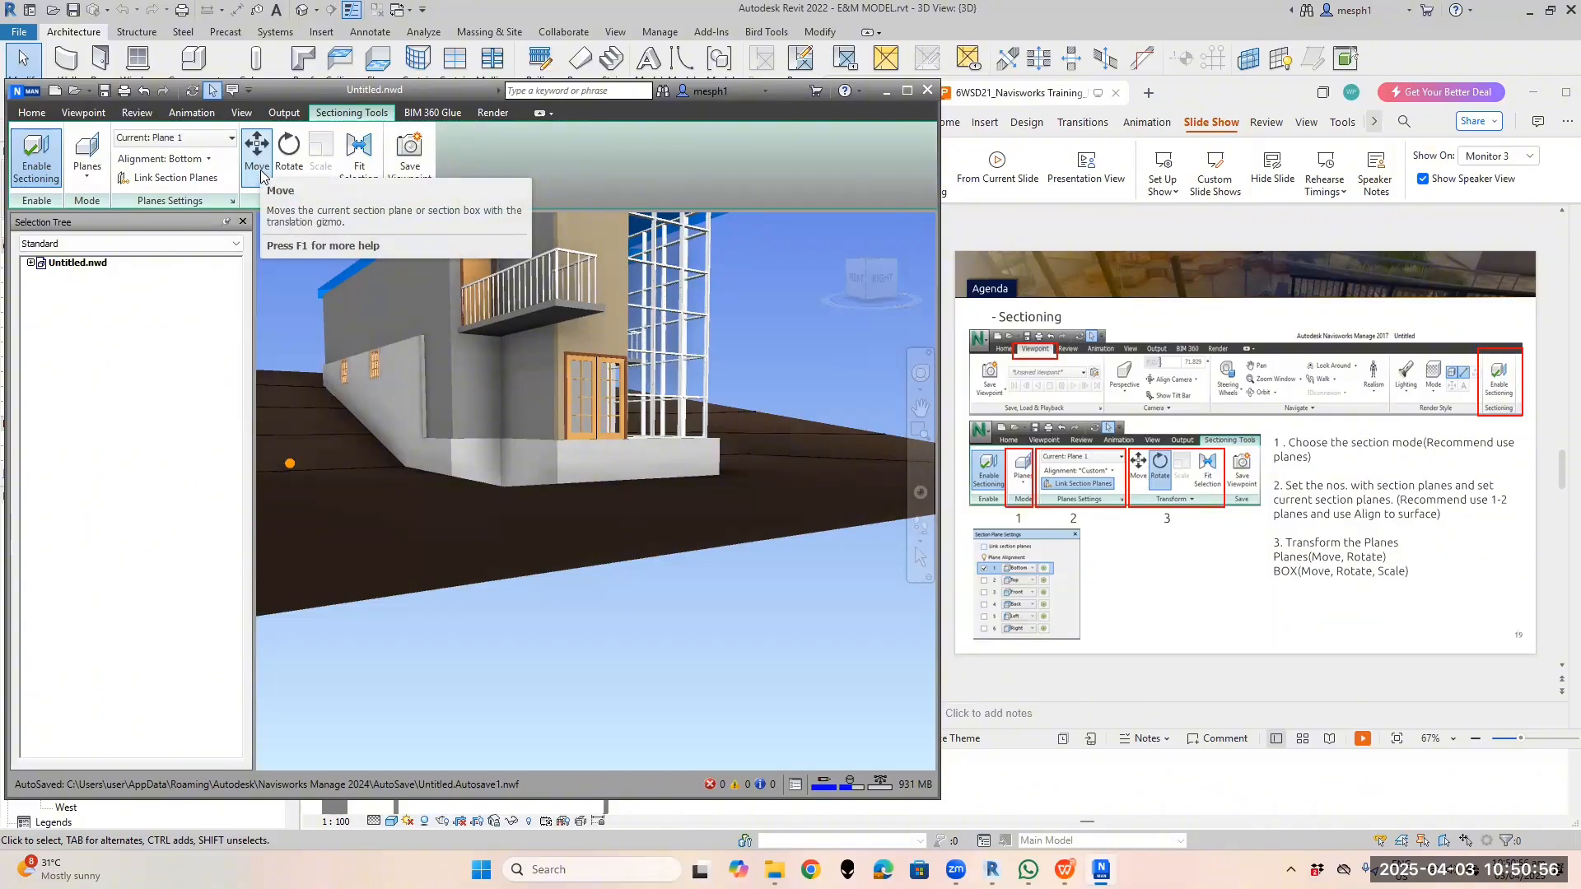
Turn Move back on, orbit slightly around the building, and list the alignment options
left_click(257, 156)
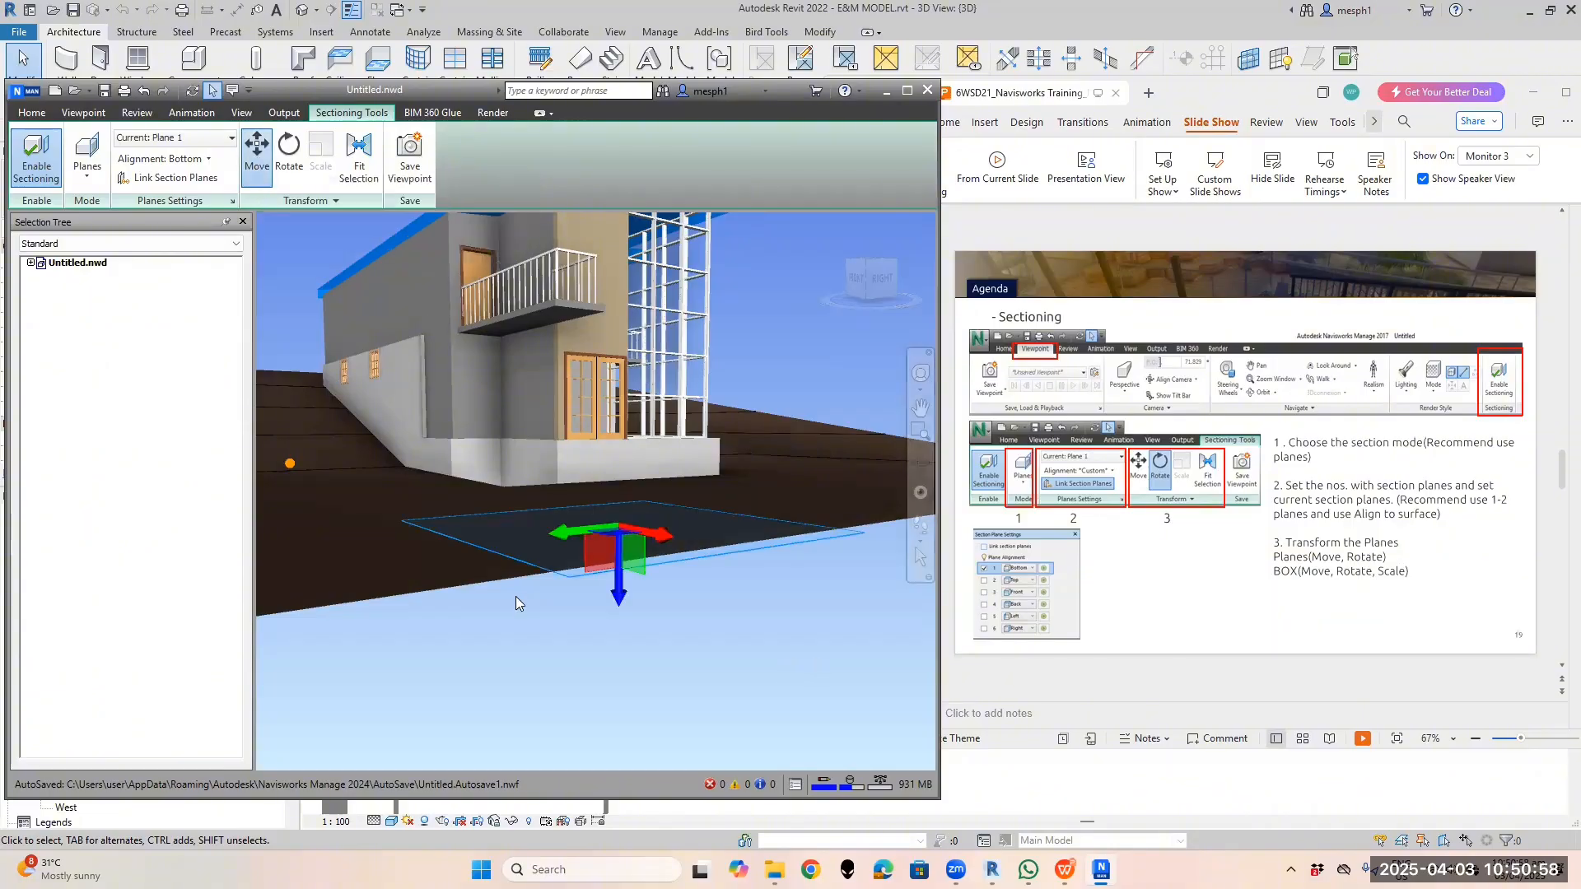
middle_click_drag(519, 600, 474, 585, "shift")
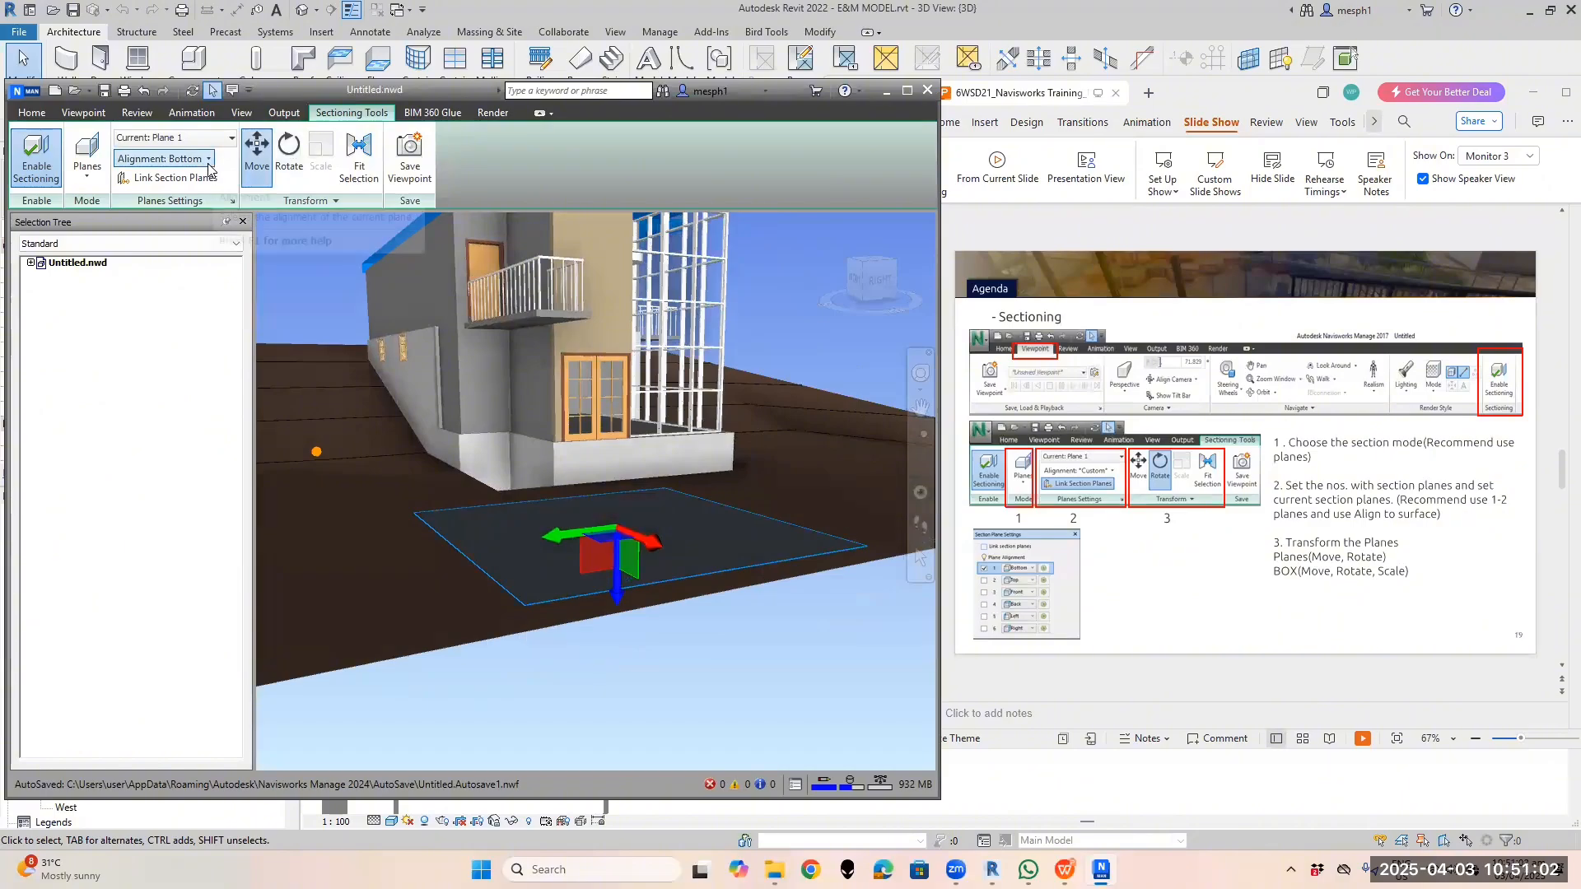
left_click(207, 165)
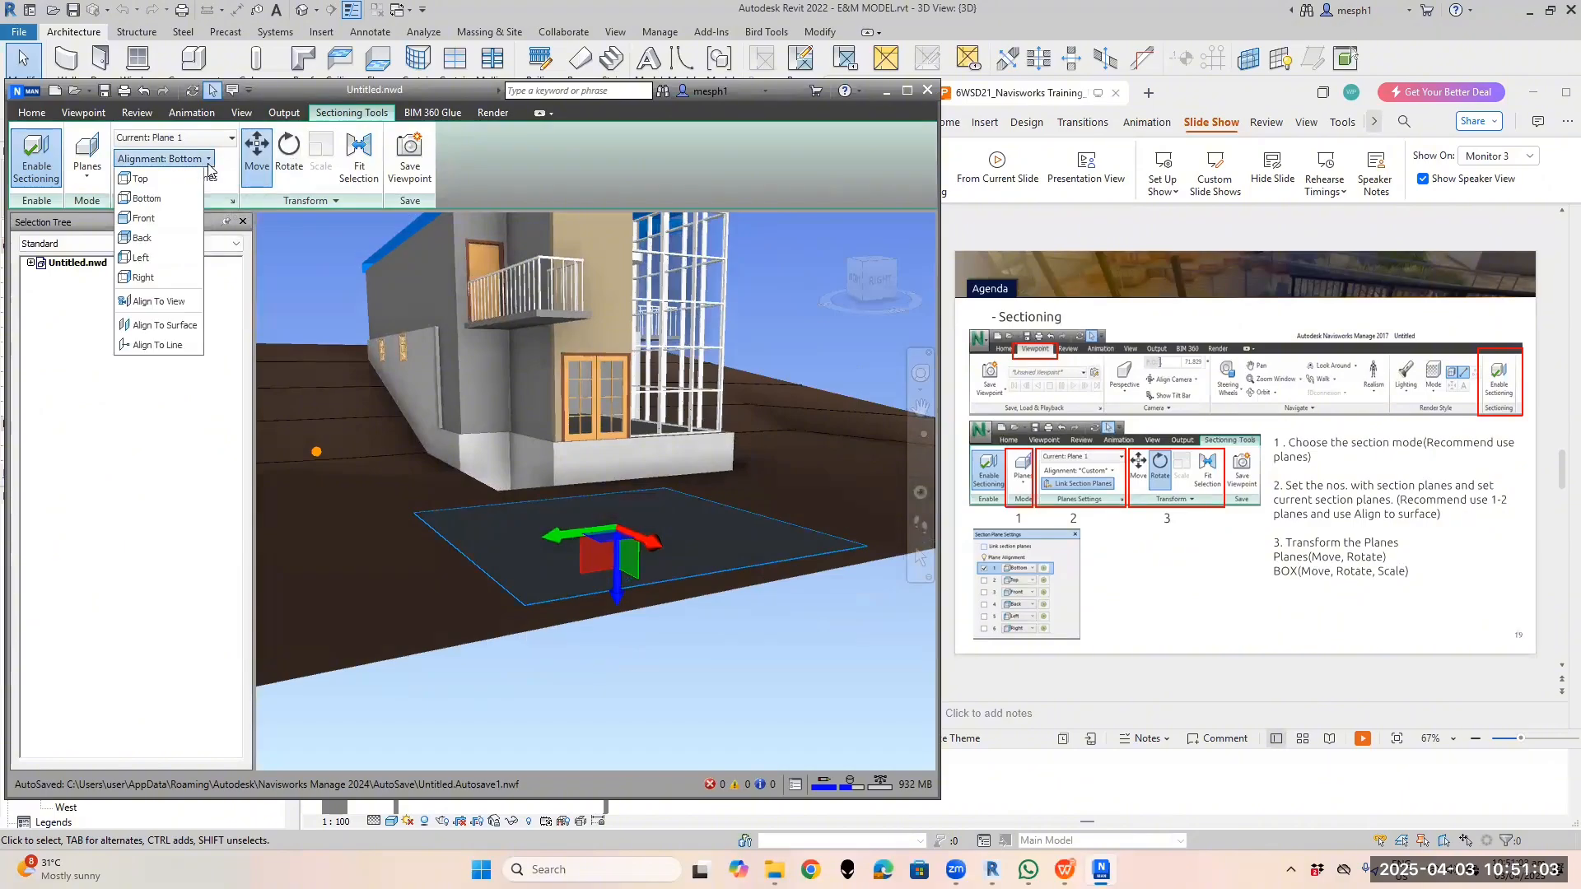
Align Plane 1 to Front and slide the cut into the house to expose the stairs
left_click(171, 221)
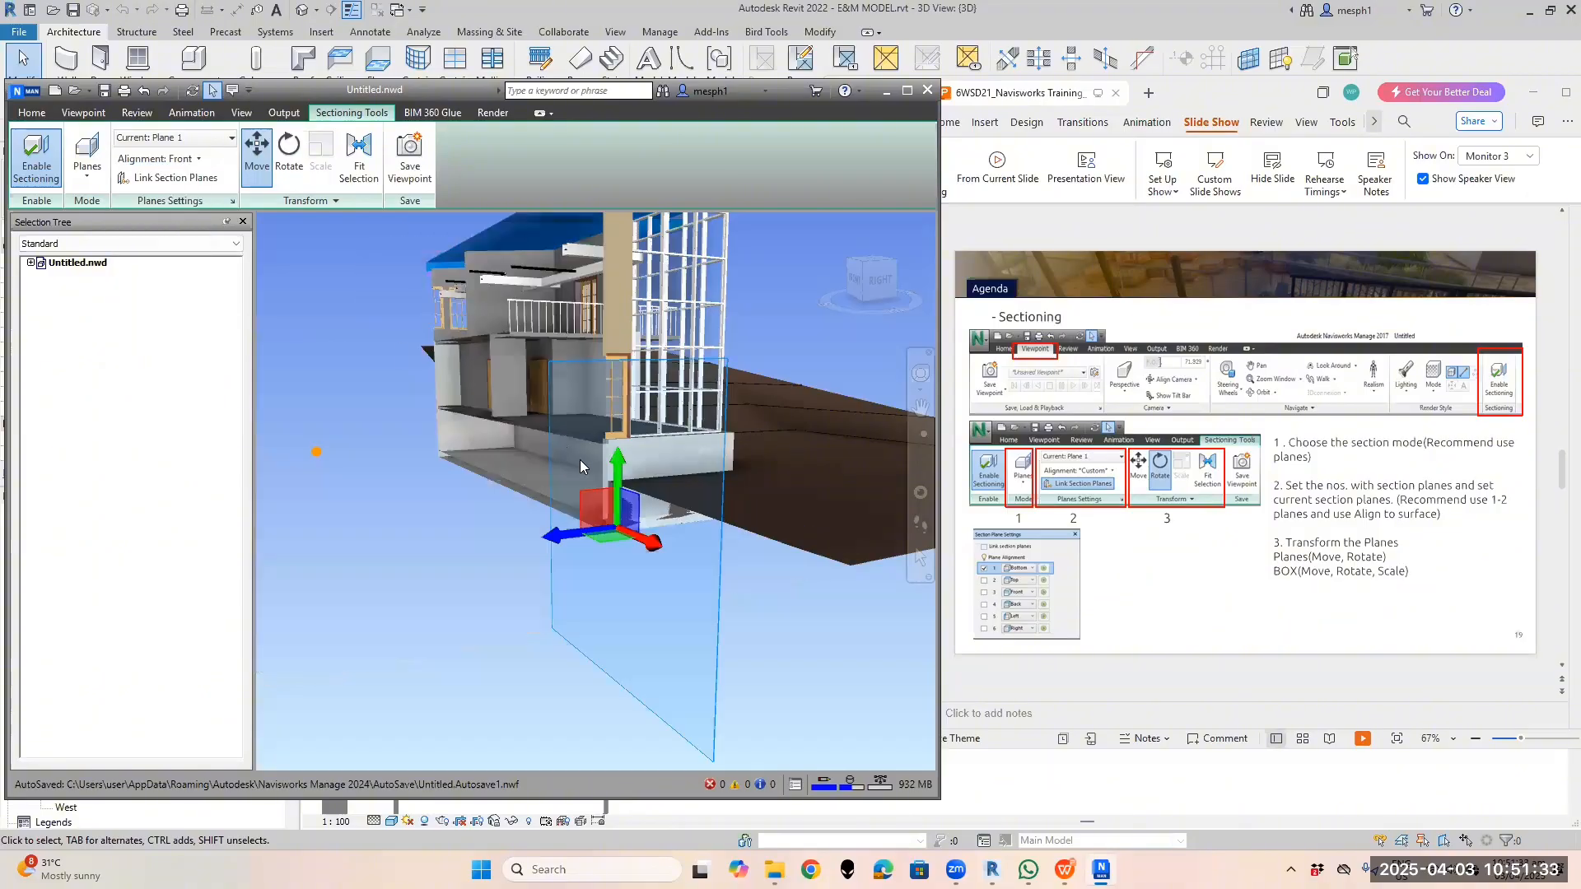
left_click_drag(590, 528, 471, 585)
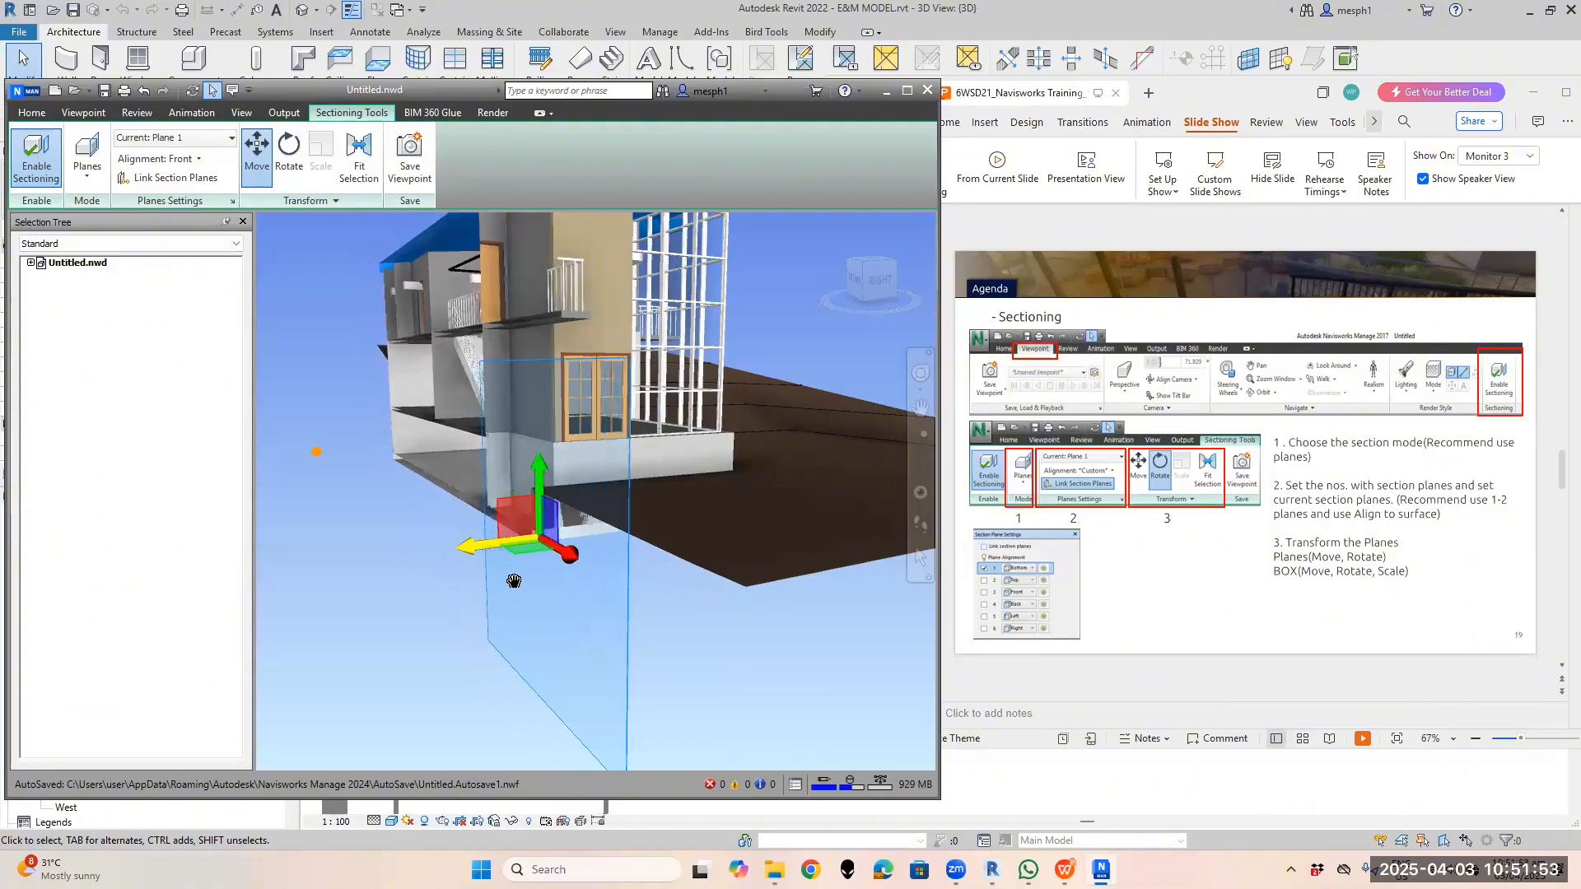
middle_click_drag(507, 580, 451, 602, "shift")
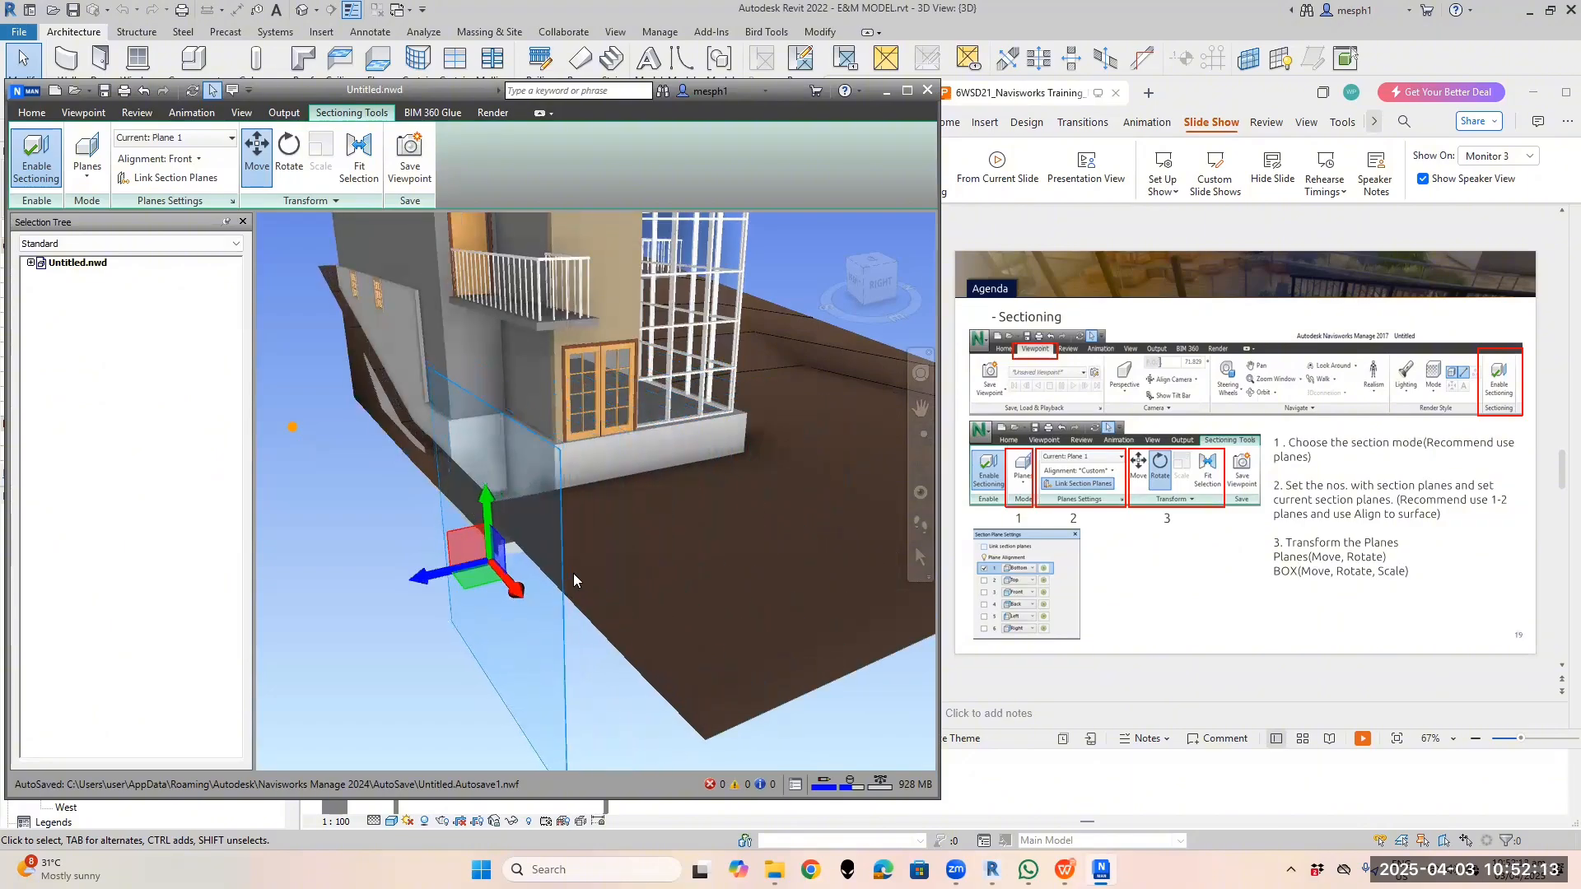
middle_click_drag(439, 576, 522, 591)
left_click_drag(522, 591, 492, 592)
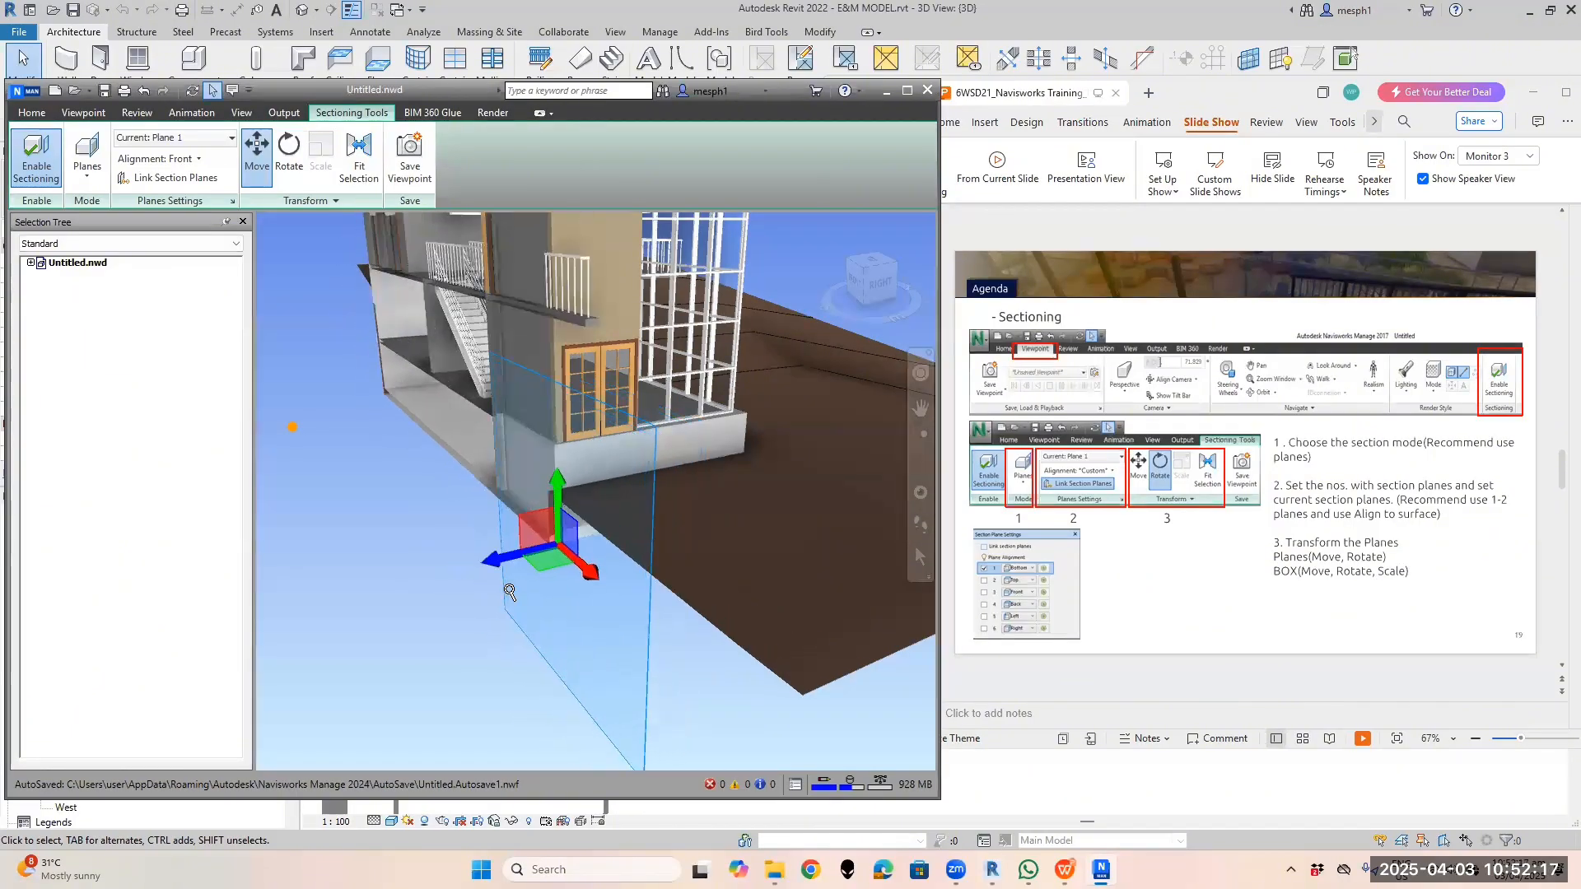
scroll(509, 591, "down", 2)
middle_click_drag(543, 499, 550, 558)
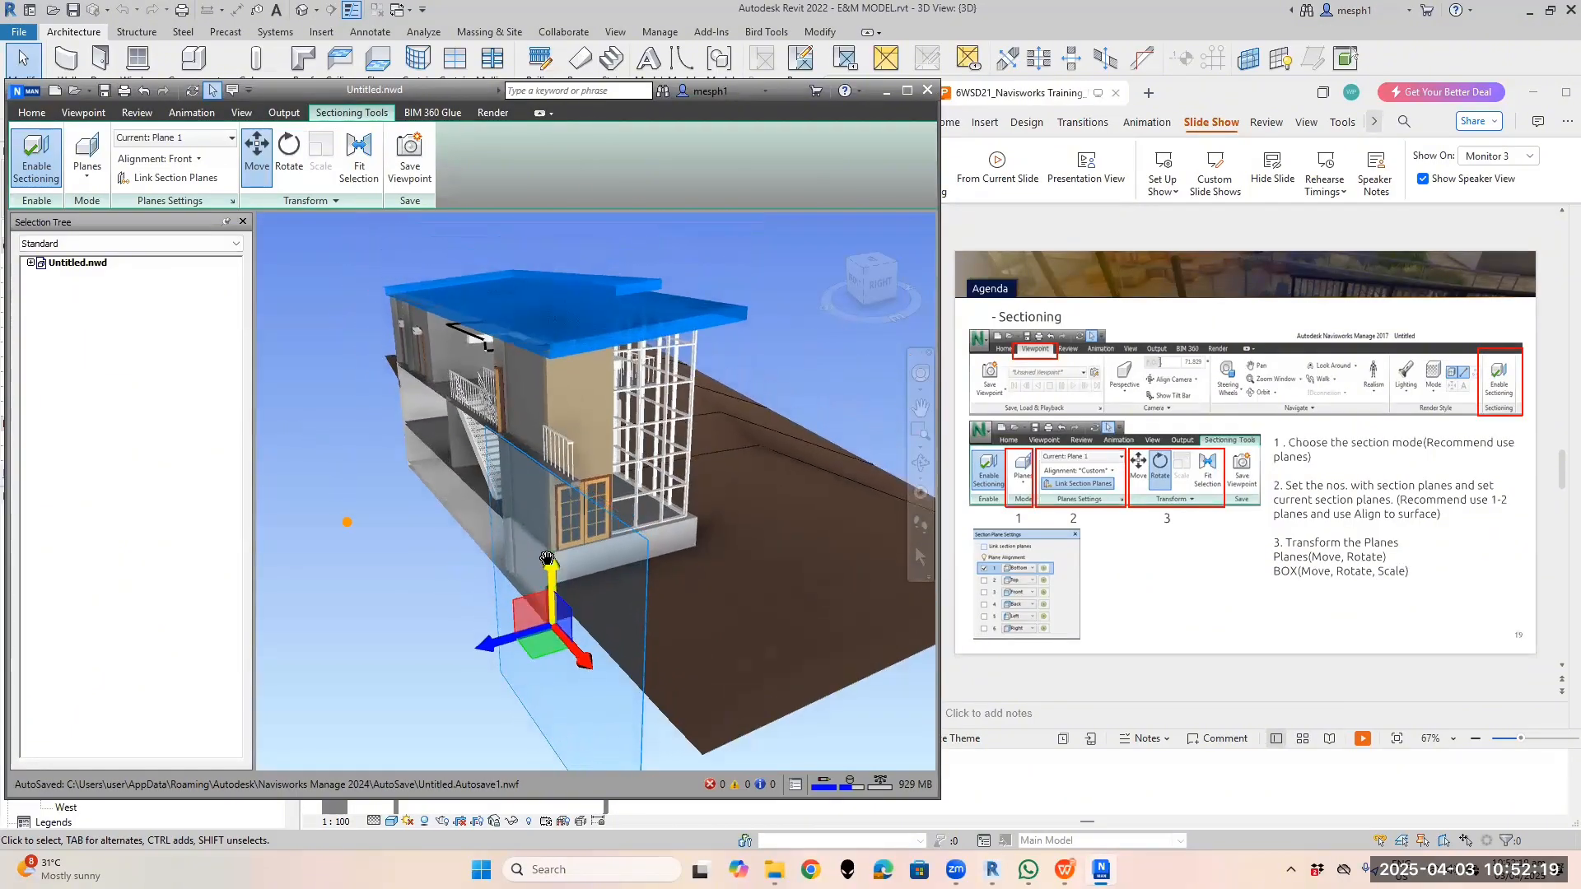
left_click(197, 160)
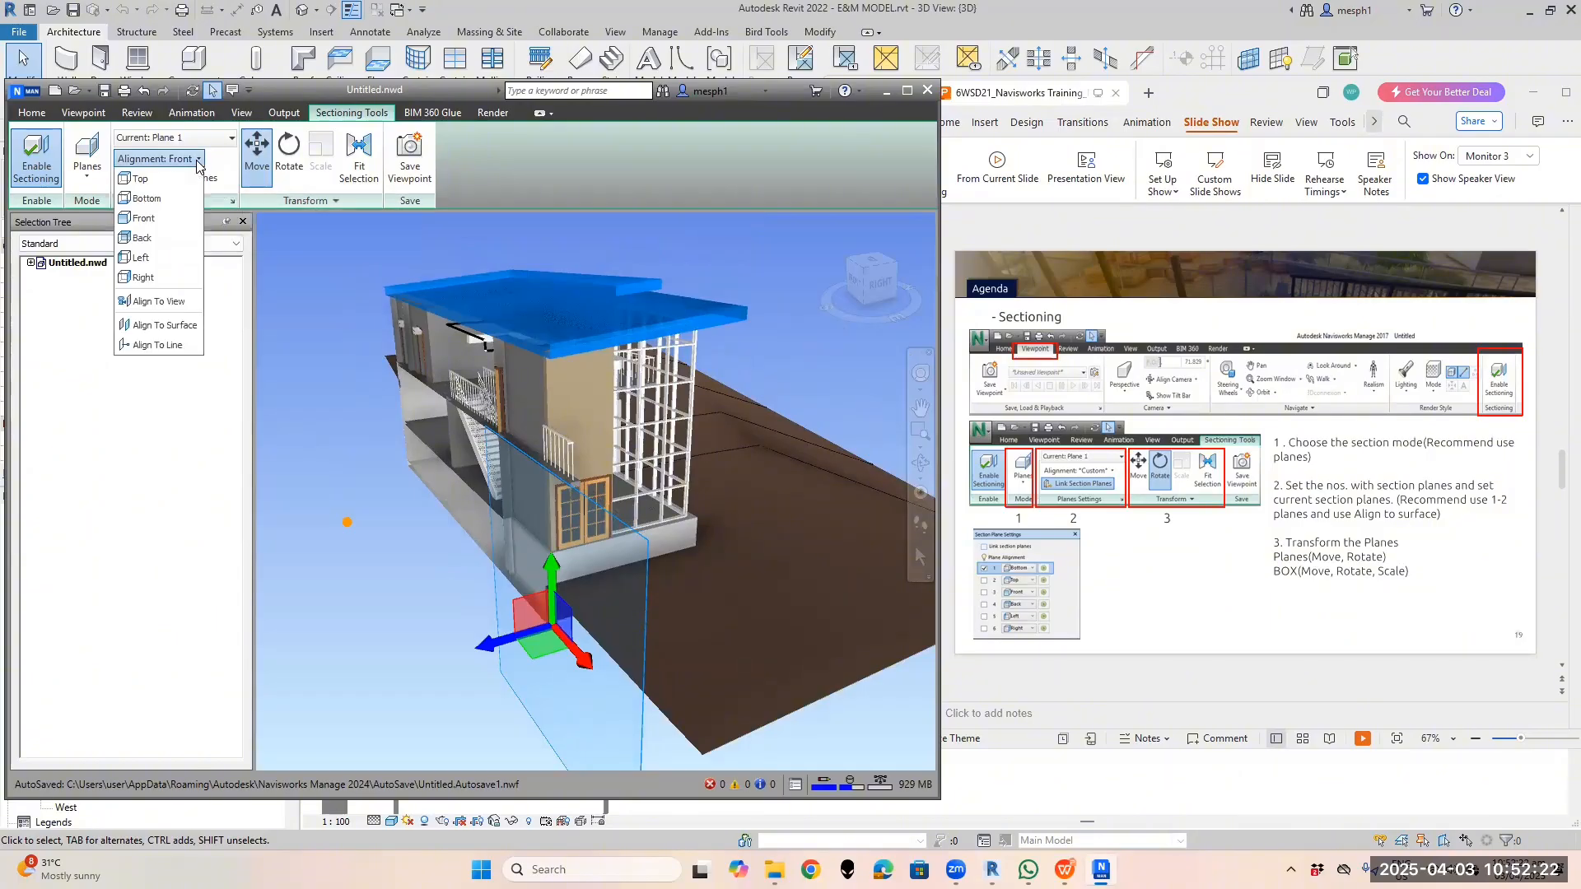
Align Plane 1 to Back and push the cut toward the house, clipping slab and roof
left_click(171, 239)
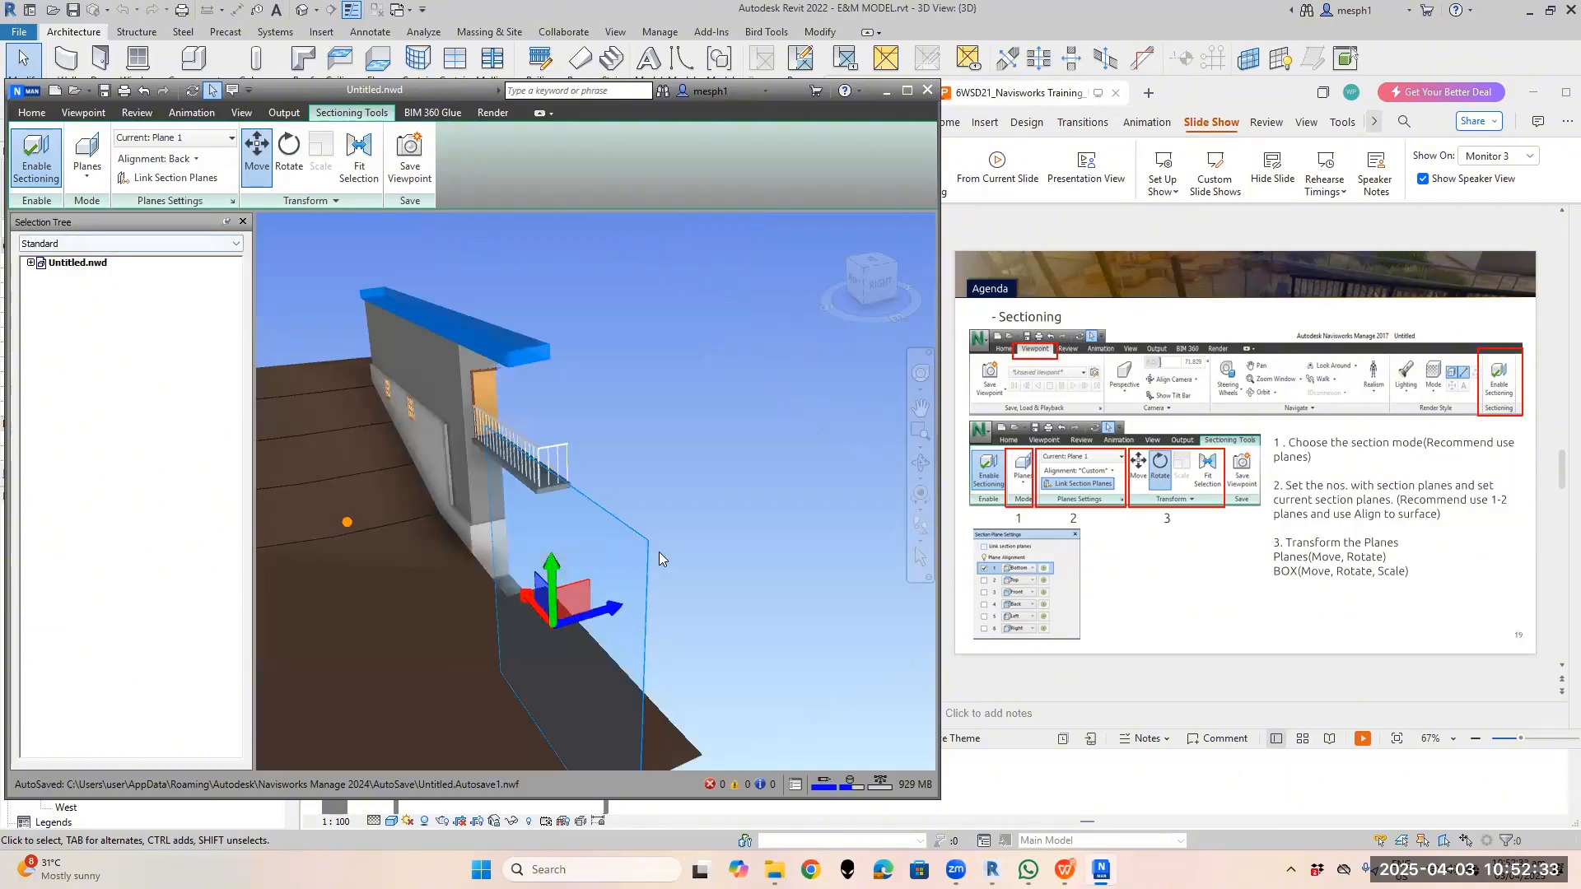
scroll(607, 450, "down", 5)
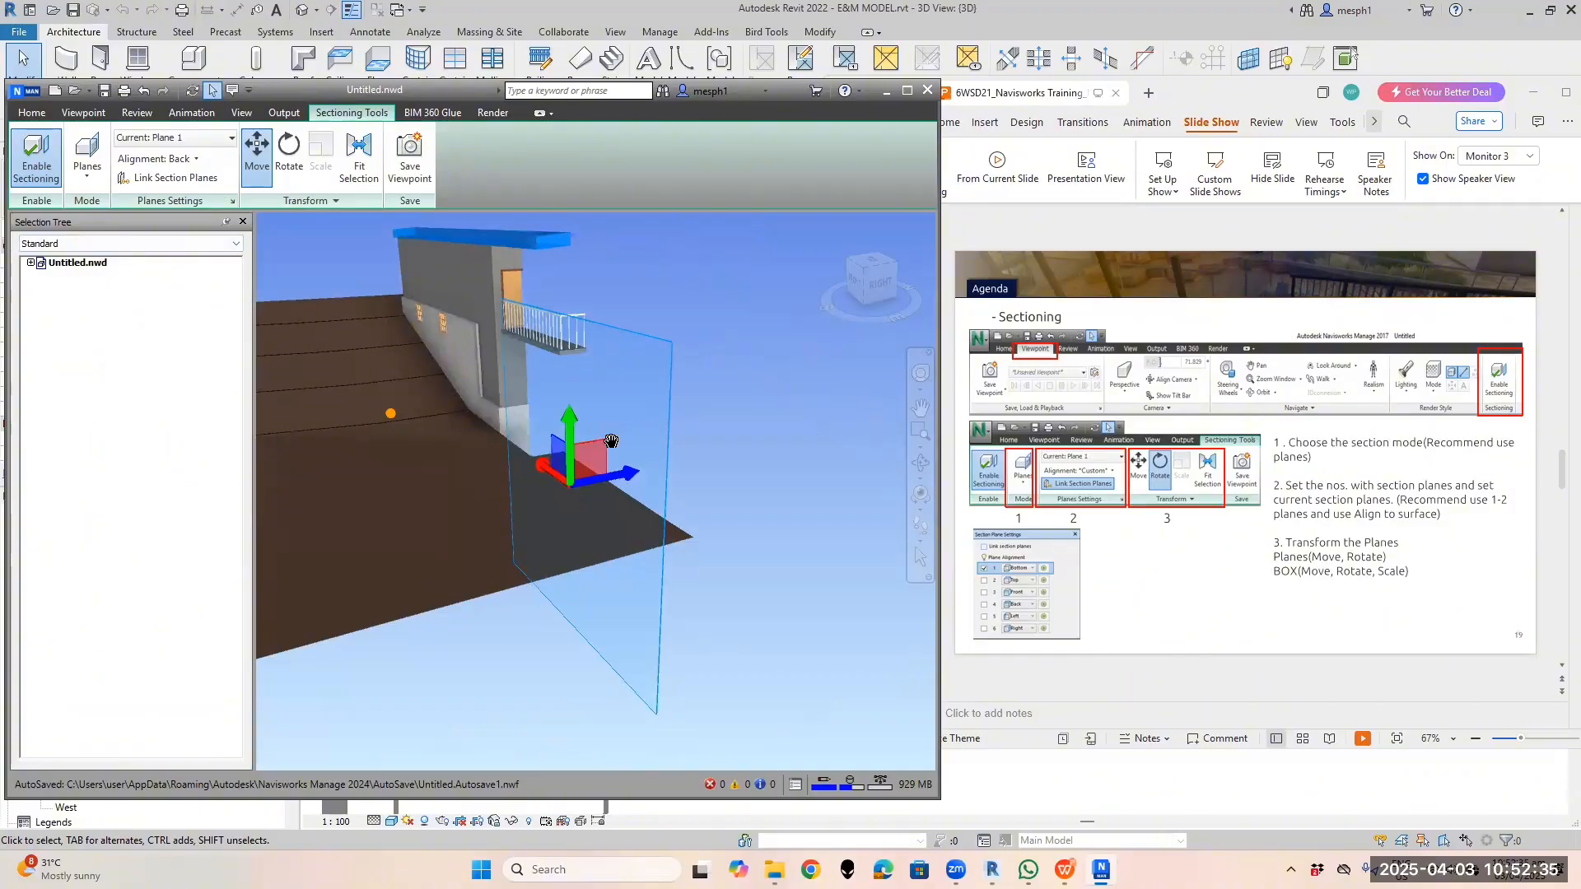
middle_click_drag(596, 469, 508, 508, "shift")
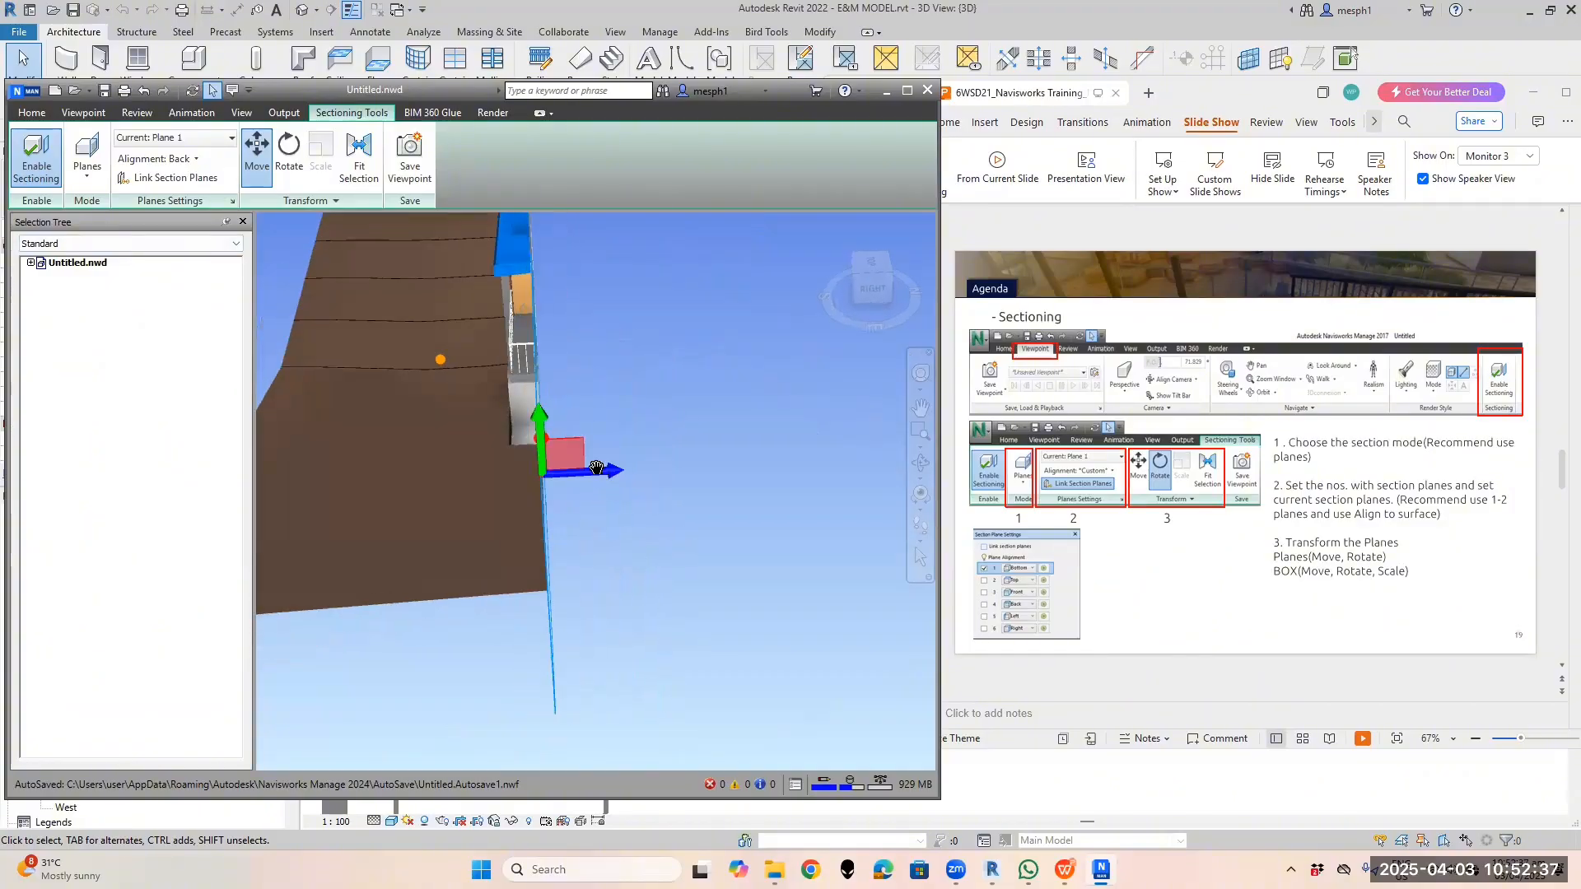
middle_click_drag(653, 482, 591, 505, "shift")
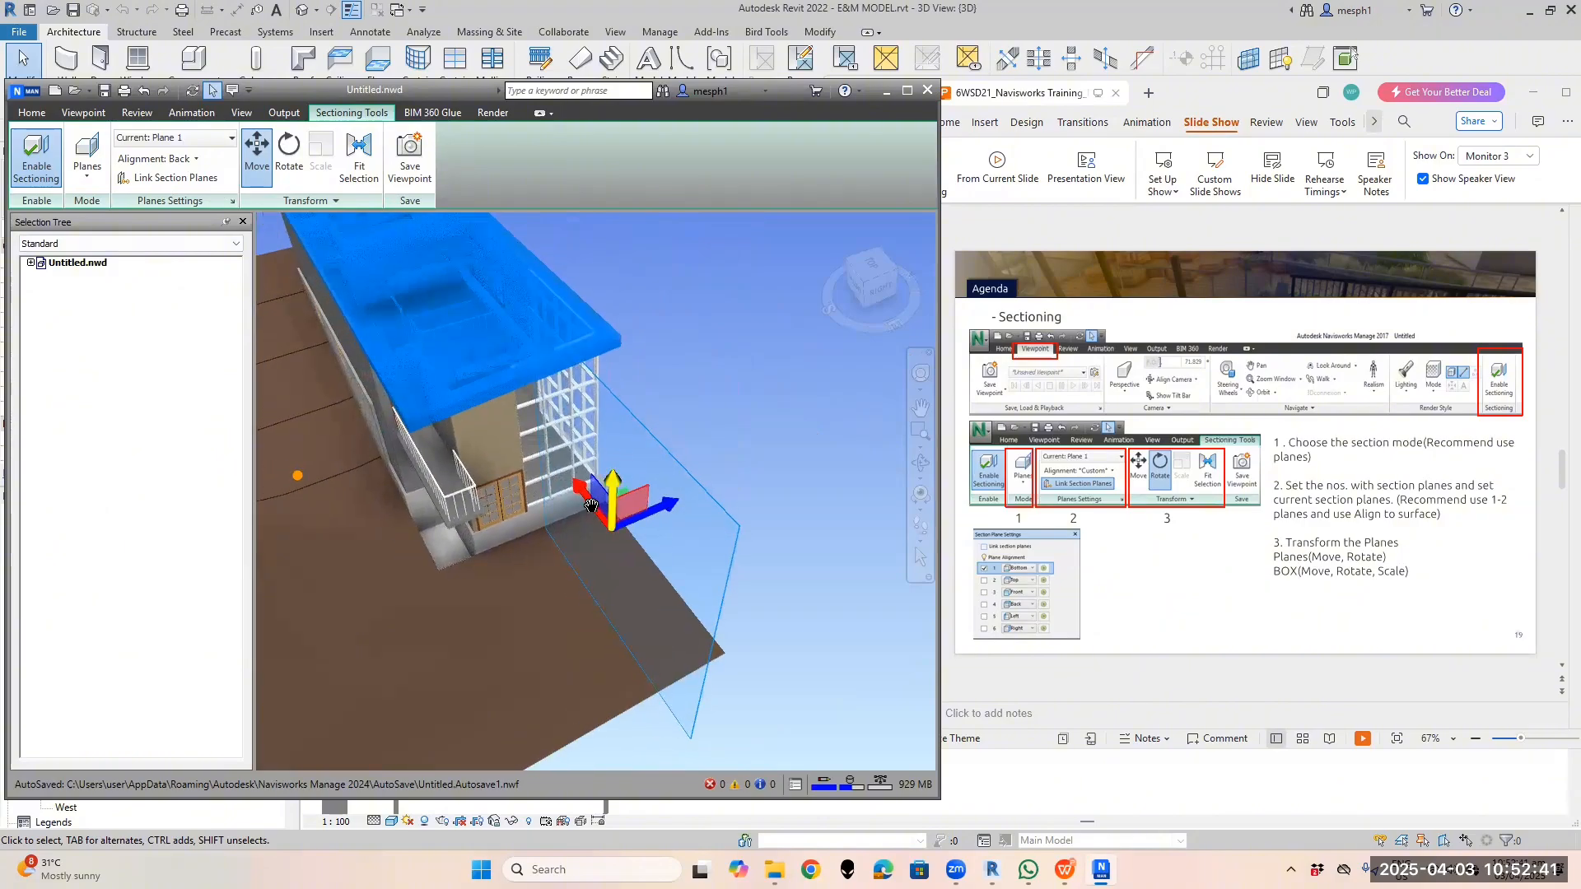
left_click_drag(691, 511, 699, 509)
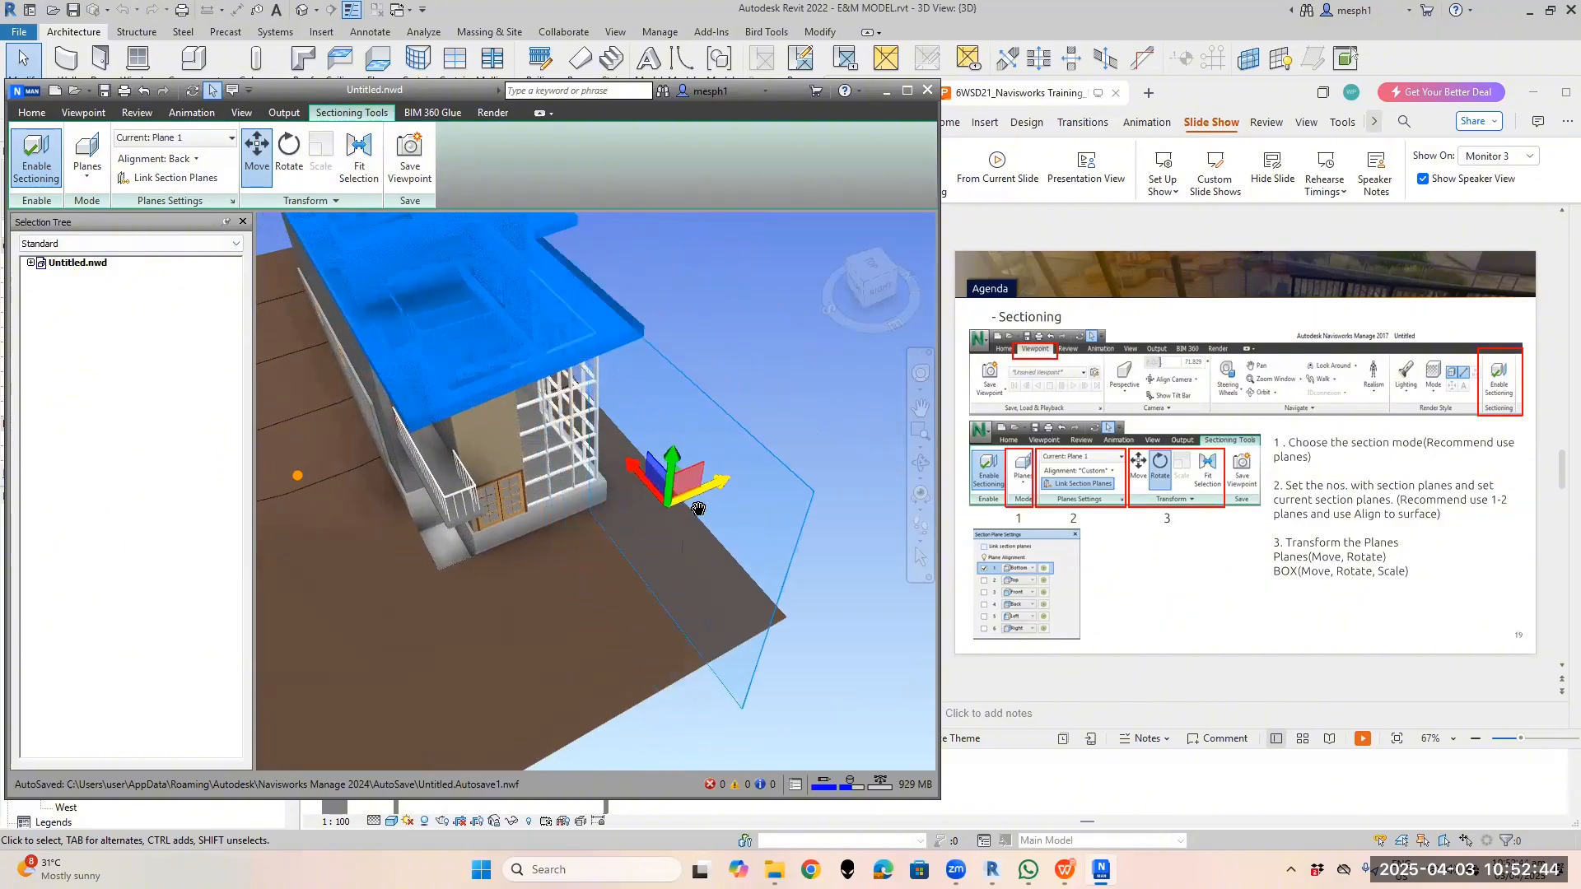
middle_click_drag(699, 509, 723, 539, "shift")
left_click_drag(732, 534, 685, 537)
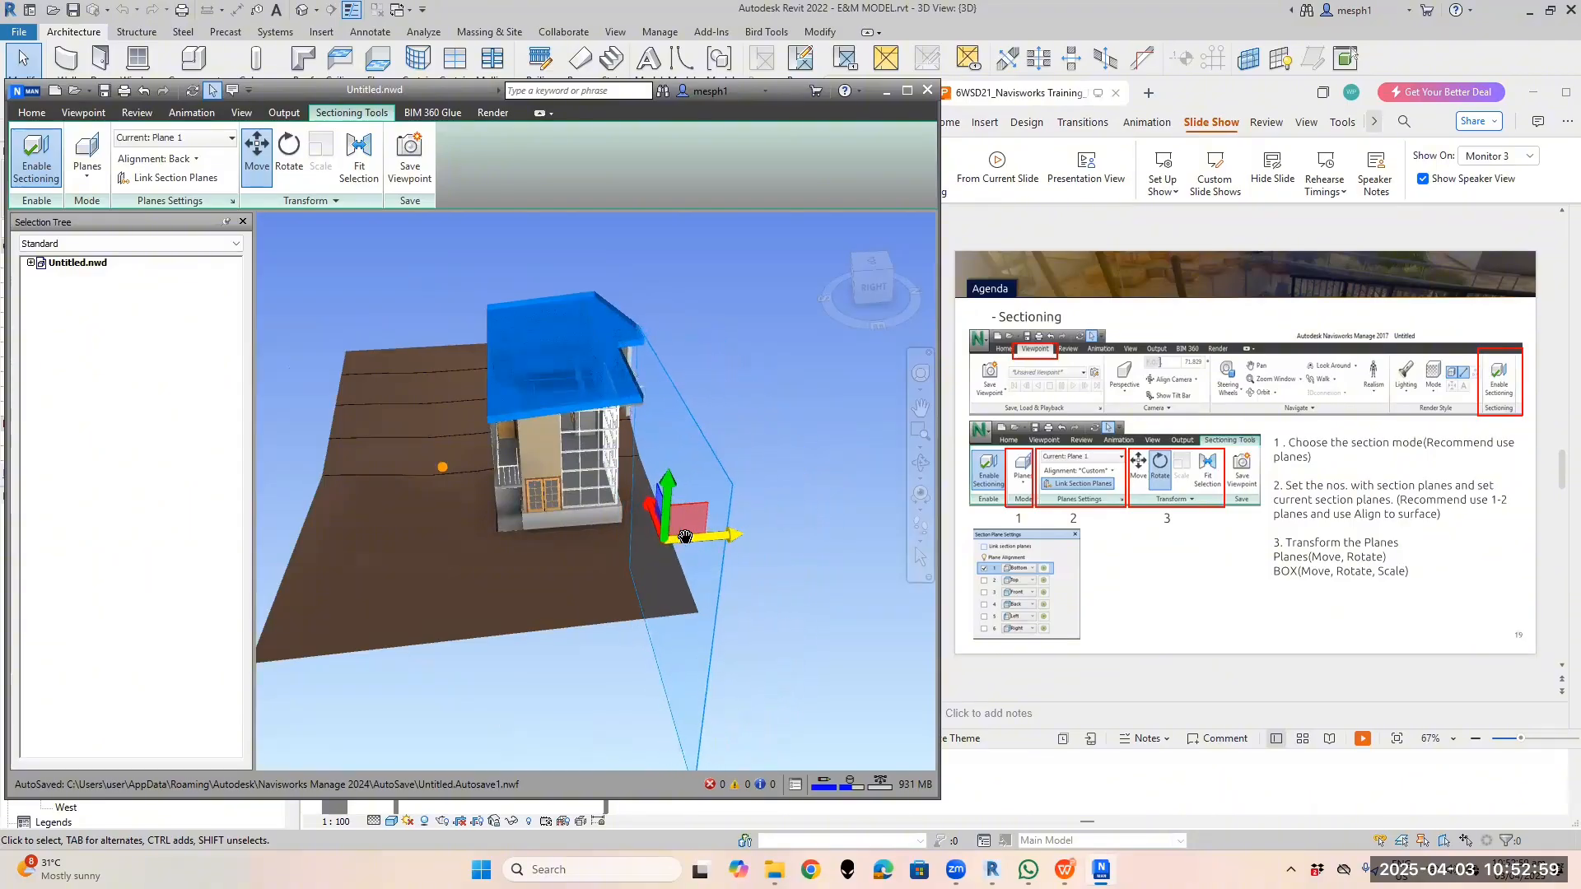
middle_click_drag(656, 534, 633, 511, "shift")
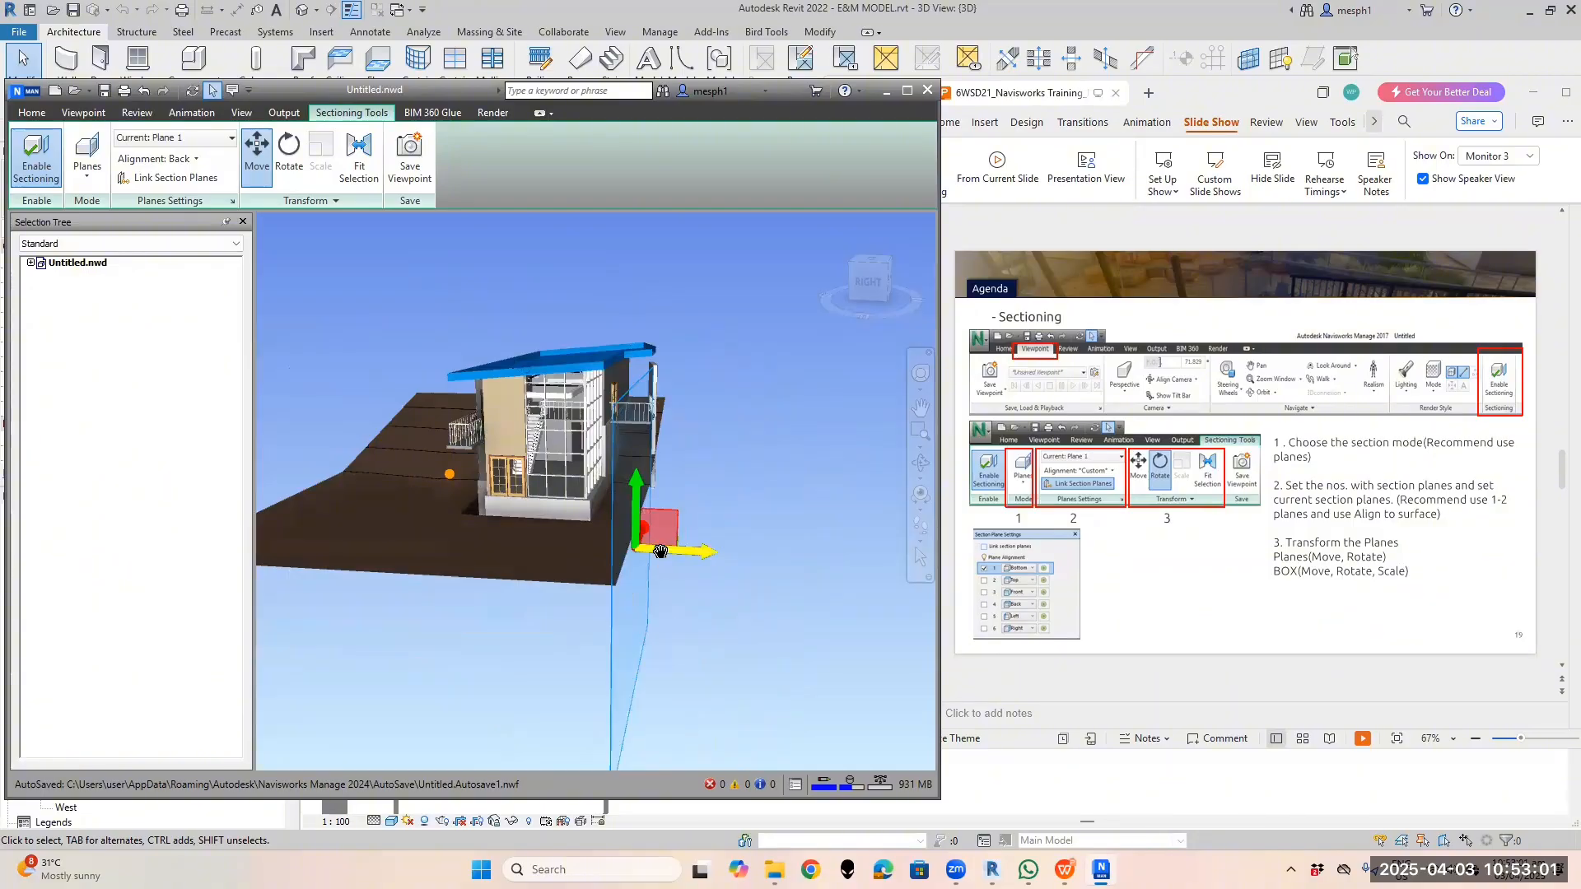
left_click_drag(659, 550, 609, 530)
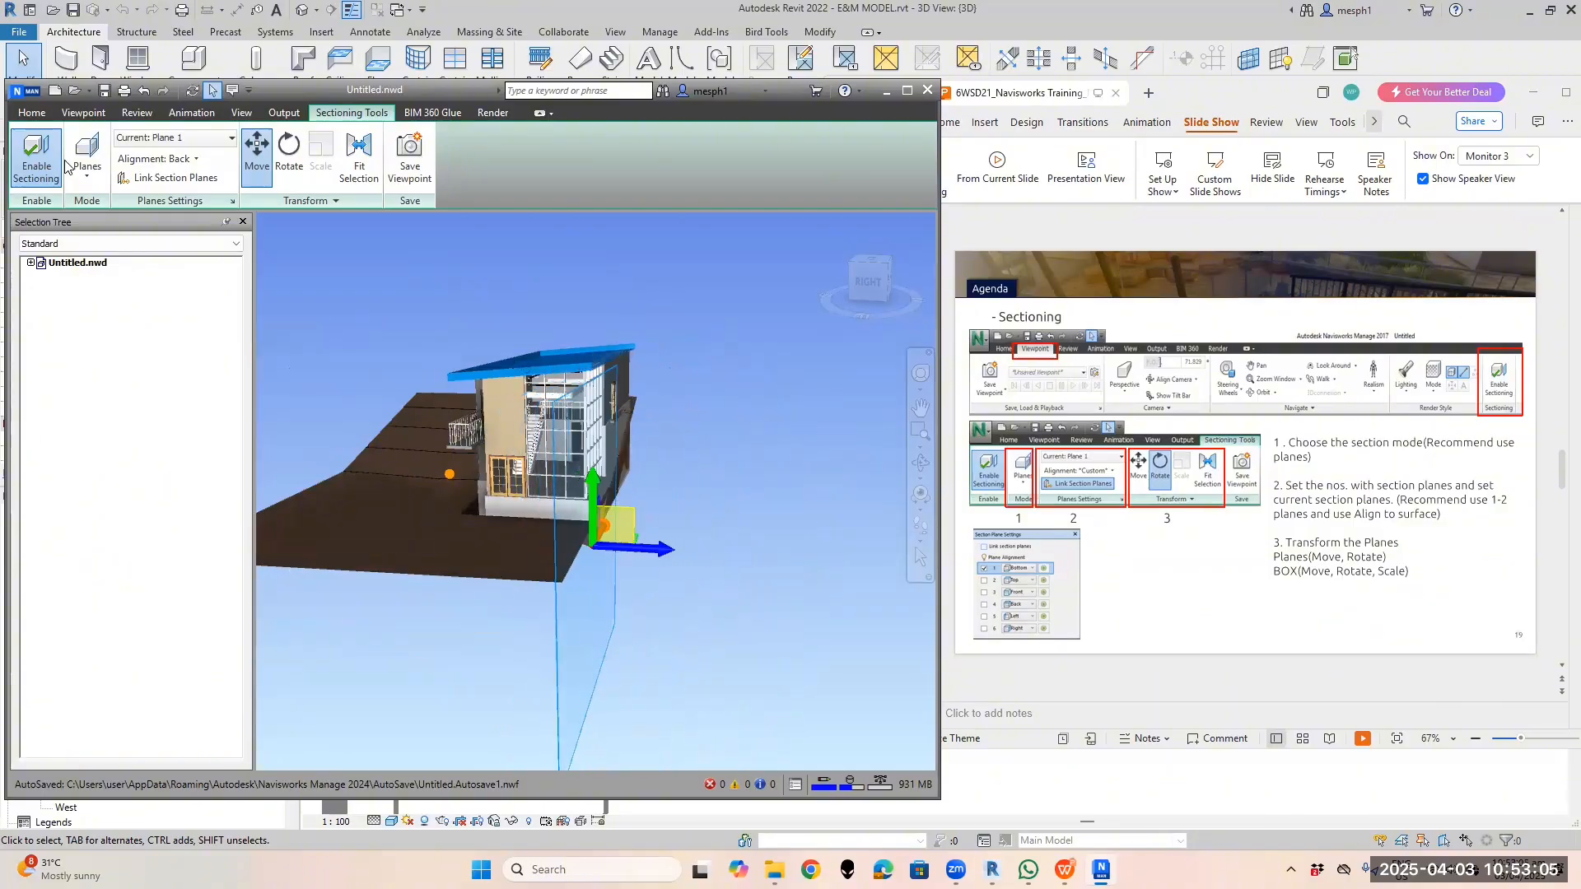
Align Plane 1 to Left and move it to reveal the building
left_click(198, 159)
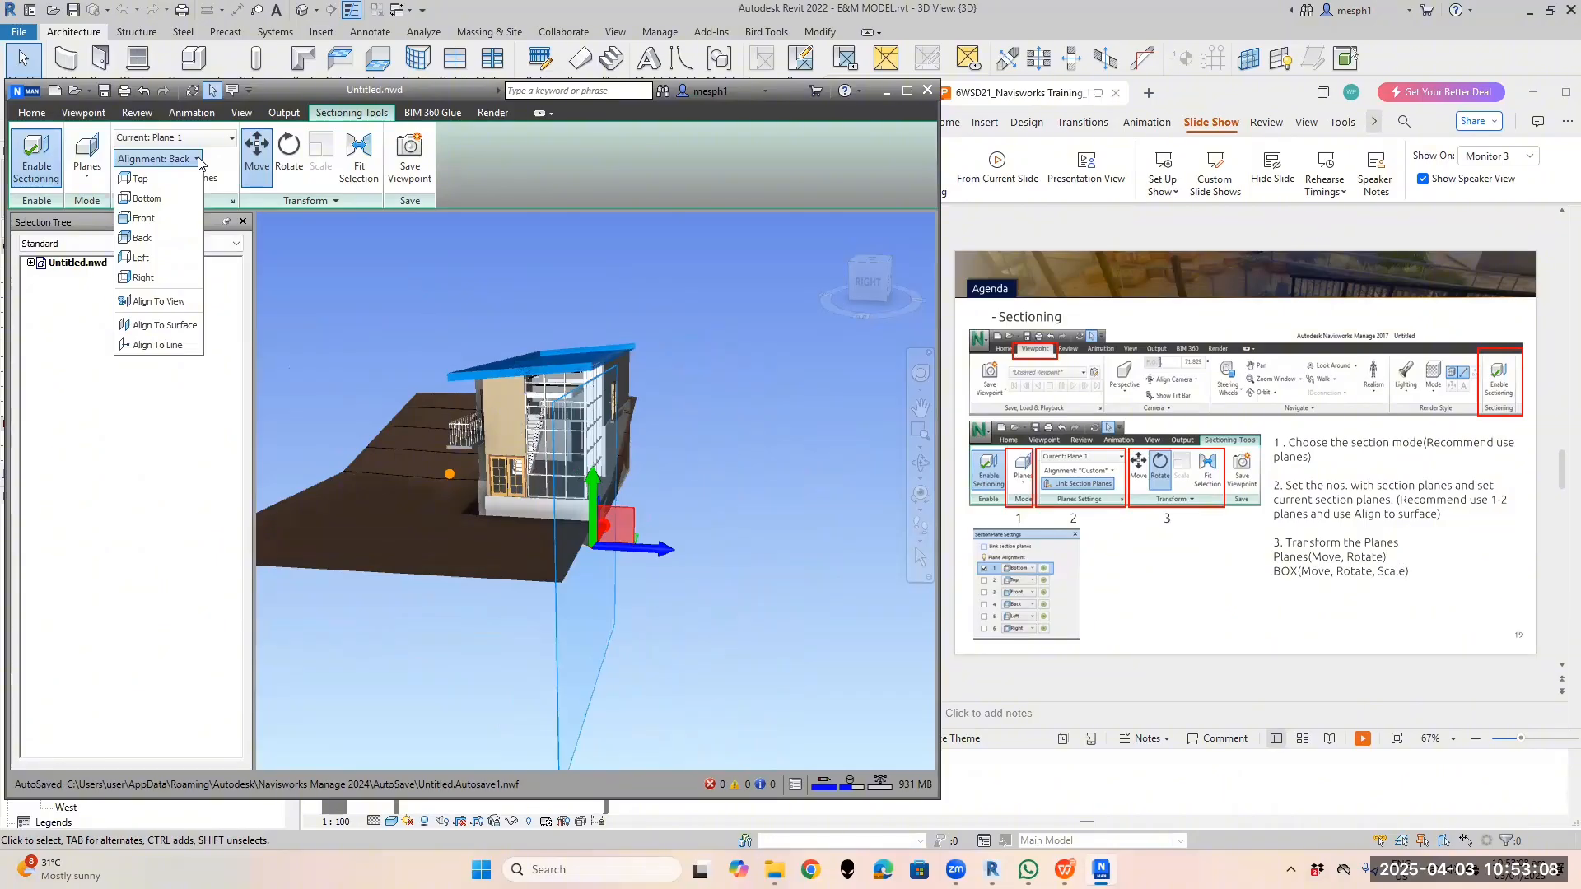
left_click(198, 161)
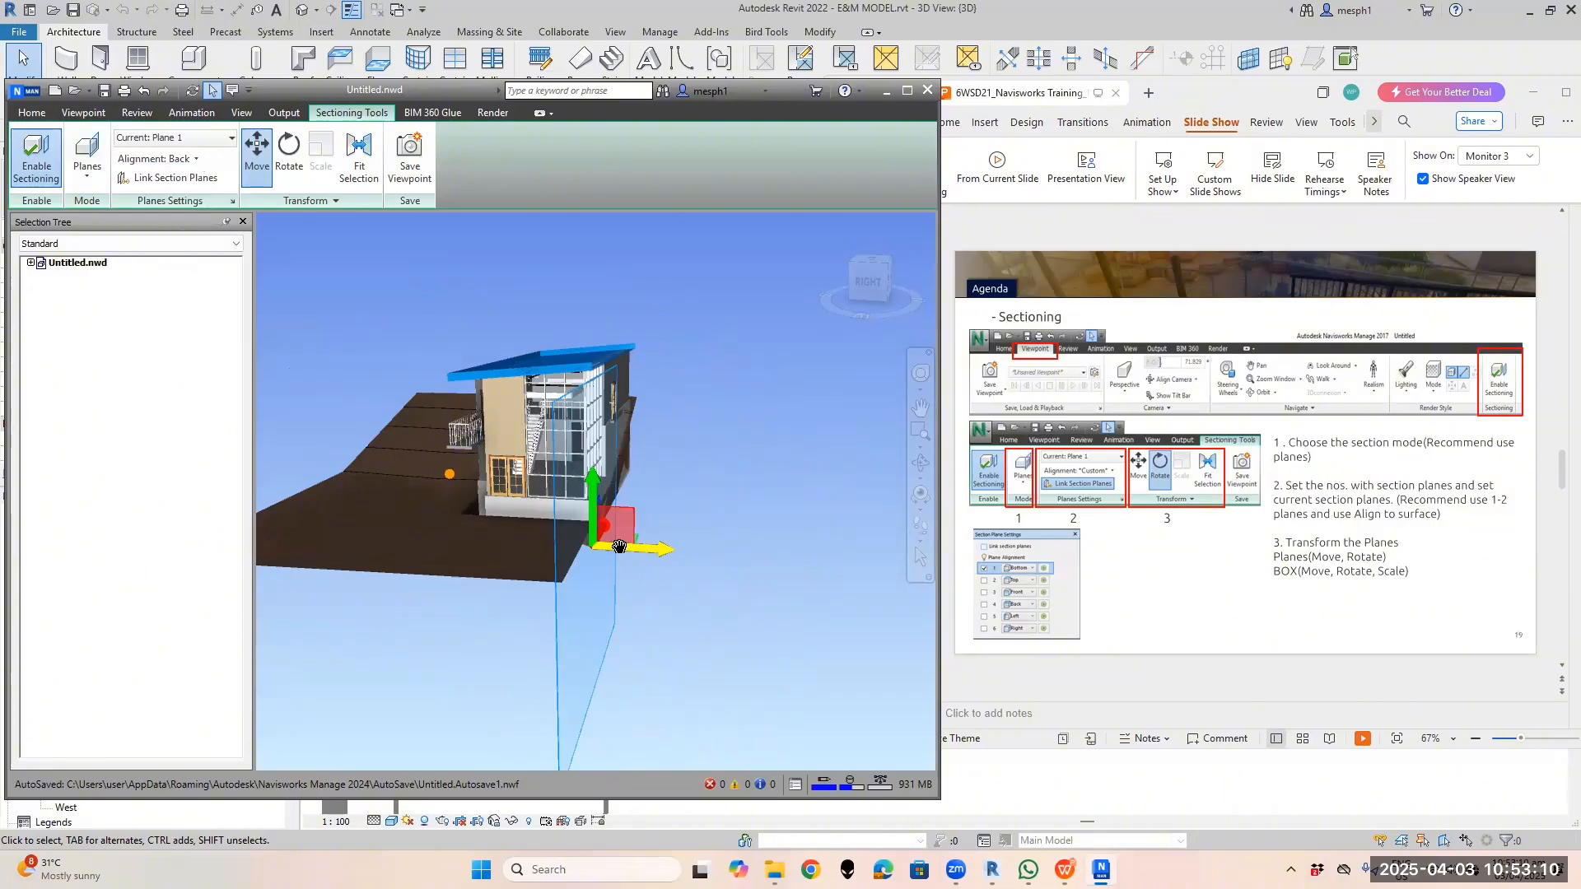
mouse_move(613, 547)
left_mouse_down()
mouse_move(593, 547)
mouse_move(707, 548)
mouse_move(613, 549)
left_mouse_up()
left_click(194, 159)
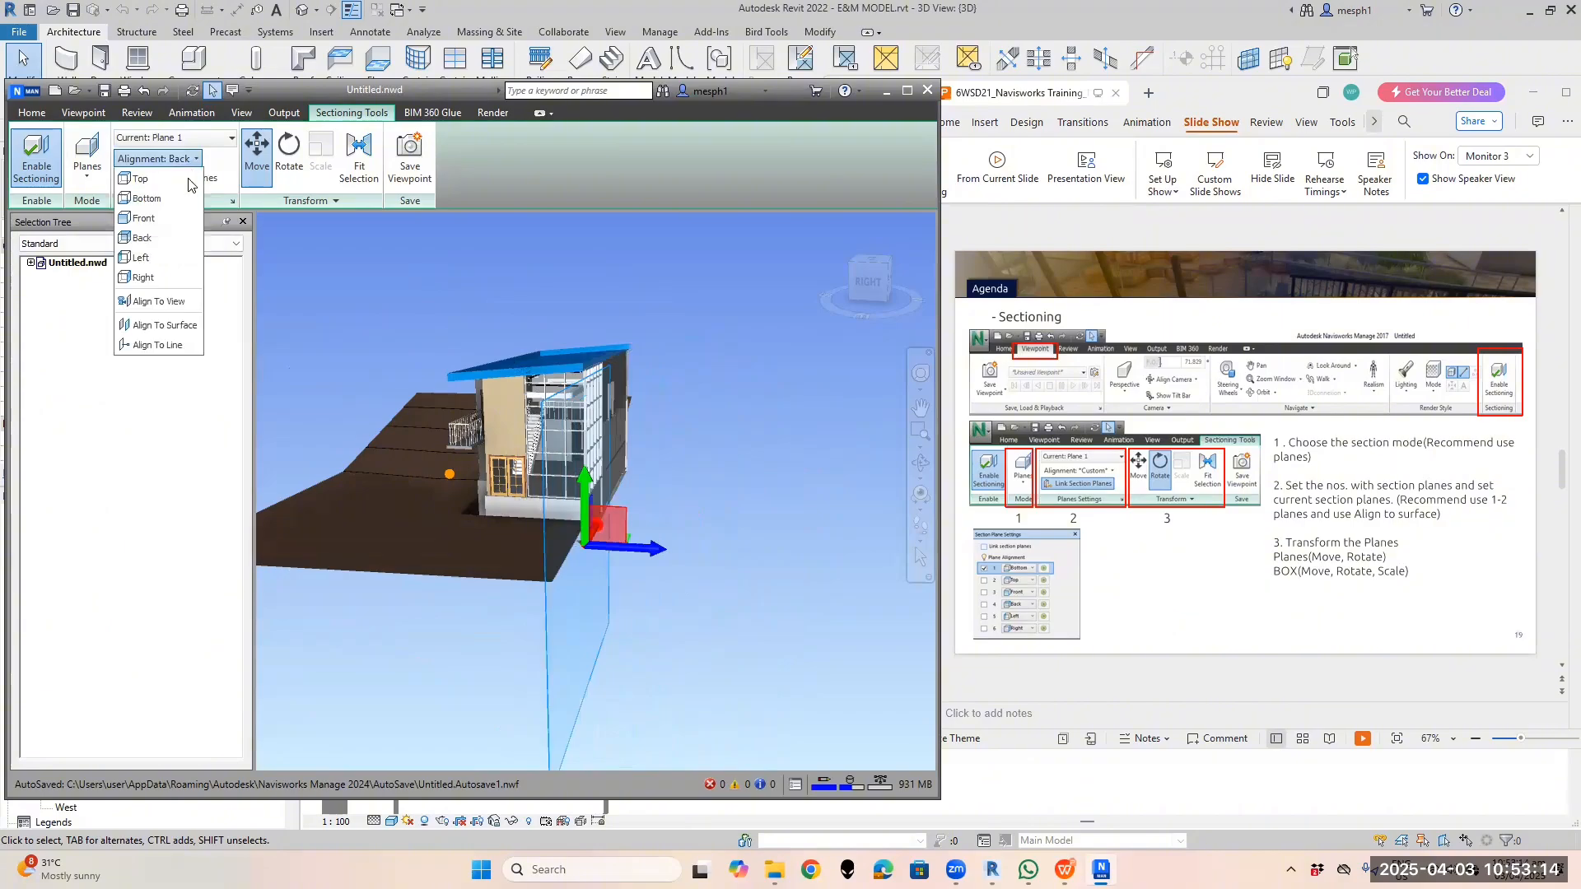
left_click(141, 258)
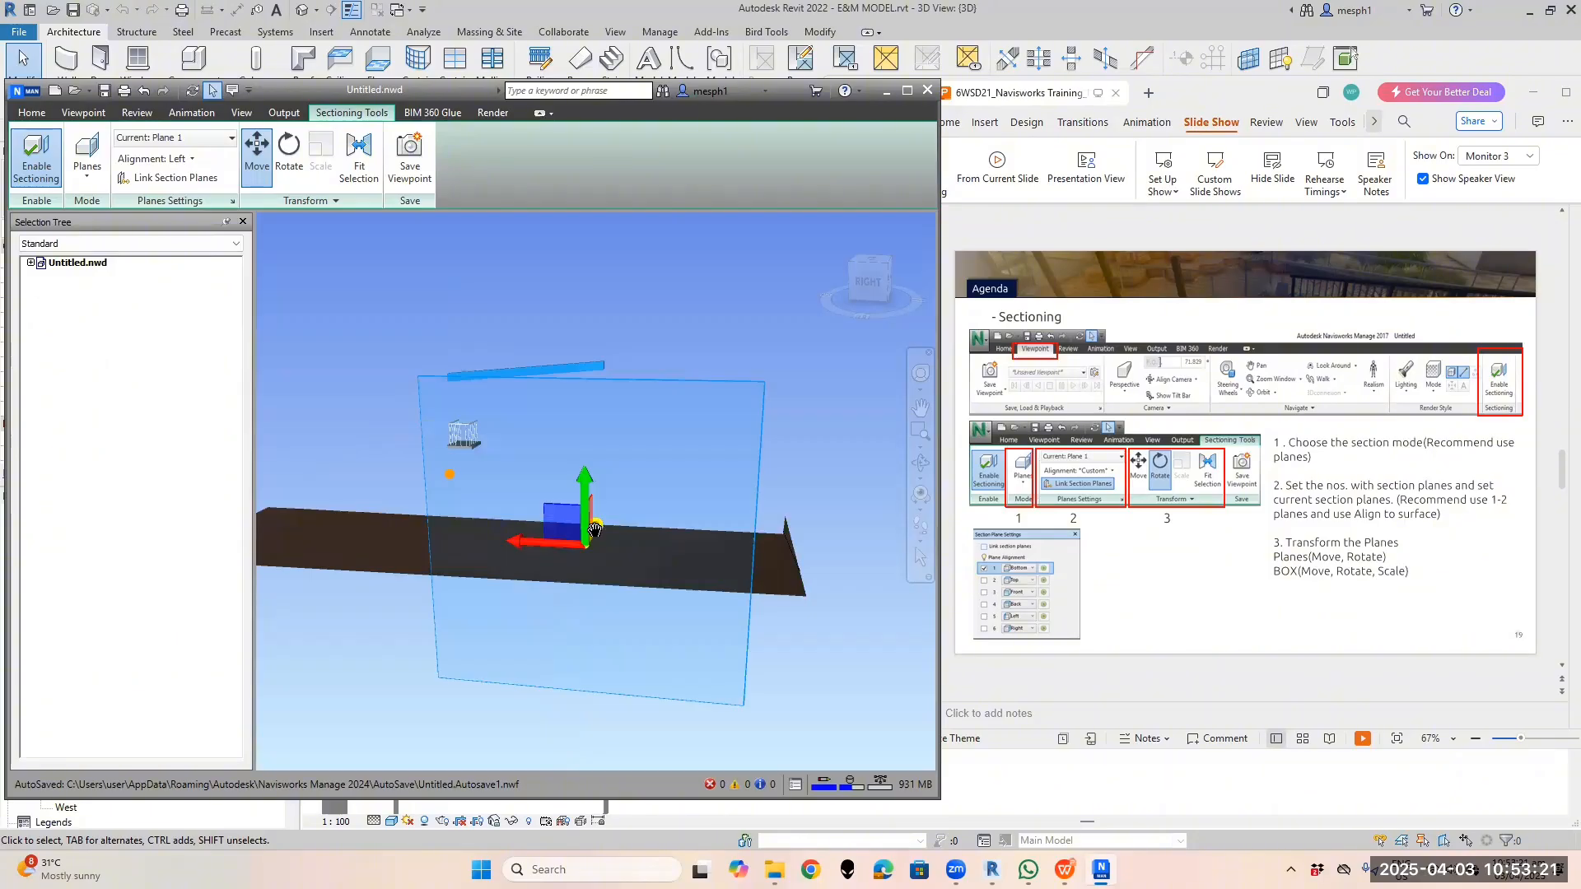
left_click_drag(594, 530, 646, 418)
Slide the left section cut onto the house, exposing part of its interior
middle_click_drag(647, 417, 566, 488, "shift")
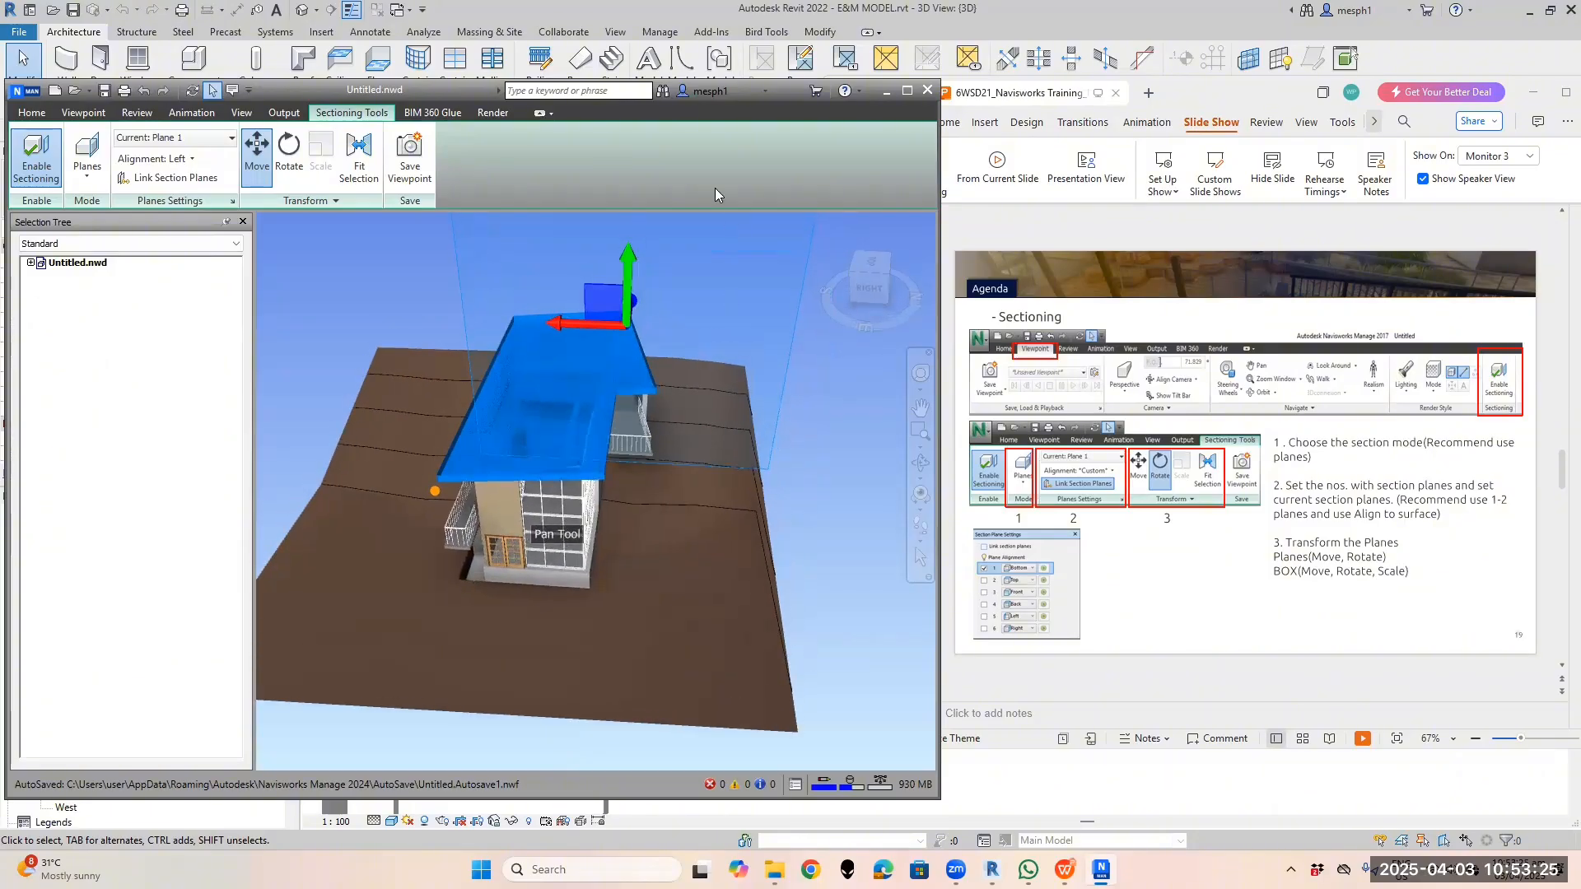
middle_click_drag(668, 335, 771, 402, "shift")
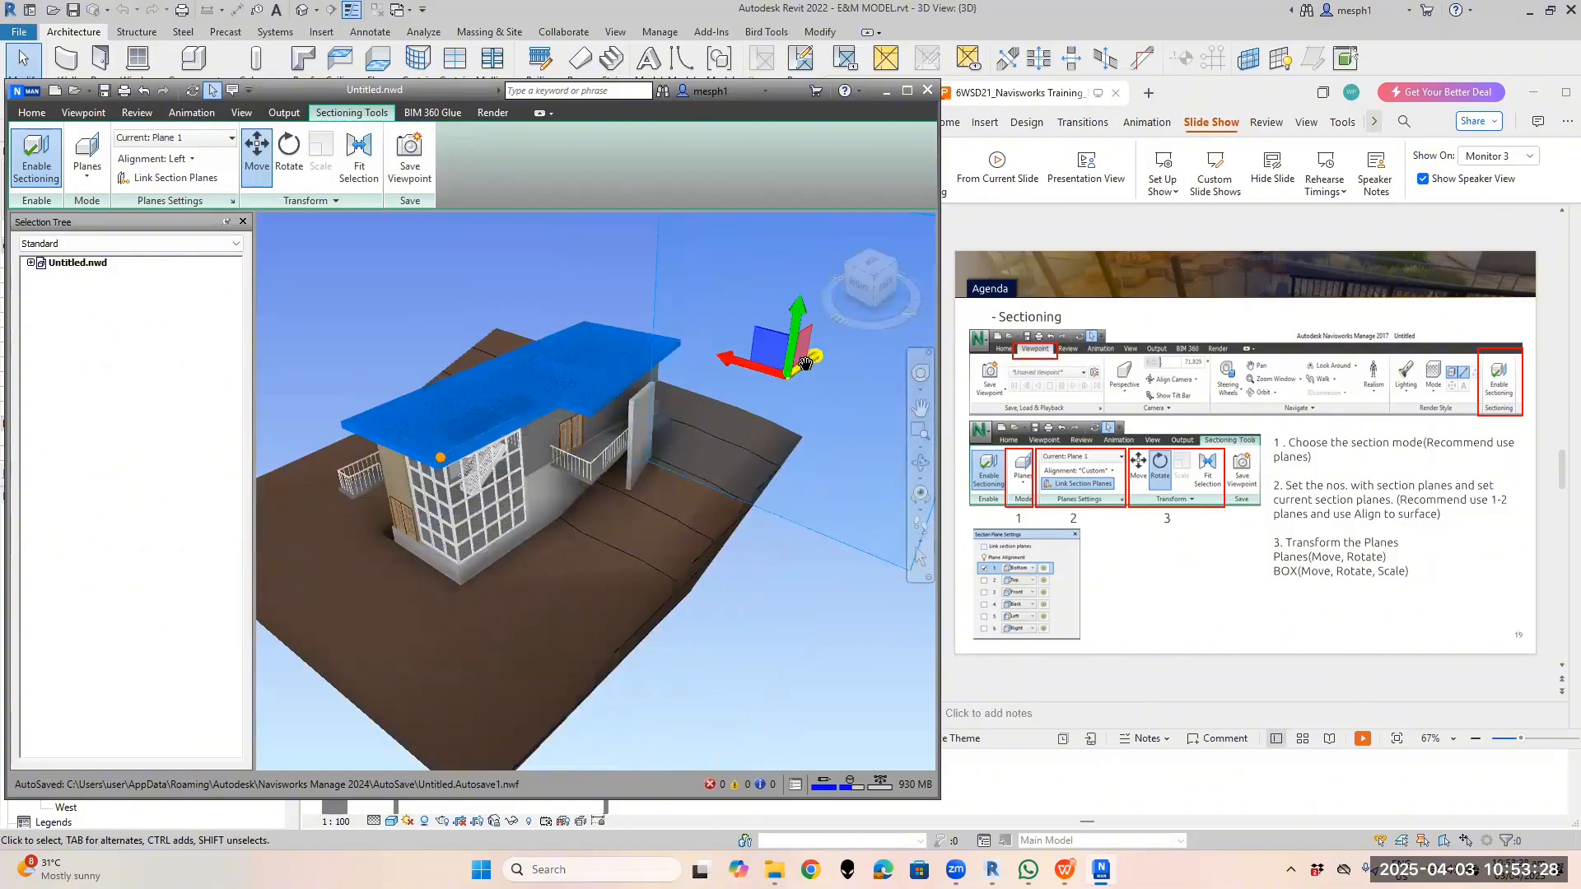
left_click_drag(806, 364, 644, 457)
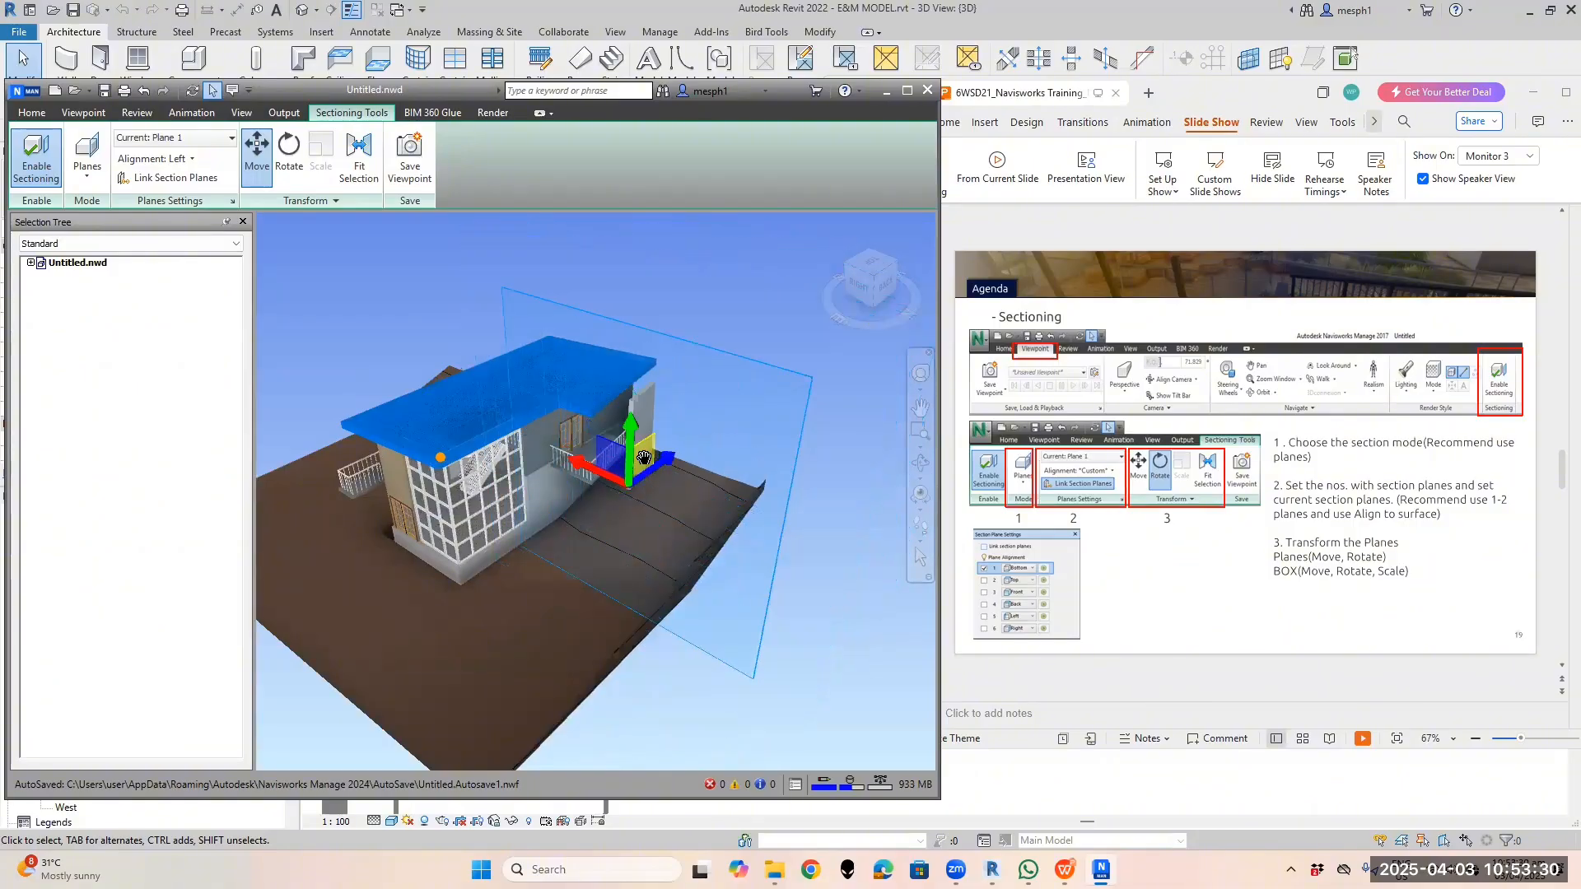
scroll(646, 478, "up", 2)
middle_click_drag(644, 504, 609, 607, "shift")
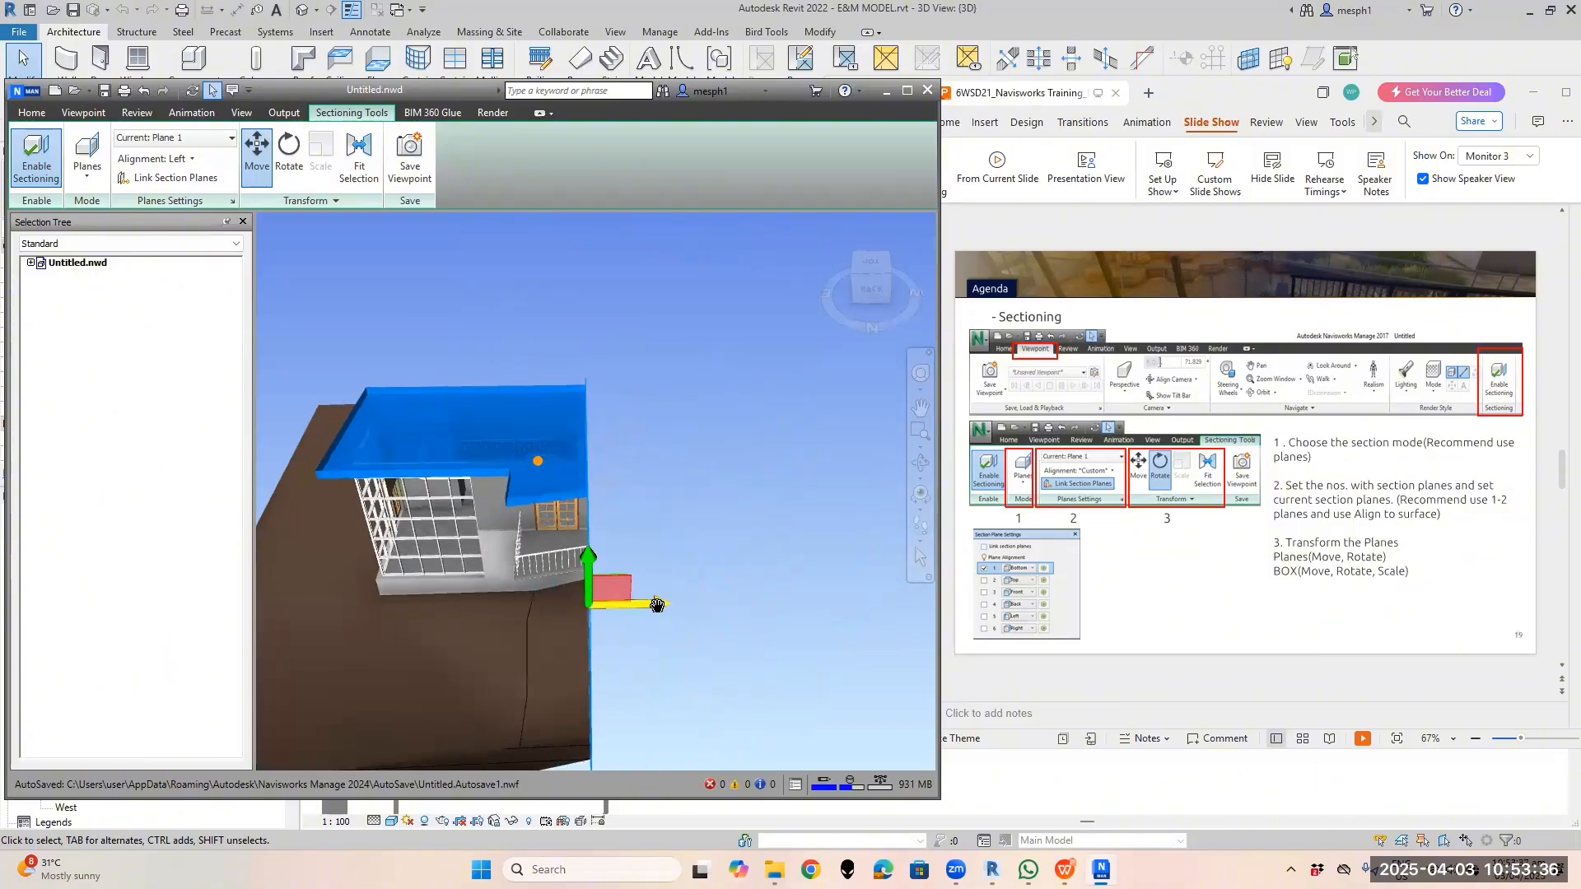
left_click_drag(658, 606, 804, 580)
middle_click_drag(709, 569, 612, 478, "shift")
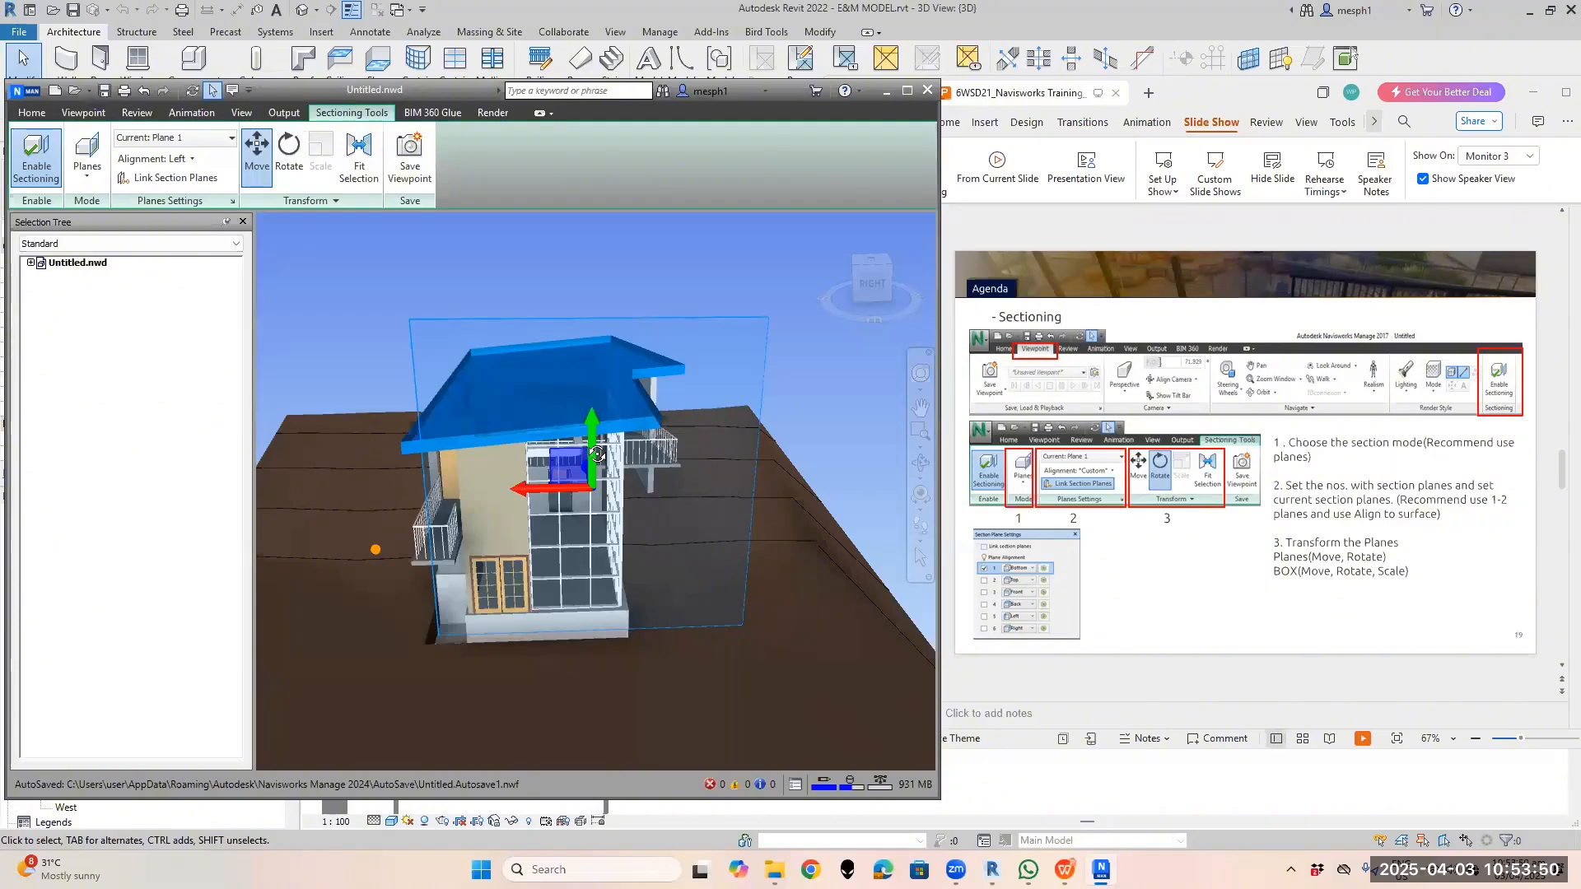
Orbit around the sectioned house to review it from the front and left
middle_click_drag(598, 455, 557, 452, "shift")
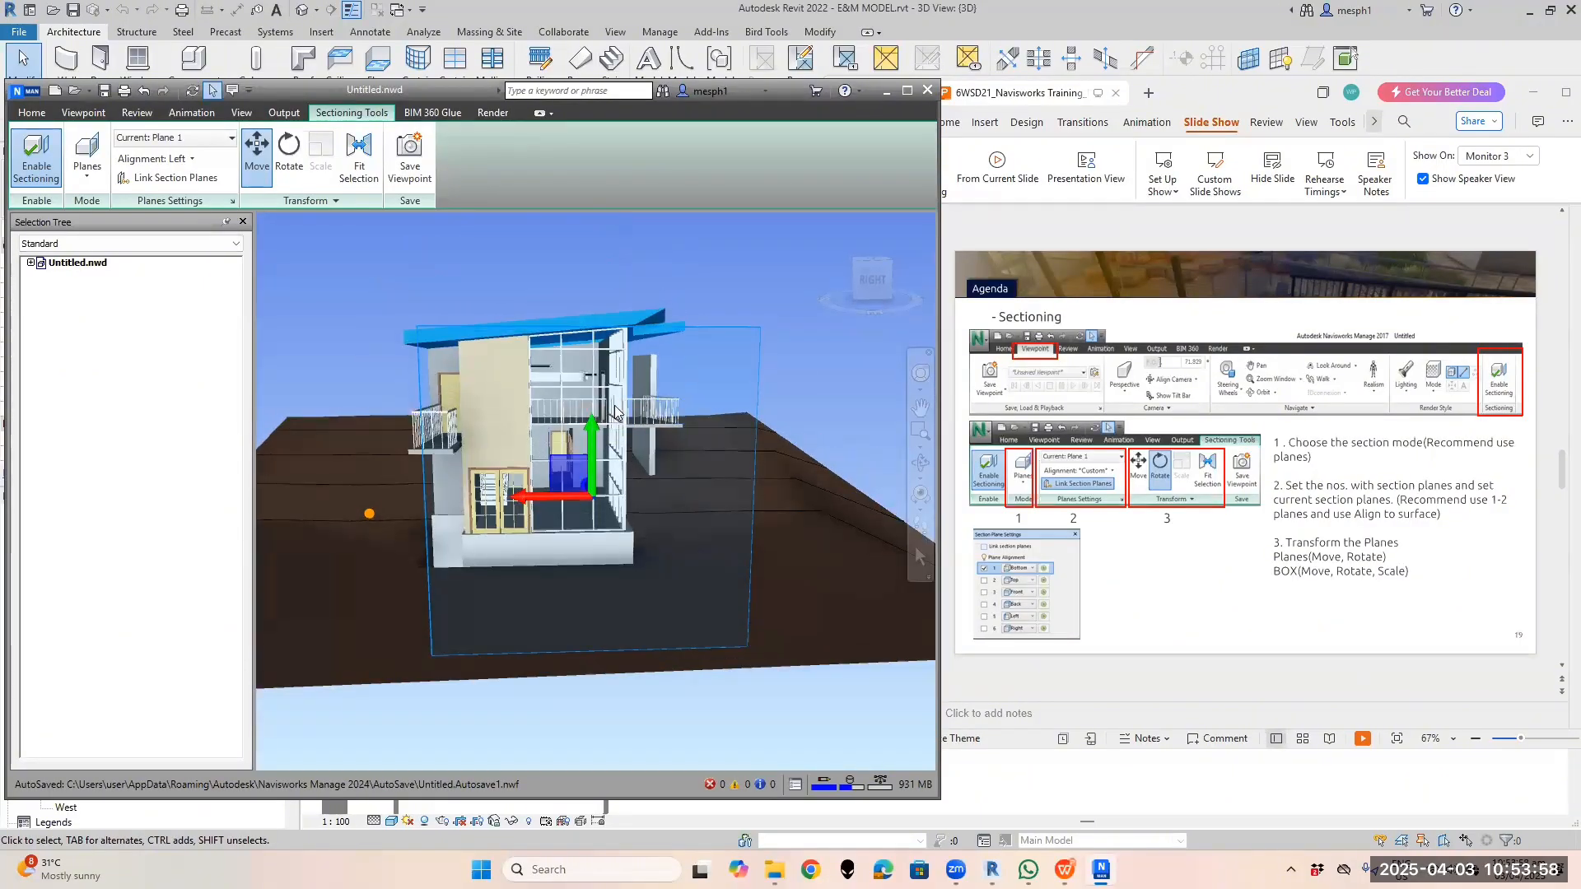
middle_click_drag(568, 404, 575, 429, "shift")
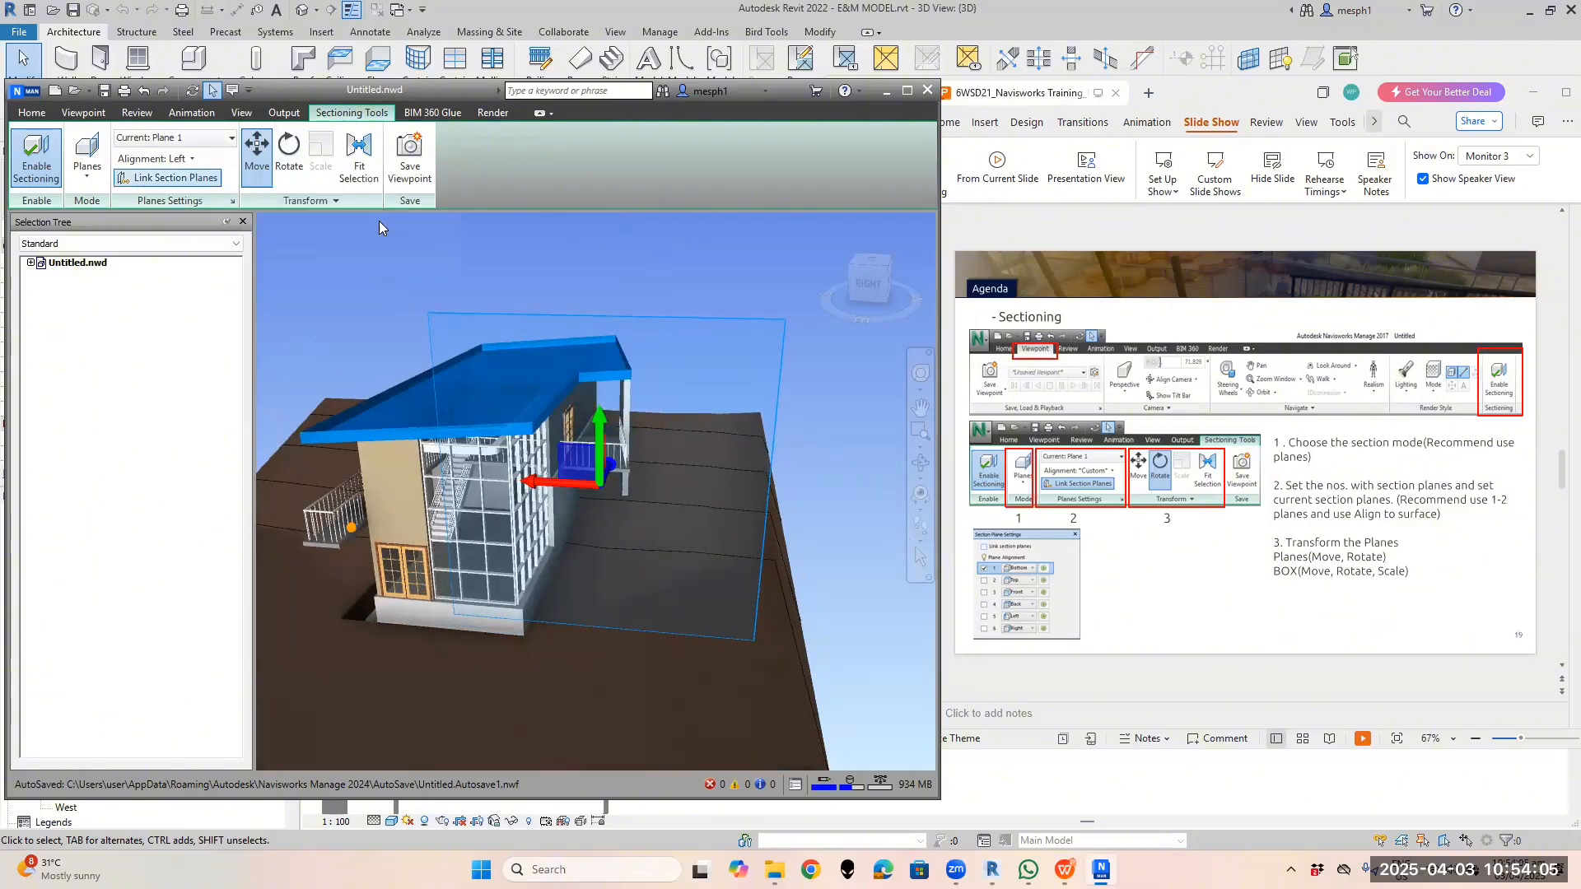
middle_click_drag(580, 325, 560, 329, "shift")
middle_click_drag(756, 387, 700, 395, "shift")
left_click(195, 161)
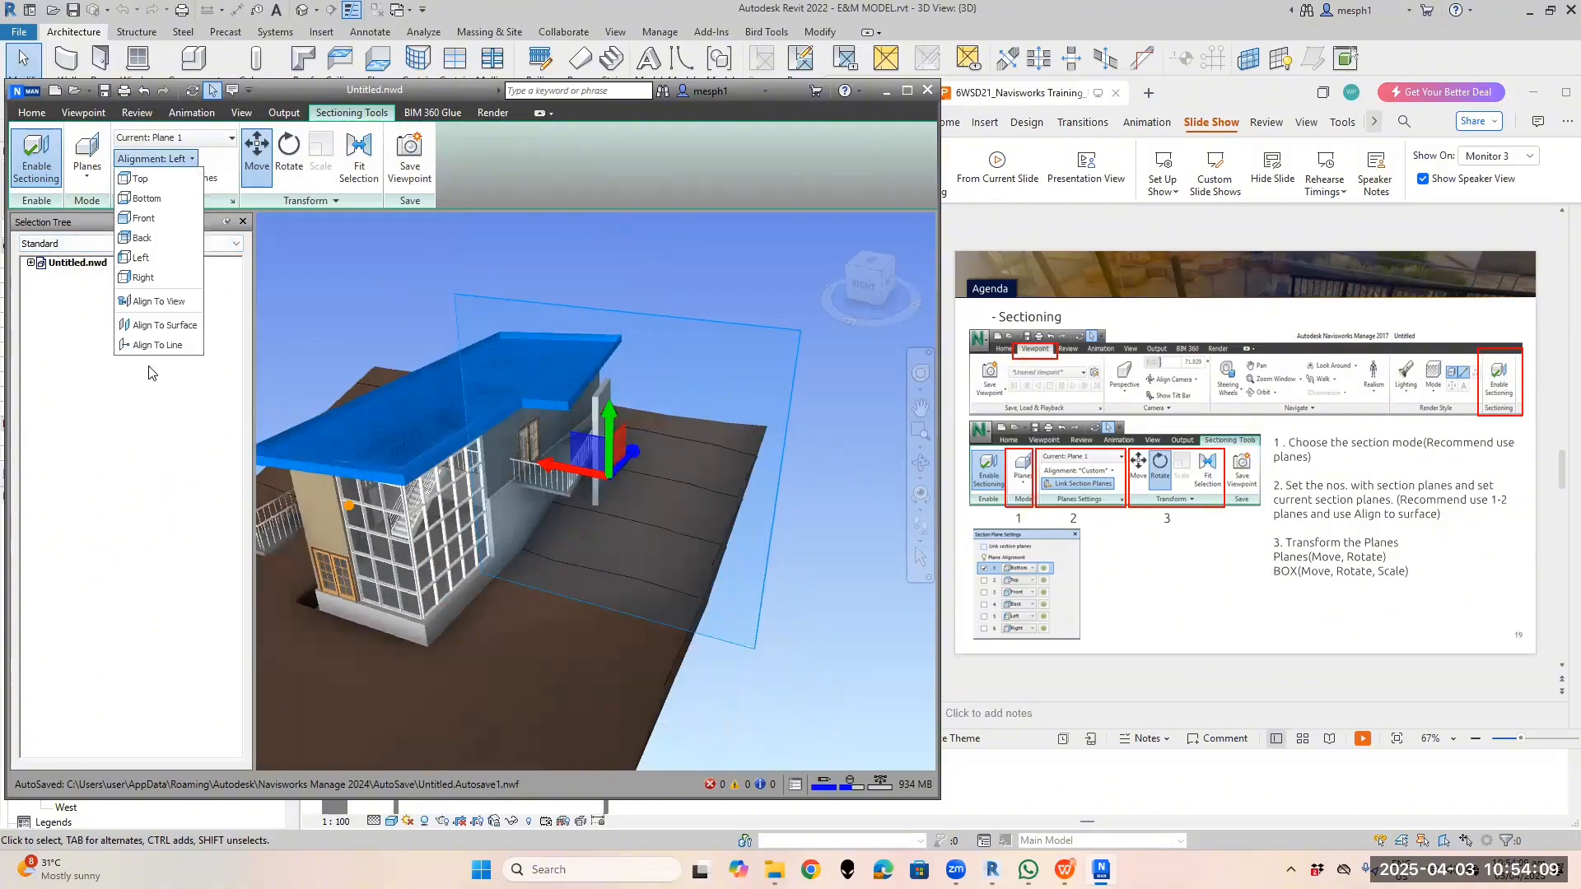
Drag Plane 1's Move gizmo twice to push the vertical cut deeper into the house
left_click(142, 257)
middle_click_drag(613, 379, 511, 330, "shift")
left_click(195, 158)
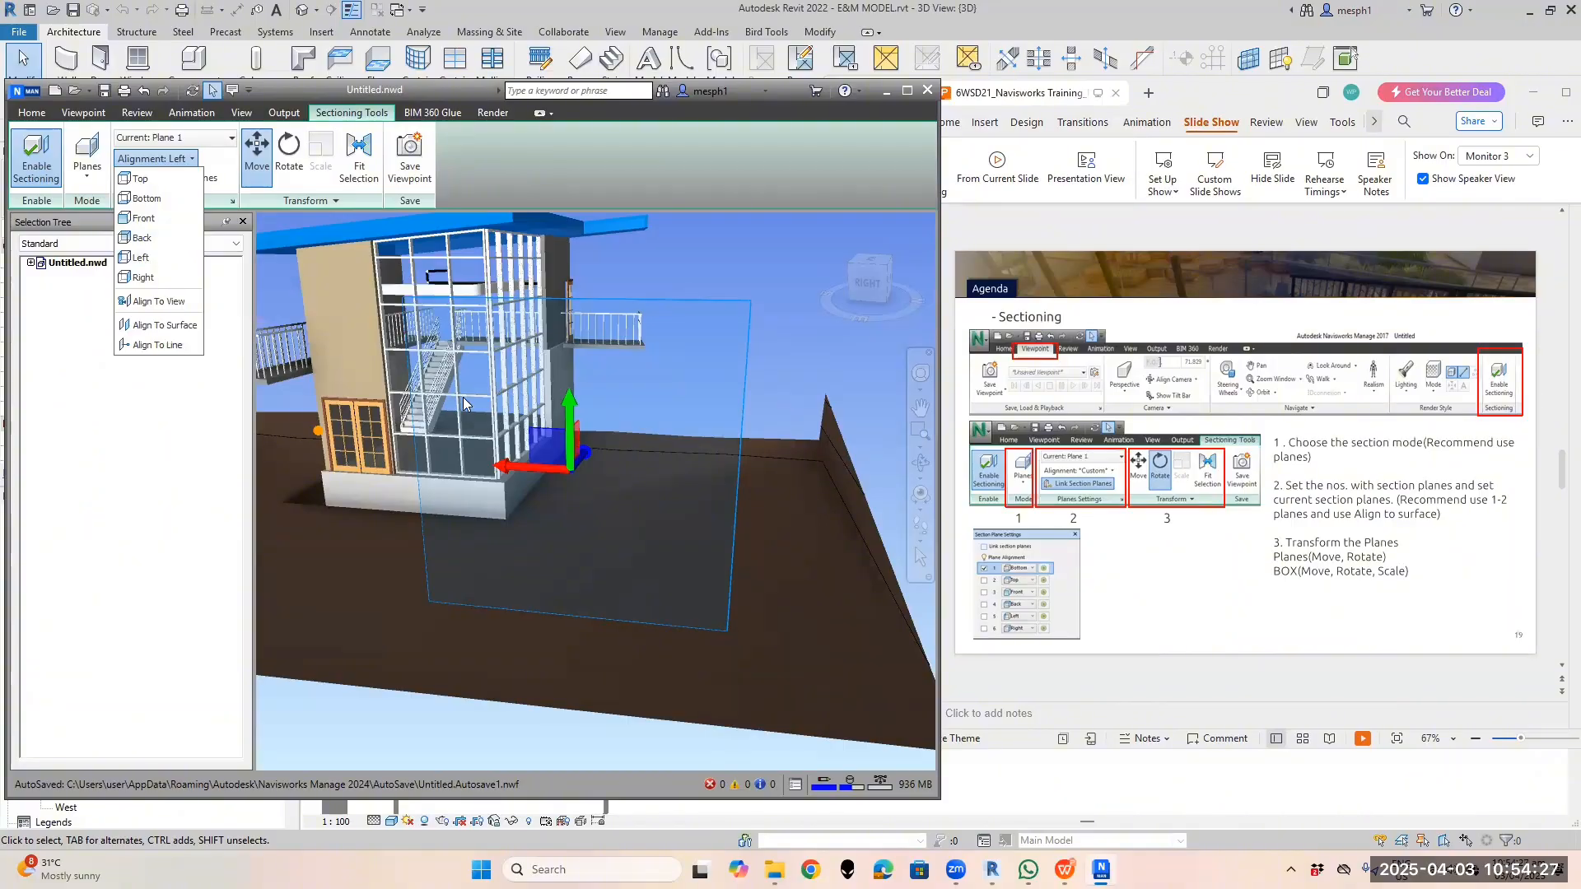
scroll(623, 396, "up", 1)
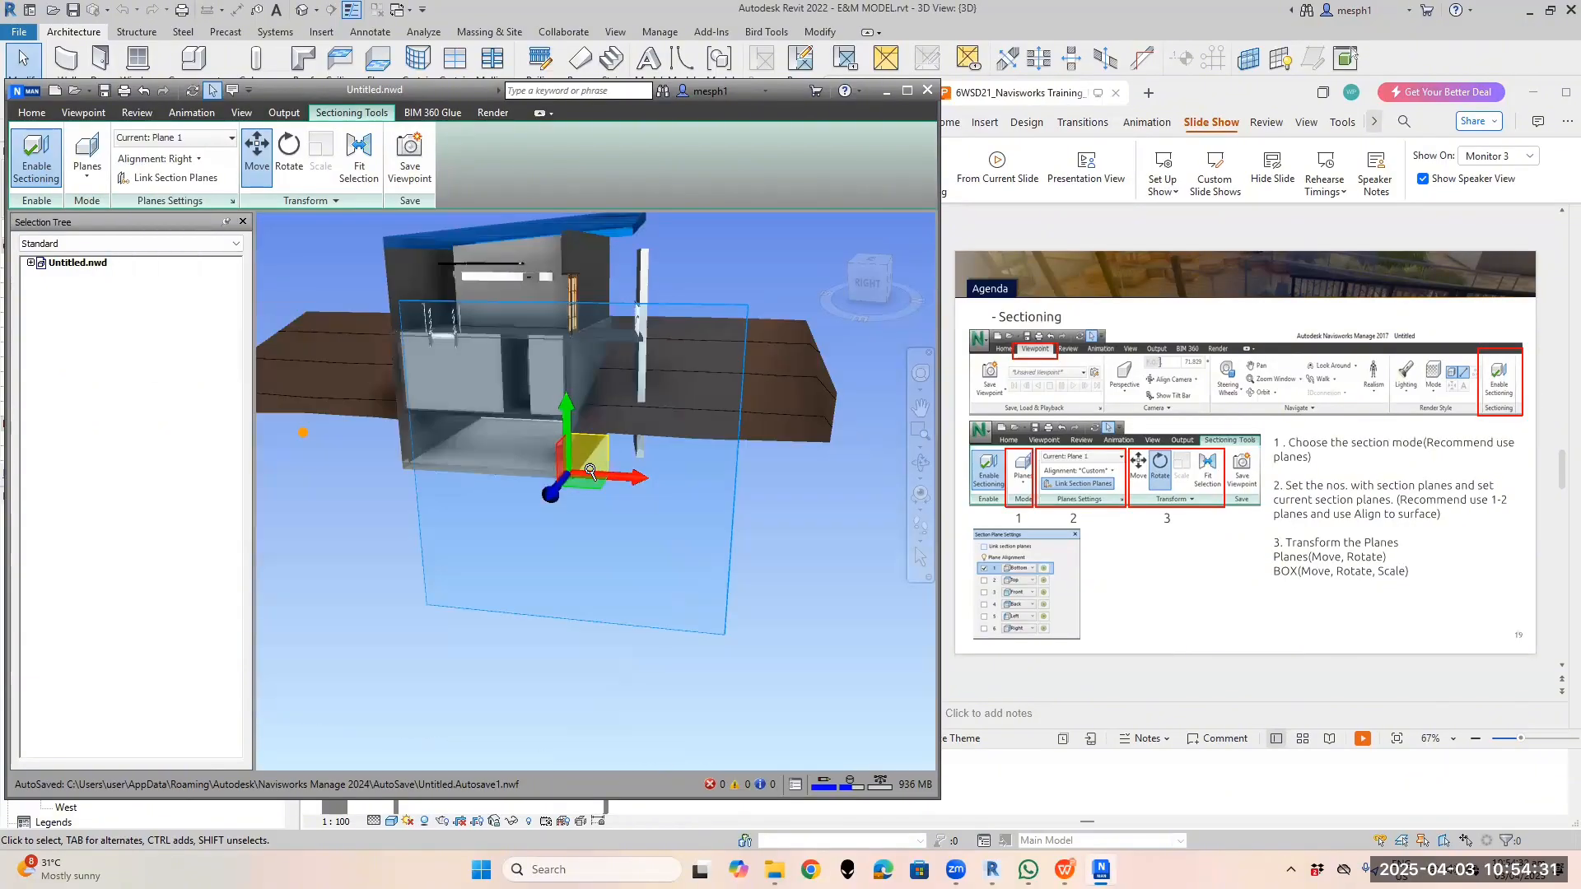
scroll(591, 470, "down", 1)
left_click_drag(556, 489, 553, 576)
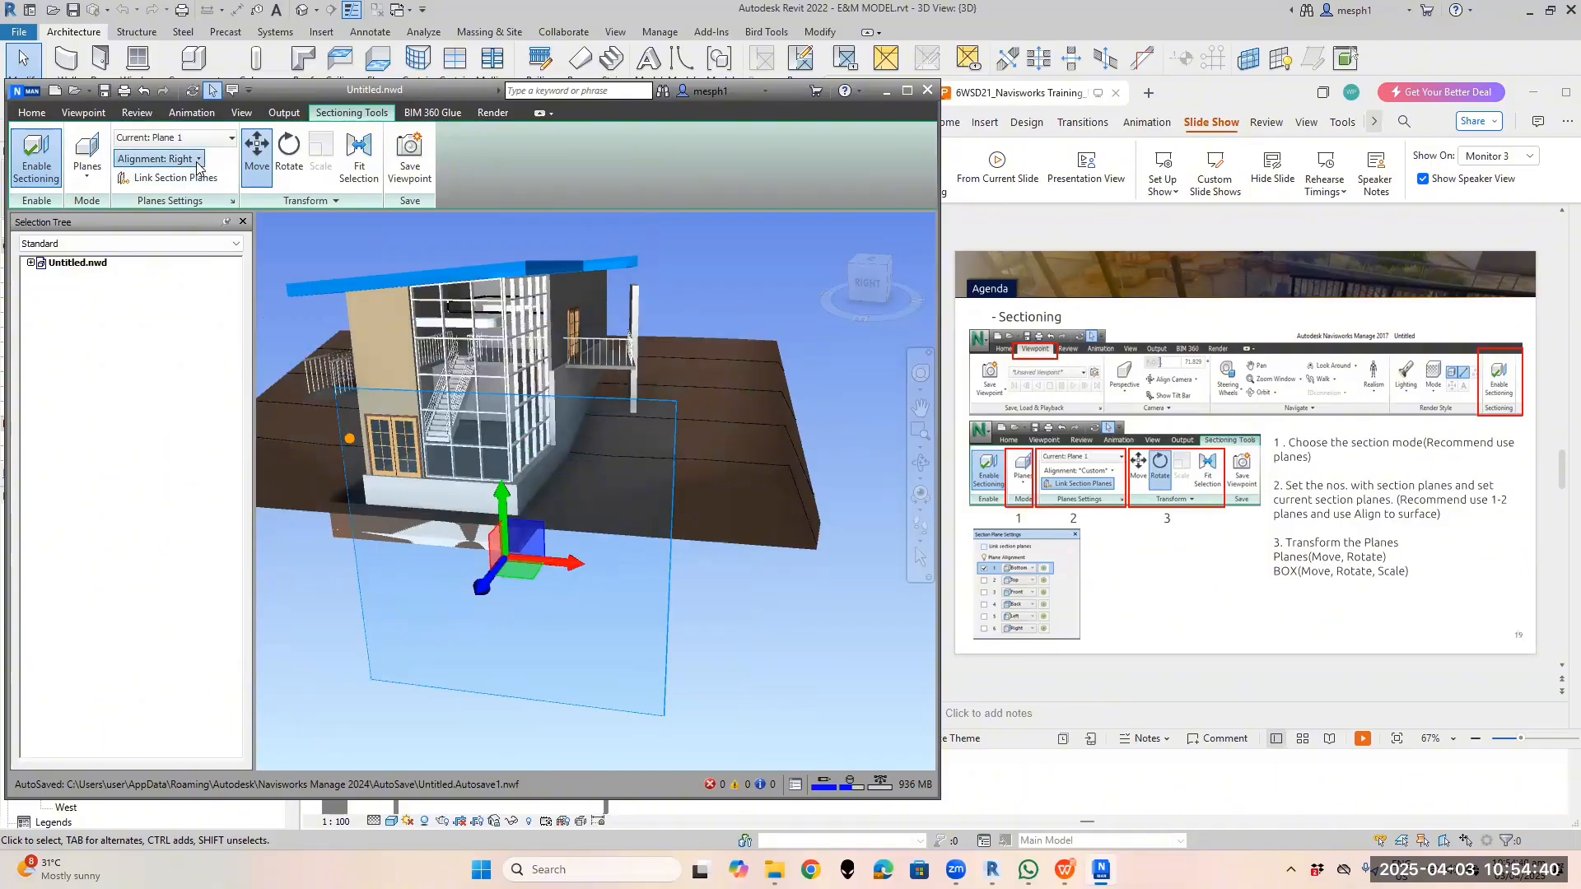
left_click(156, 158)
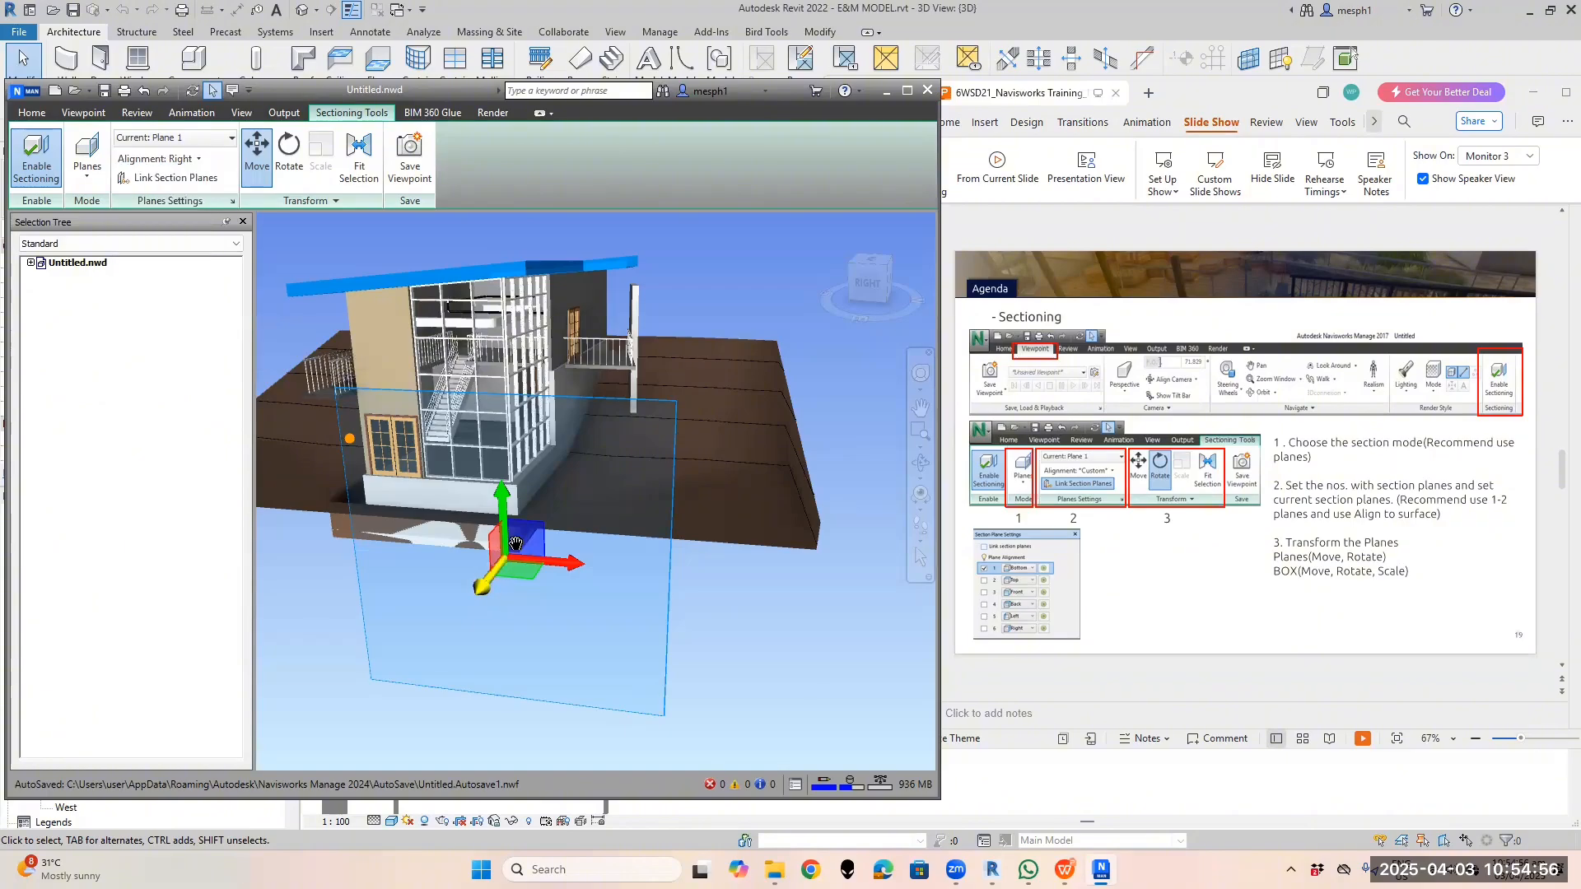
left_click_drag(515, 544, 520, 611)
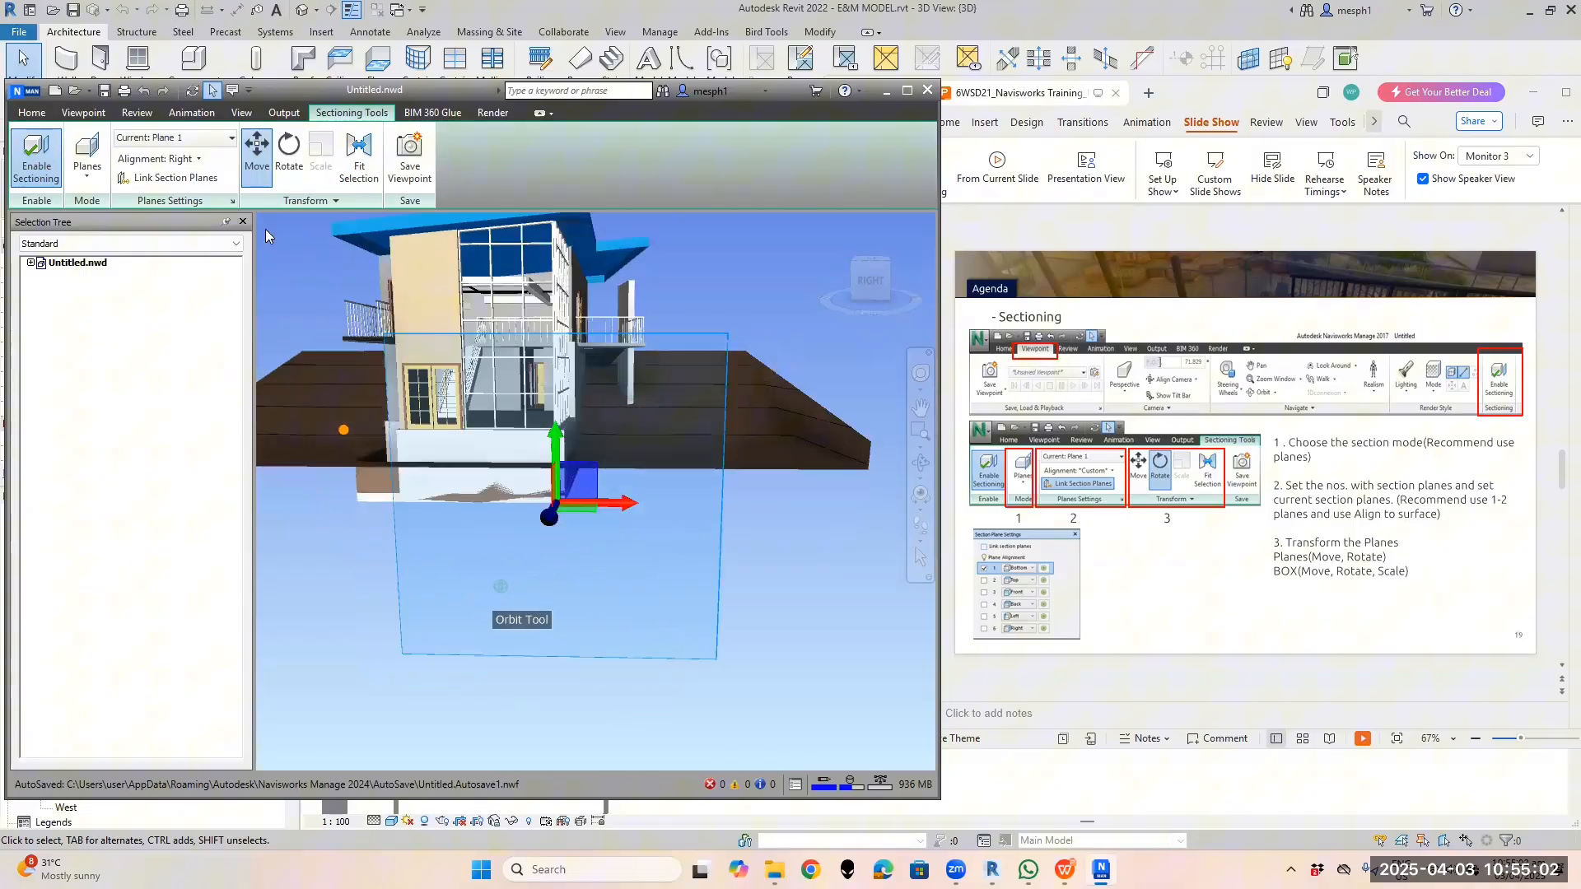
Align Plane 1 to the current view and slide the cut left past the glass facade
left_click(201, 161)
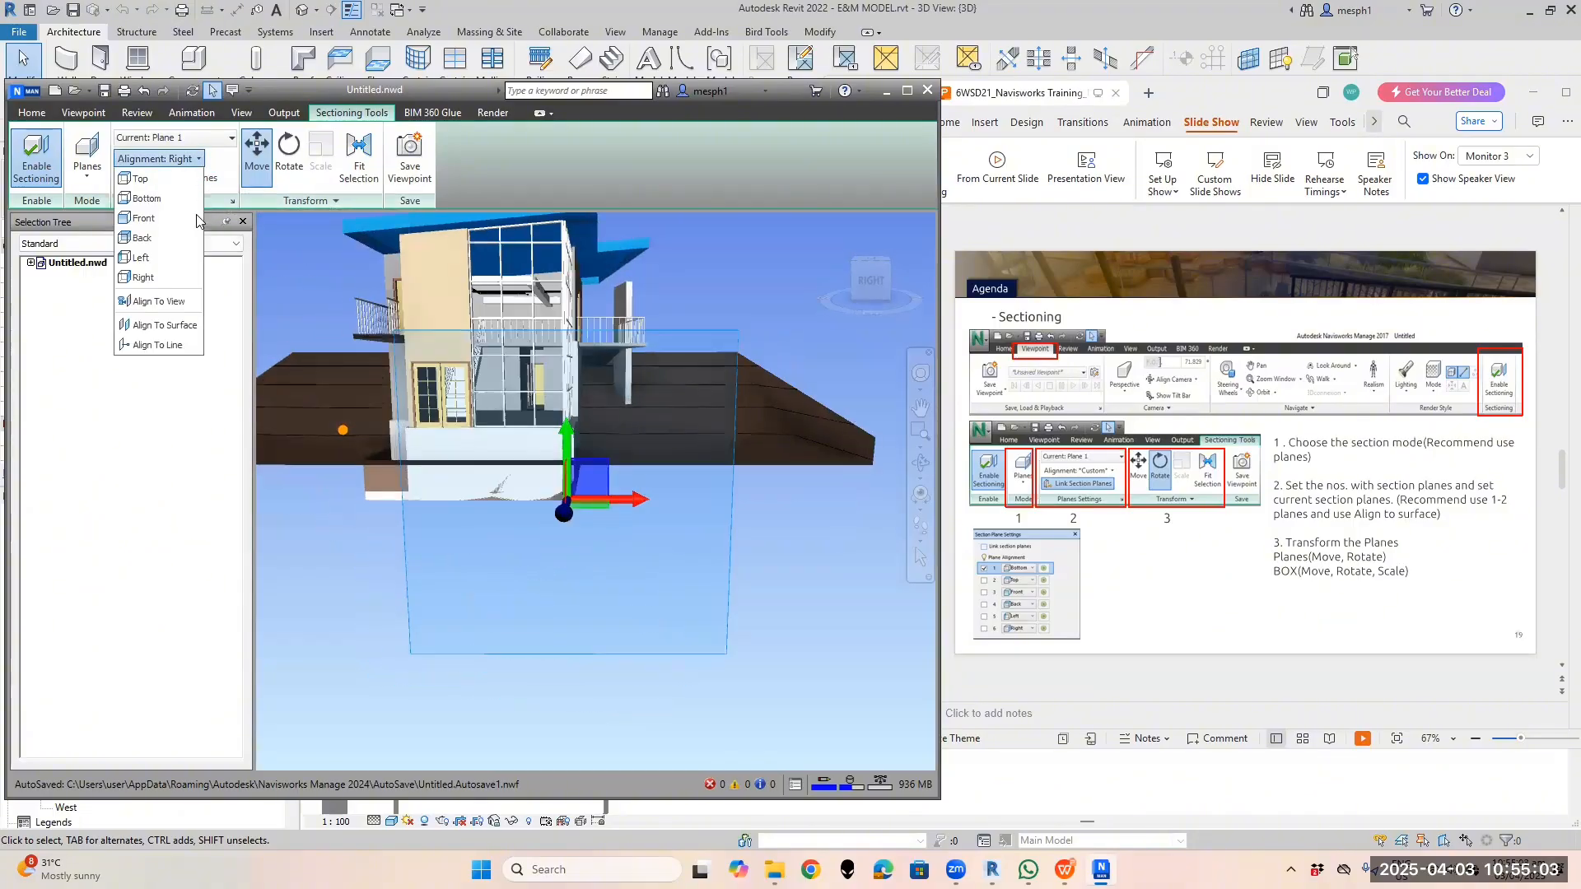
left_click(158, 301)
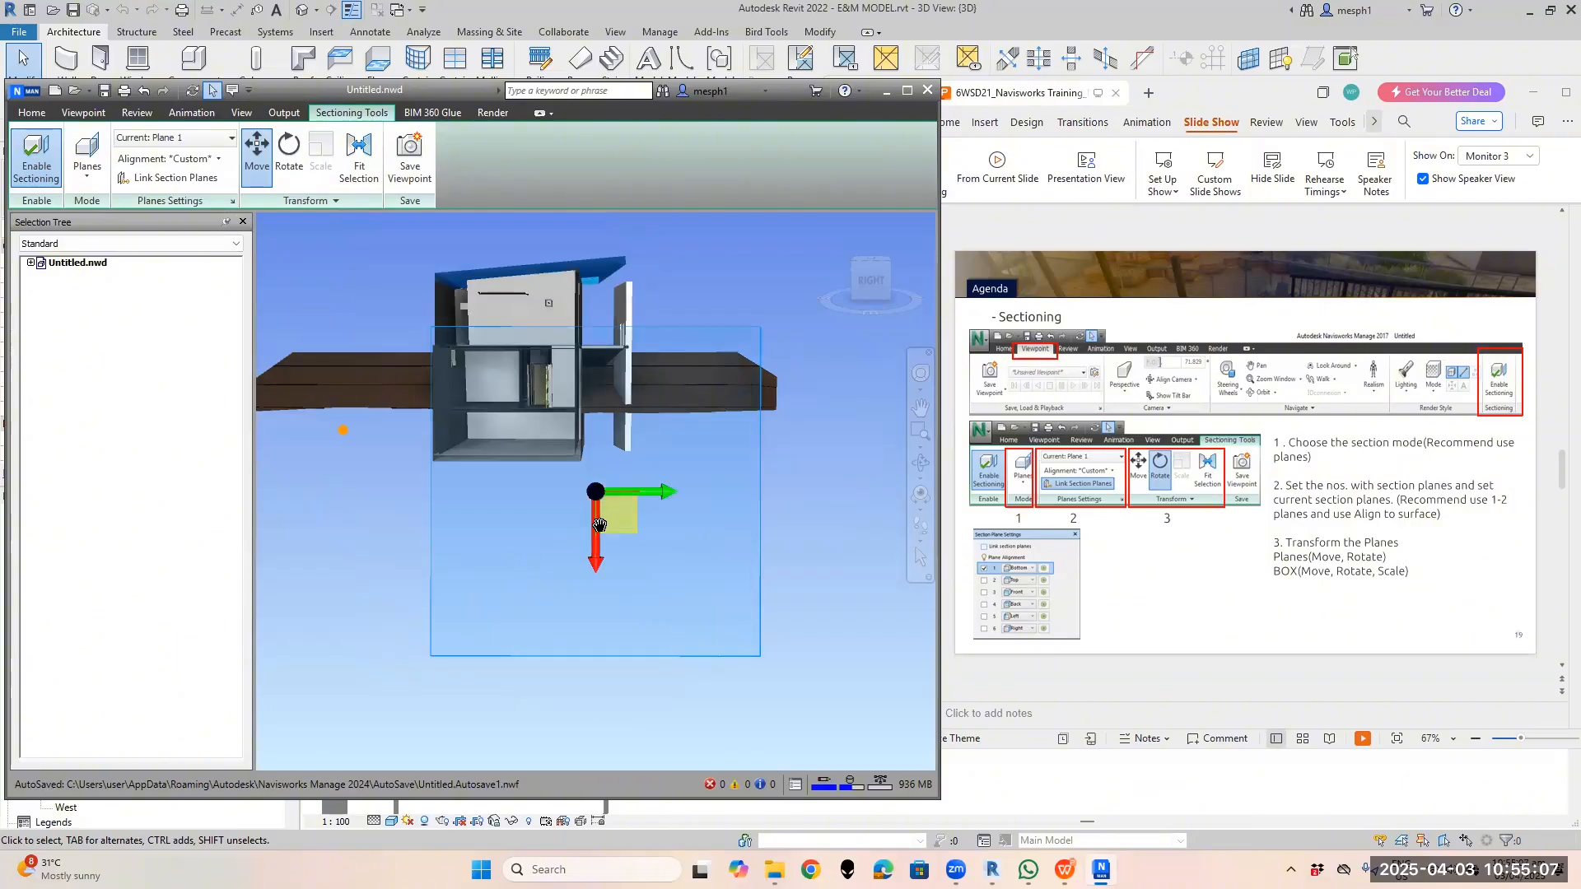
left_click_drag(594, 527, 595, 485)
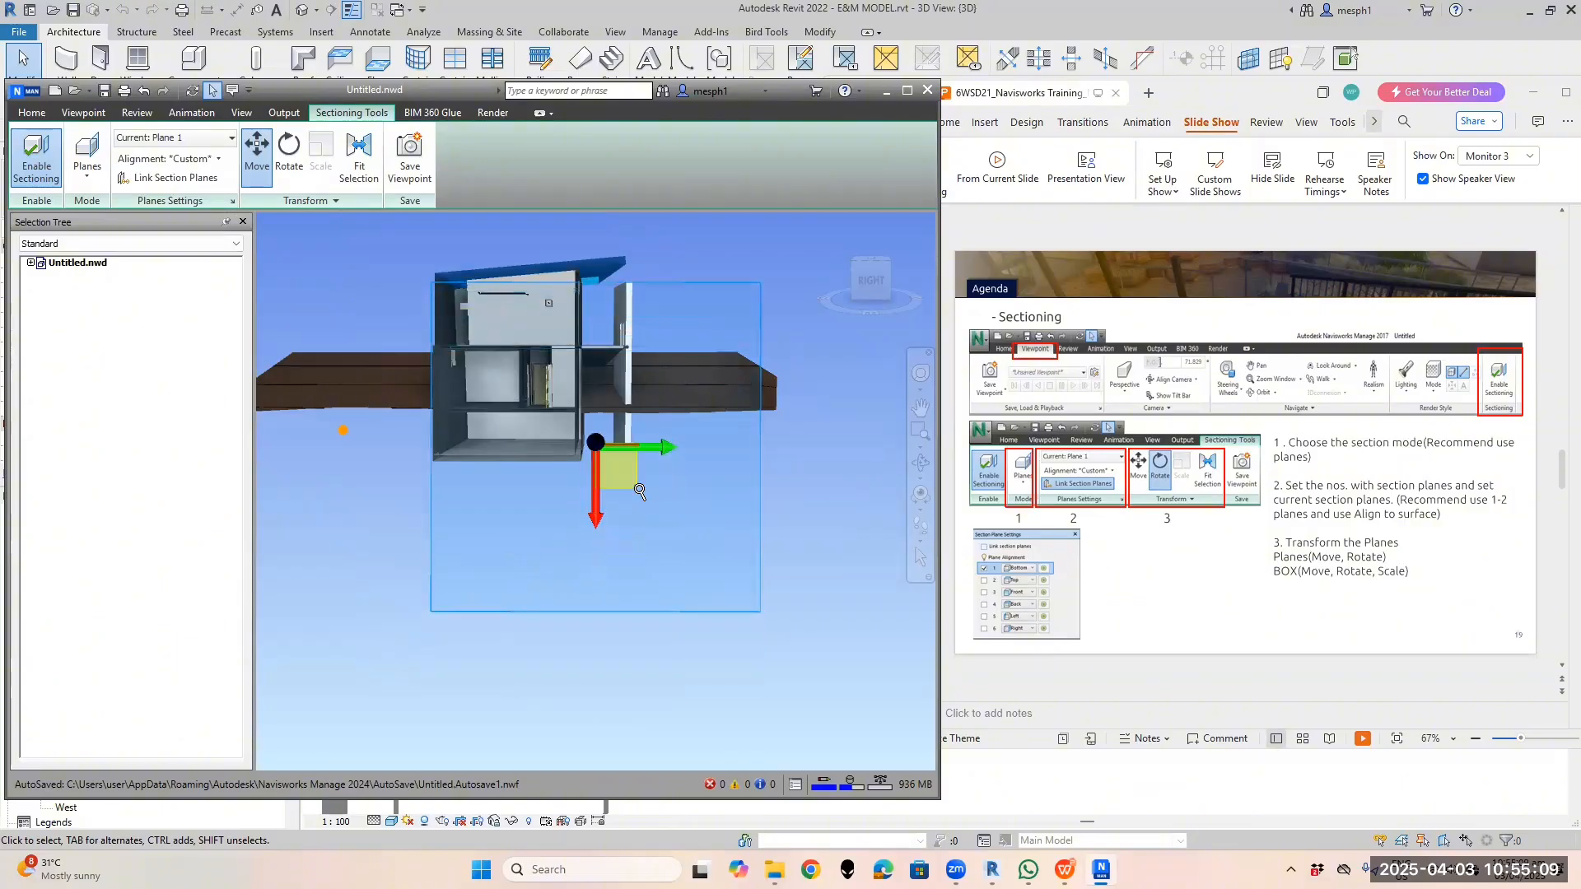
middle_click_drag(642, 486, 439, 501, "shift")
mouse_move(443, 517)
left_mouse_down()
mouse_move(461, 519)
mouse_move(440, 530)
left_mouse_up()
middle_click_drag(440, 530, 481, 522, "shift")
left_click_drag(436, 489, 293, 493)
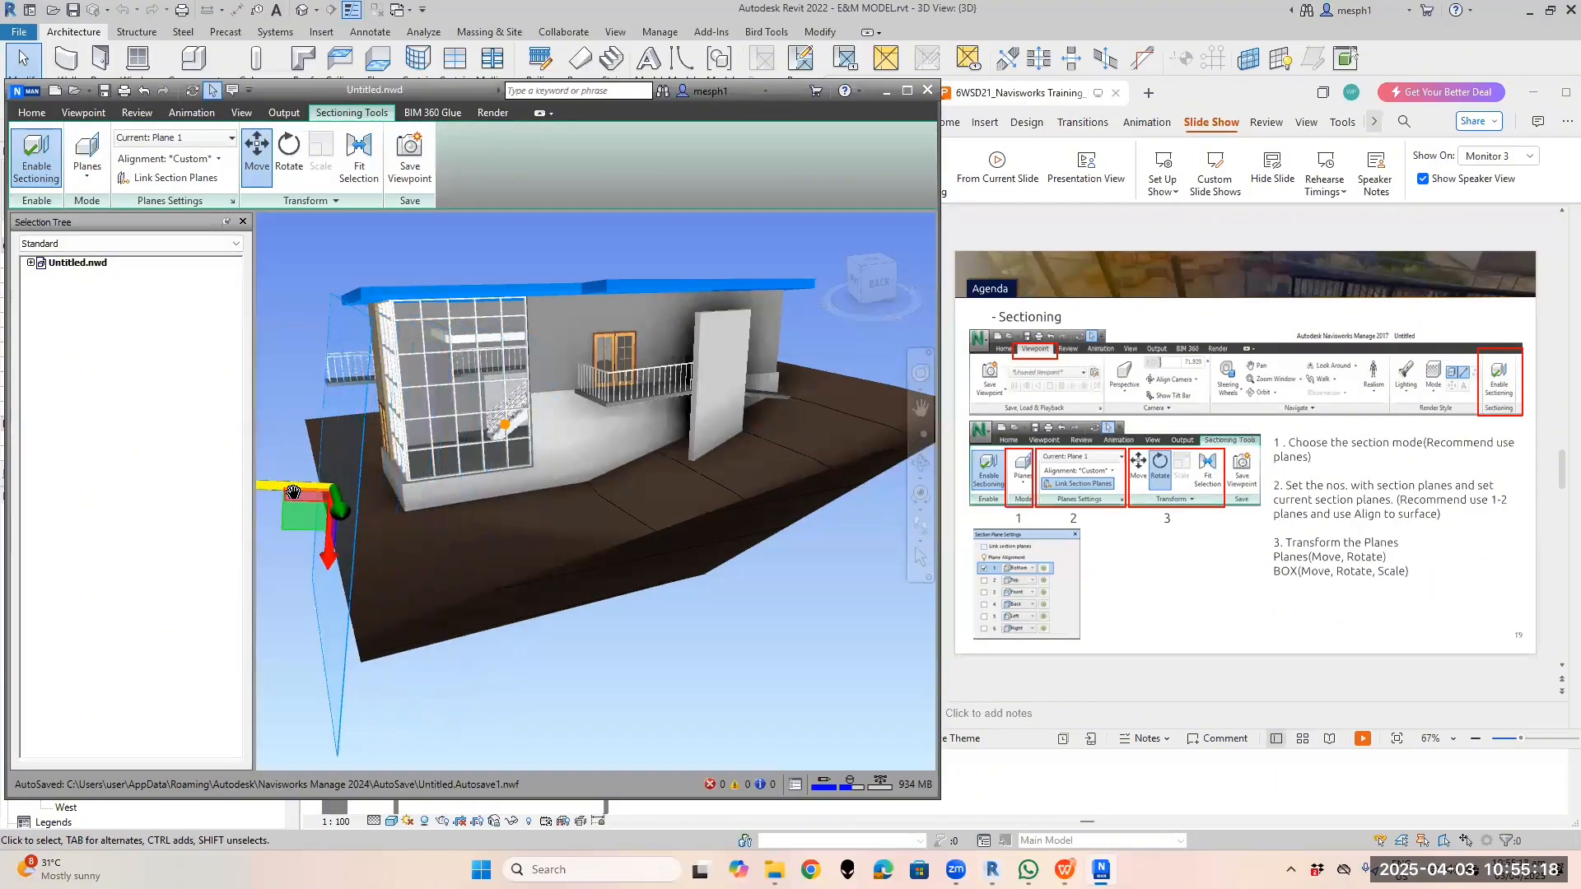
mouse_move(471, 479)
middle_mouse_down("shift")
mouse_move(539, 387)
mouse_move(497, 465)
mouse_move(486, 433)
mouse_move(447, 484)
middle_mouse_up("shift")
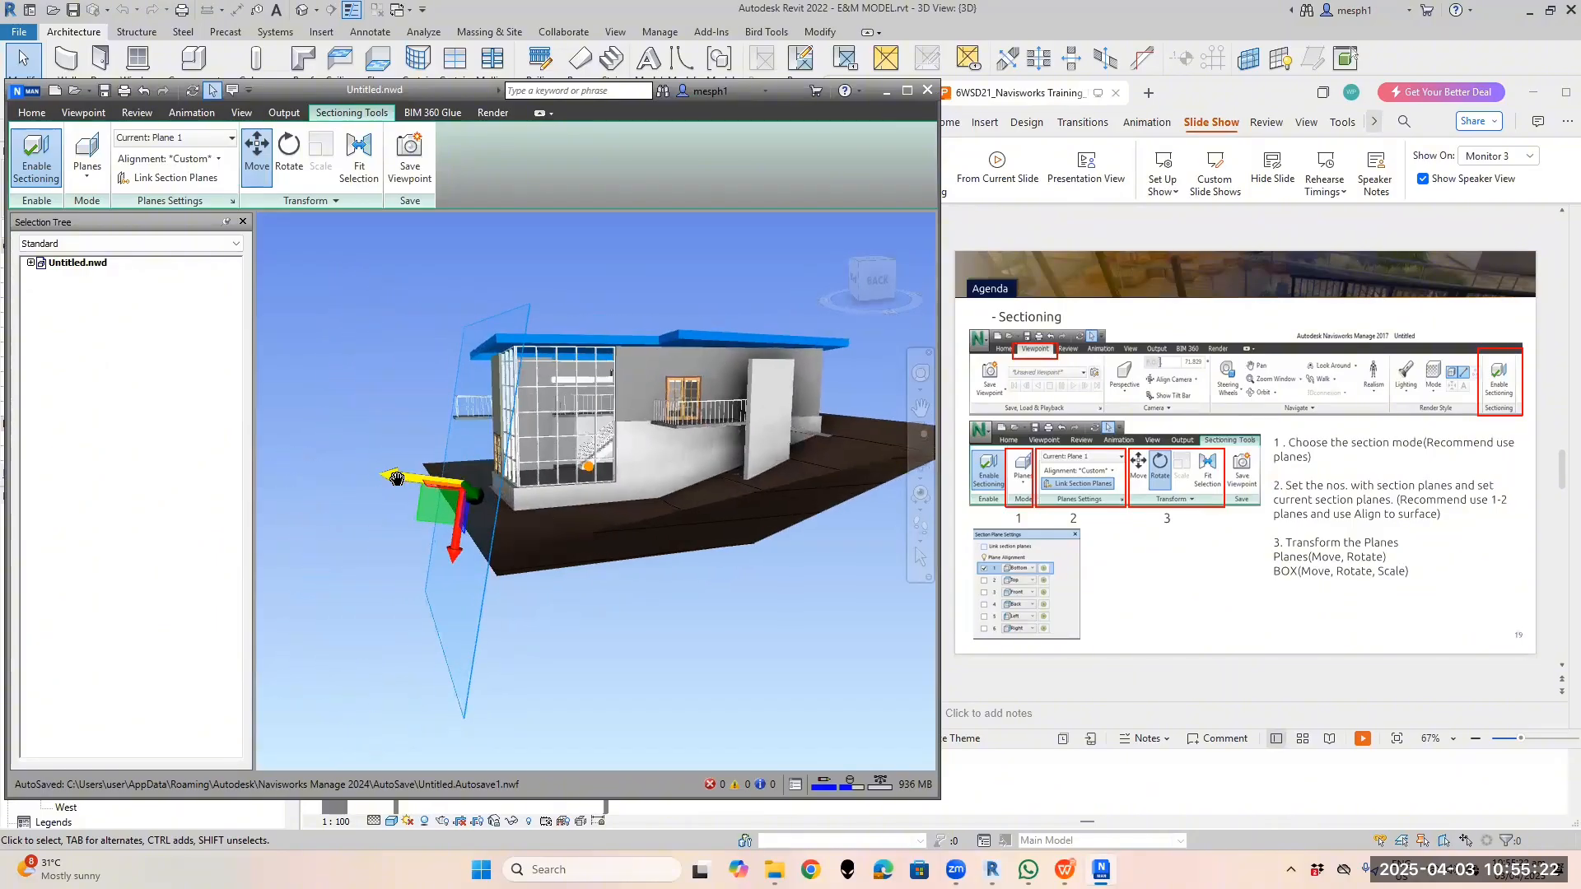
left_click_drag(396, 478, 296, 484)
scroll(482, 497, "down", 4)
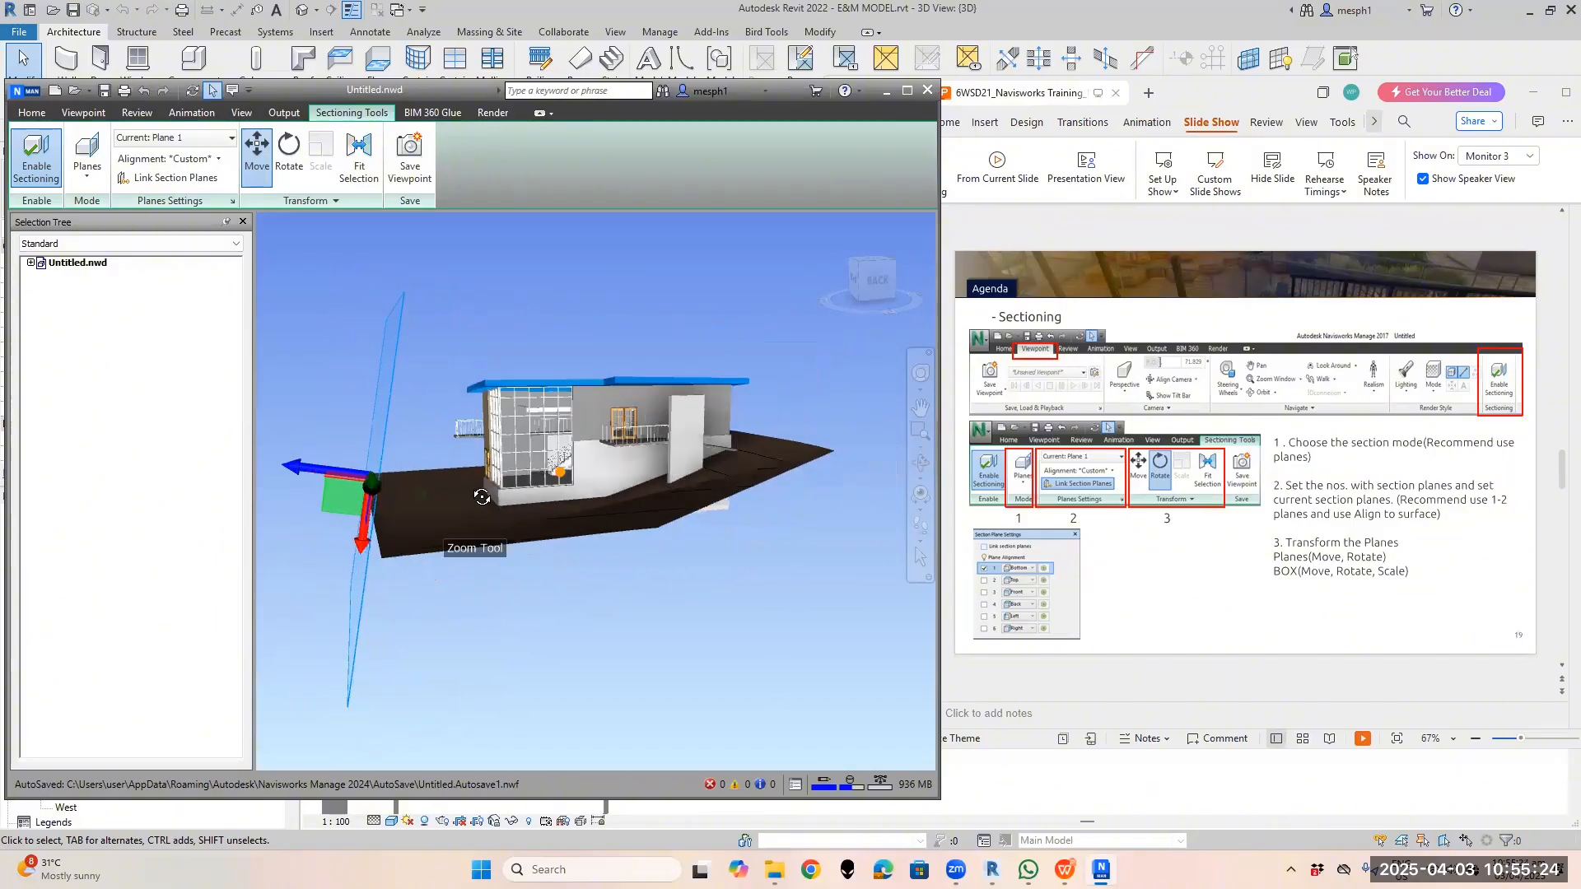
middle_click_drag(482, 496, 679, 519, "shift")
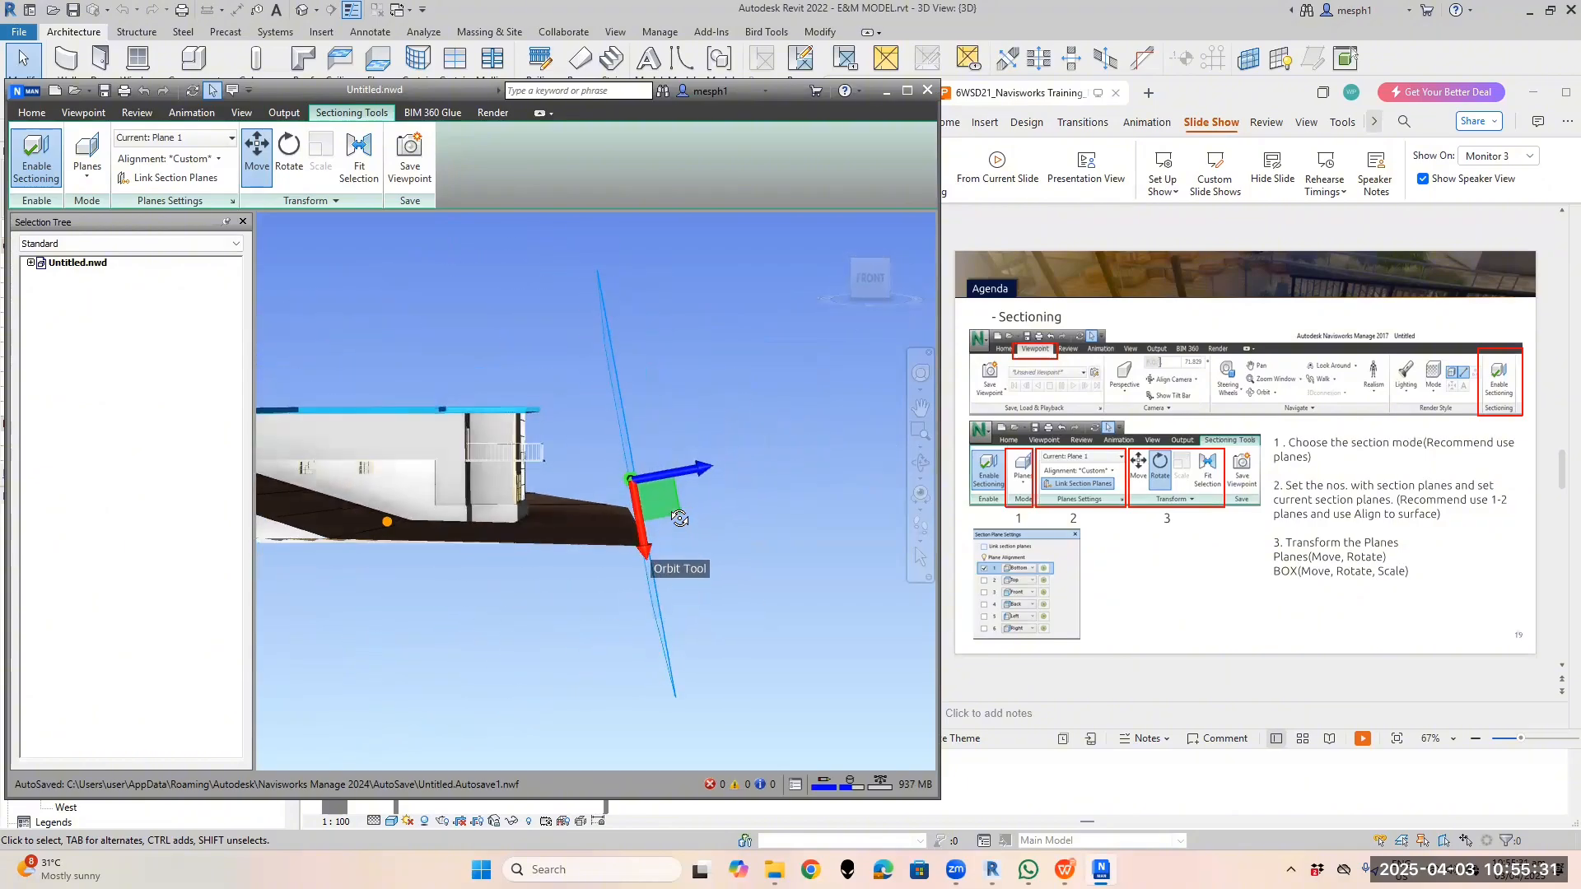
Slide the view-aligned plane along its horizontal axis to cut into the building
left_click(219, 158)
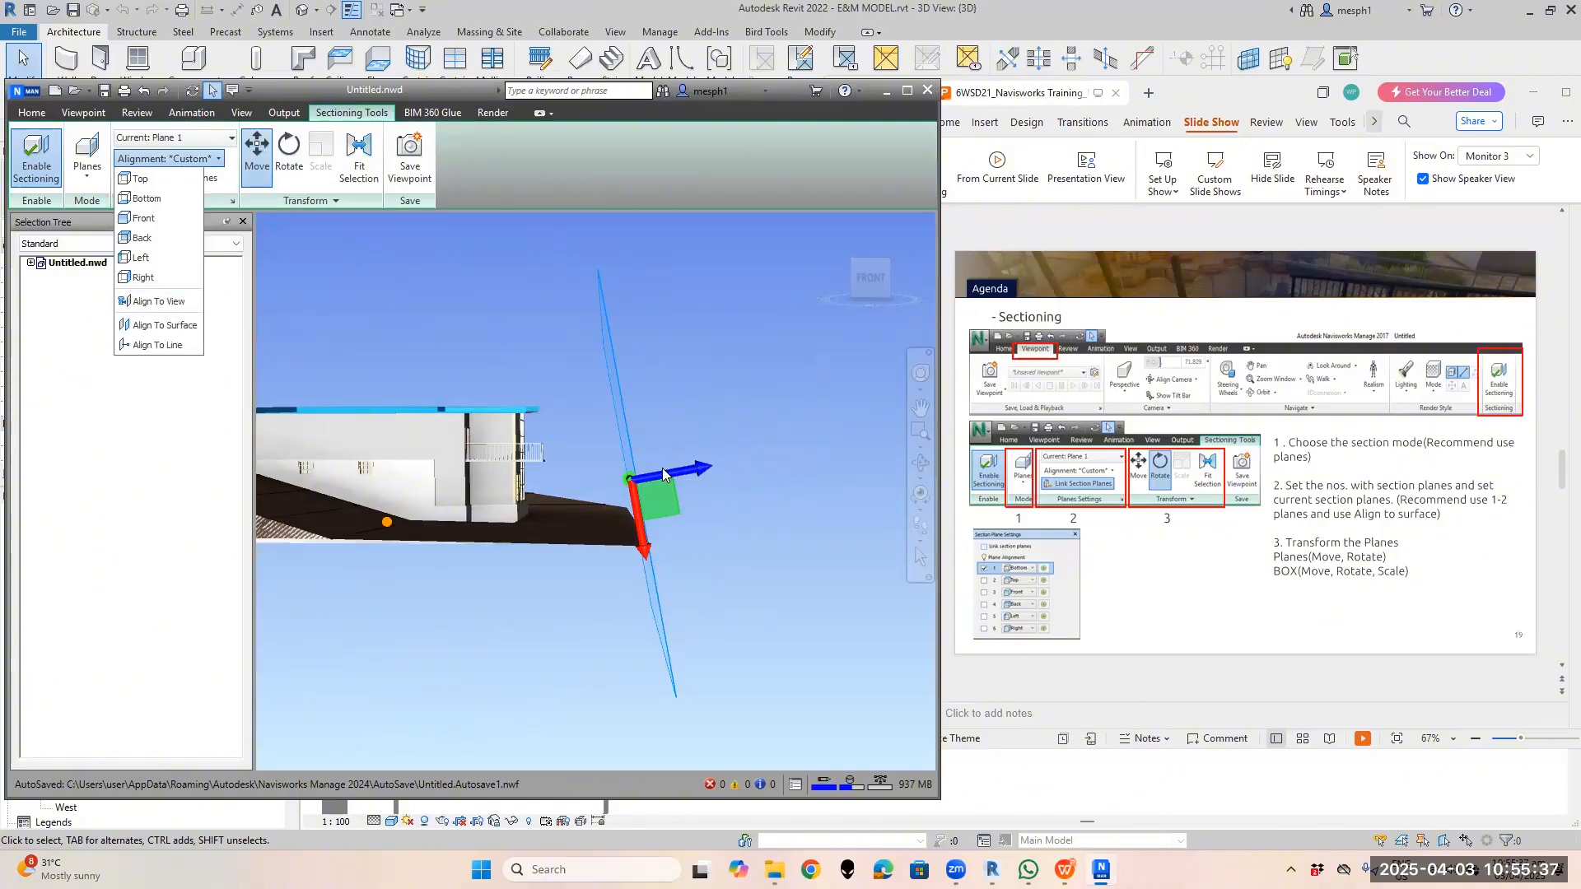
scroll(664, 488, "down", 3)
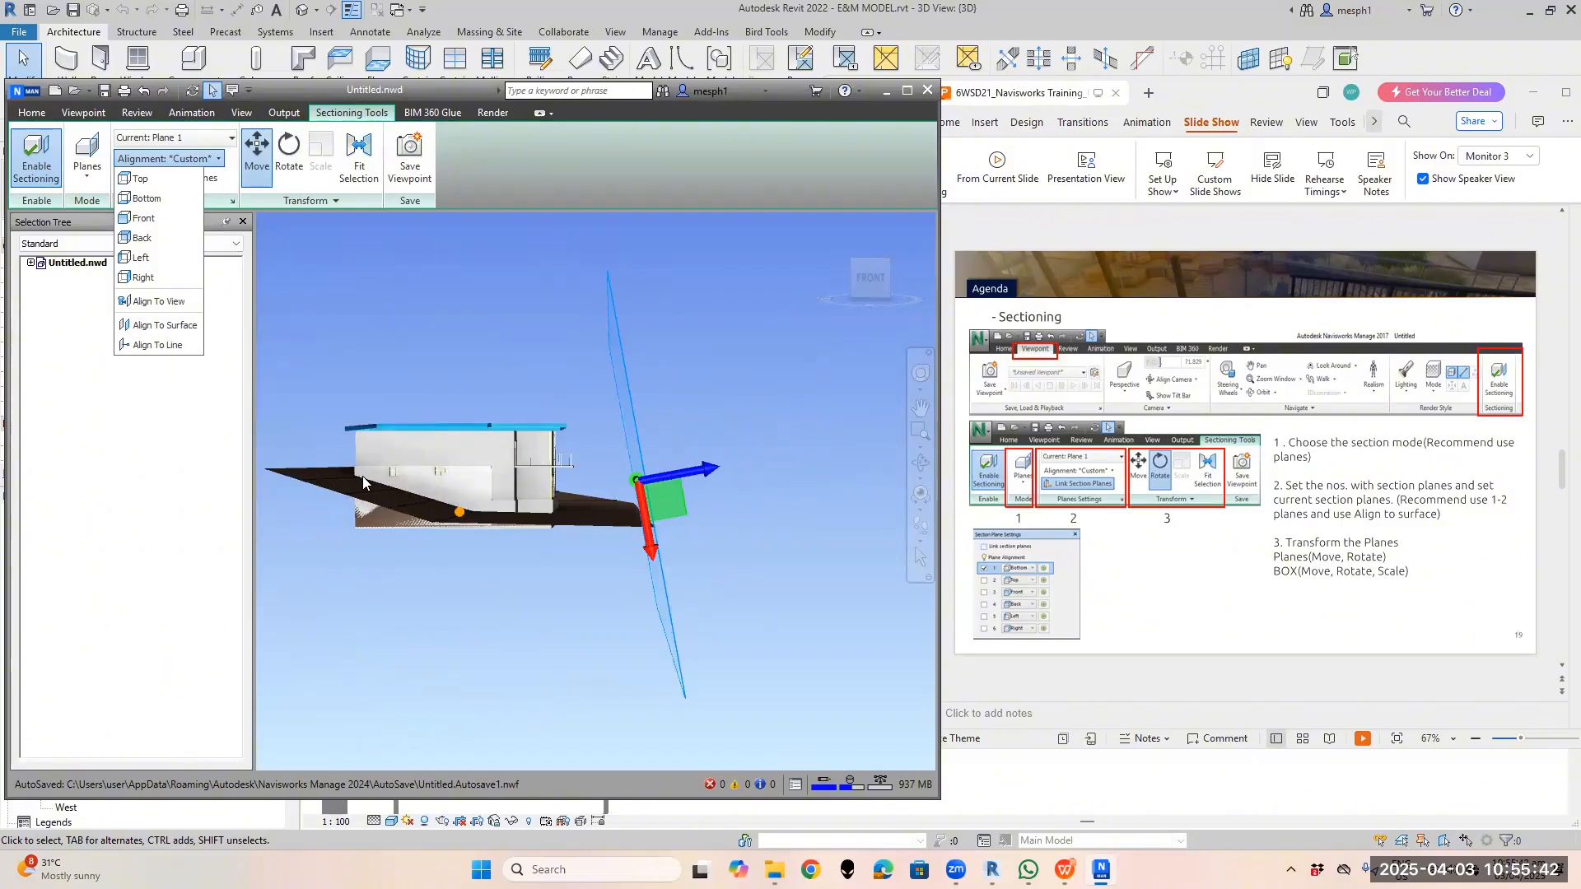
scroll(540, 489, "down", 1)
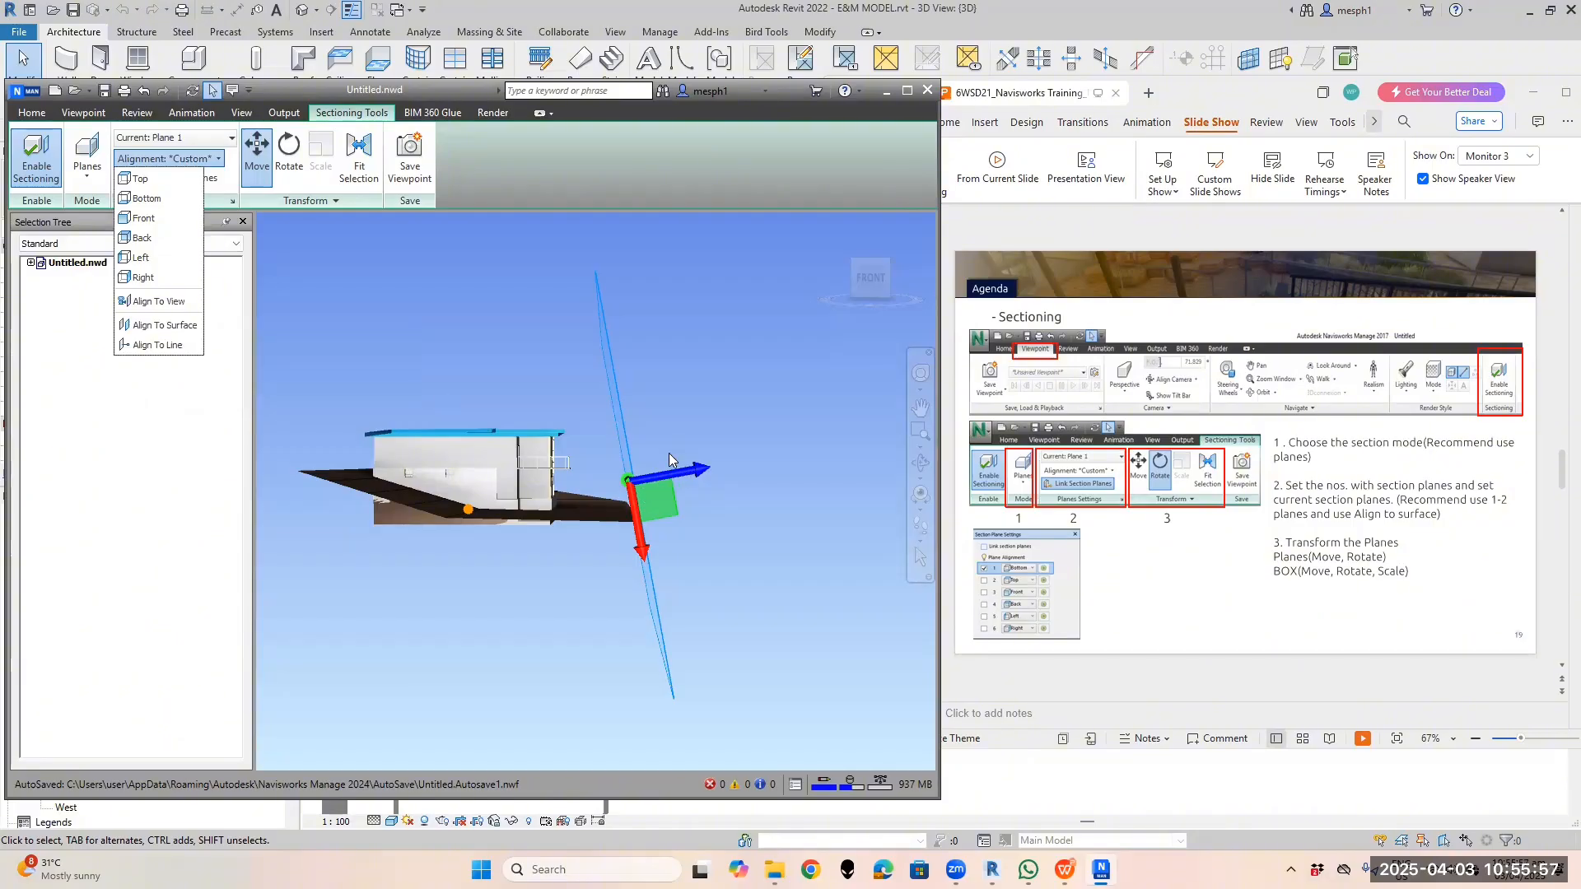
scroll(656, 476, "up", 4)
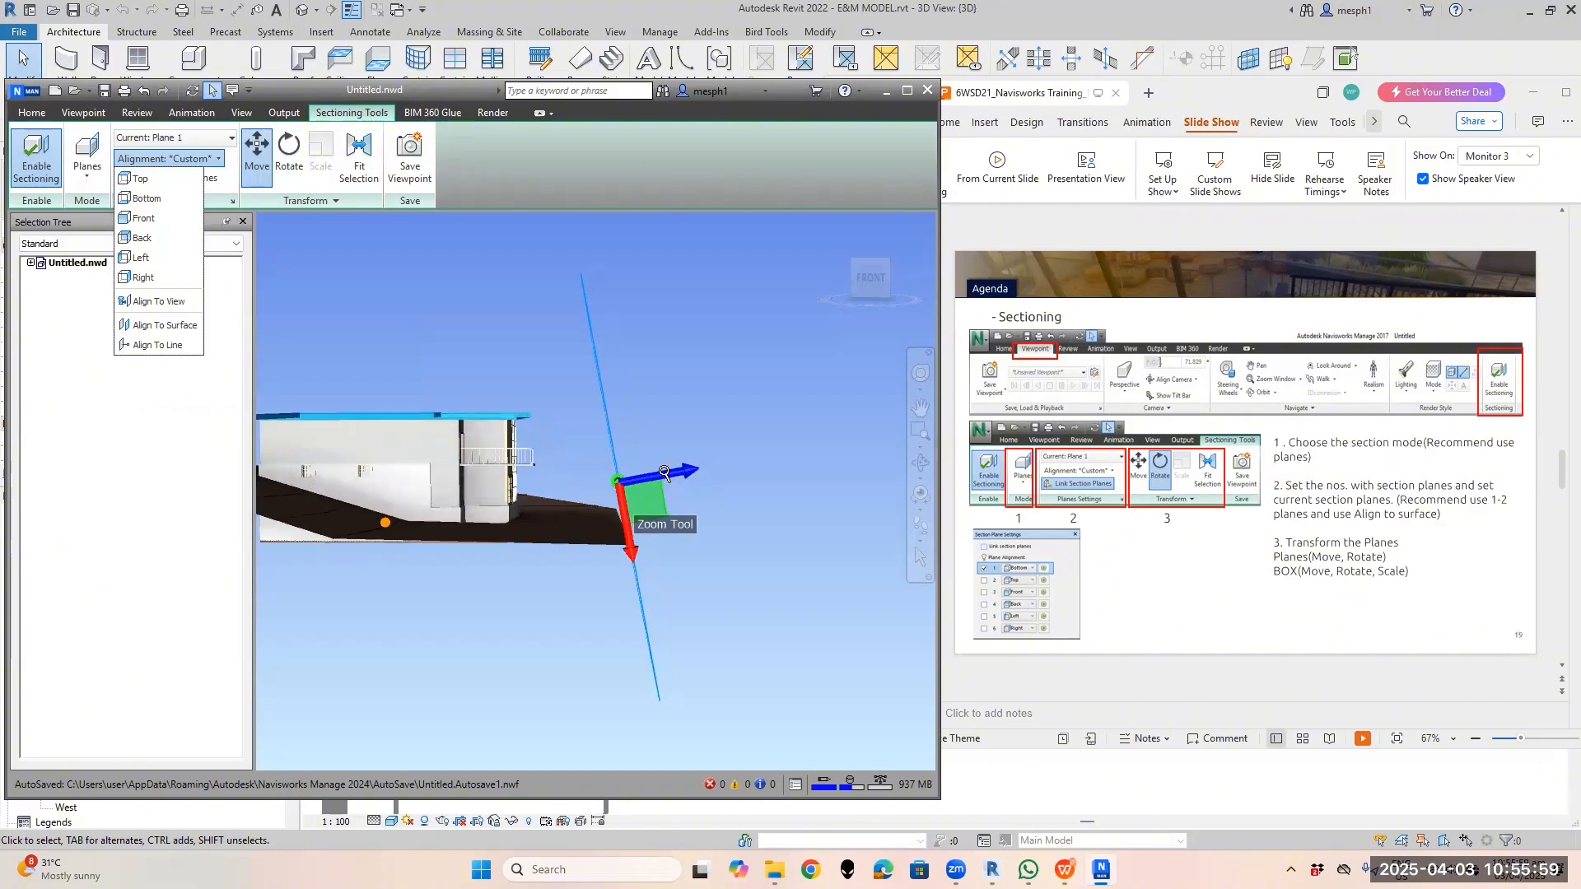
left_click(662, 474)
left_click_drag(634, 482, 492, 473)
scroll(645, 544, "up", 3)
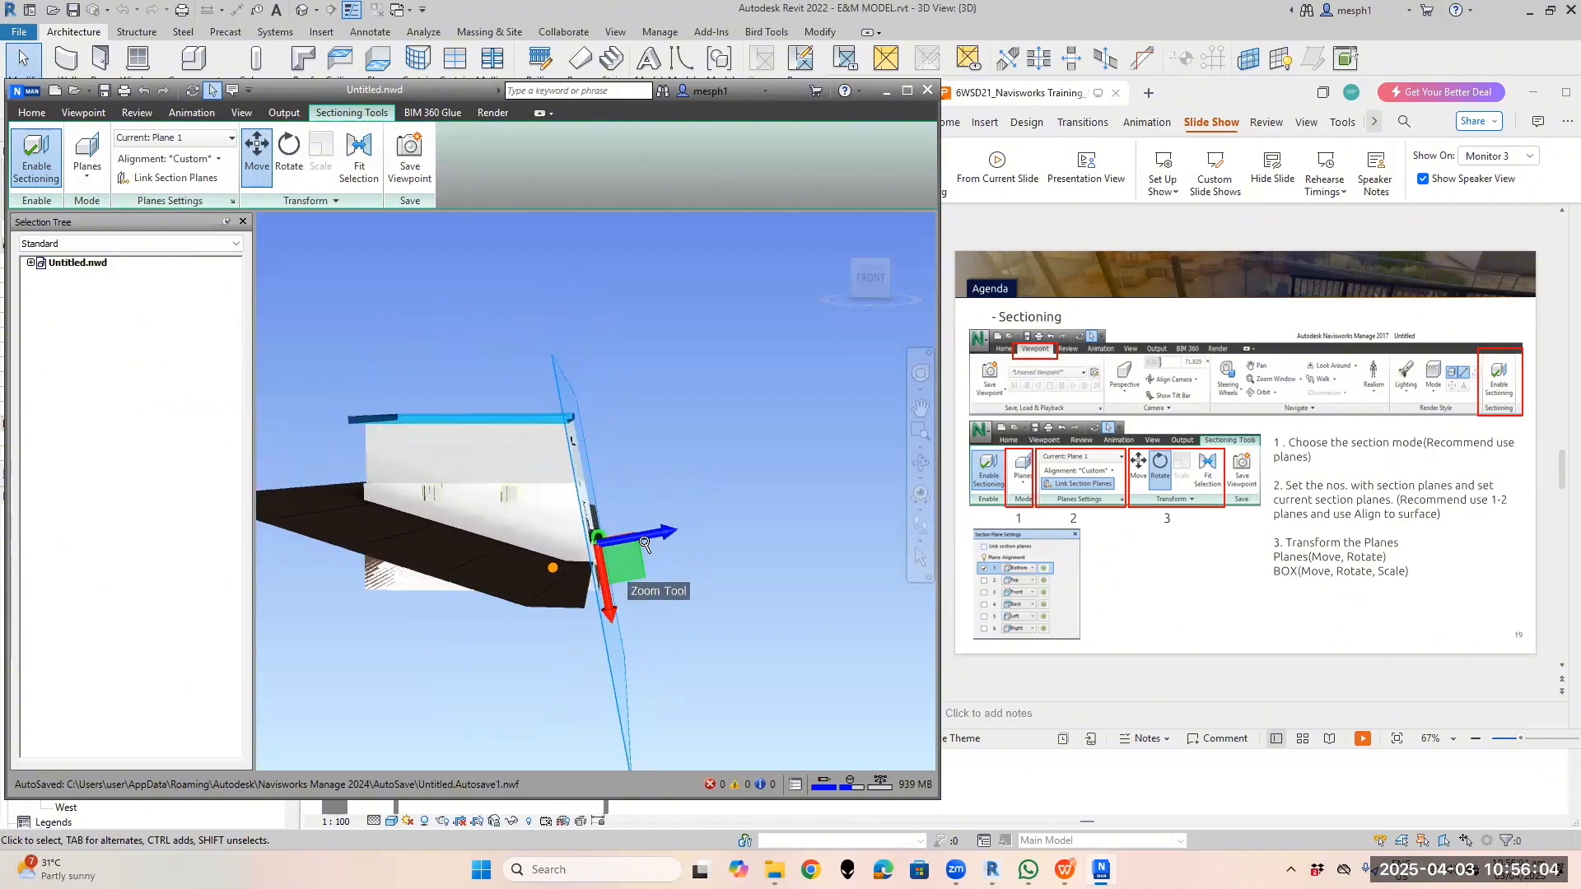
left_click_drag(643, 540, 611, 532)
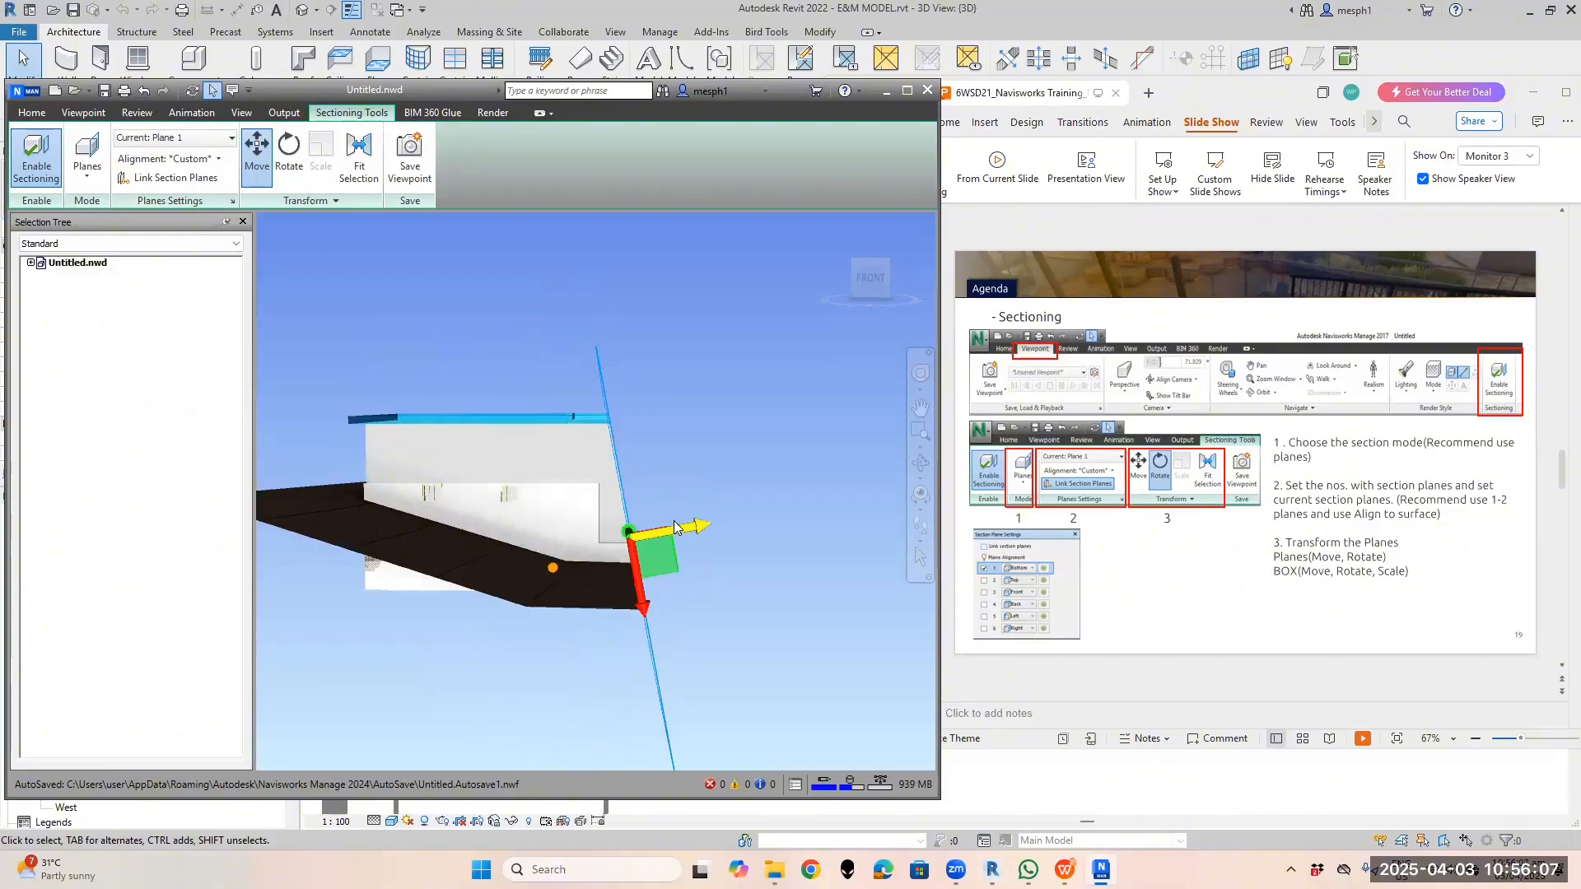
Orbit to a side view and push the tilted cut deeper to expose the interior stairs
left_click(216, 159)
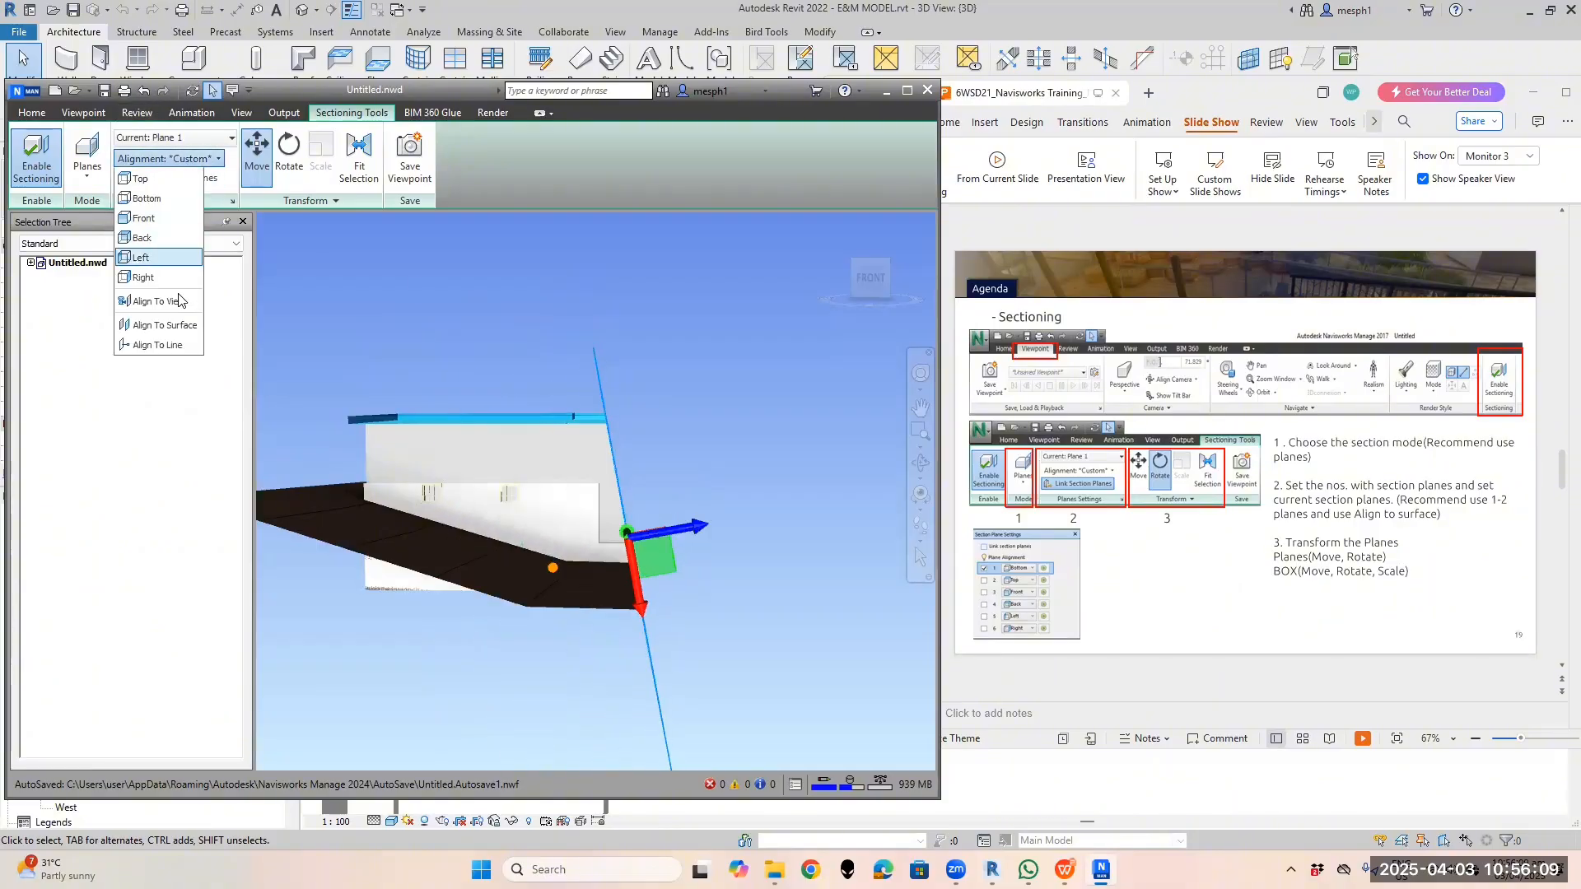
left_click(671, 537)
middle_click_drag(671, 536, 349, 548, "shift")
middle_click_drag(555, 528, 419, 581, "shift")
left_click_drag(468, 568, 328, 352)
scroll(550, 559, "up", 1)
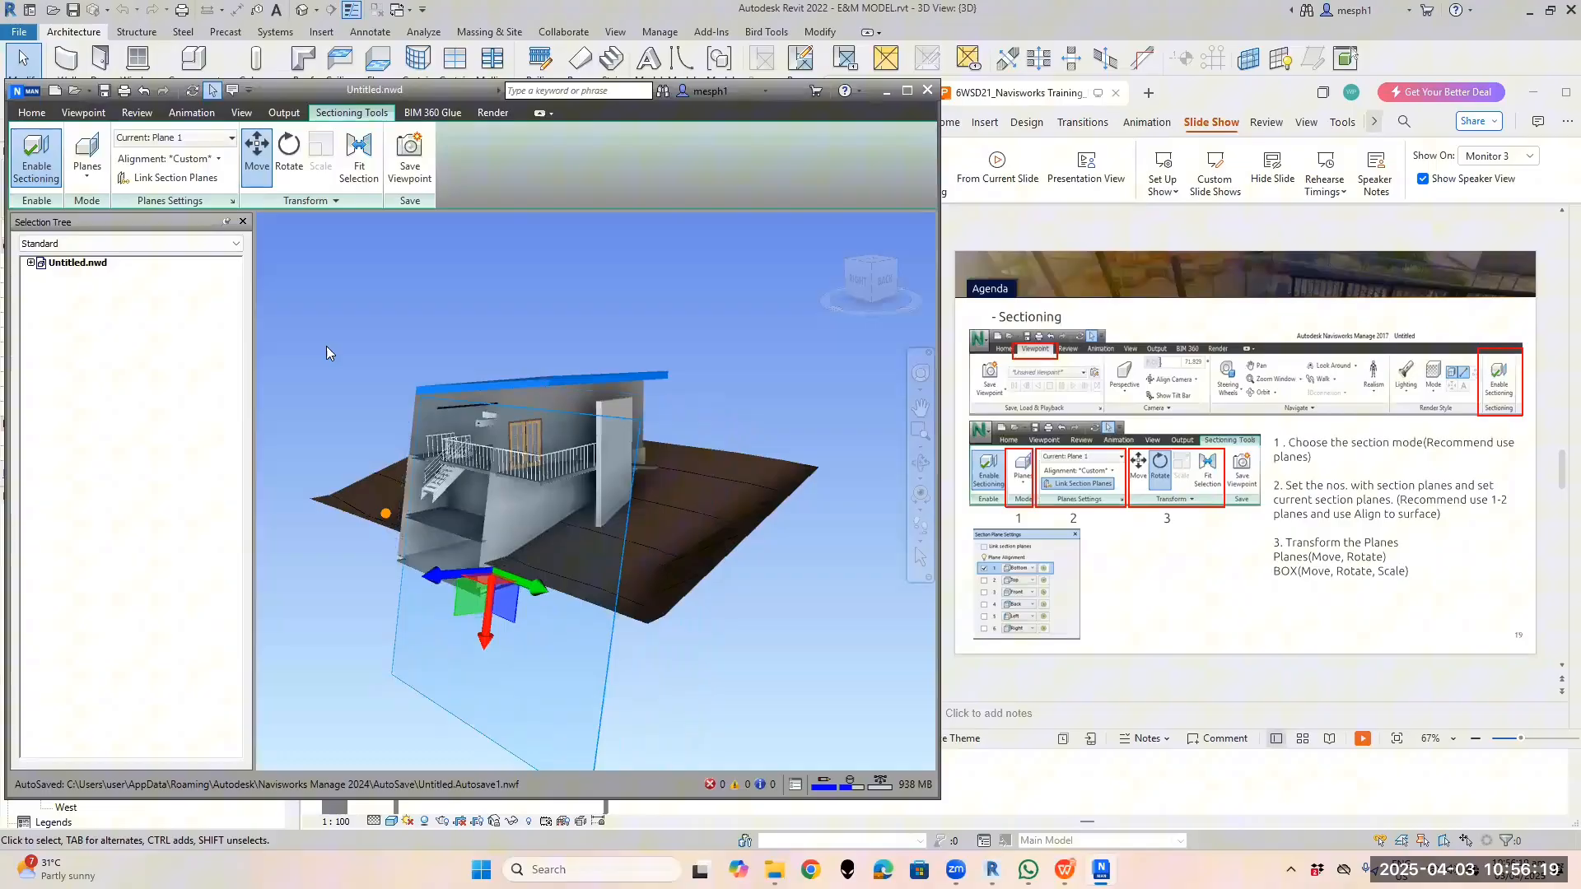
Try Align To Surface on Plane 1, orbiting the model to view the roof and side wall
left_click(218, 159)
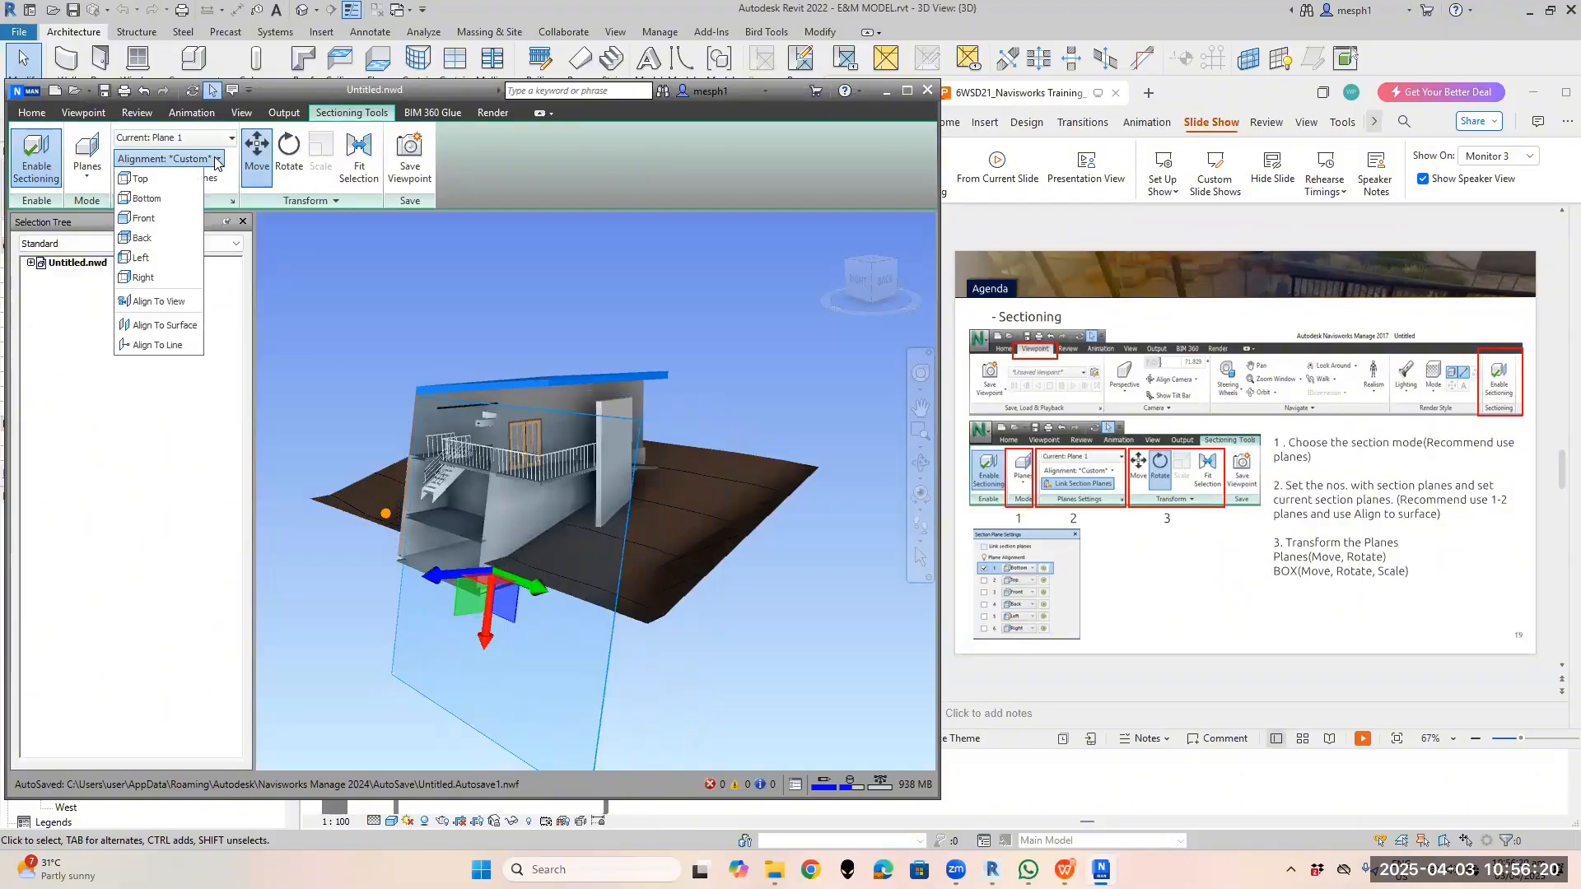
left_click(178, 327)
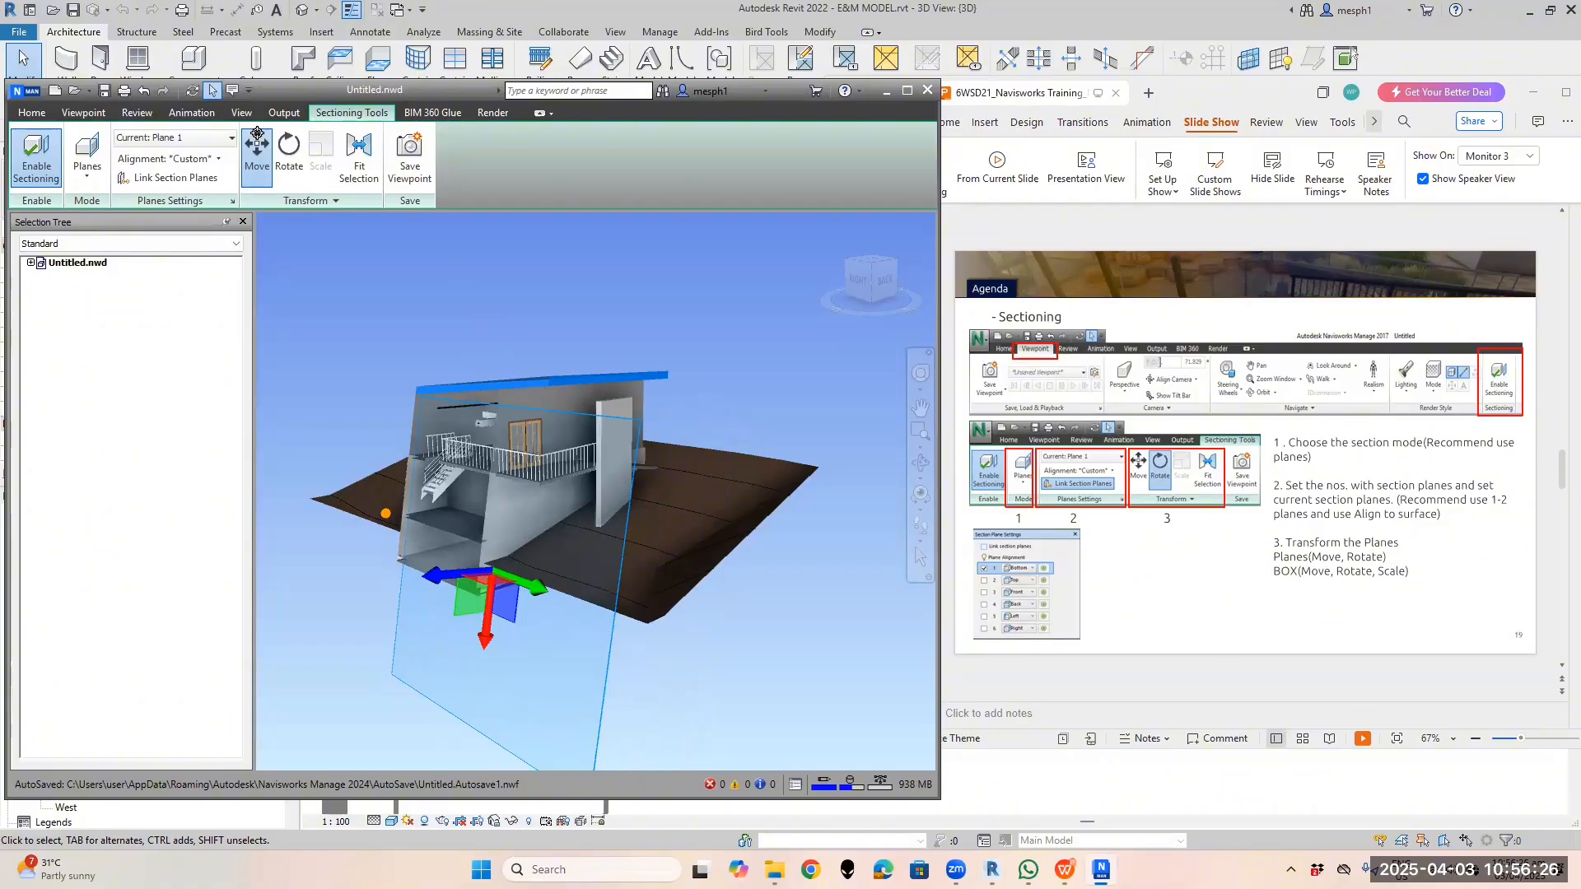
left_click(259, 173)
middle_click_drag(555, 356, 577, 424, "shift")
left_click(218, 159)
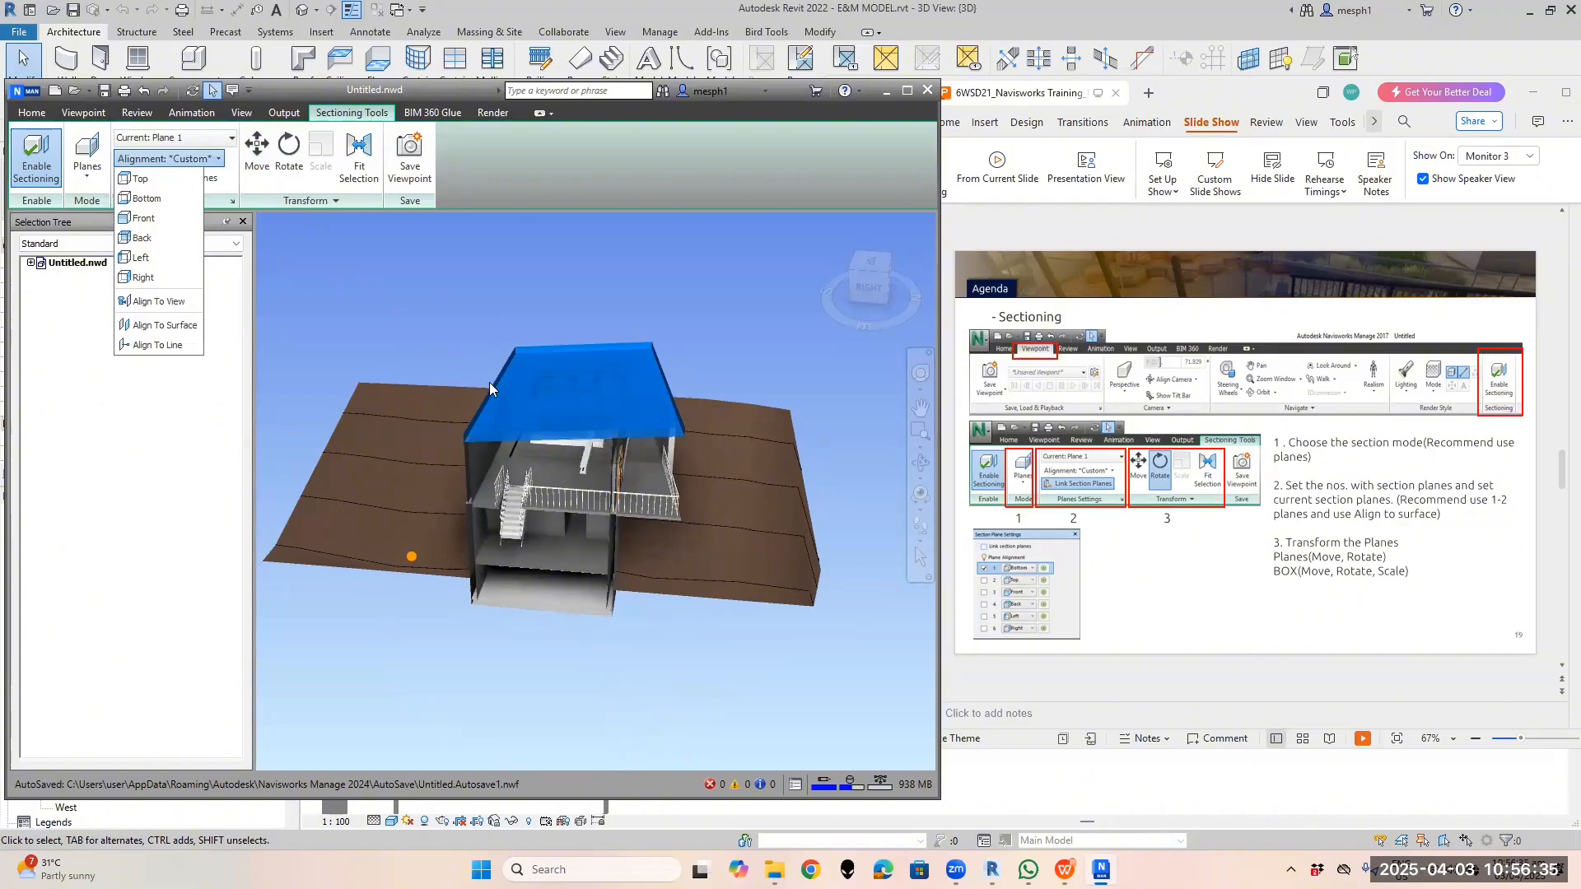
scroll(593, 492, "down", 2)
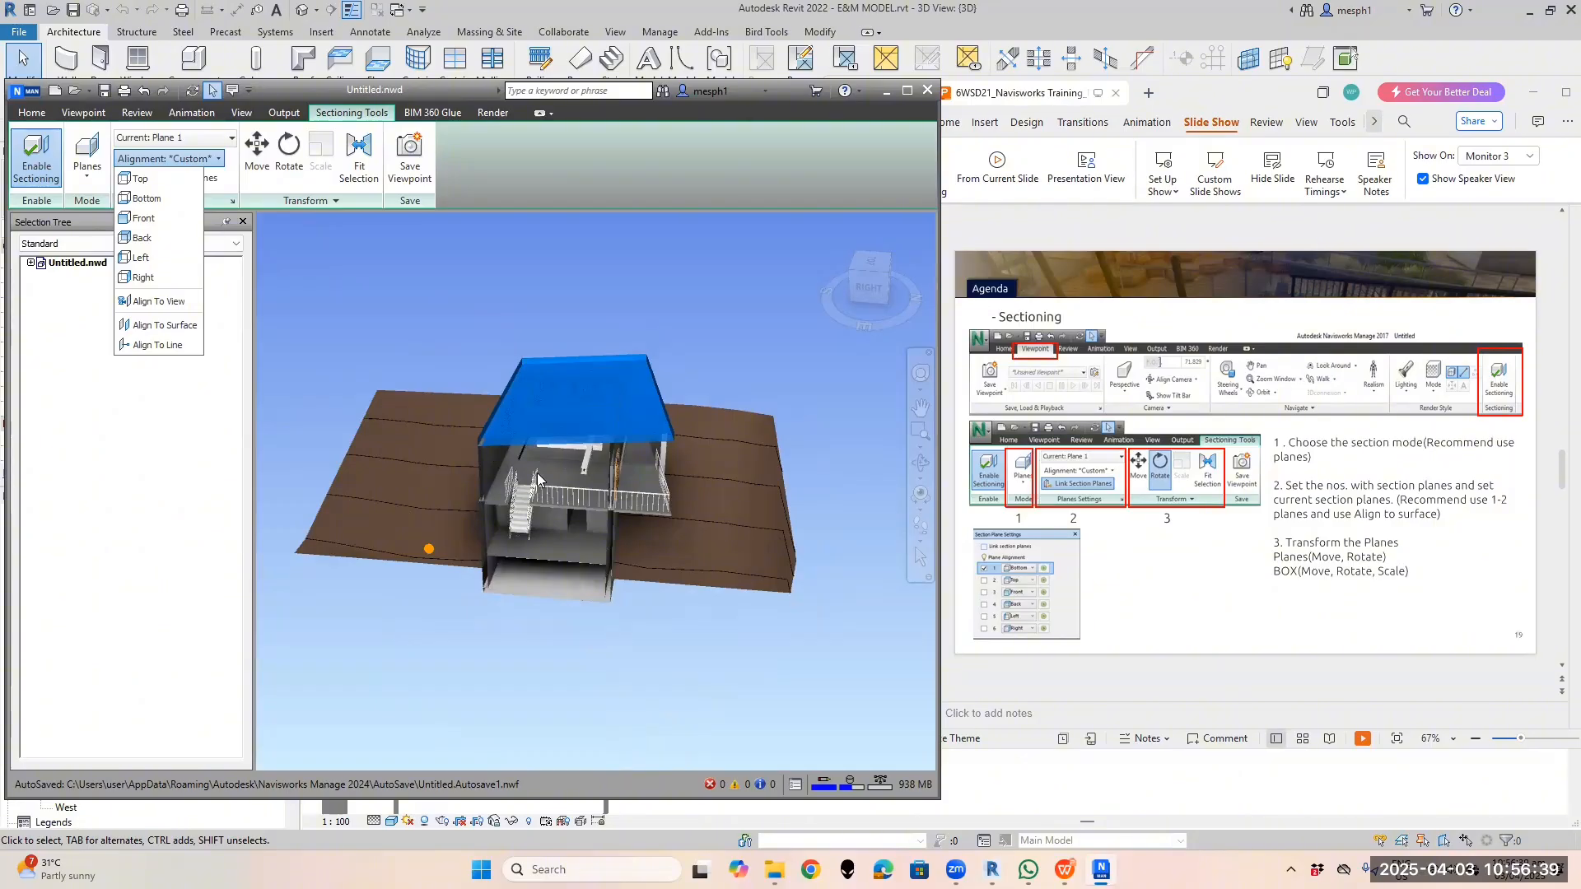
scroll(494, 447, "up", 1)
scroll(496, 546, "up", 2)
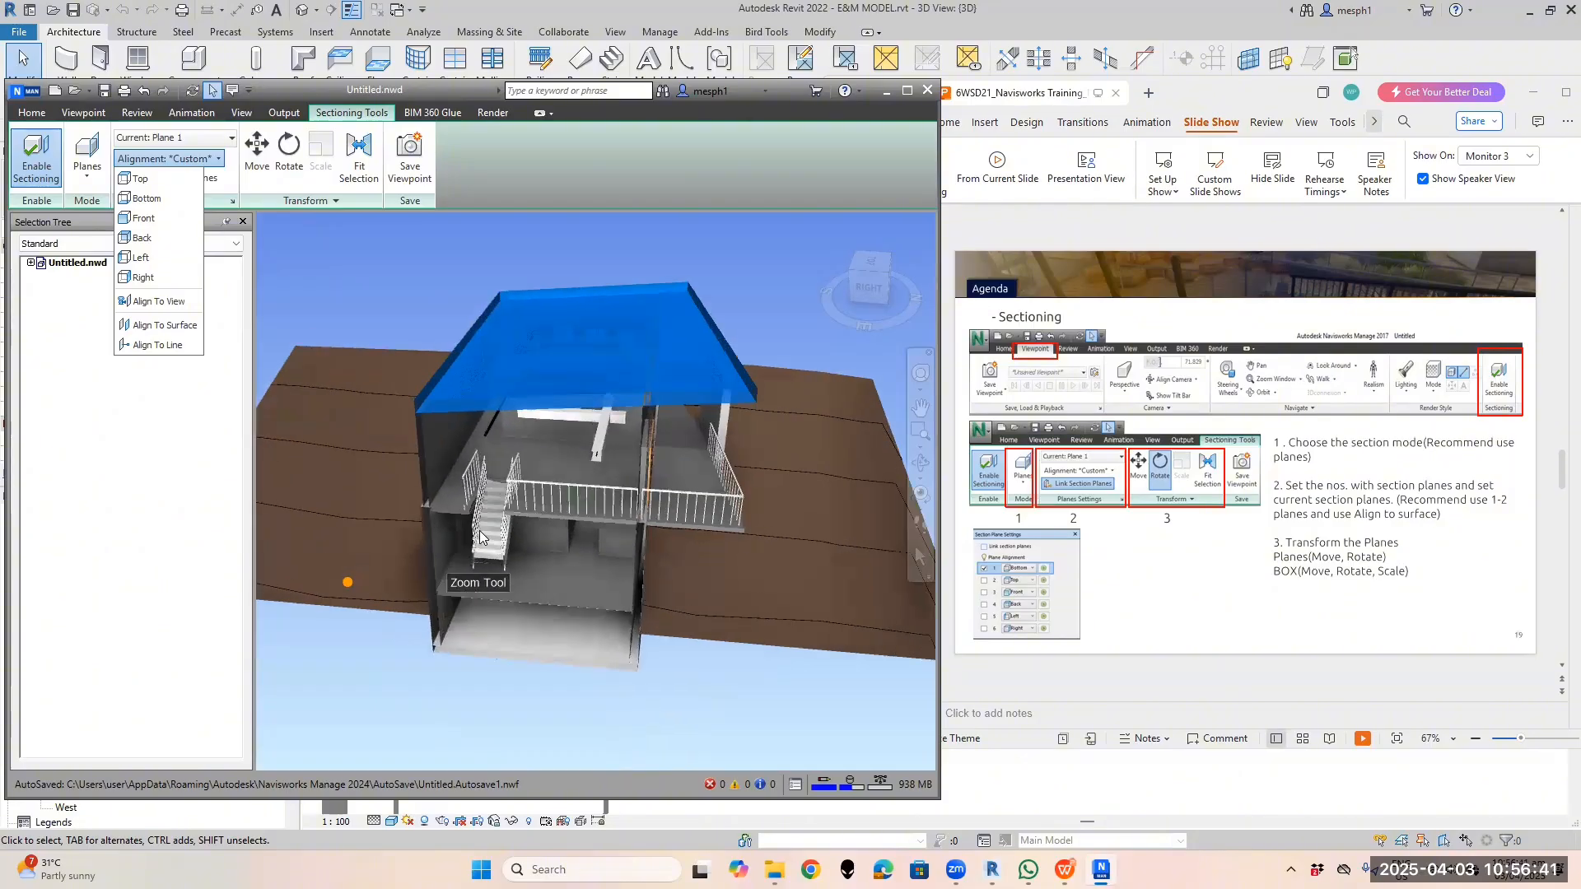
left_click(255, 169)
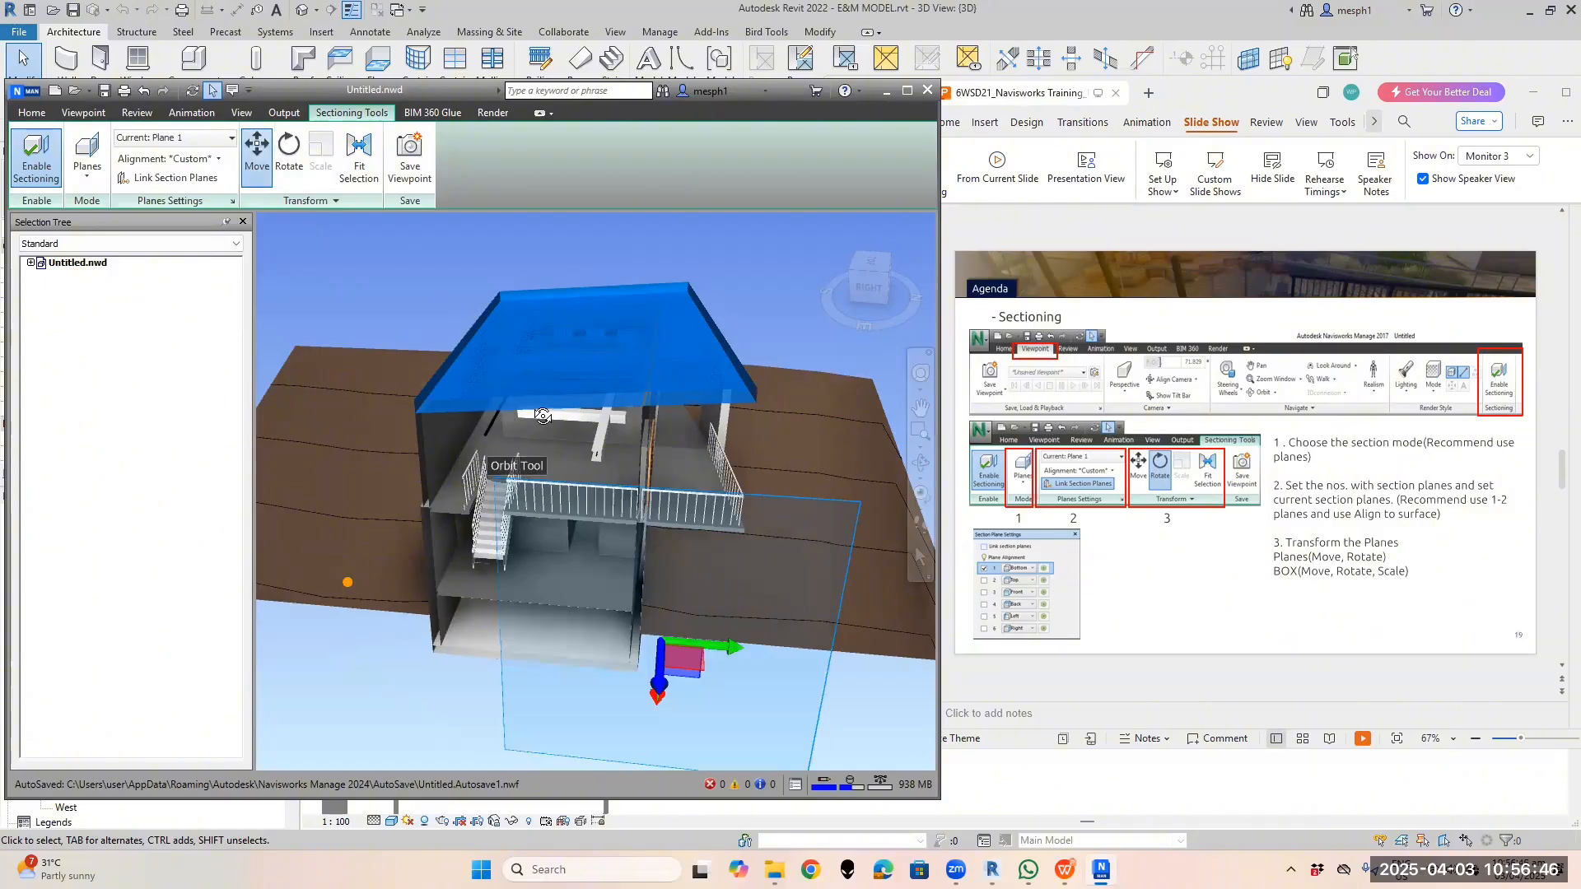
middle_click_drag(542, 416, 594, 412, "shift")
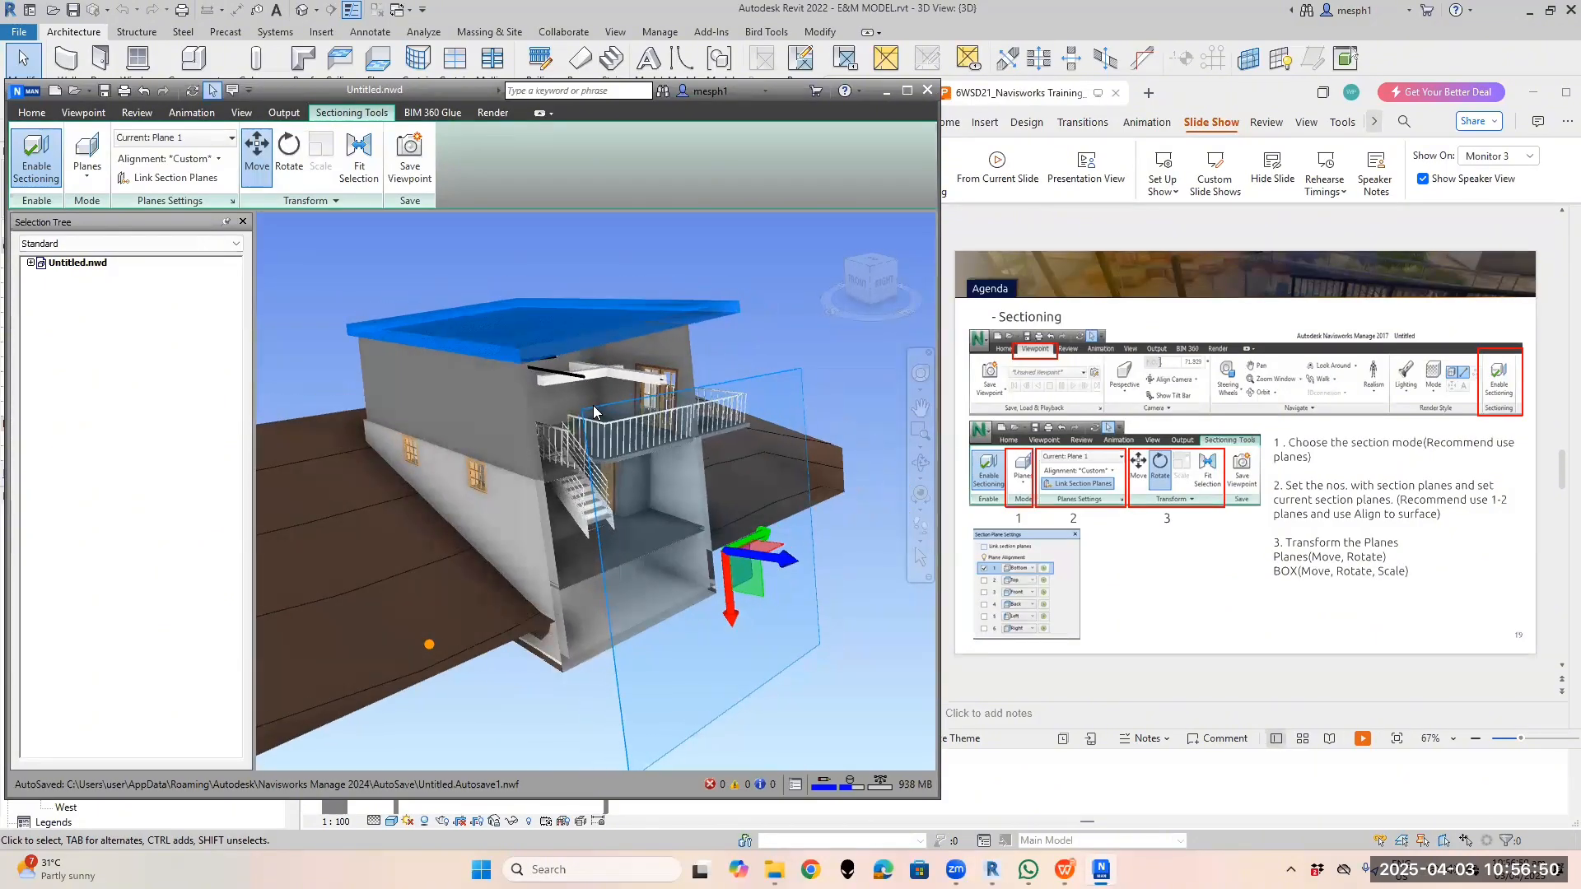
Align Plane 1 to the side wall and slide it deeper to expose the stairs
left_click(217, 159)
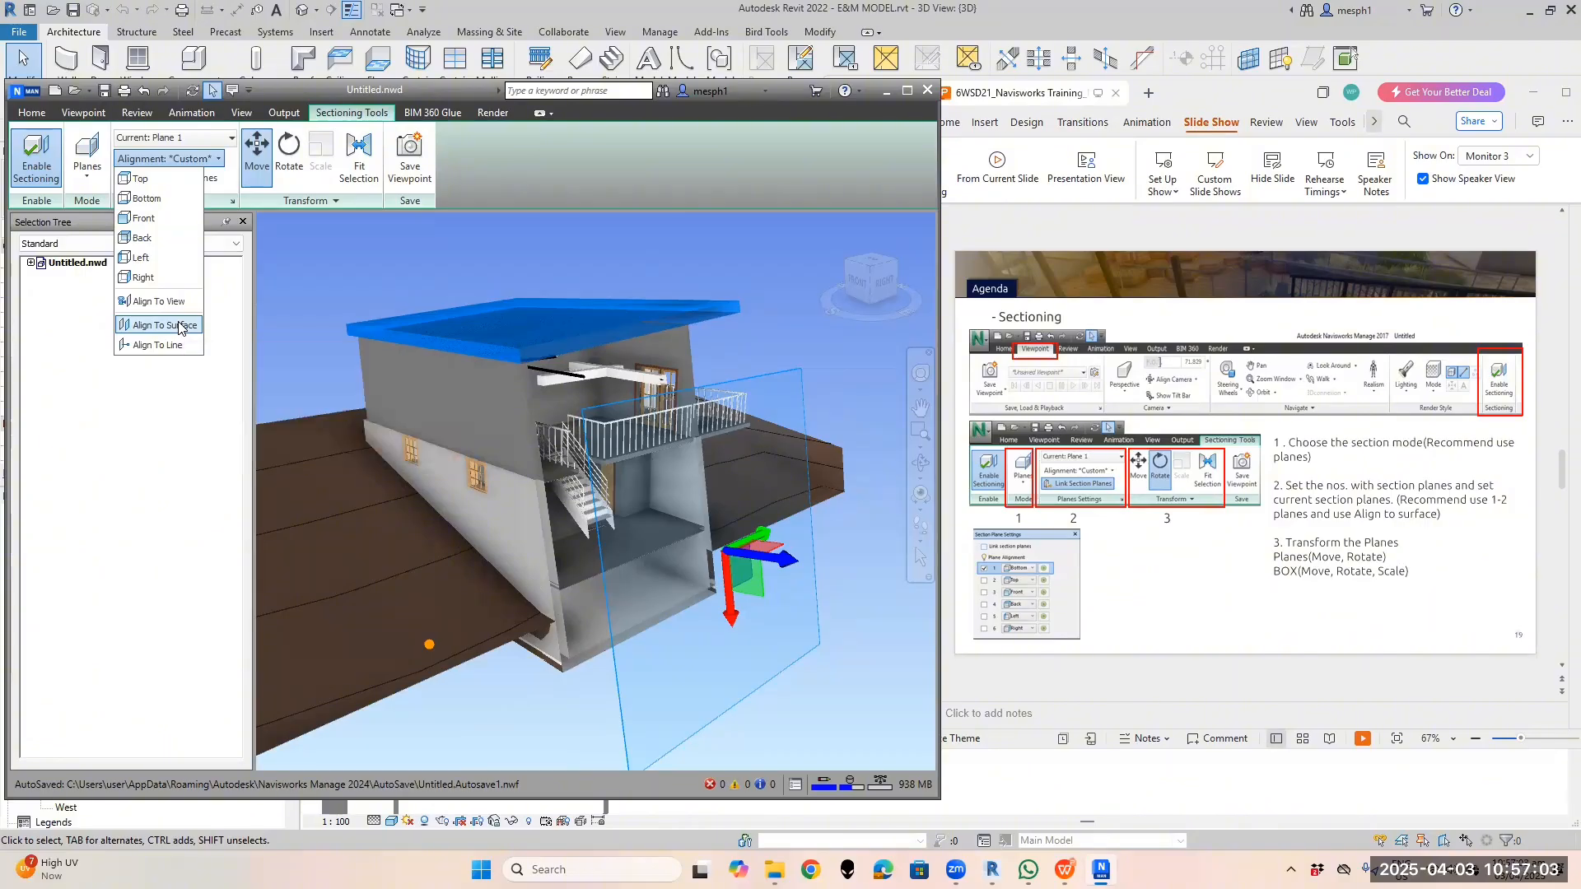
left_click(304, 361)
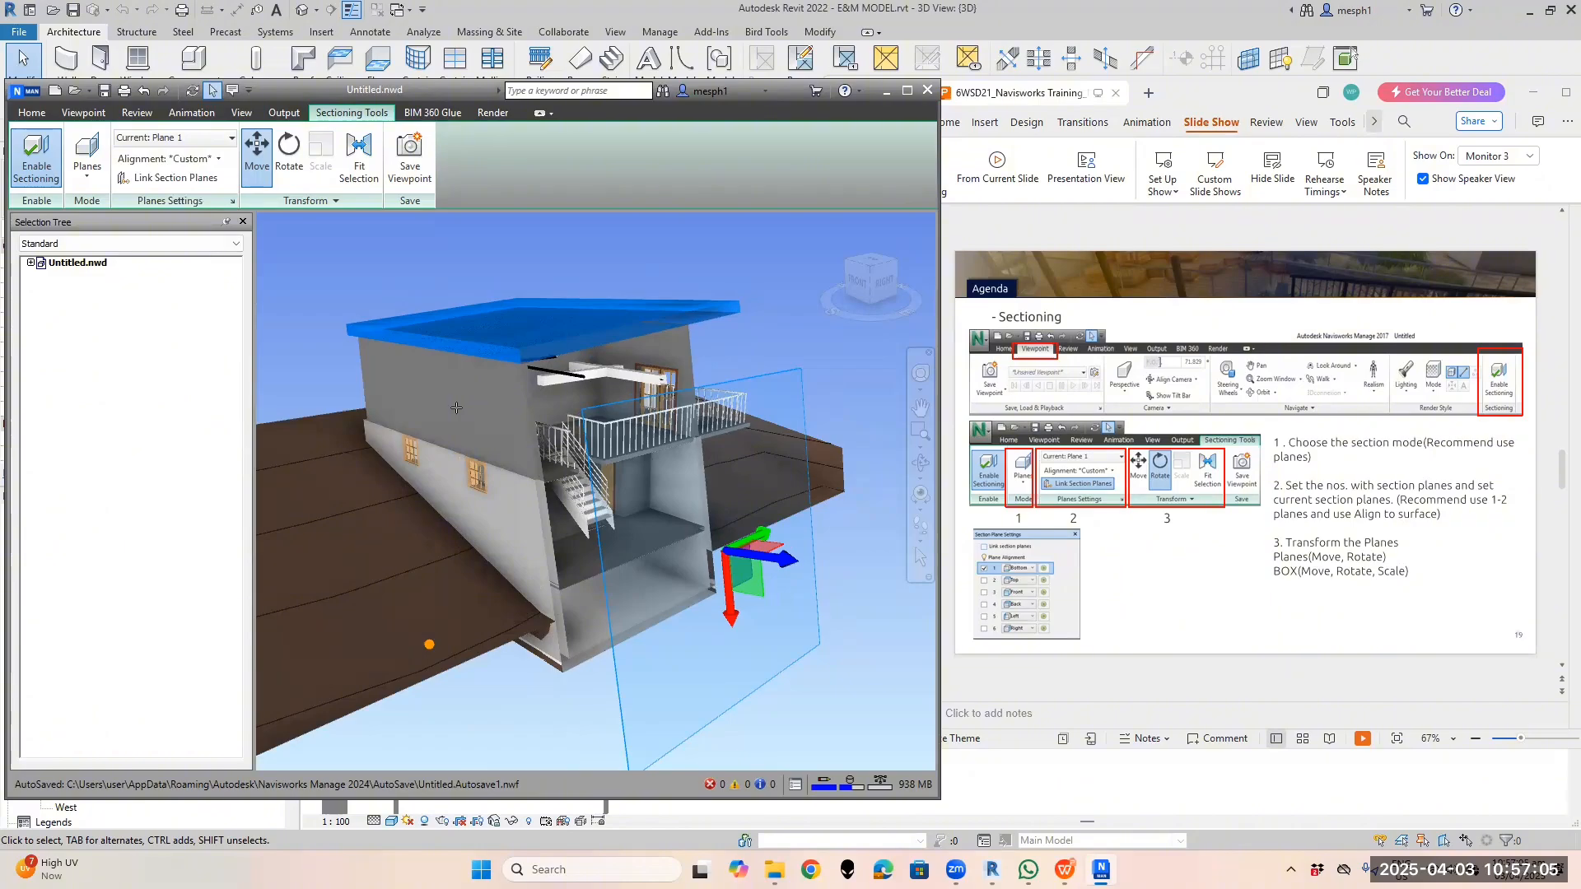
left_click(457, 408)
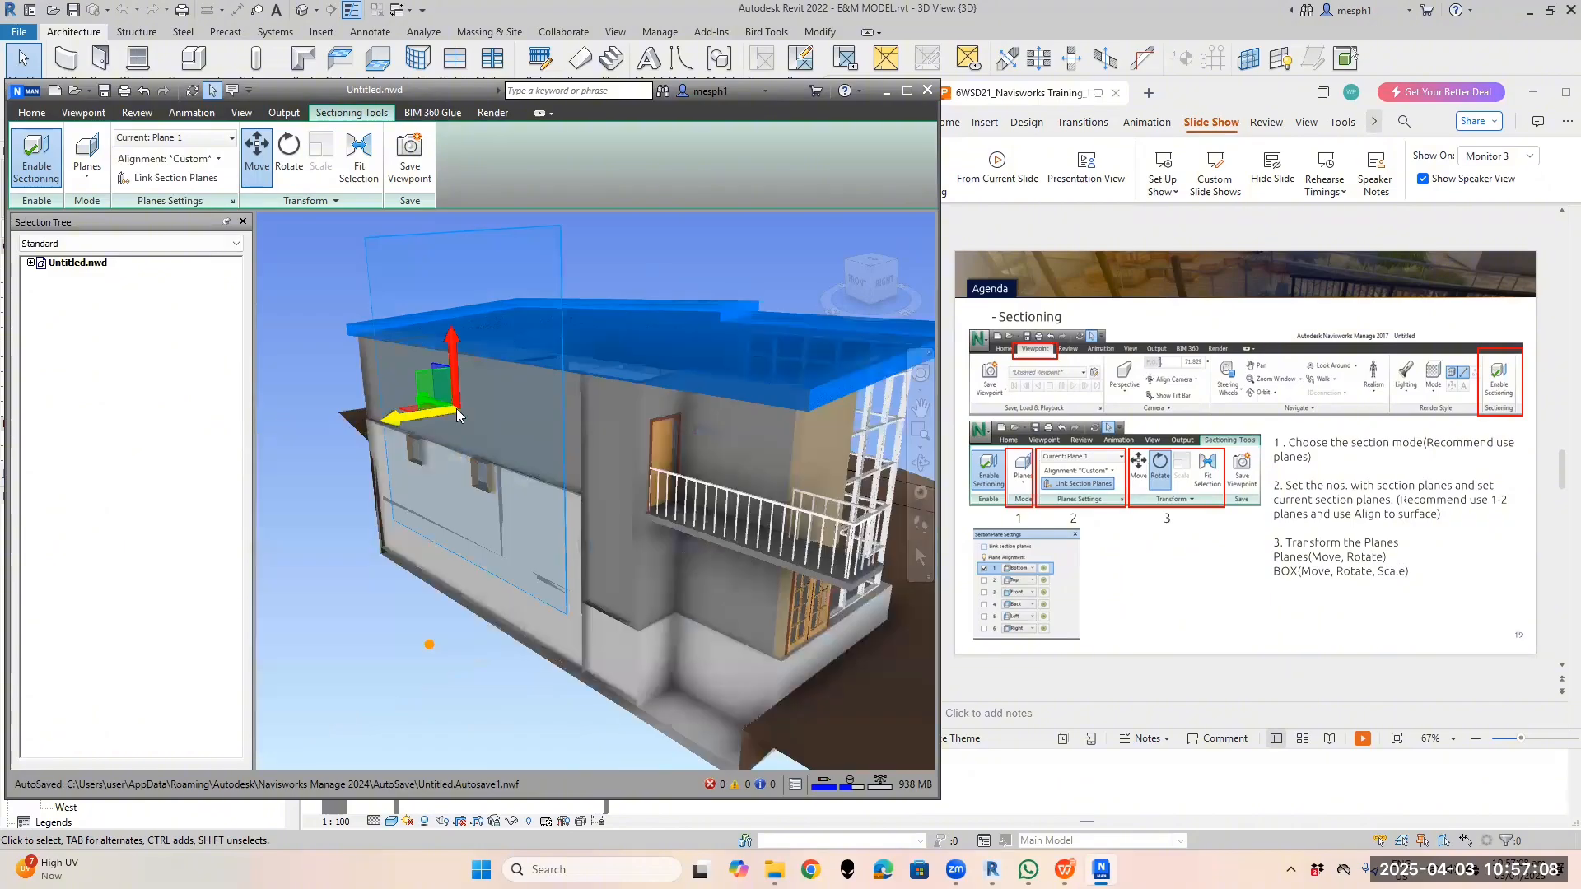
scroll(456, 408, "down", 1)
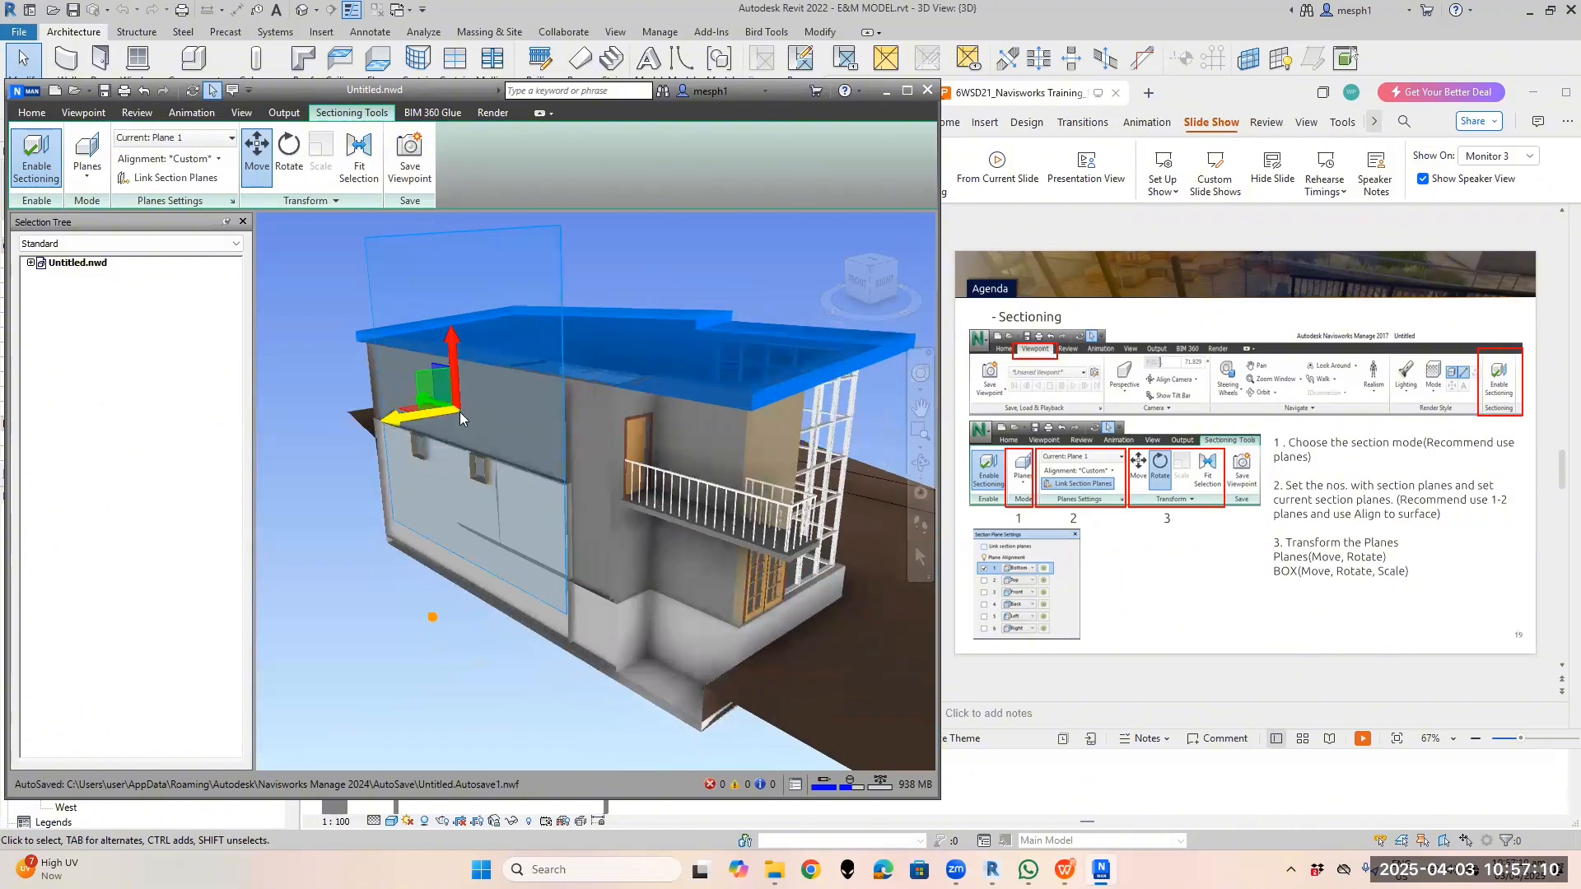
middle_click_drag(491, 425, 442, 415, "shift")
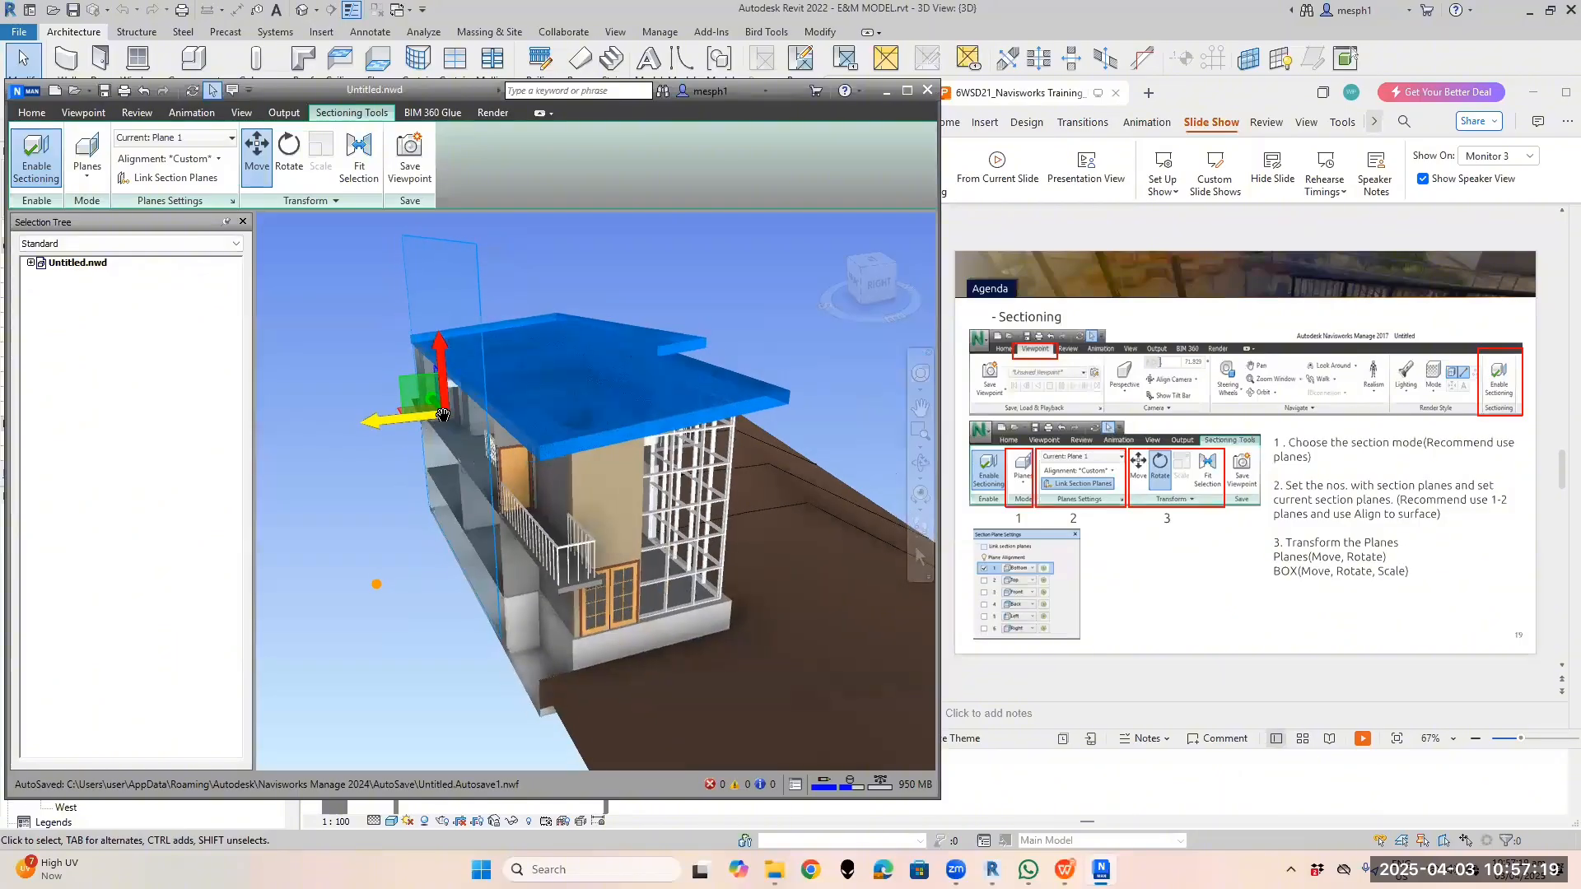
left_click_drag(442, 415, 487, 418)
middle_click_drag(469, 443, 374, 412, "shift")
left_click_drag(374, 411, 489, 445)
Orbit to an angled top view from the right and list the alignment options again
middle_click_drag(492, 449, 424, 494, "shift")
middle_click_drag(708, 434, 580, 452, "shift")
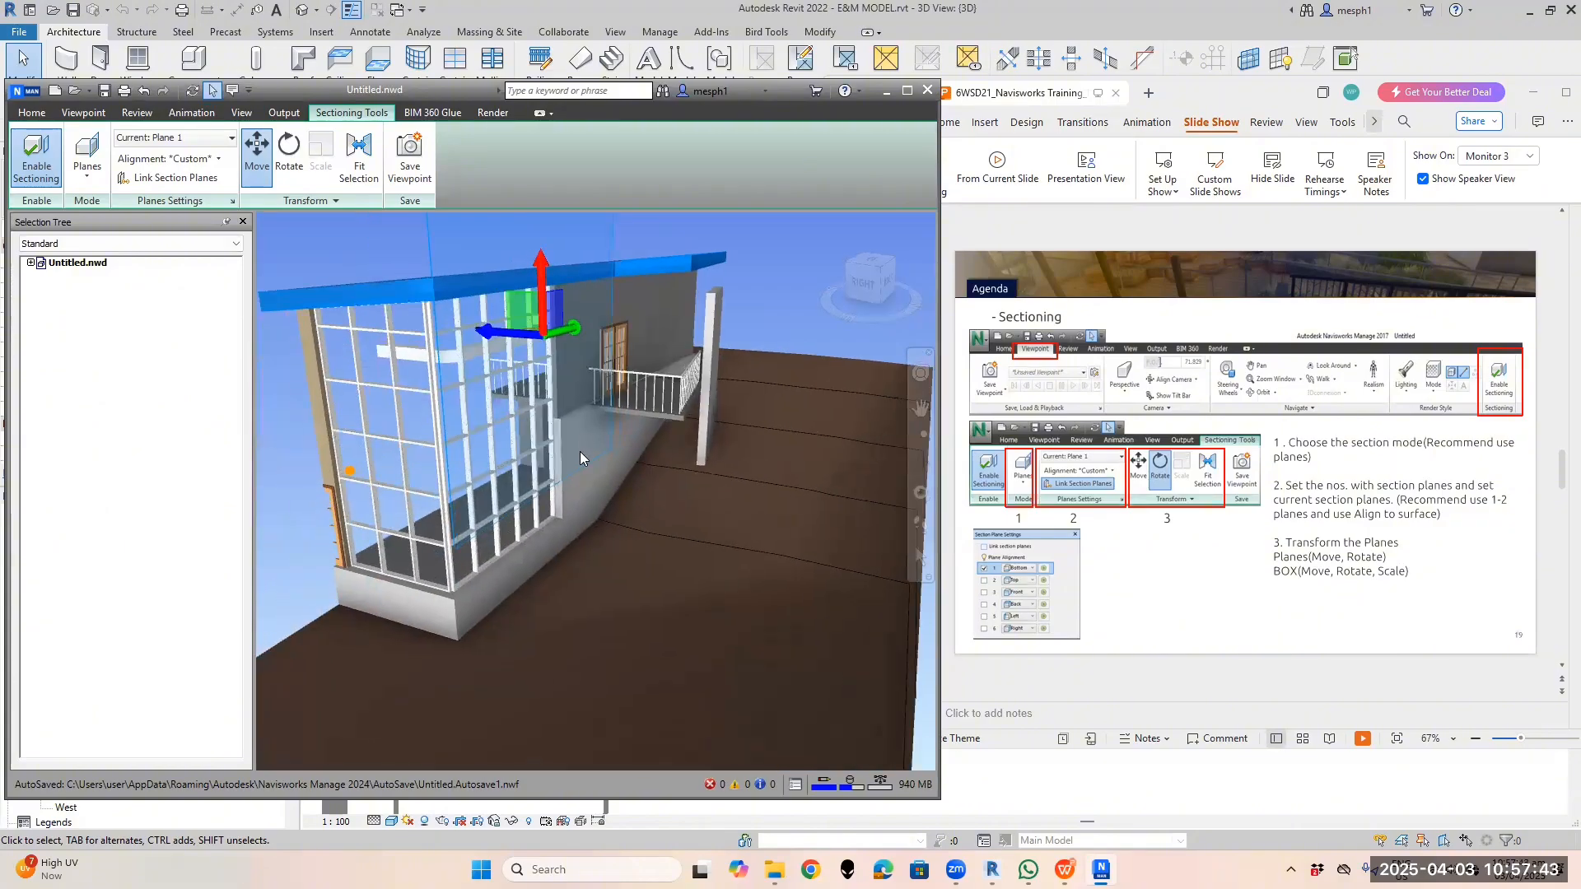
left_click(206, 160)
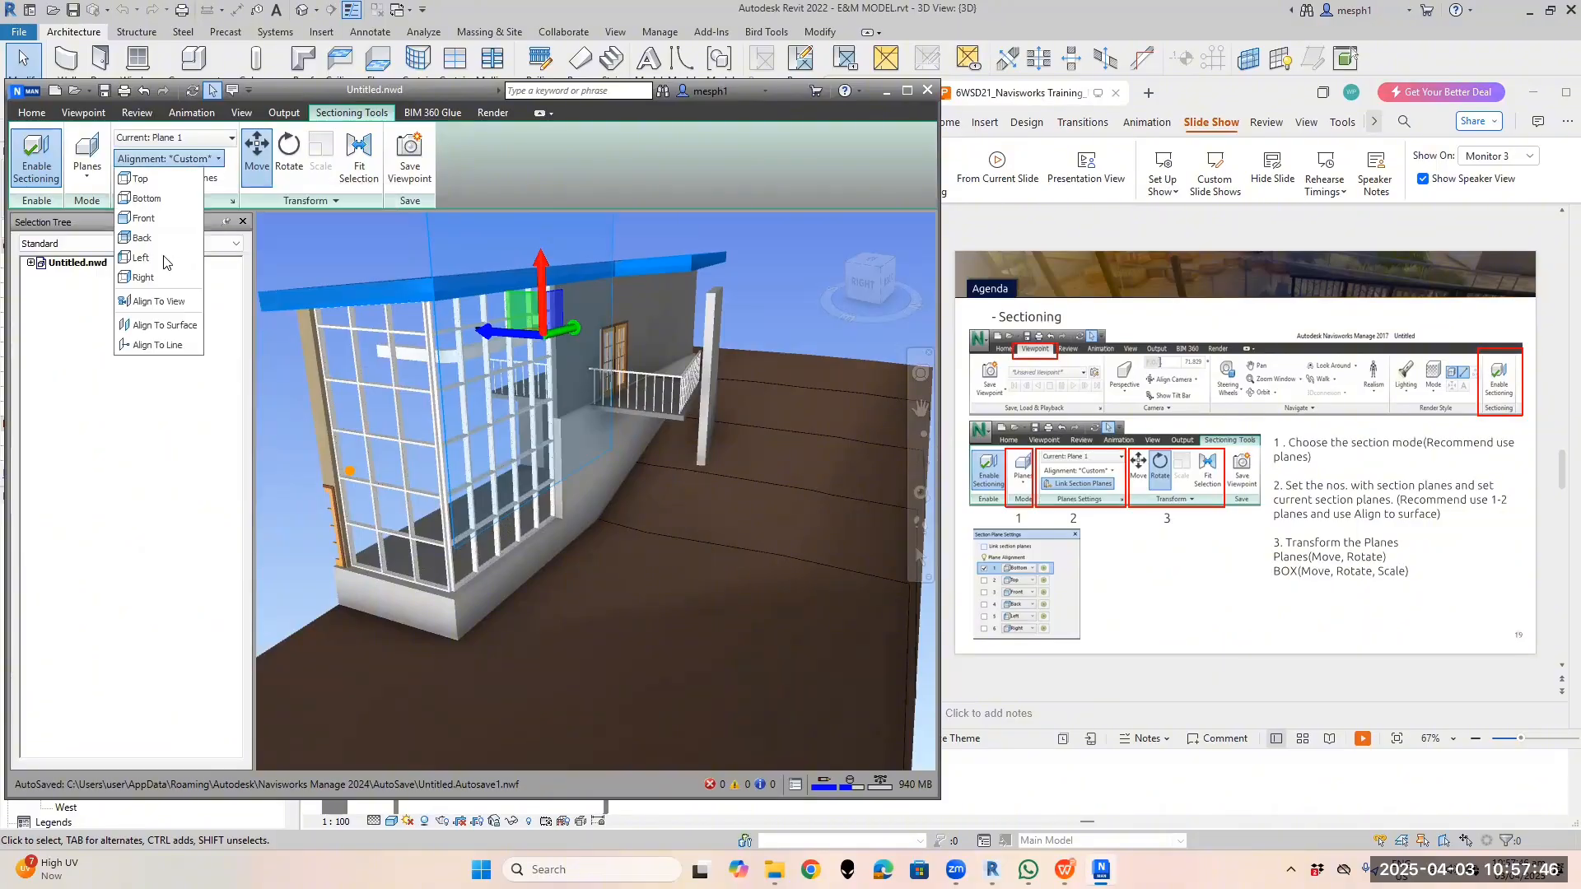
Align Plane 1 to an exterior wall and slide it, then try aligning it to the view
left_click(159, 327)
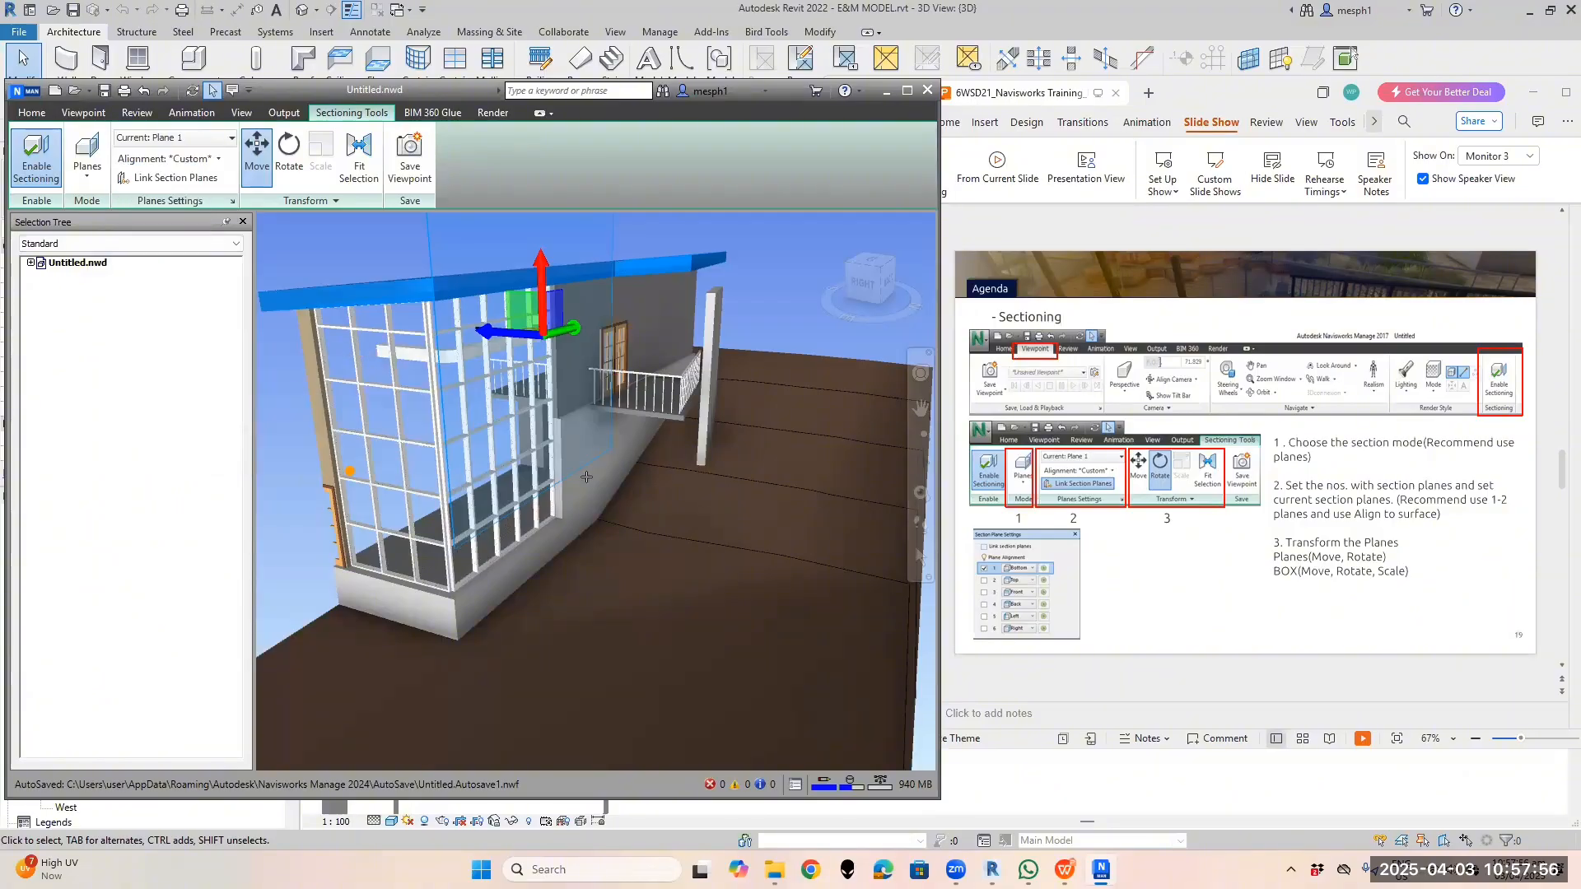
left_click(588, 483)
left_click_drag(616, 481, 559, 476)
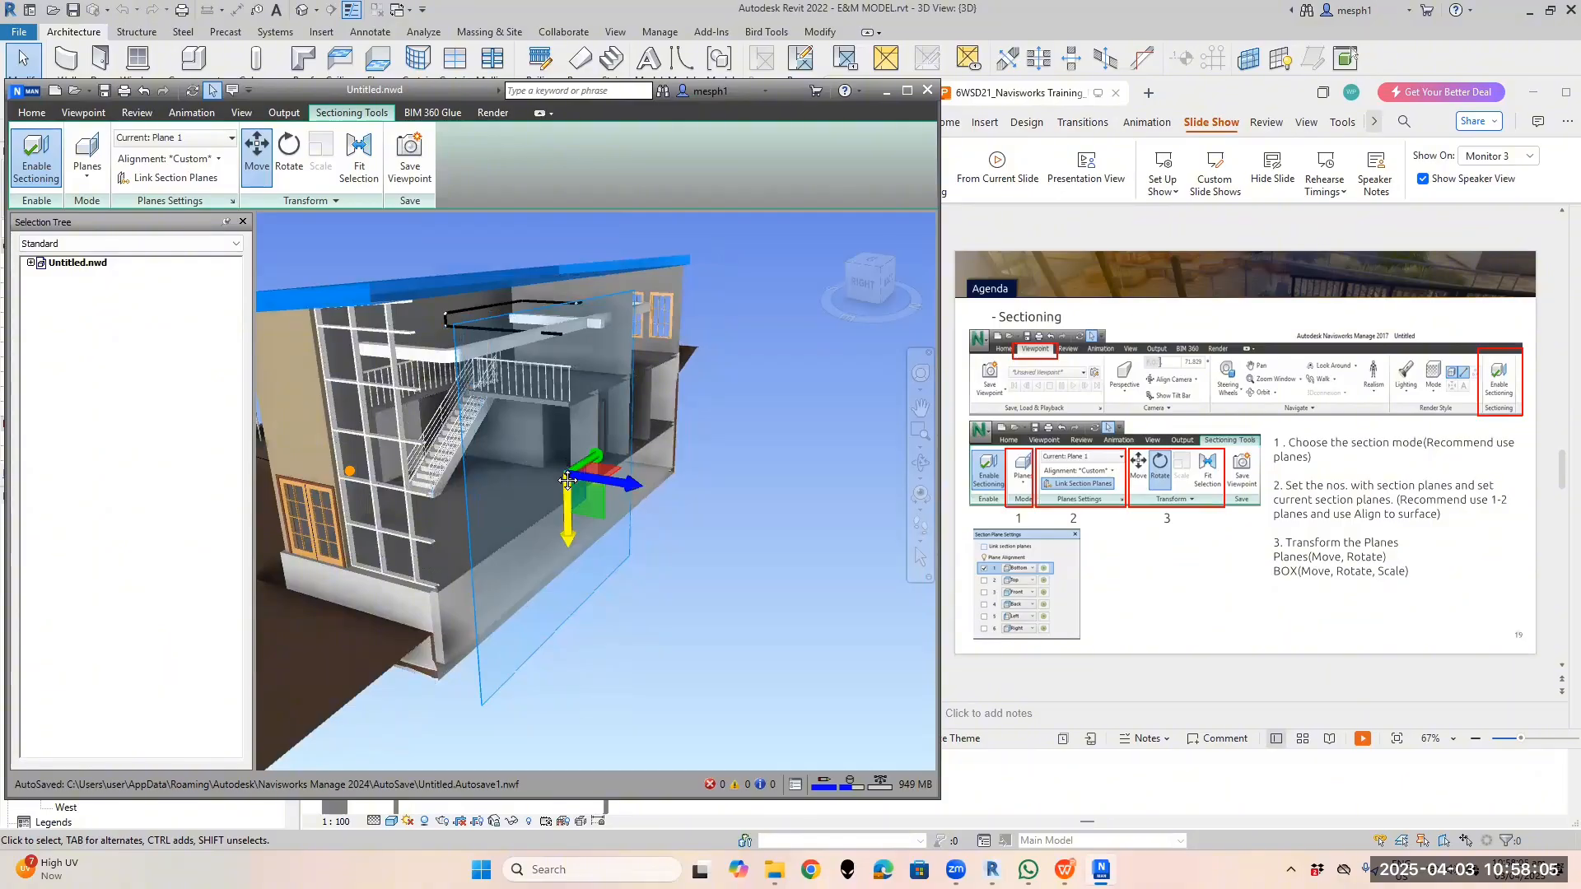
mouse_move(566, 480)
middle_mouse_down("shift")
mouse_move(591, 487)
mouse_move(533, 480)
mouse_move(600, 482)
mouse_move(572, 493)
middle_mouse_up("shift")
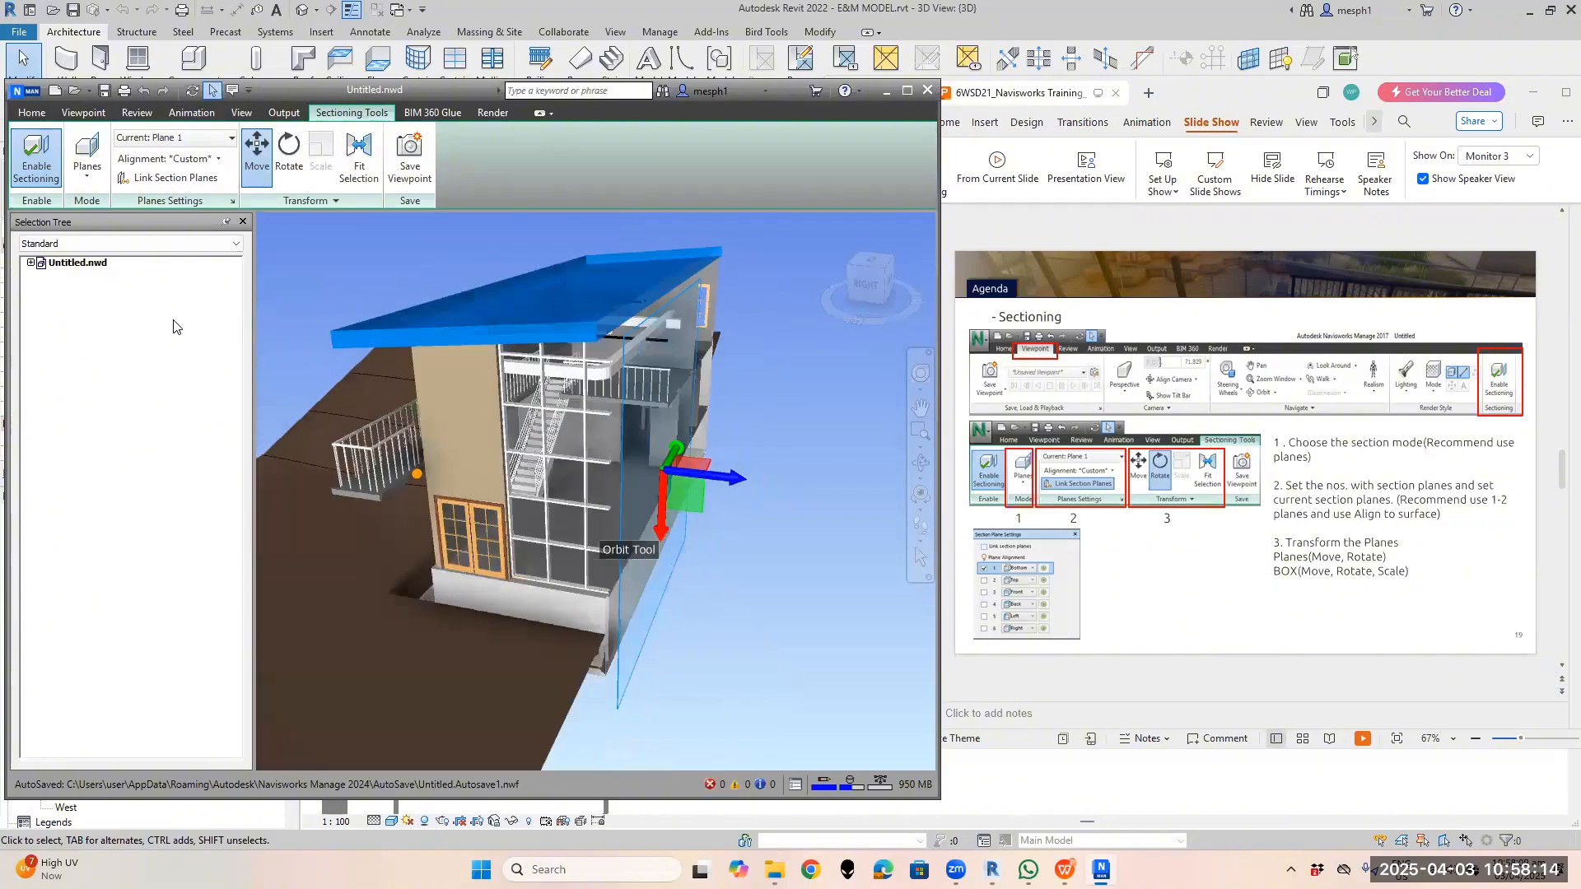
left_click(169, 159)
left_click(165, 306)
middle_click_drag(459, 411, 441, 511, "shift")
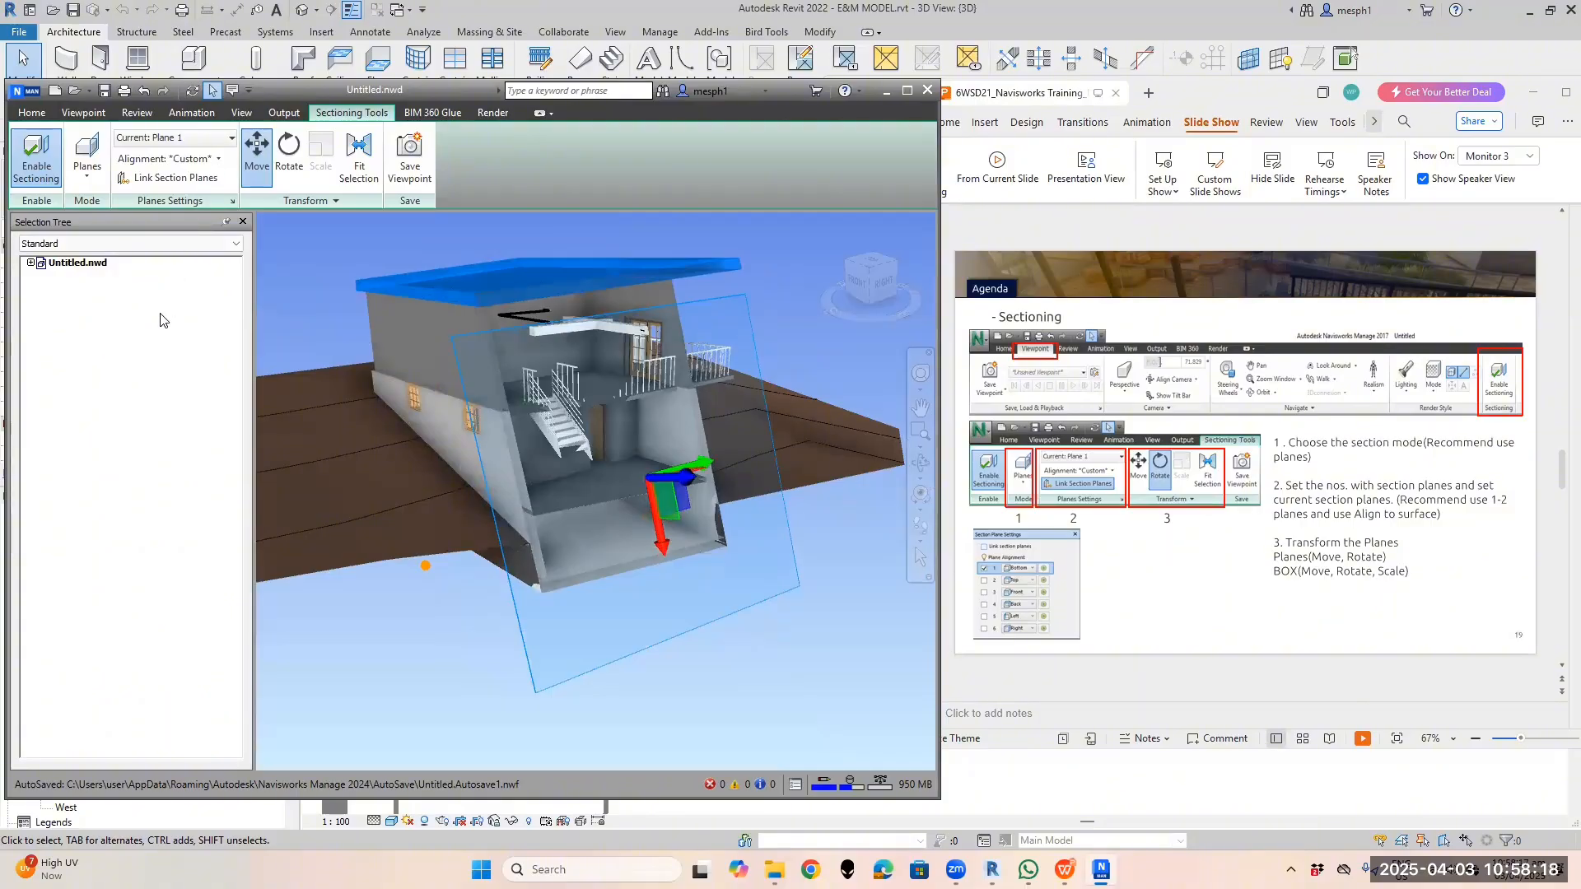
Re-align Plane 1 to the left wall and slide it through the building interior
left_click(169, 159)
left_click(160, 327)
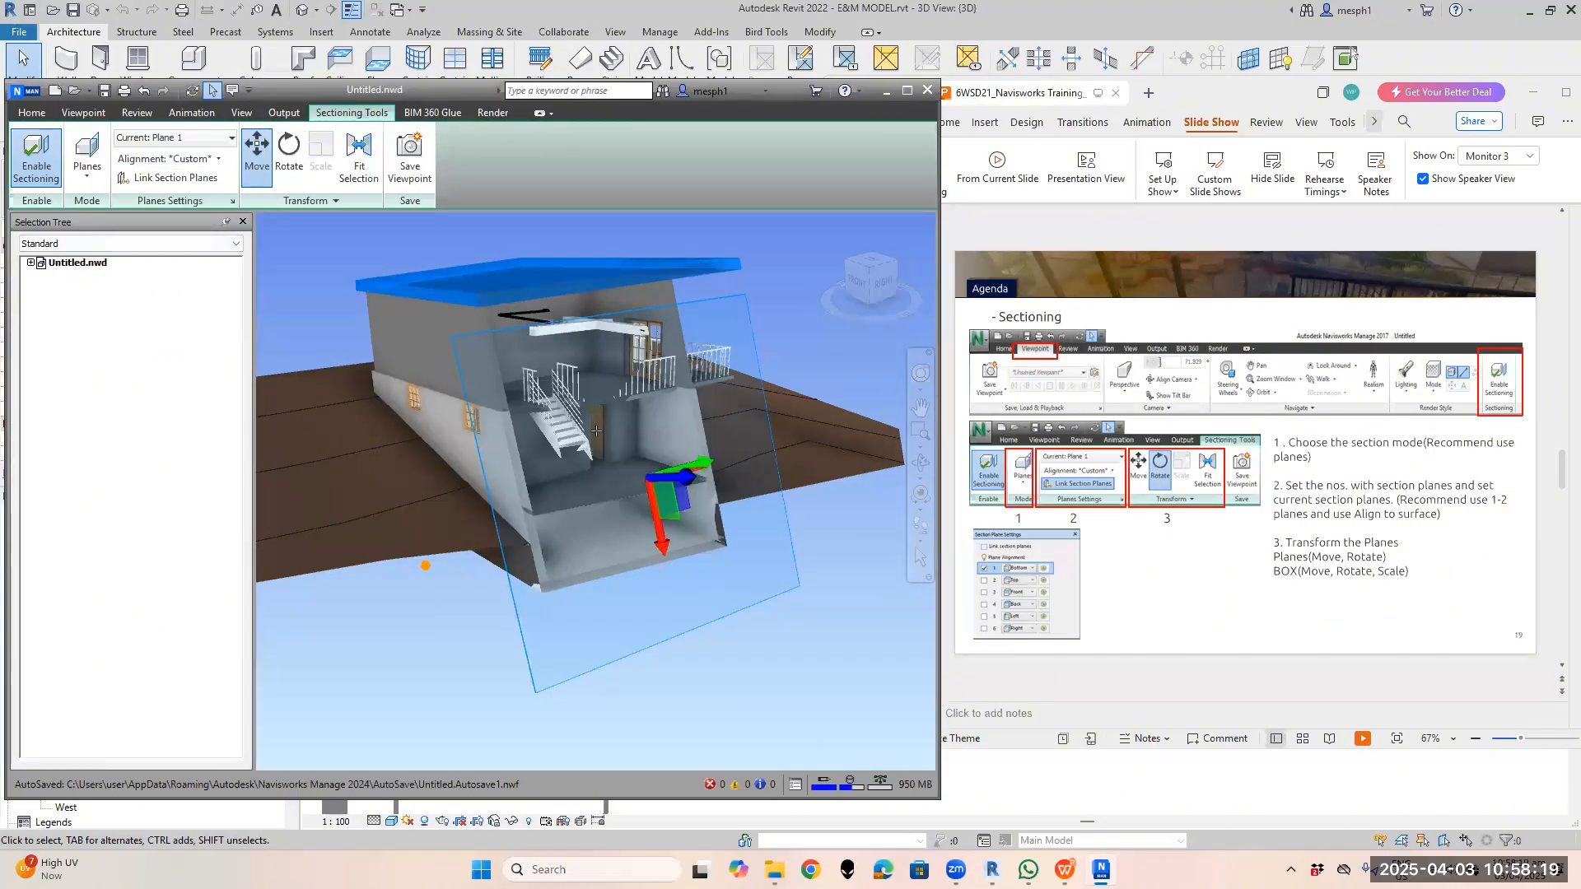
left_click(412, 351)
left_click_drag(447, 346, 363, 381)
Align Plane 1 to the facade wall and push it past the glass to reveal the stairs
left_click(167, 158)
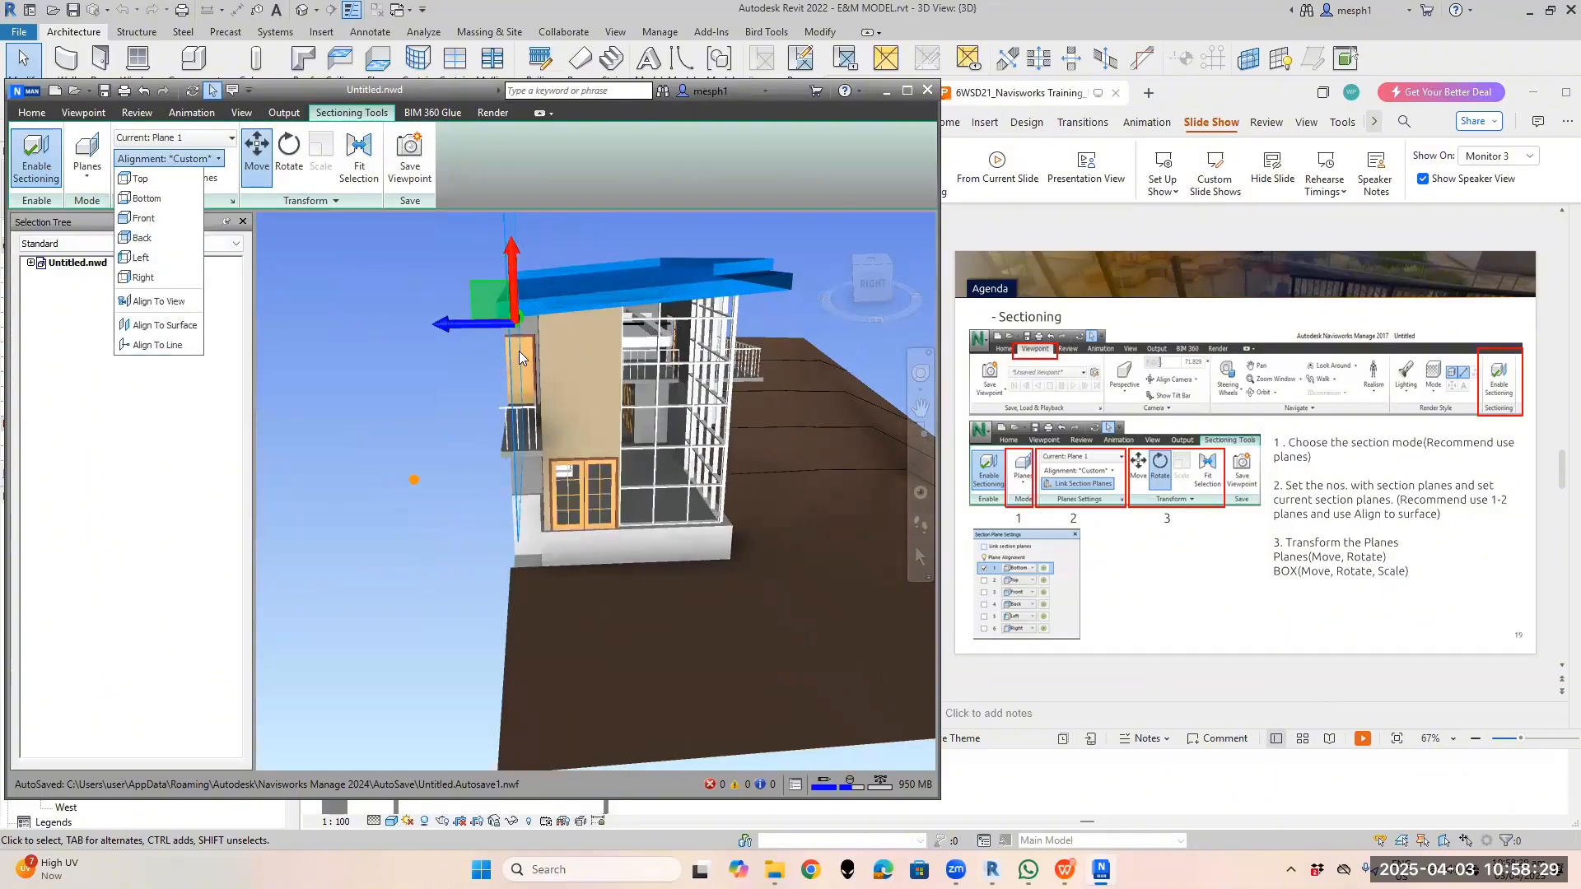
left_click(137, 326)
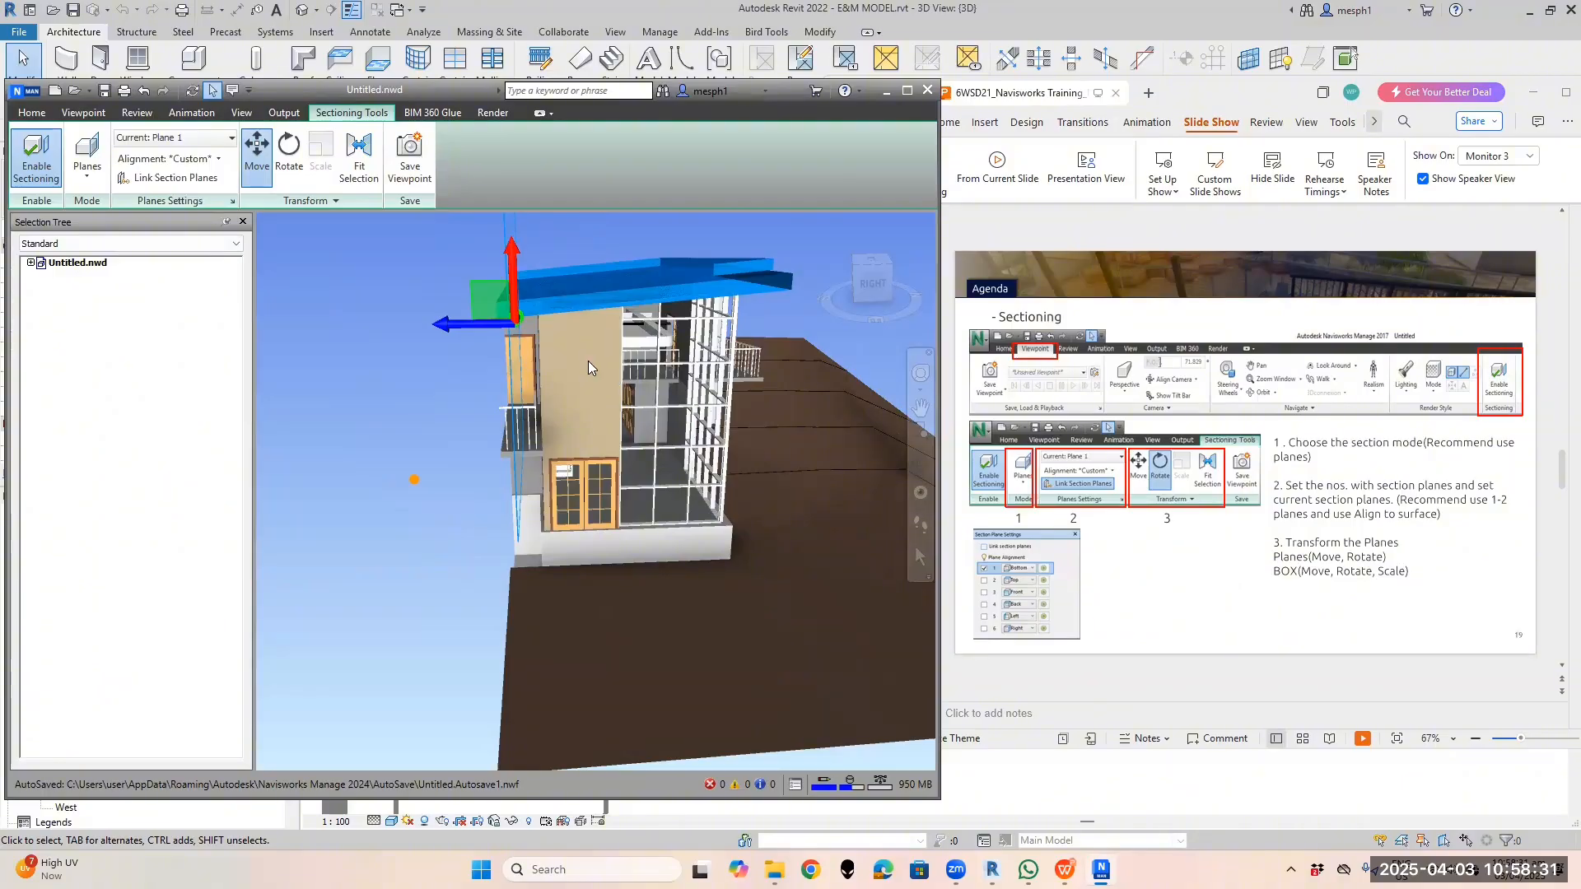
left_click(588, 361)
middle_click_drag(560, 394, 444, 405, "shift")
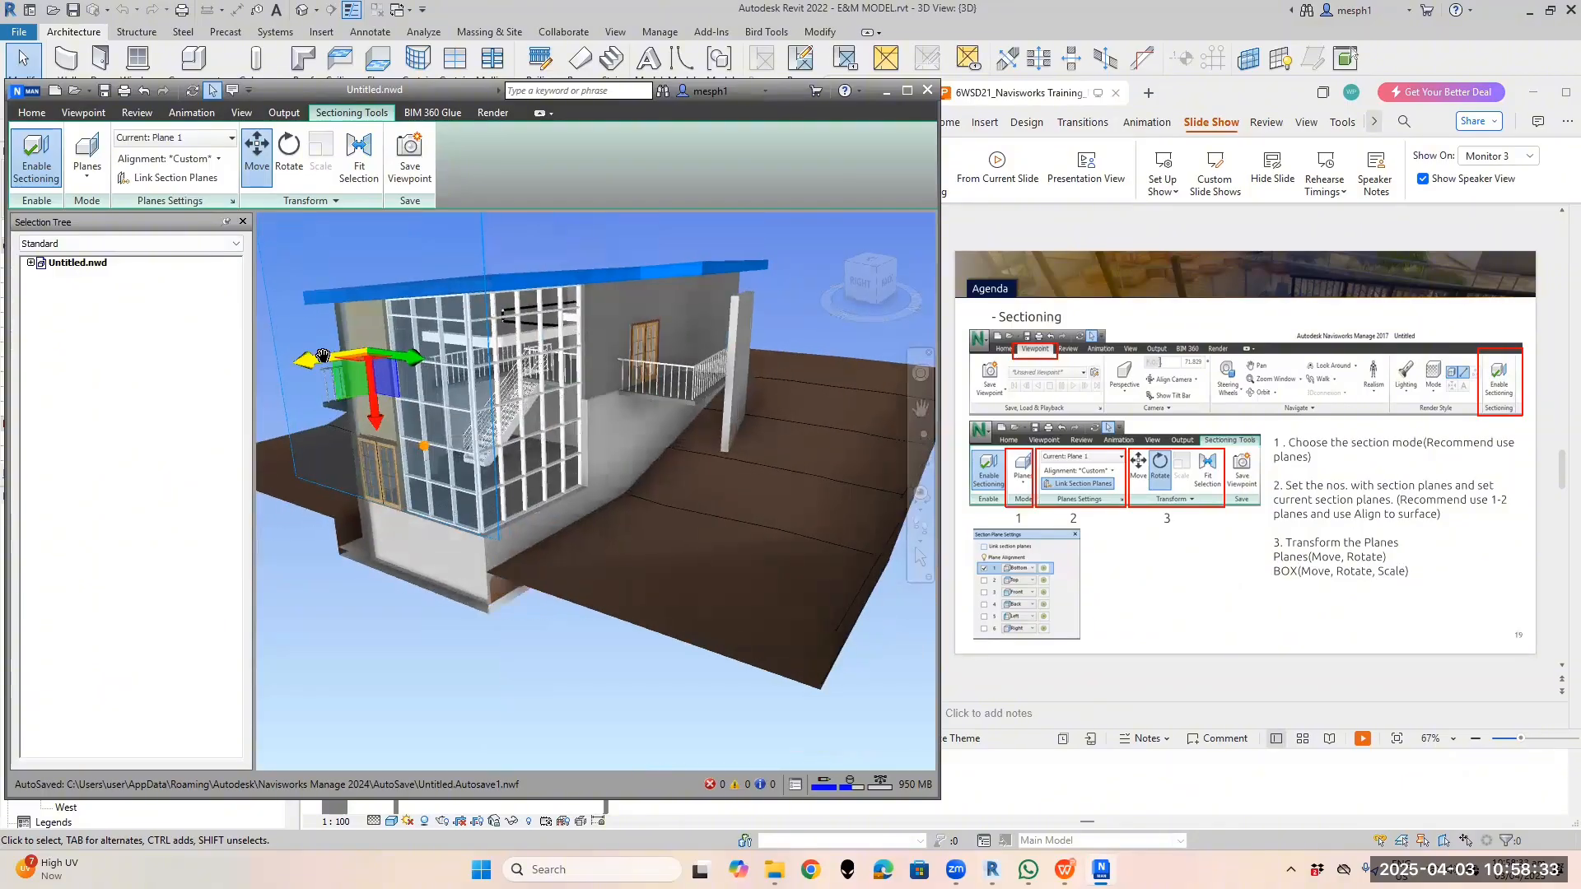
left_click_drag(322, 356, 378, 353)
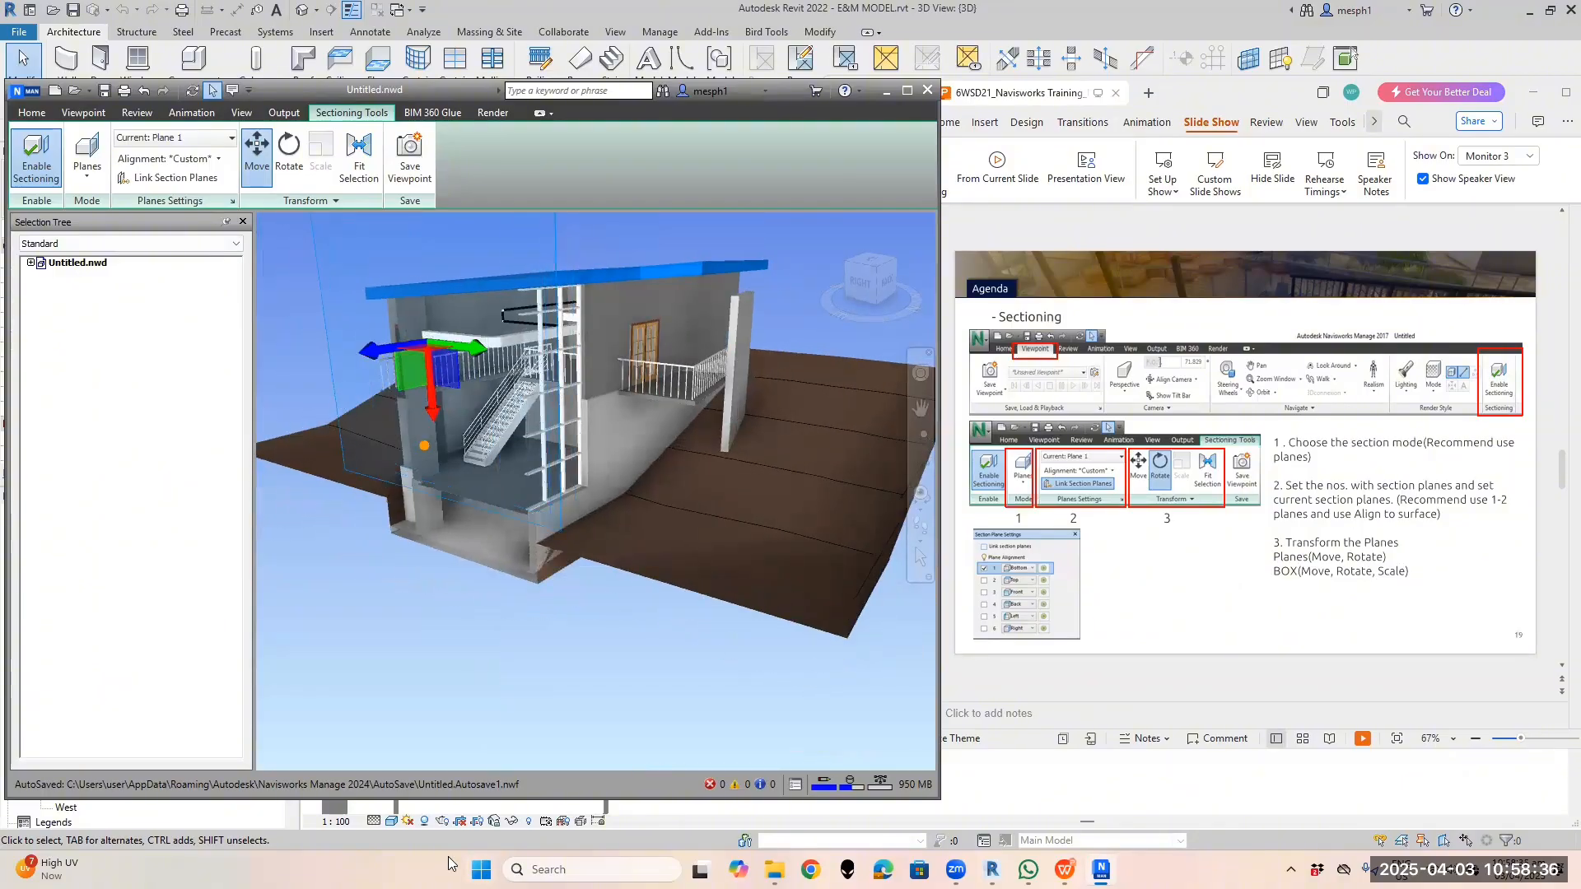
left_click(508, 726)
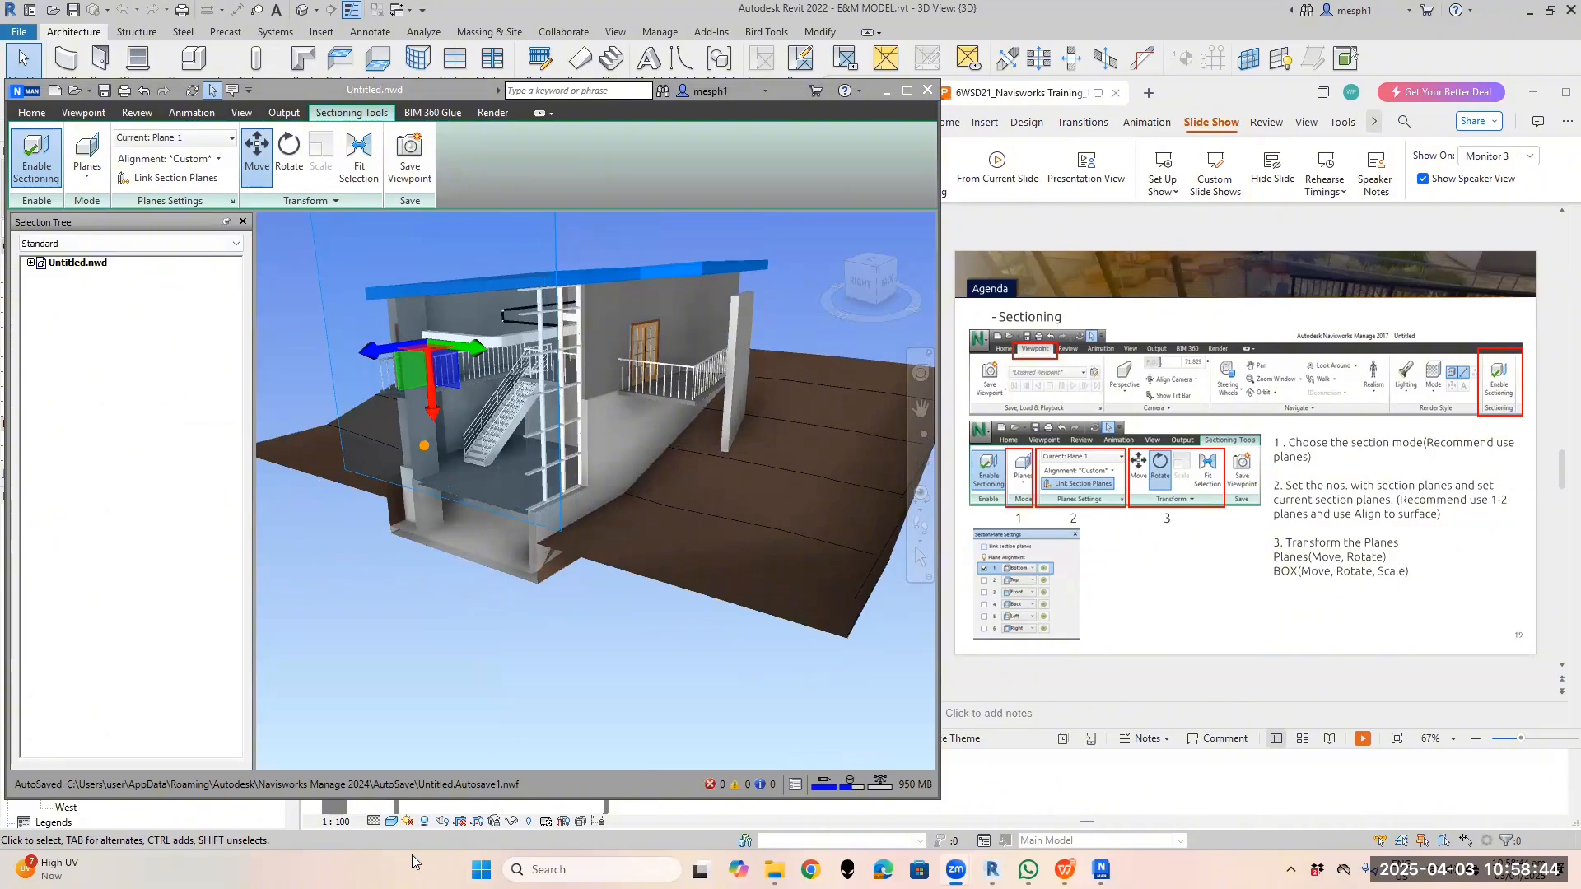
left_click(219, 158)
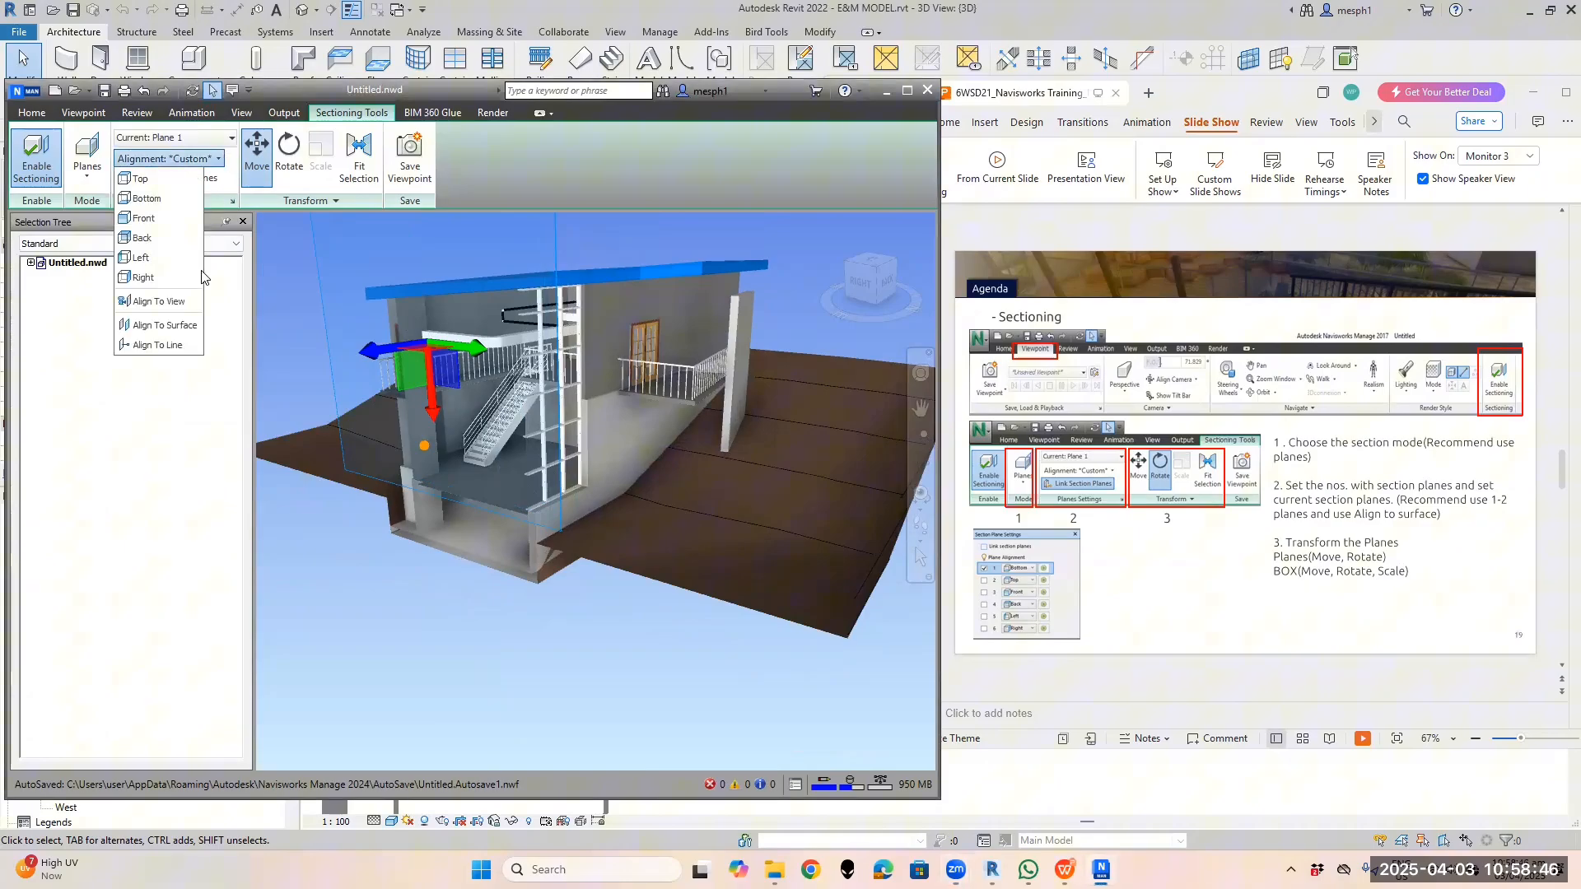
Try Align To Line for Plane 1 and pan the view slightly right and down
left_click(156, 344)
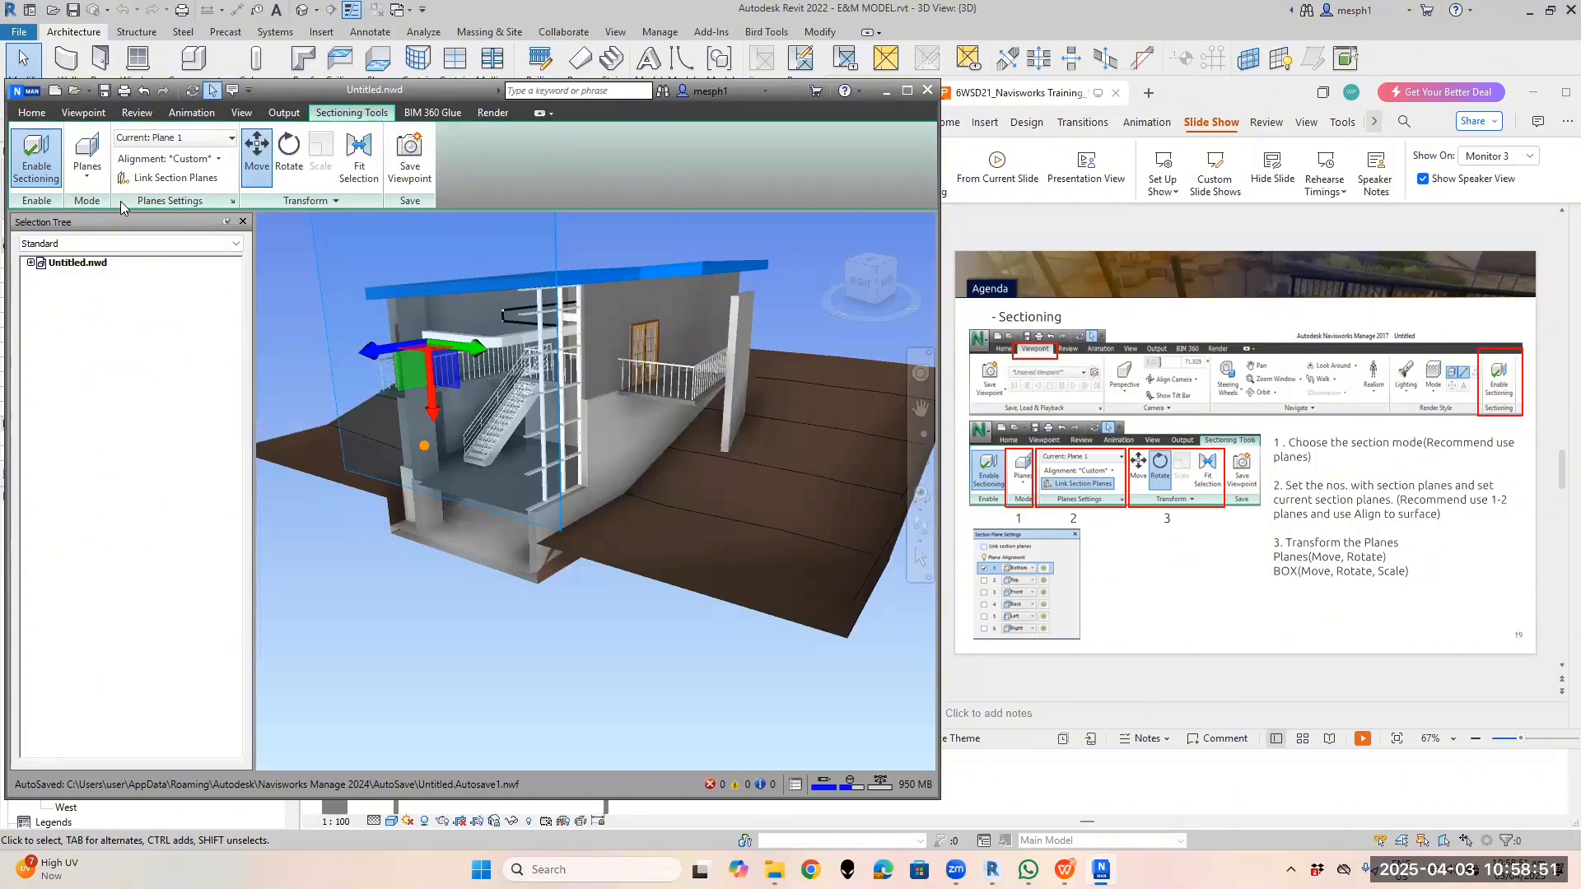
left_click(257, 153)
middle_click_drag(467, 356, 659, 374)
left_click(212, 160)
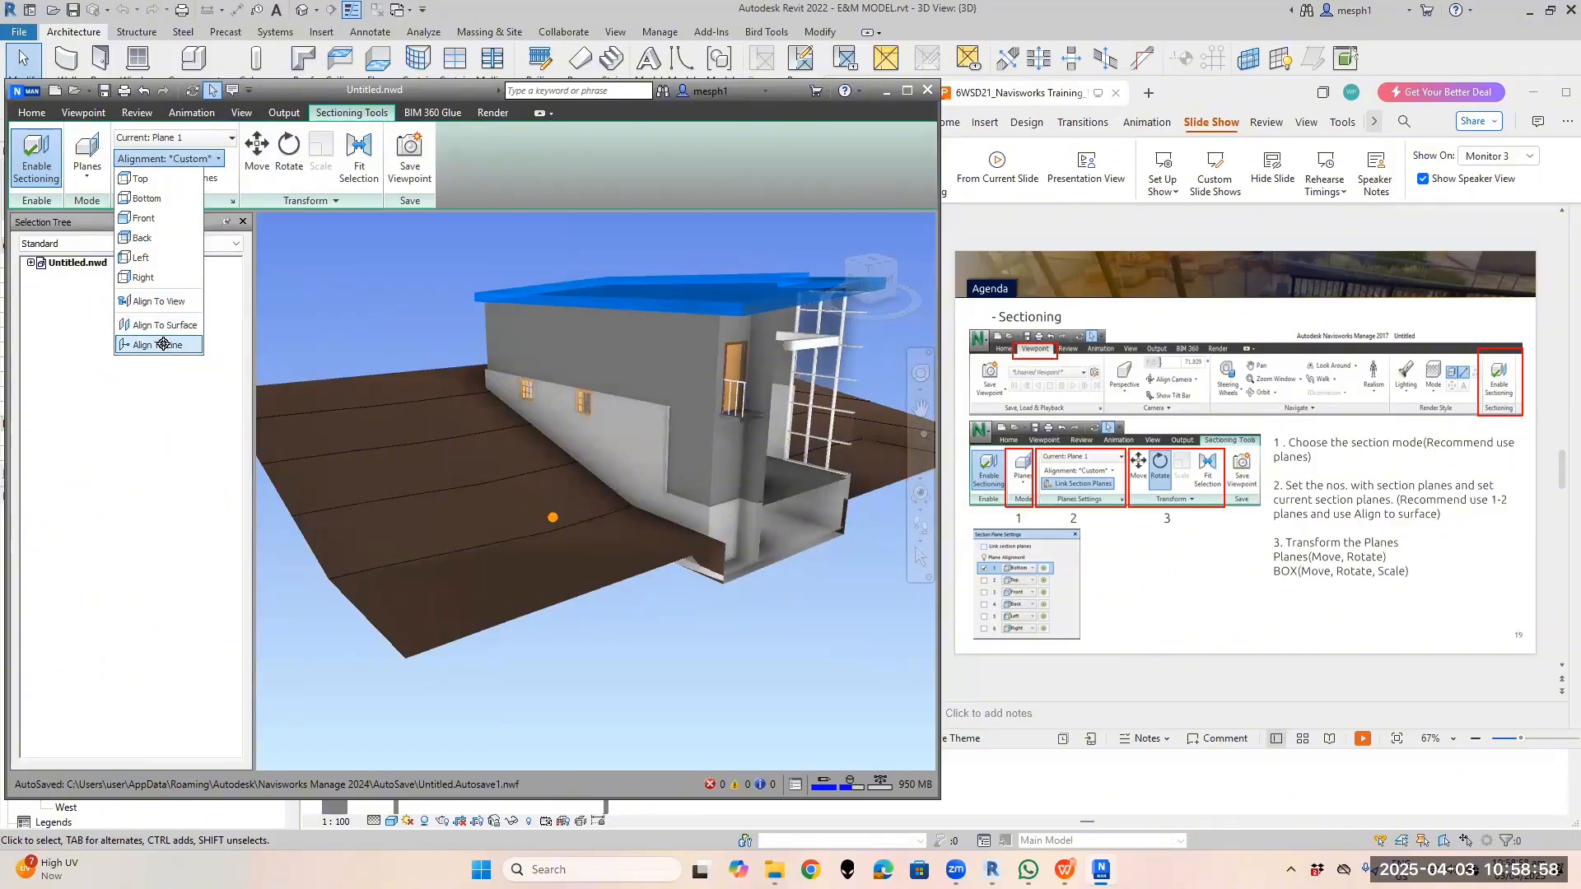
left_click(156, 325)
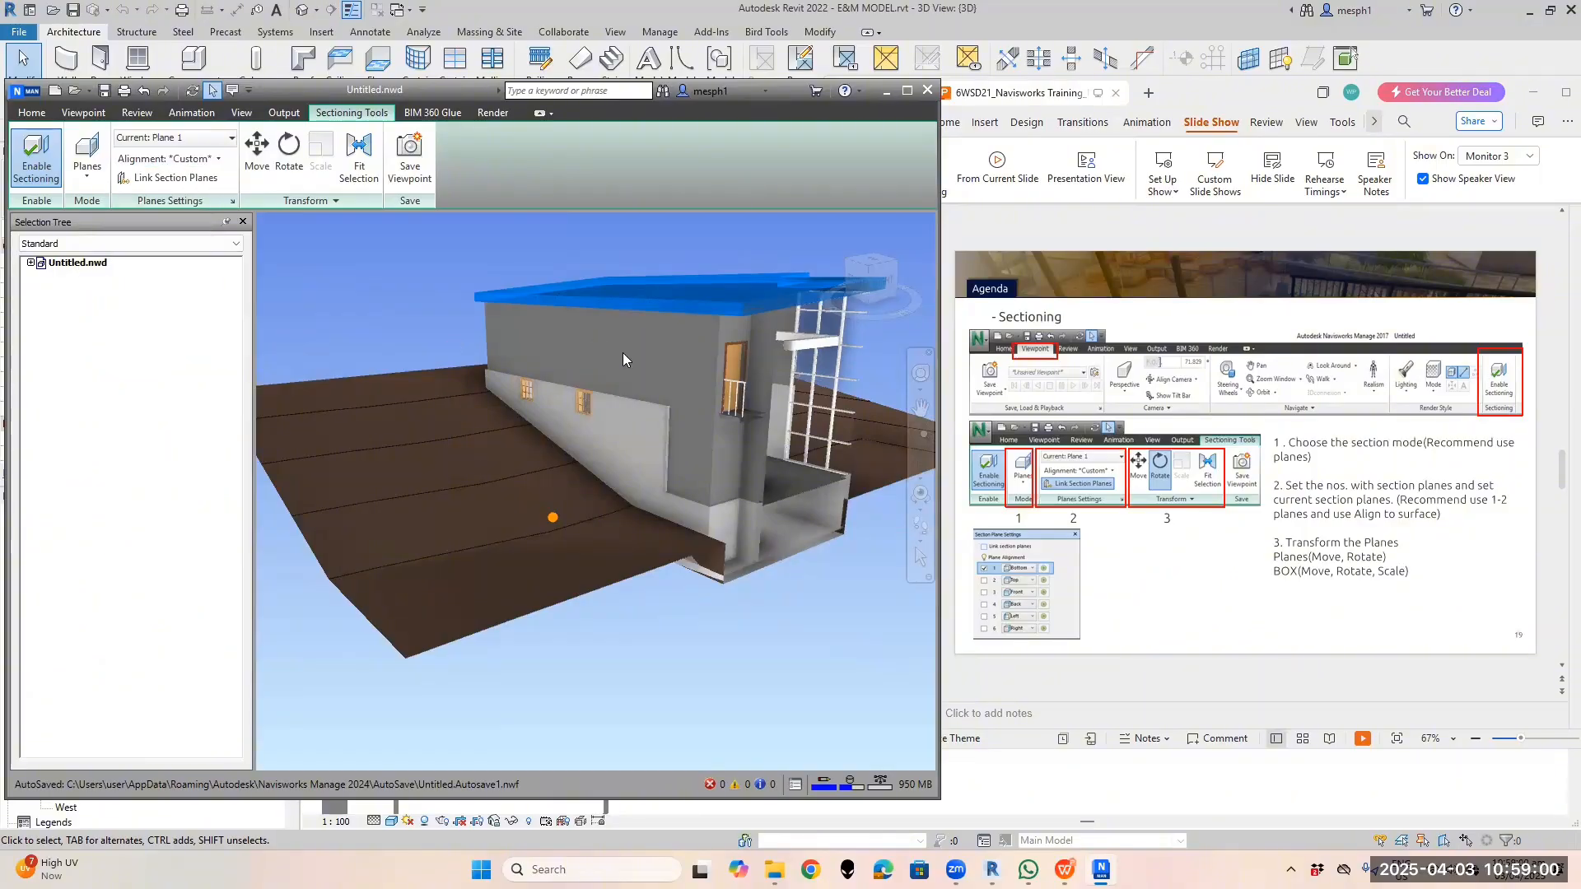
scroll(658, 361, "up", 1)
Try another alignment, orbit to inspect the cut interior, and open the section plane list
left_click(215, 159)
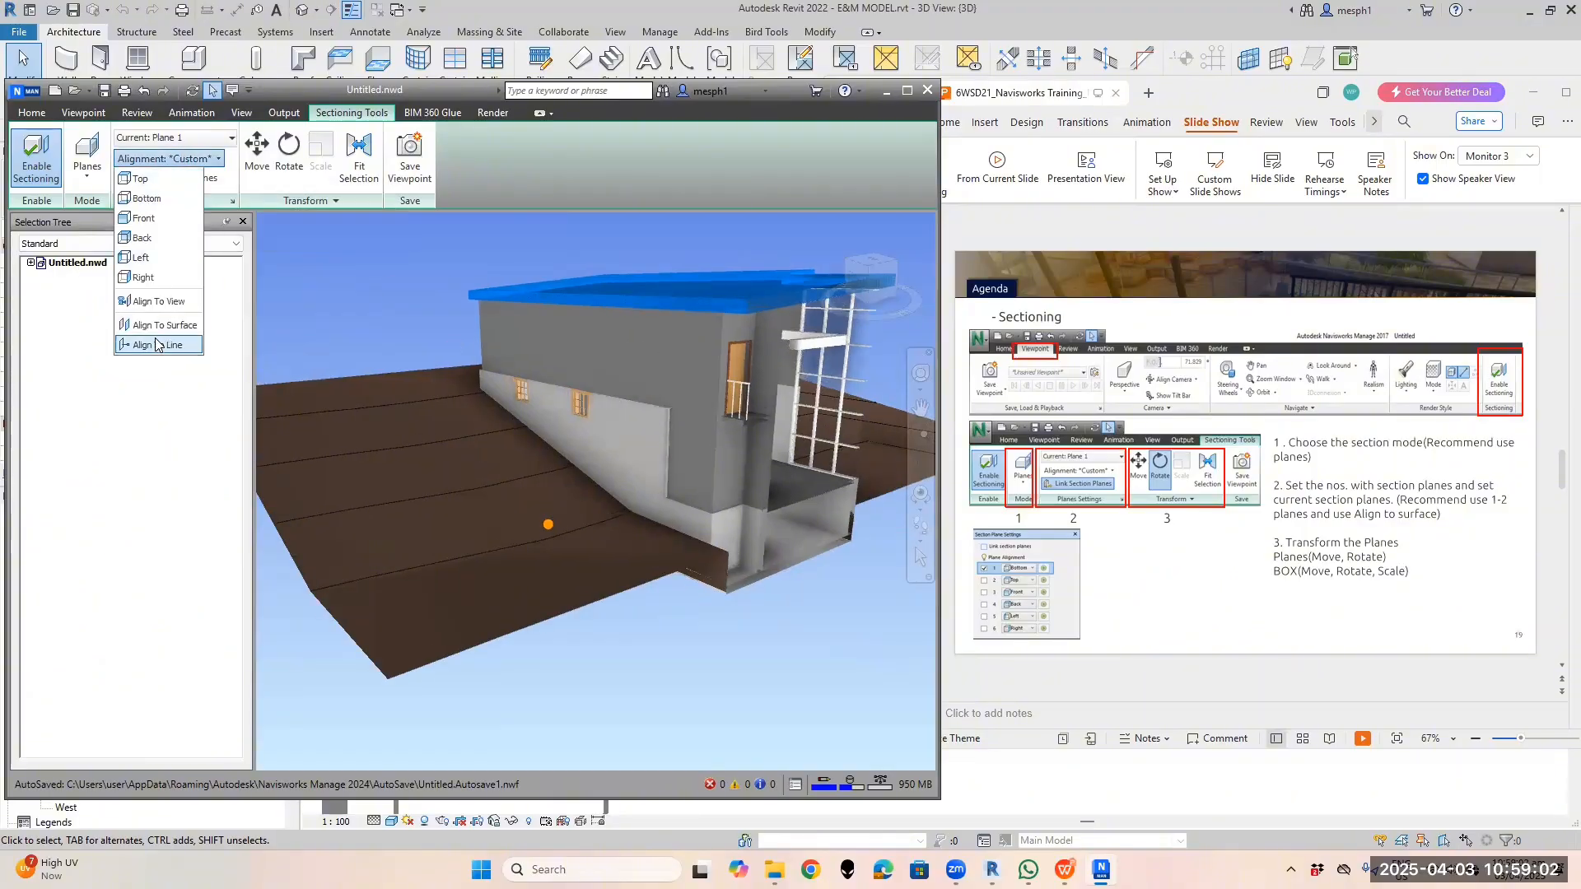
left_click(158, 341)
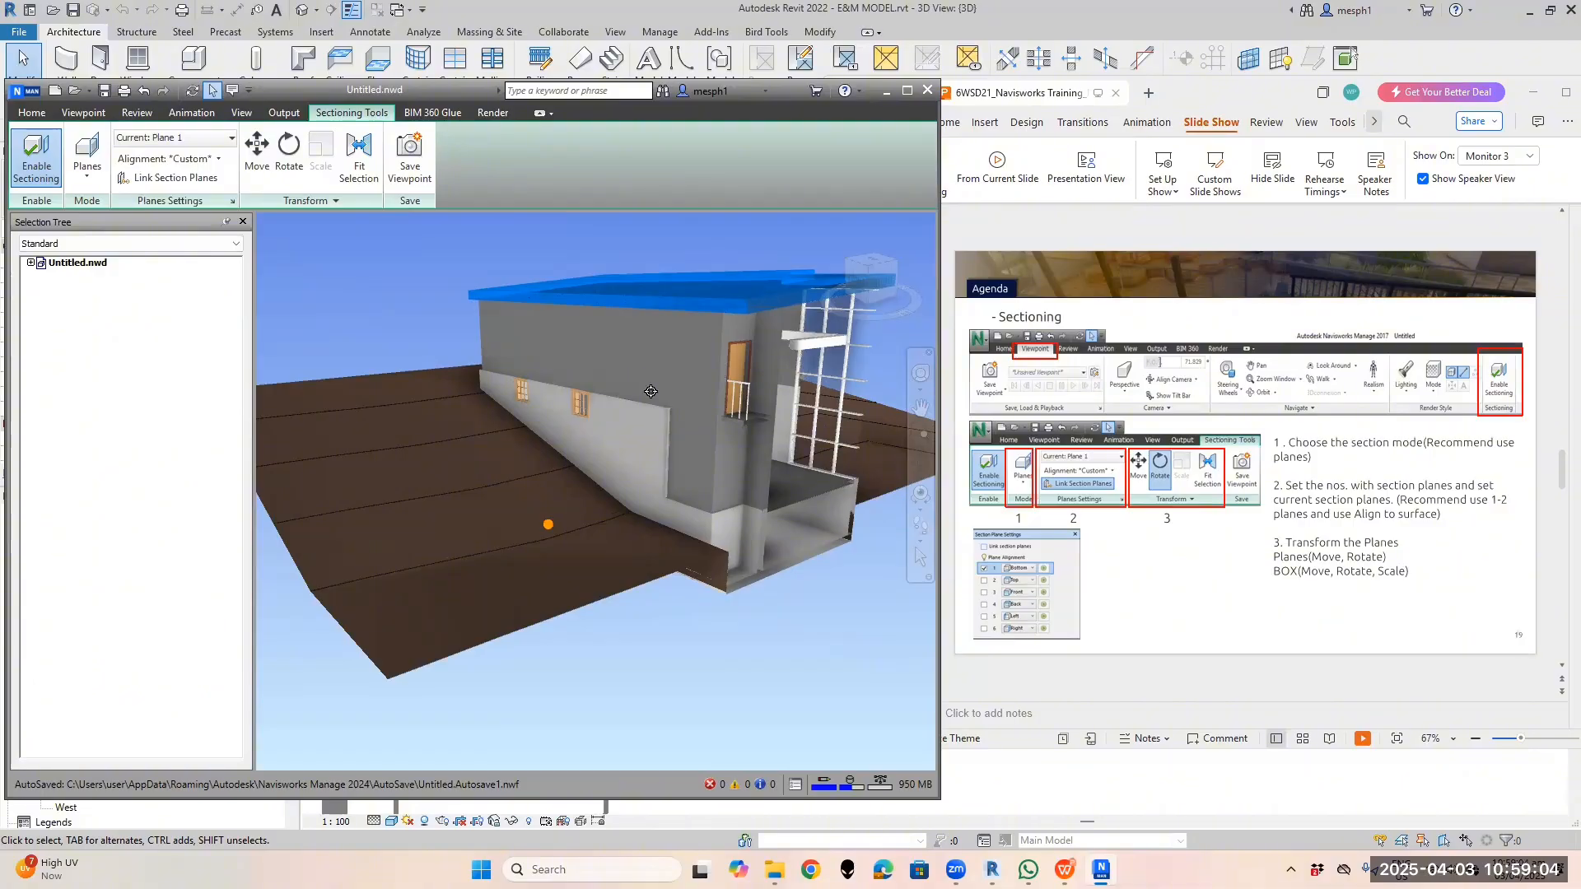
left_click(257, 152)
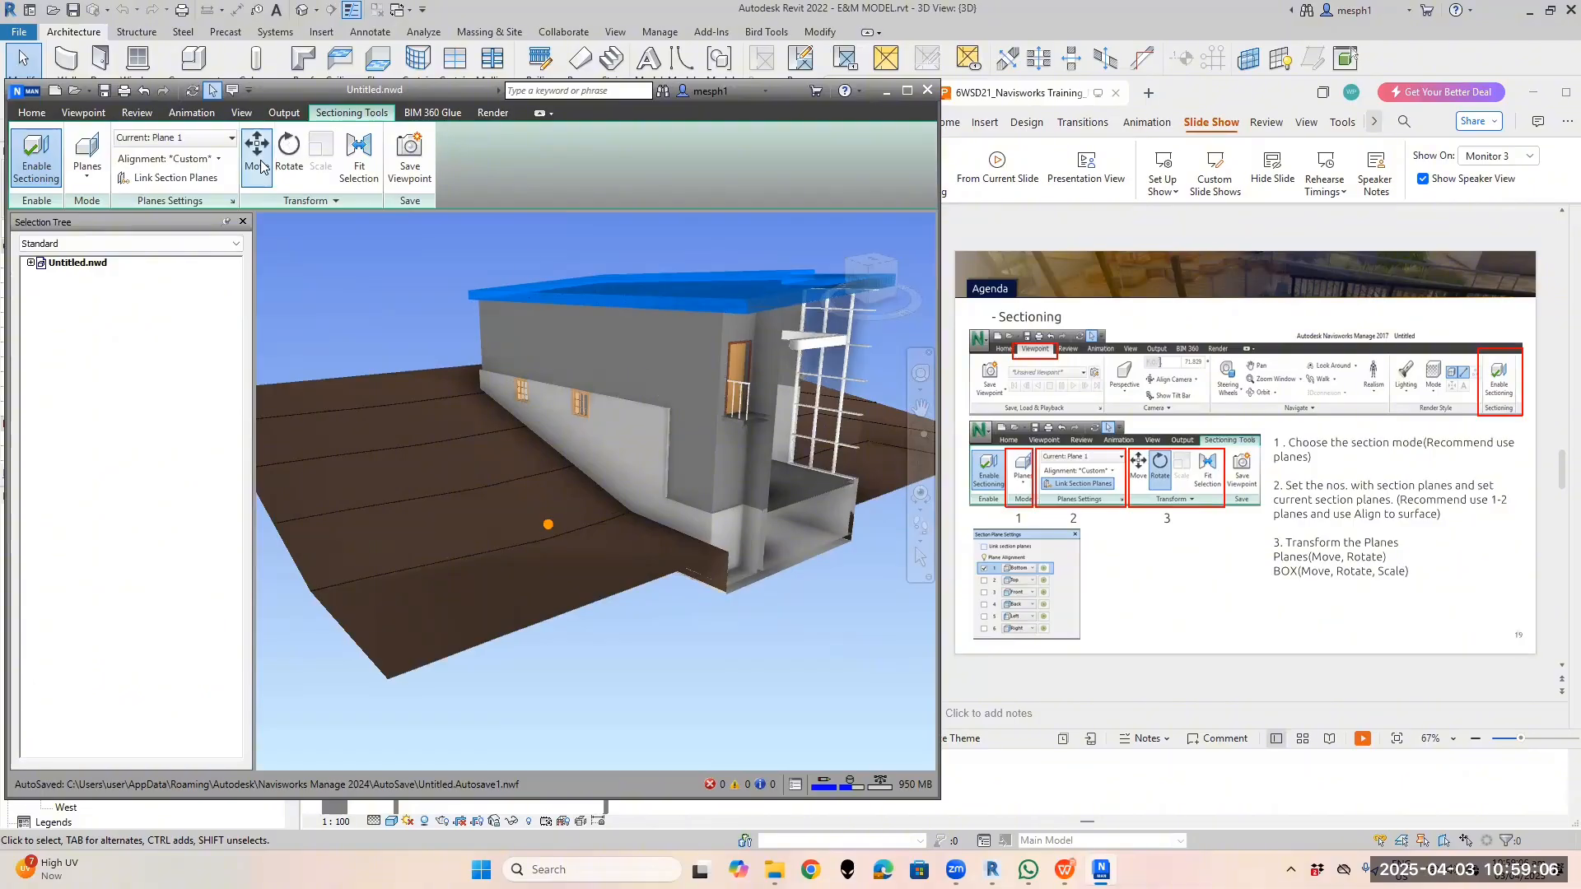
middle_click_drag(535, 317, 555, 403, "shift")
left_click(219, 160)
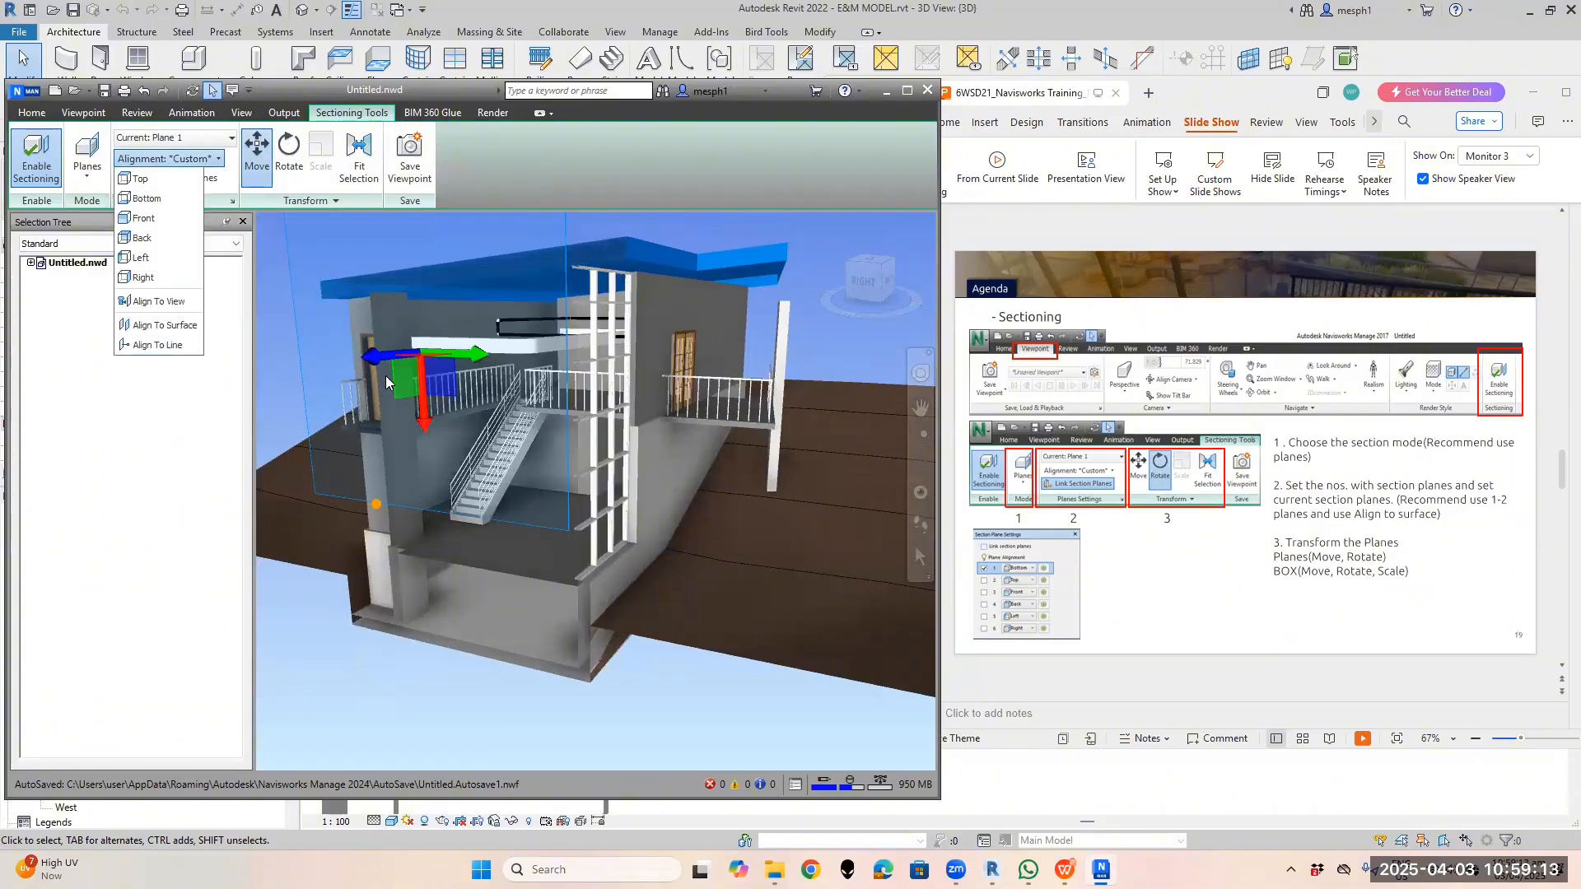
scroll(447, 385, "down", 5)
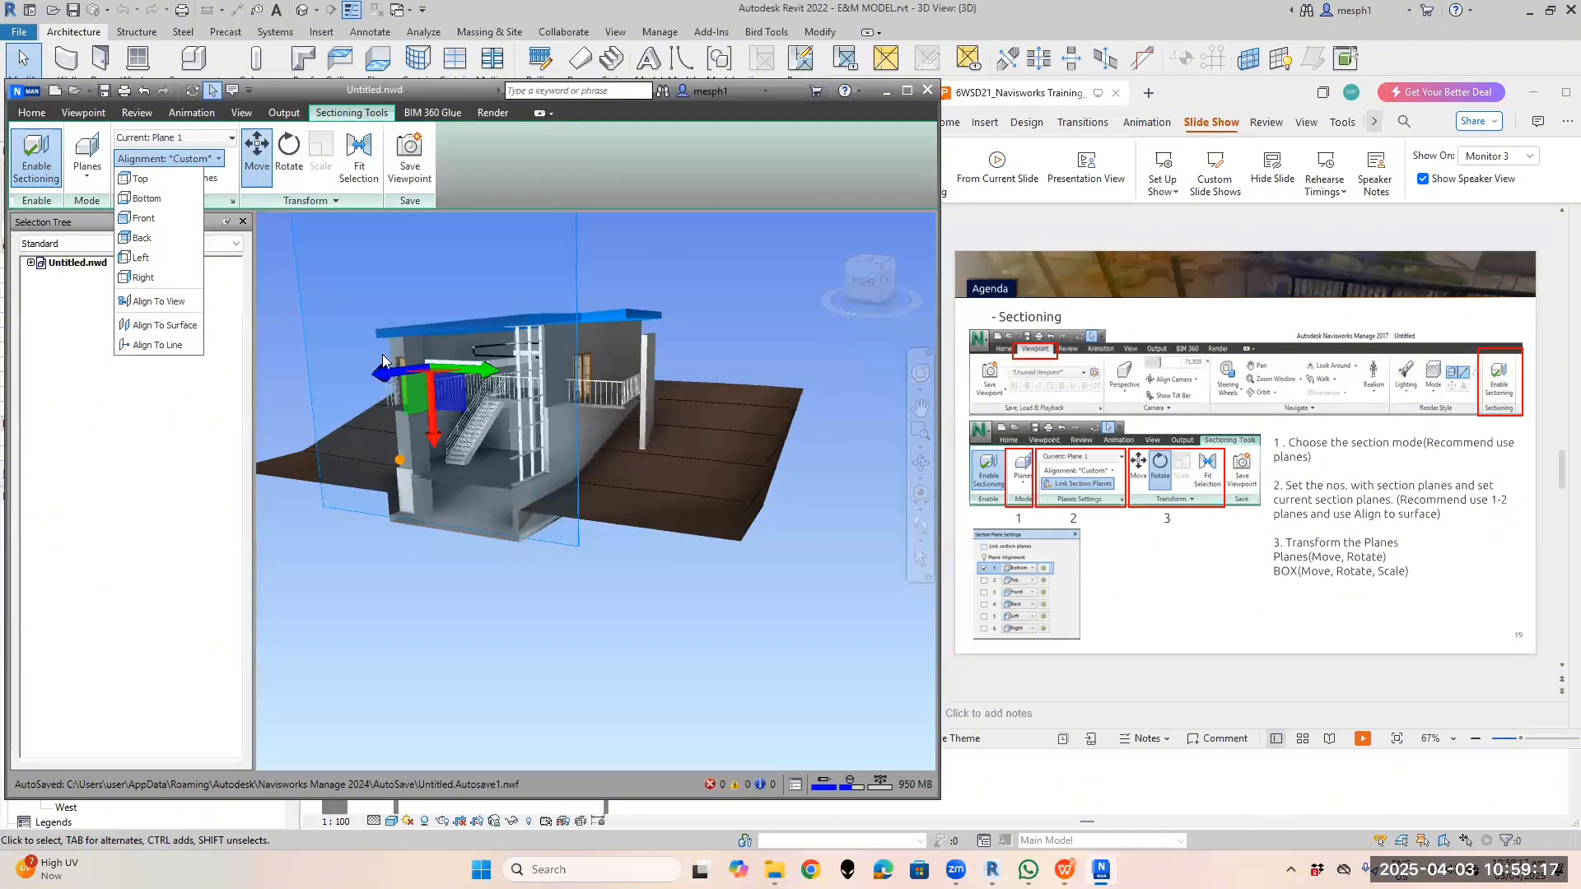
left_click(262, 152)
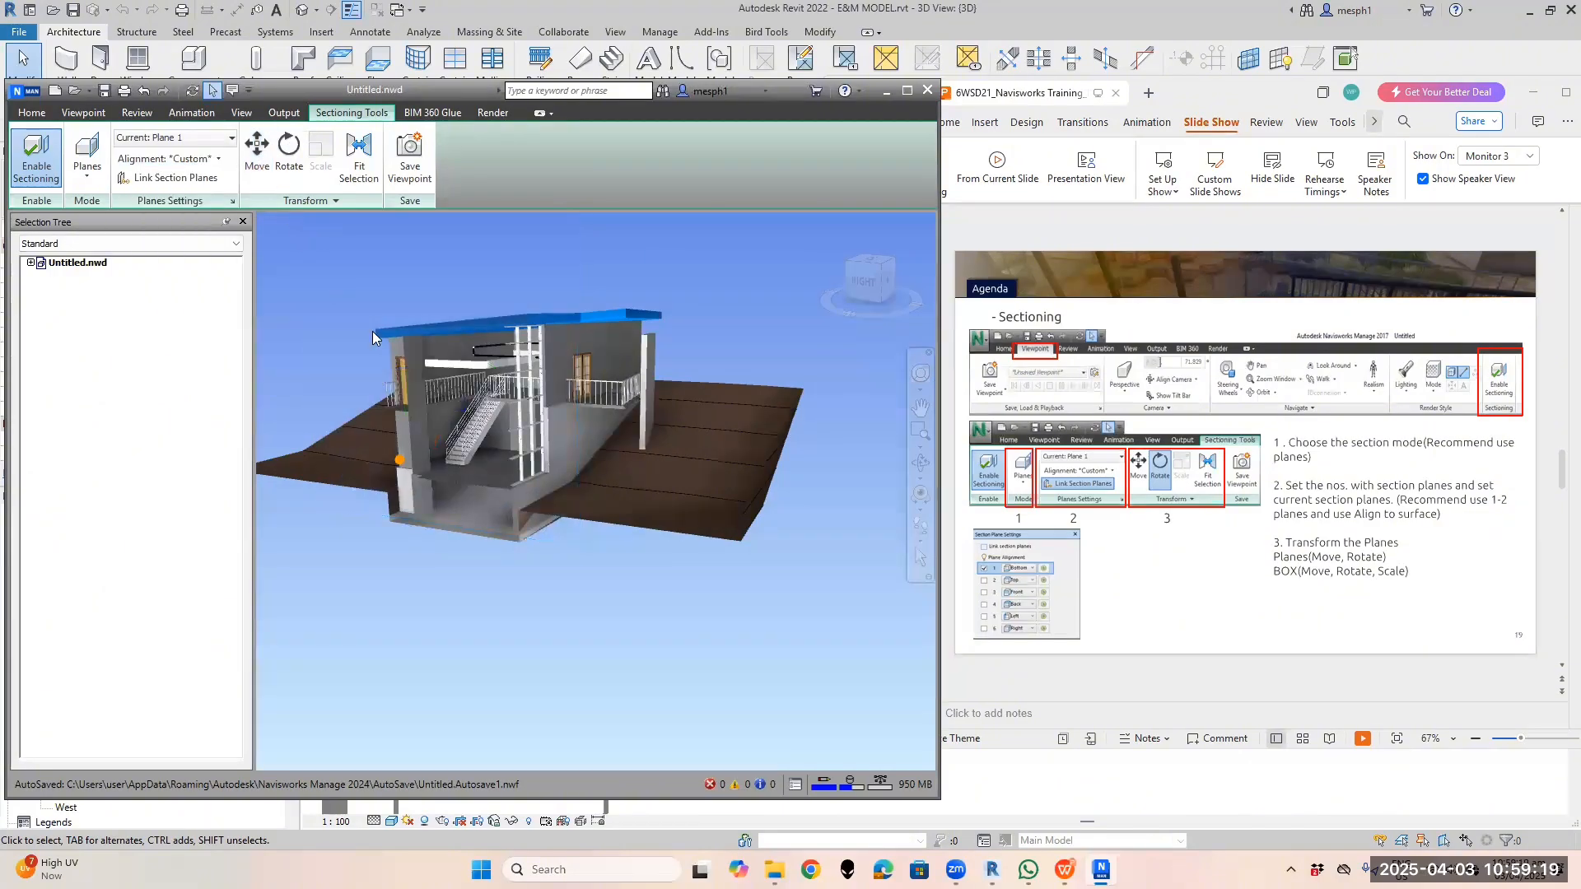
left_click(218, 139)
Switch Plane 1 off to show the uncut building, then back on to restore the cut
left_click(125, 158)
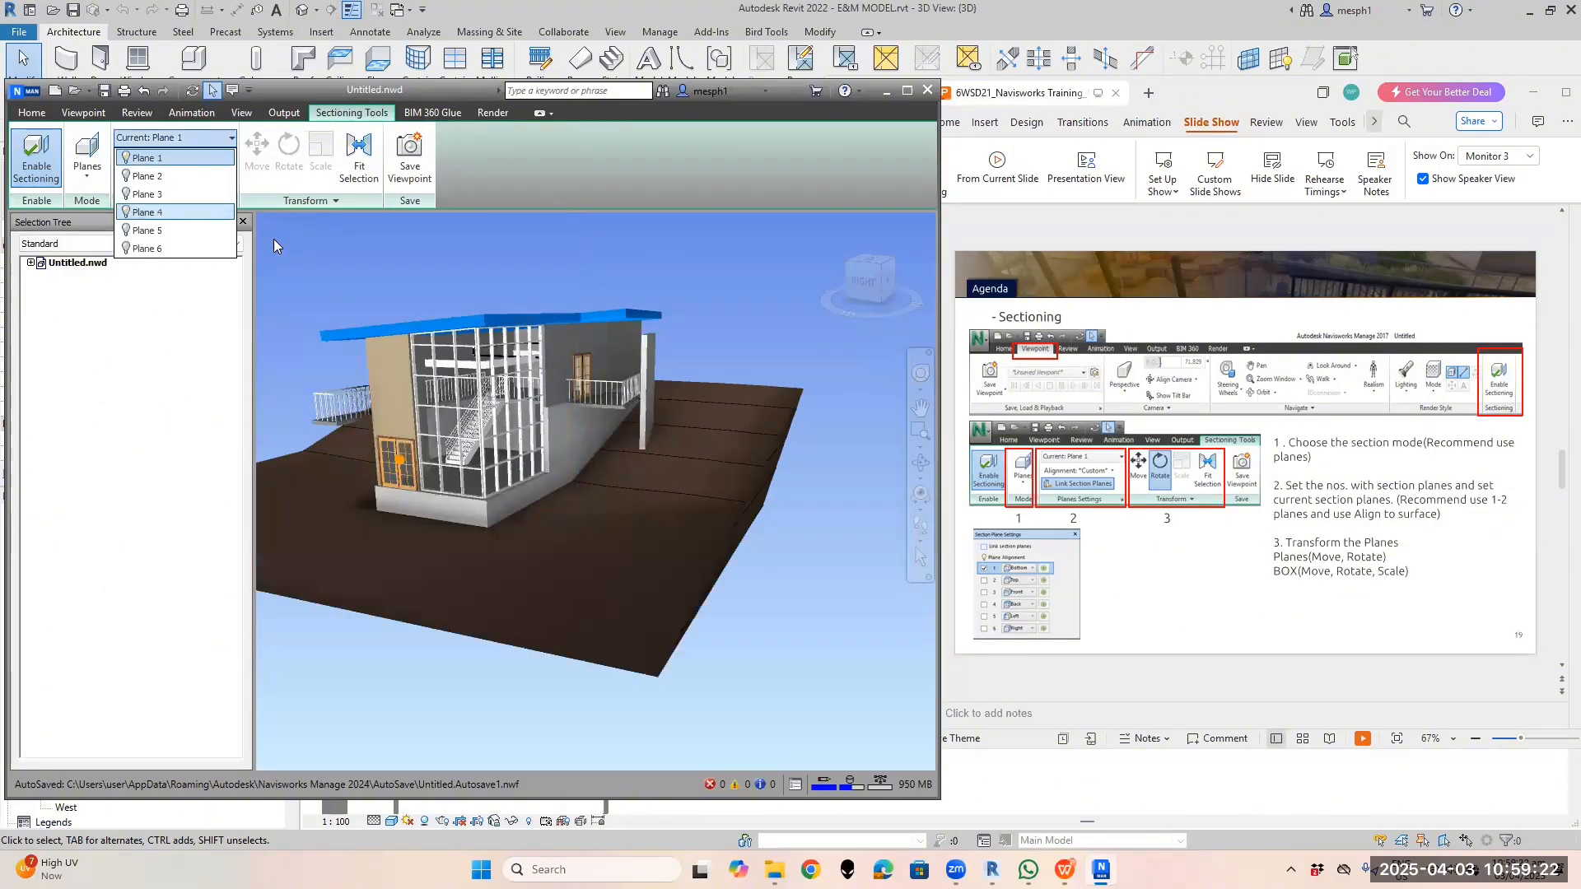
left_click(262, 191)
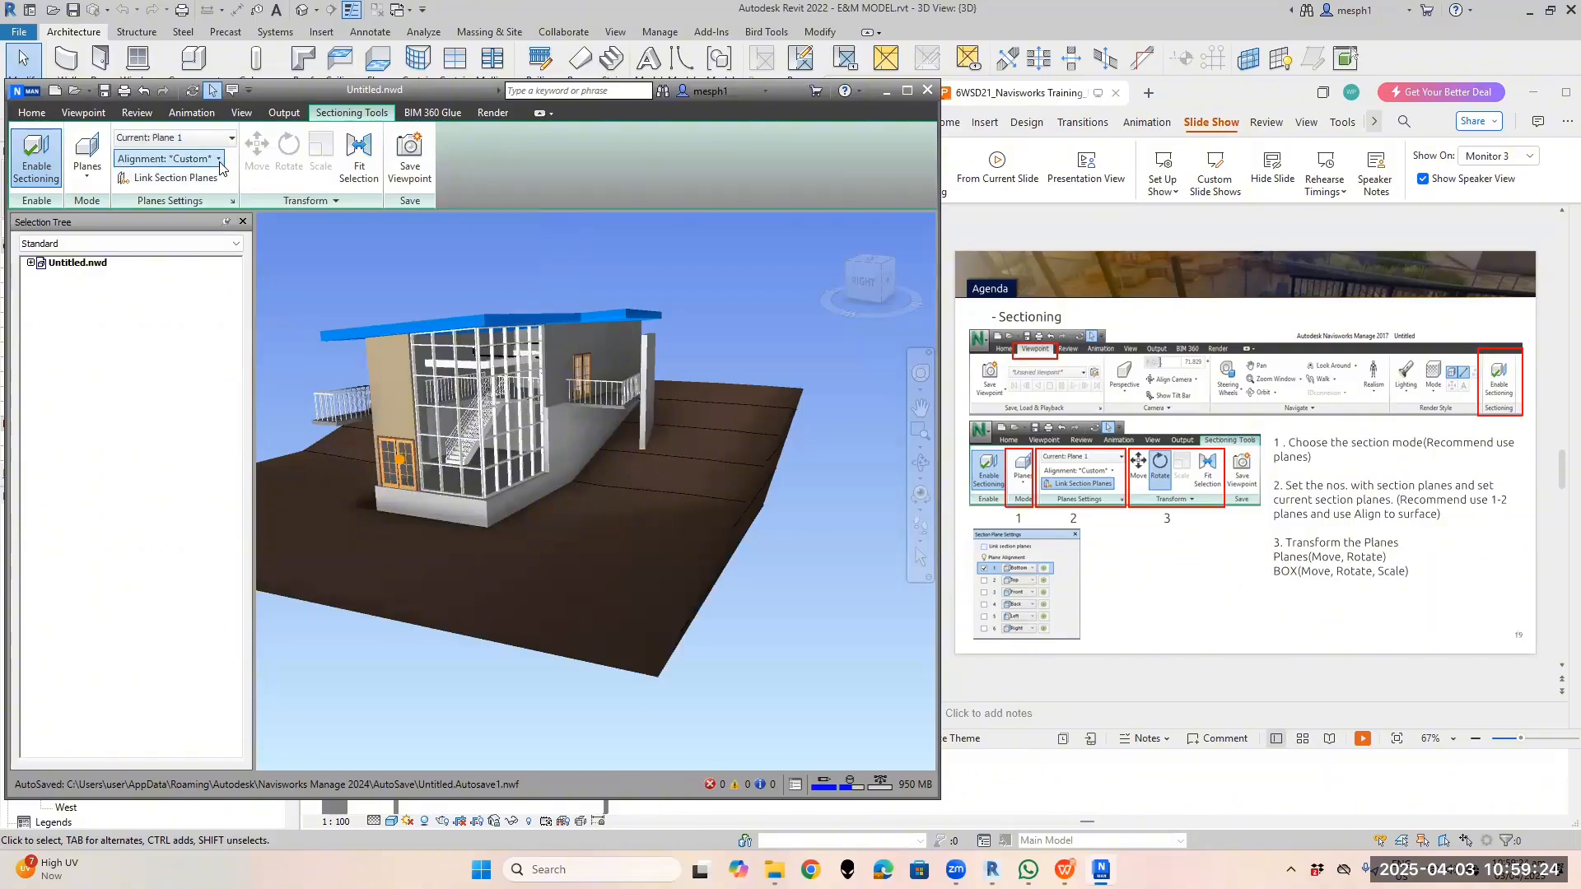
left_click(197, 158)
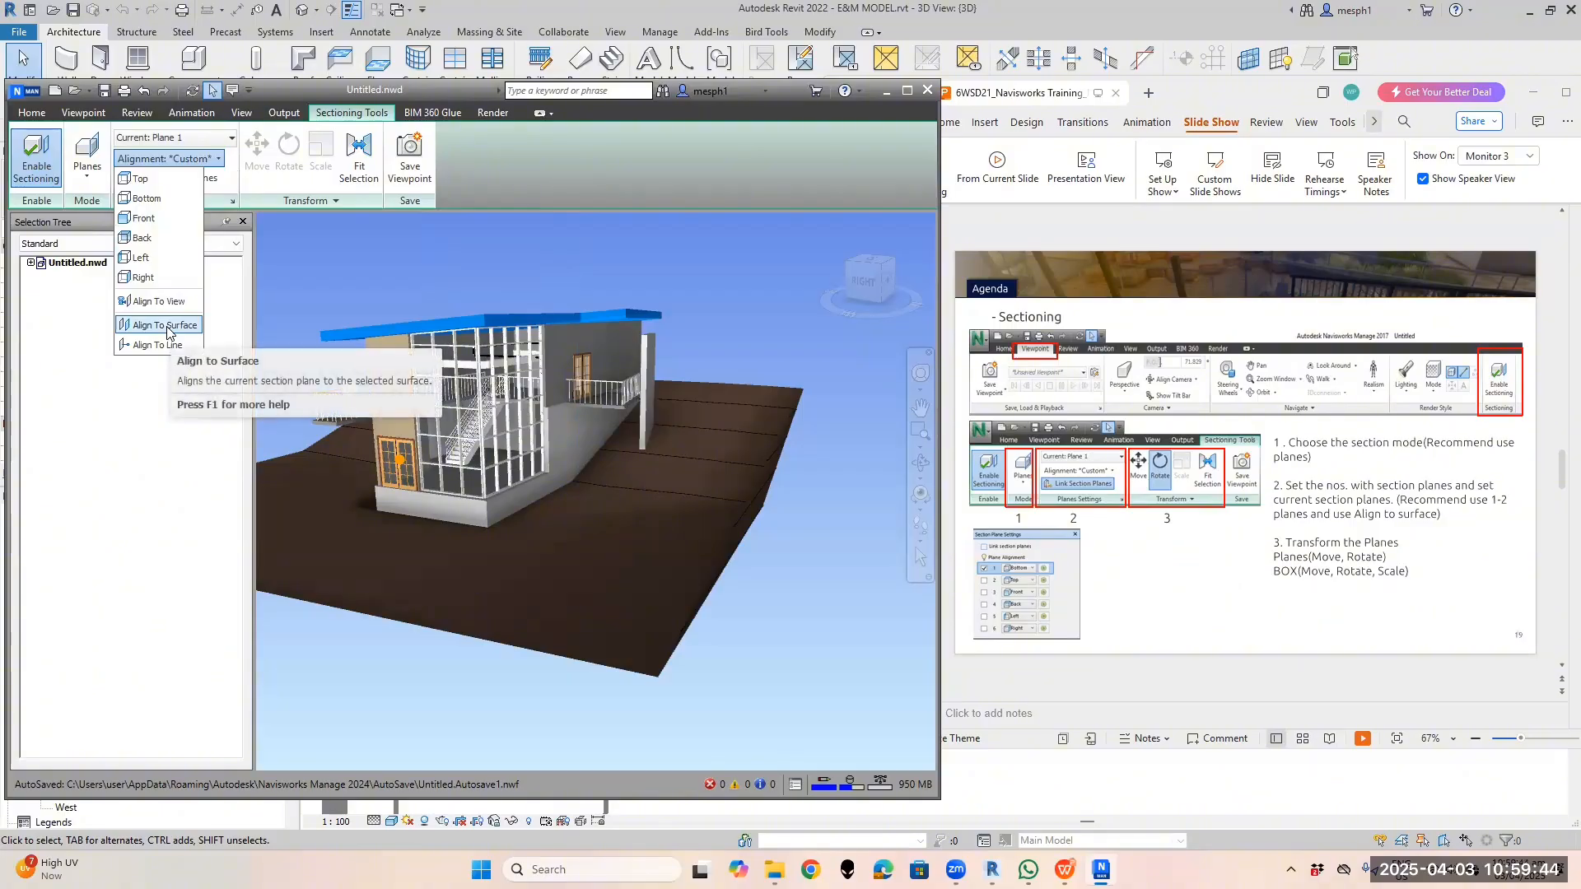
left_click(233, 182)
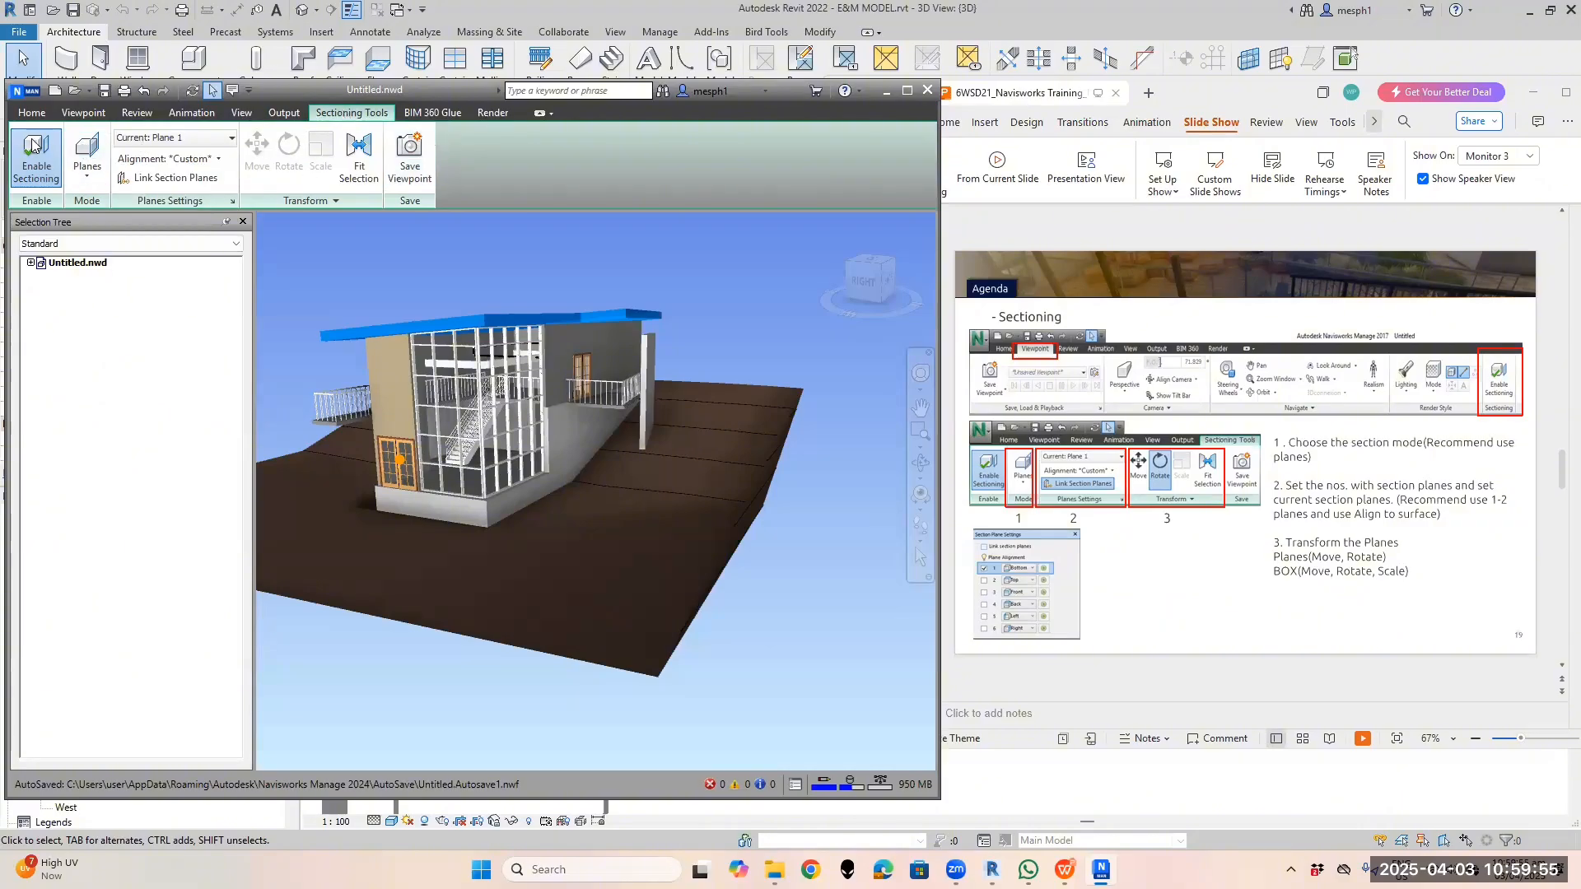
left_click(132, 139)
left_click(126, 158)
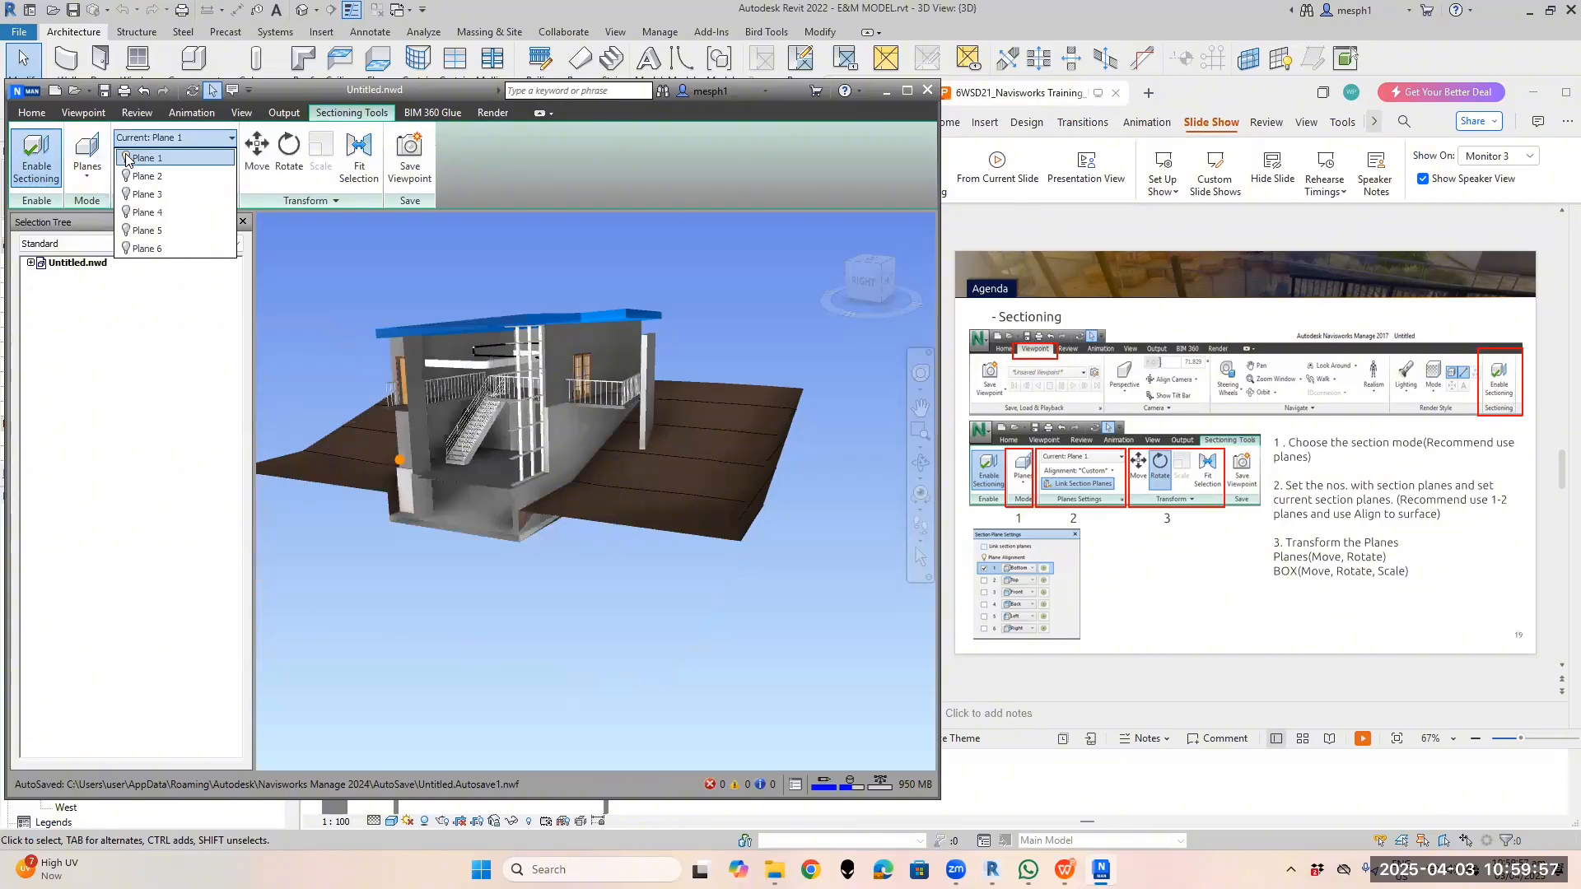
Select a Basic Wall and orbit the building to face the section more frontally
left_click(257, 156)
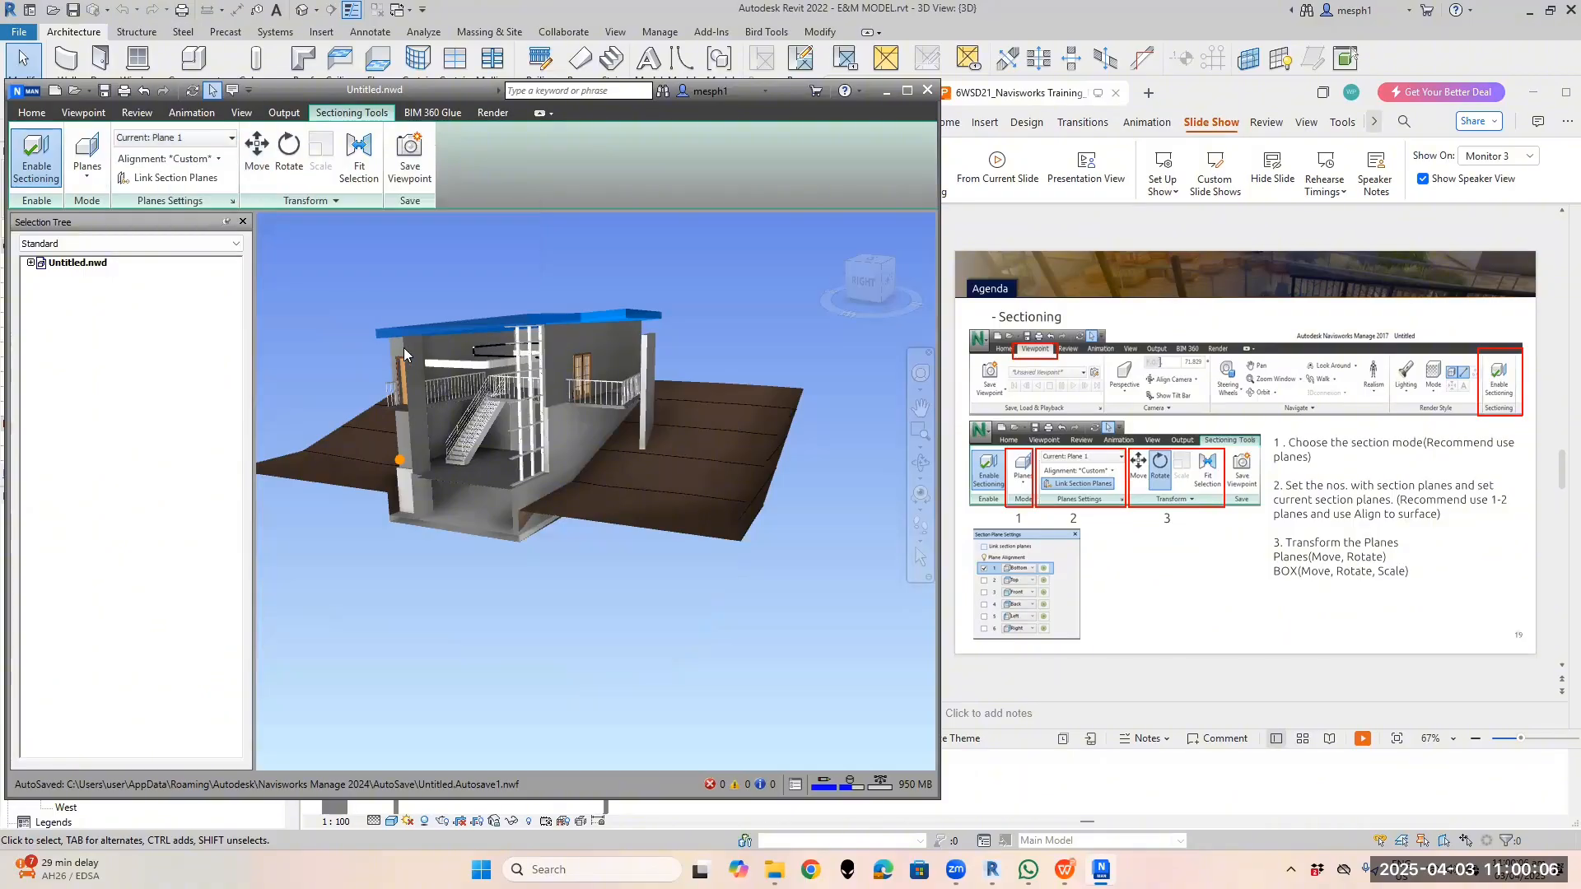
left_click(404, 348)
middle_click_drag(376, 294, 471, 320, "shift")
left_click(258, 156)
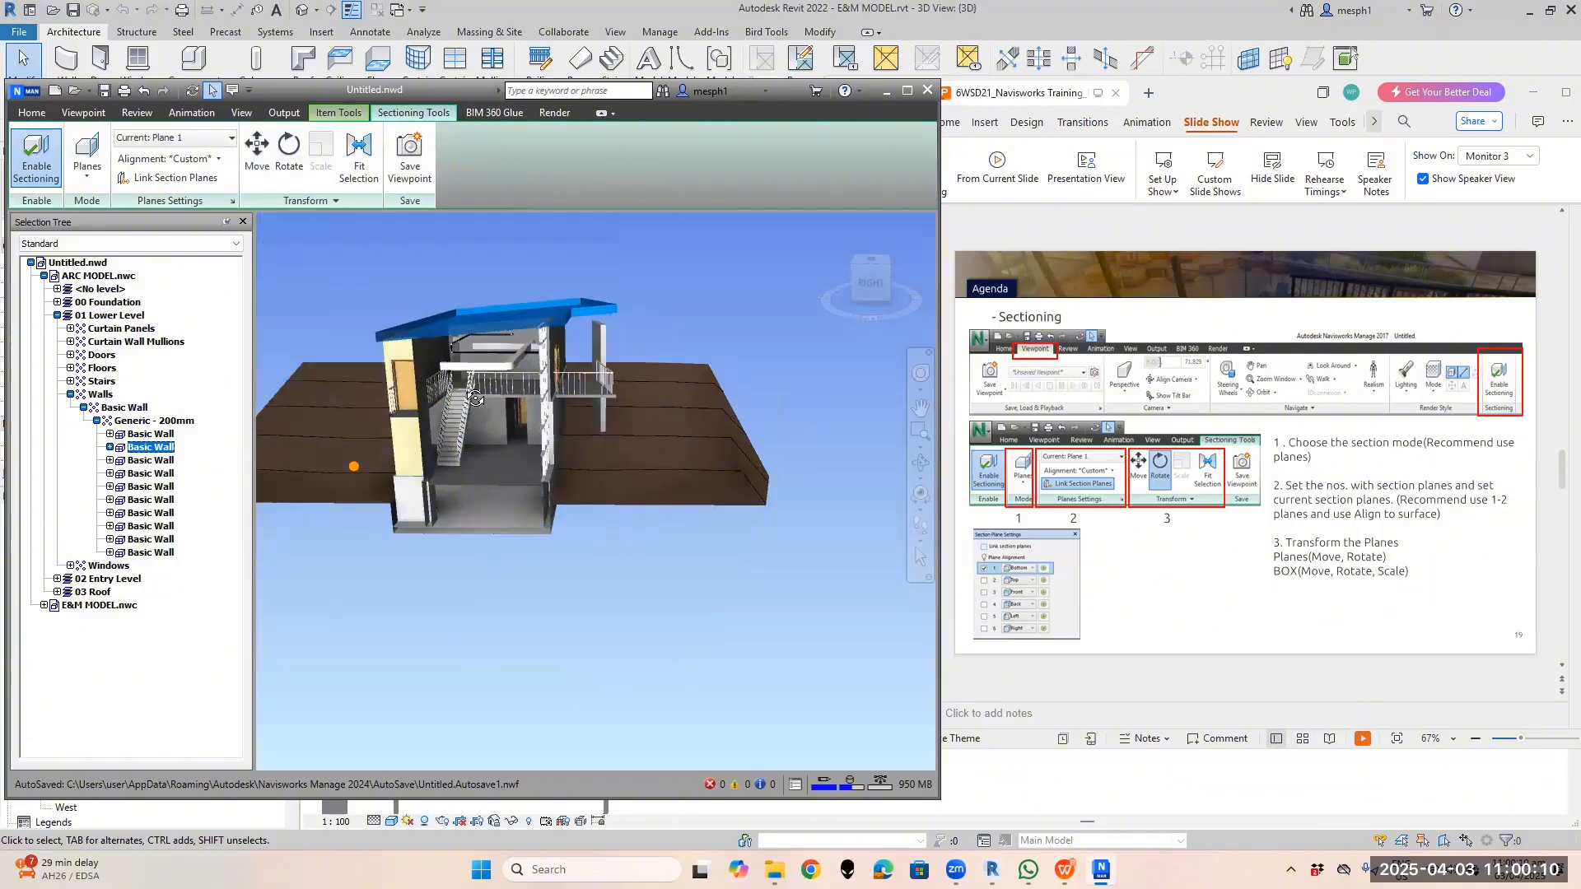
middle_click_drag(491, 398, 478, 438, "shift")
scroll(519, 385, "up", 3)
left_click(257, 157)
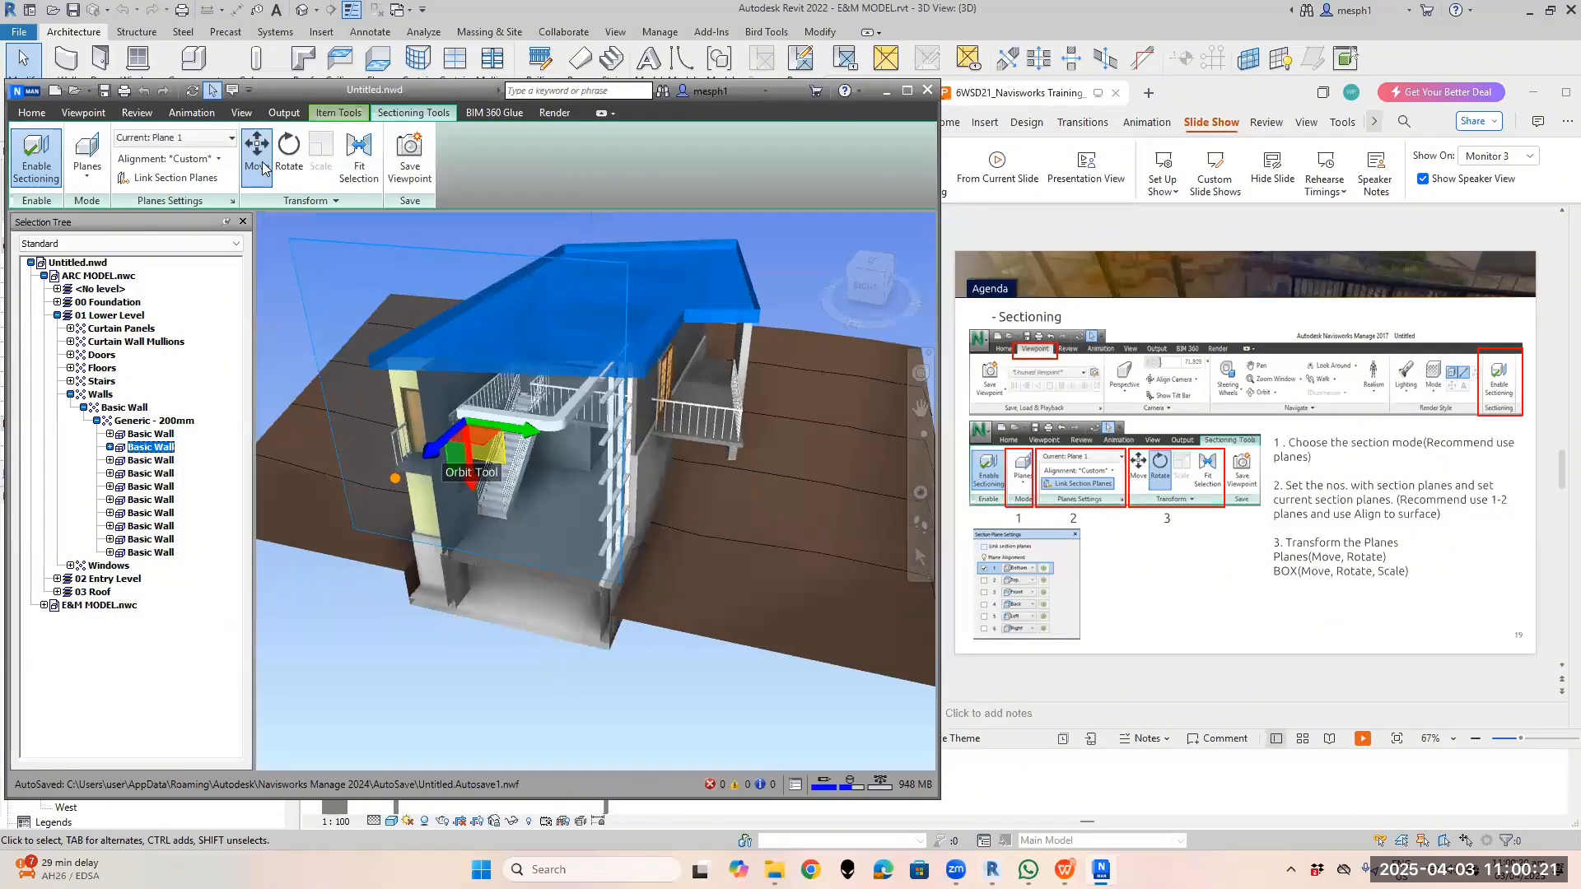
left_click(266, 165)
left_click(266, 164)
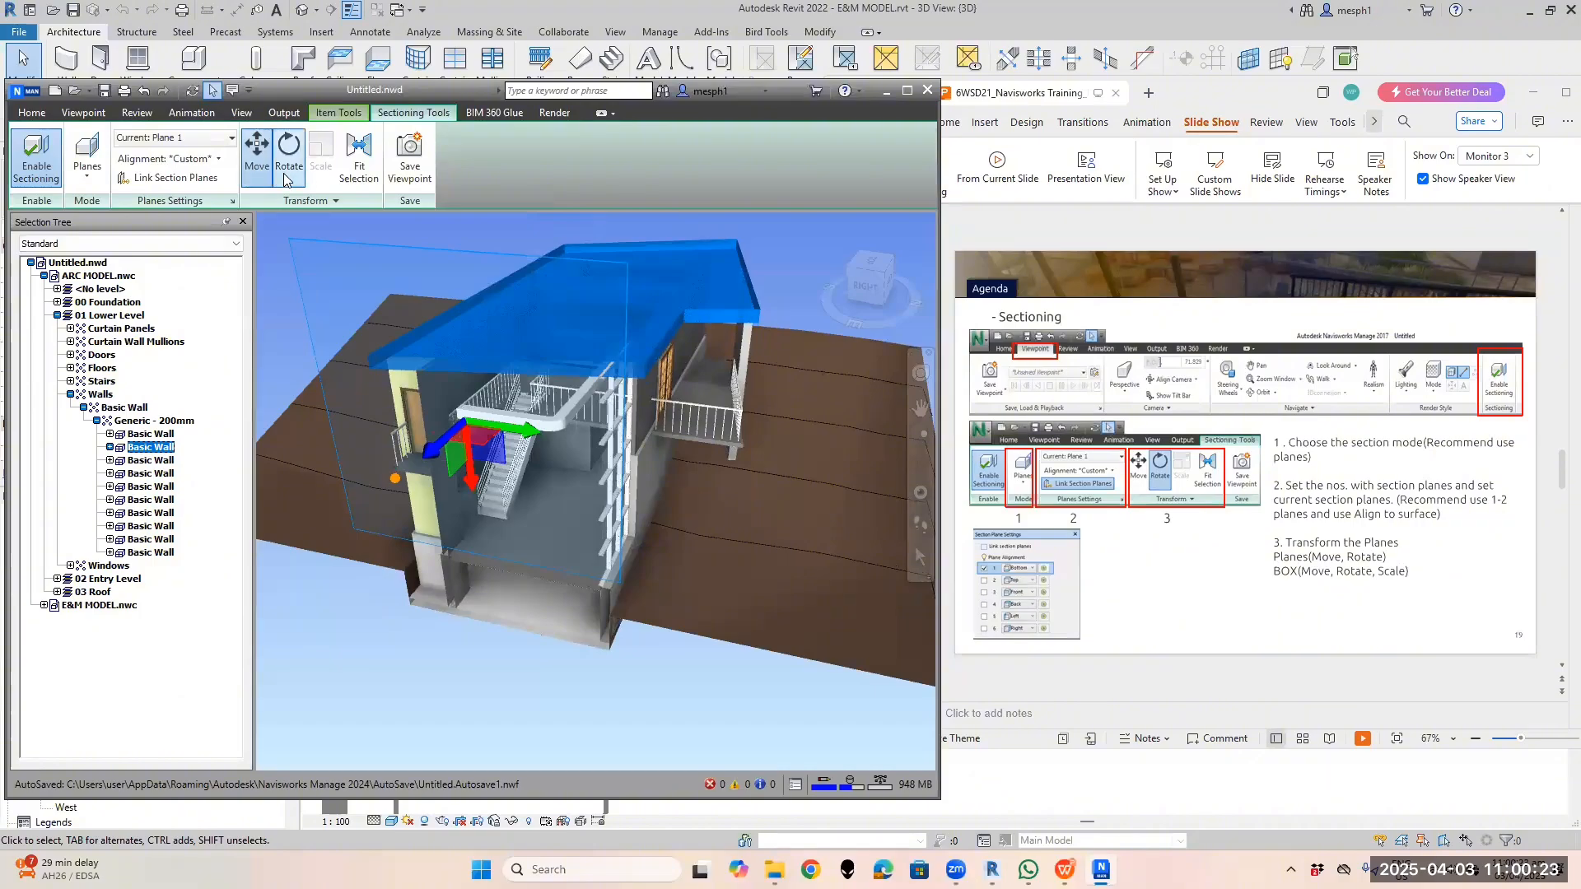
Rotate the section plane to a new angle, exposing the staircase, railings and upper floor
left_click(288, 154)
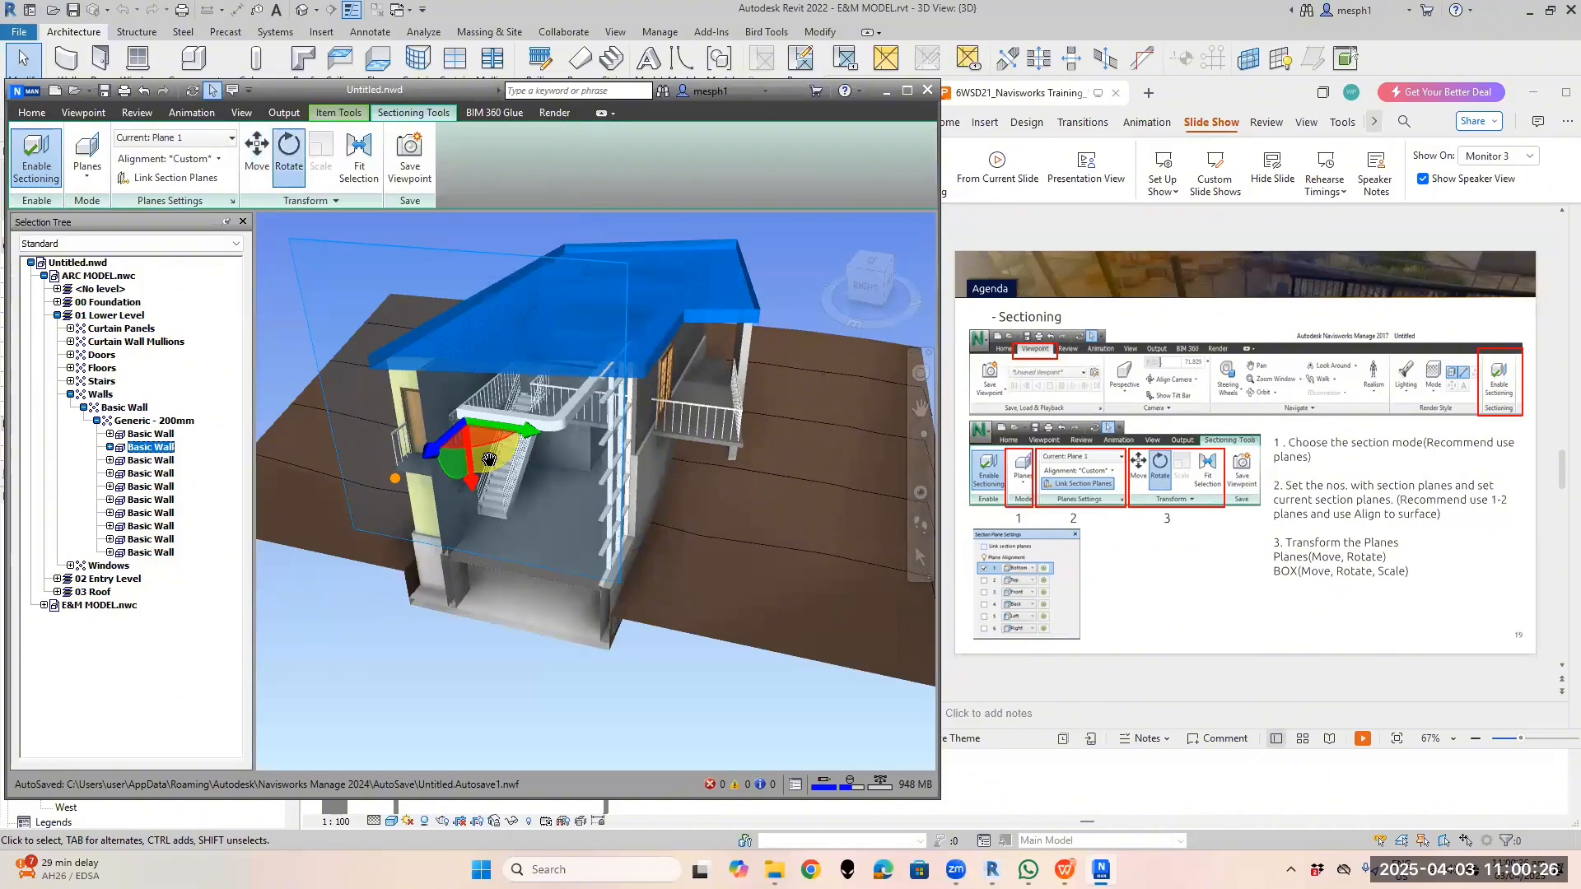
scroll(494, 457, "up", 3)
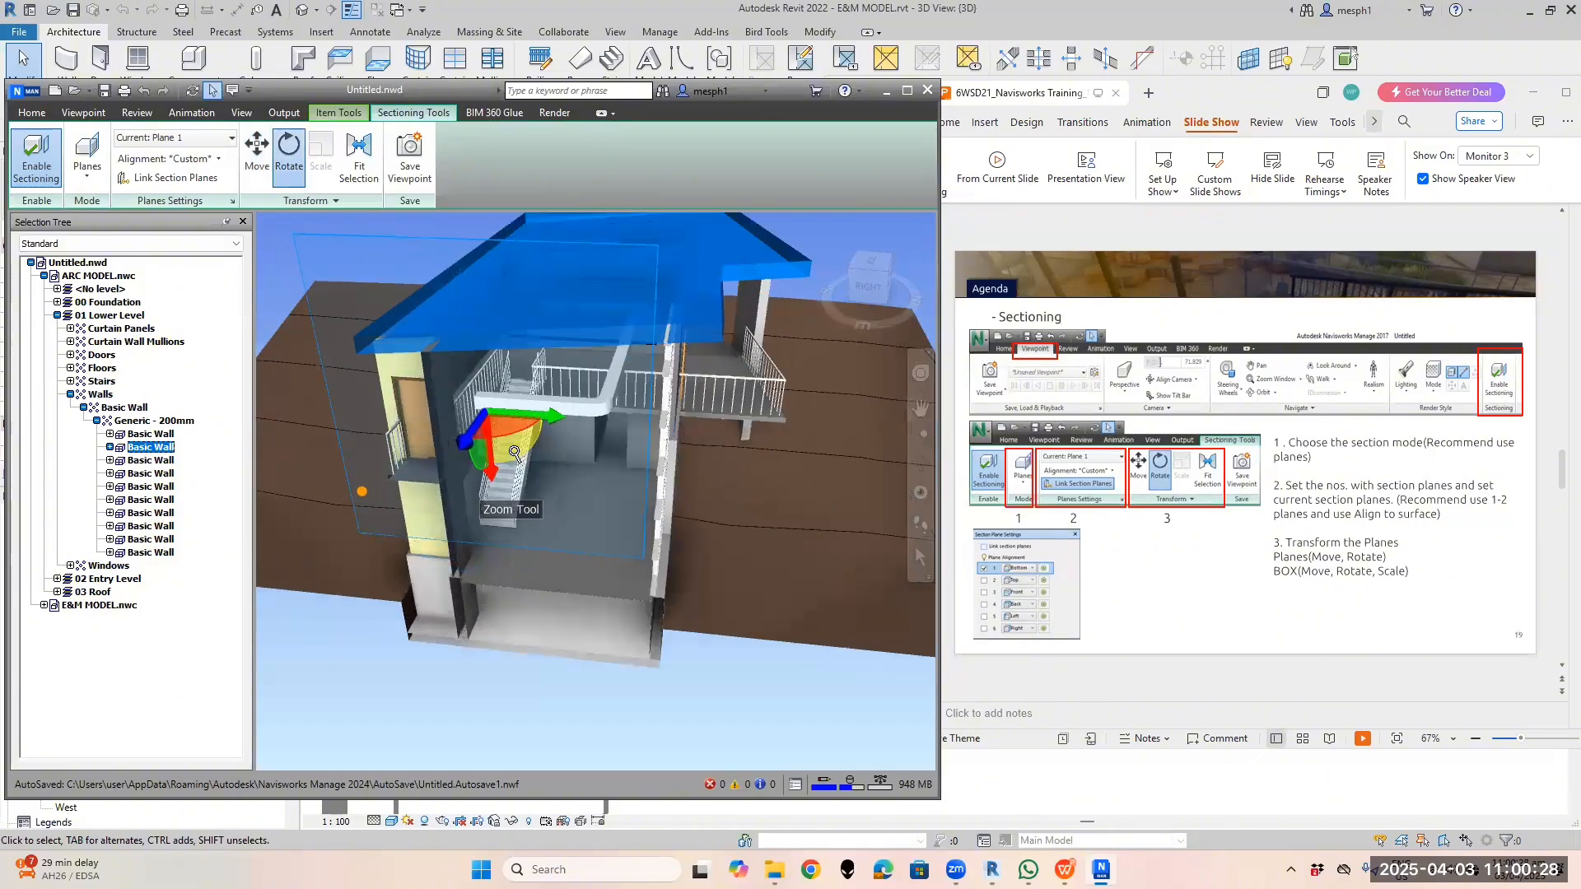
scroll(504, 404, "up", 2)
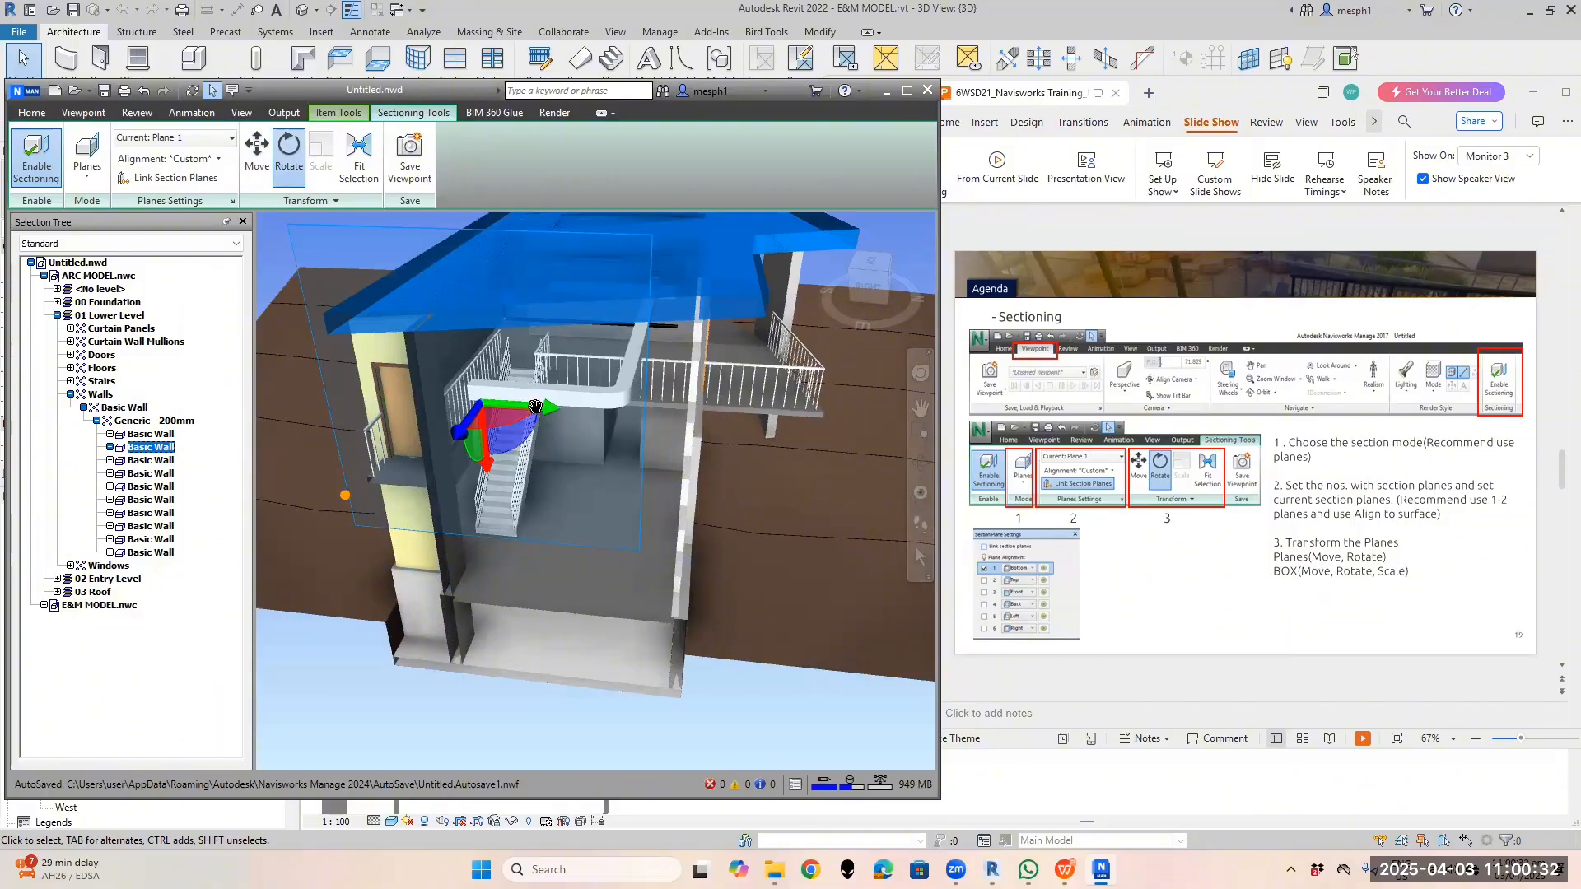
left_click_drag(536, 407, 512, 452)
middle_click_drag(513, 451, 591, 494, "shift")
left_click_drag(591, 494, 527, 451)
middle_click_drag(560, 449, 297, 231, "shift")
left_click_drag(268, 186, 572, 490)
left_click(256, 155)
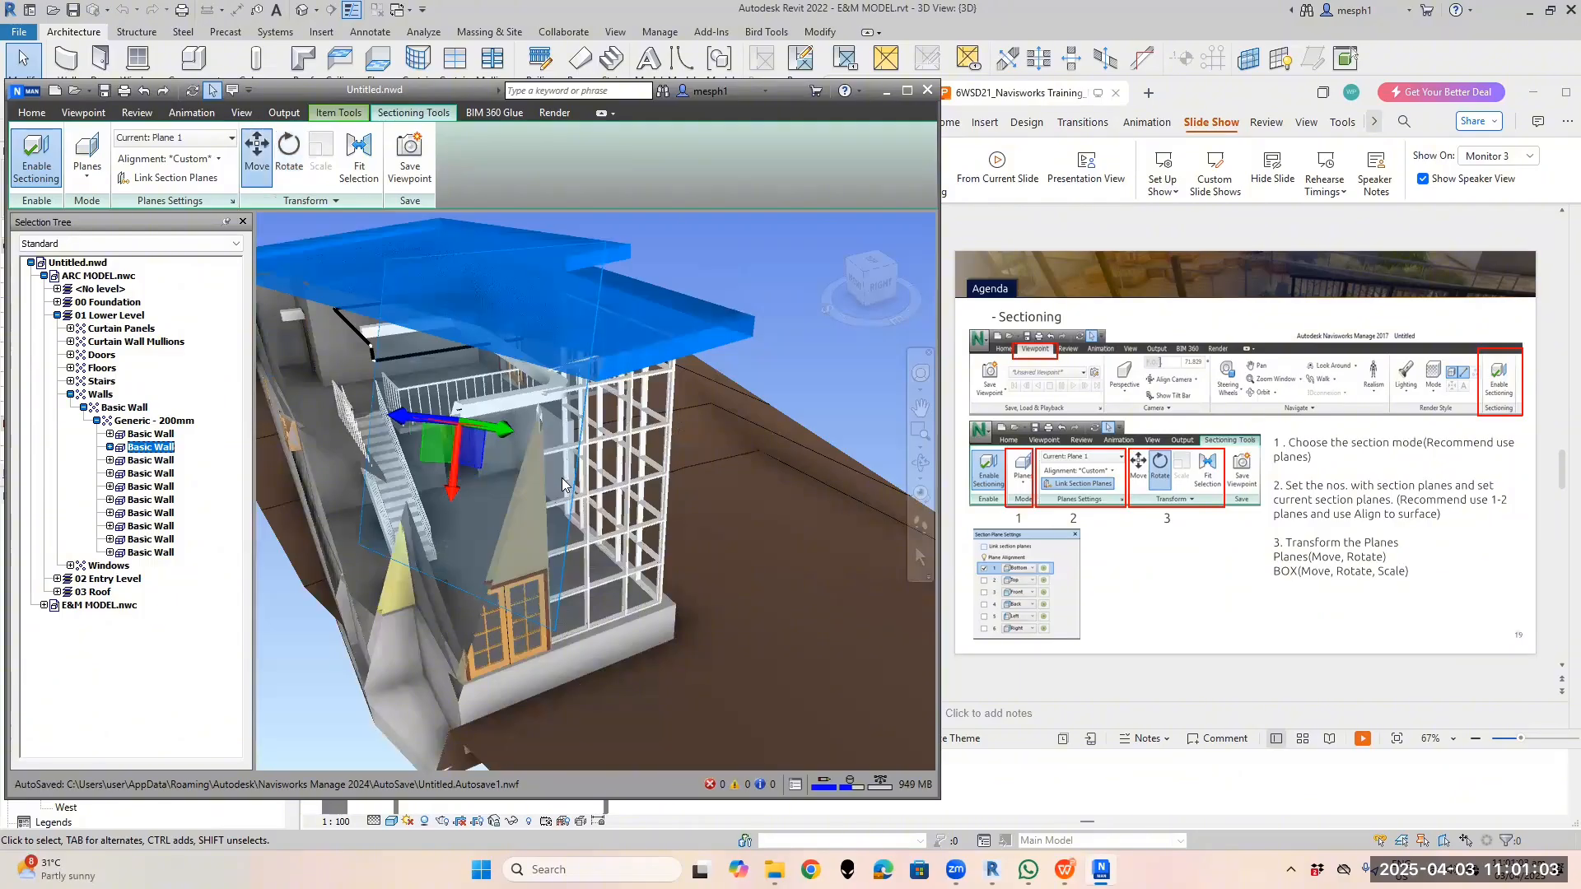
left_click(289, 155)
middle_click_drag(561, 477, 565, 425, "shift")
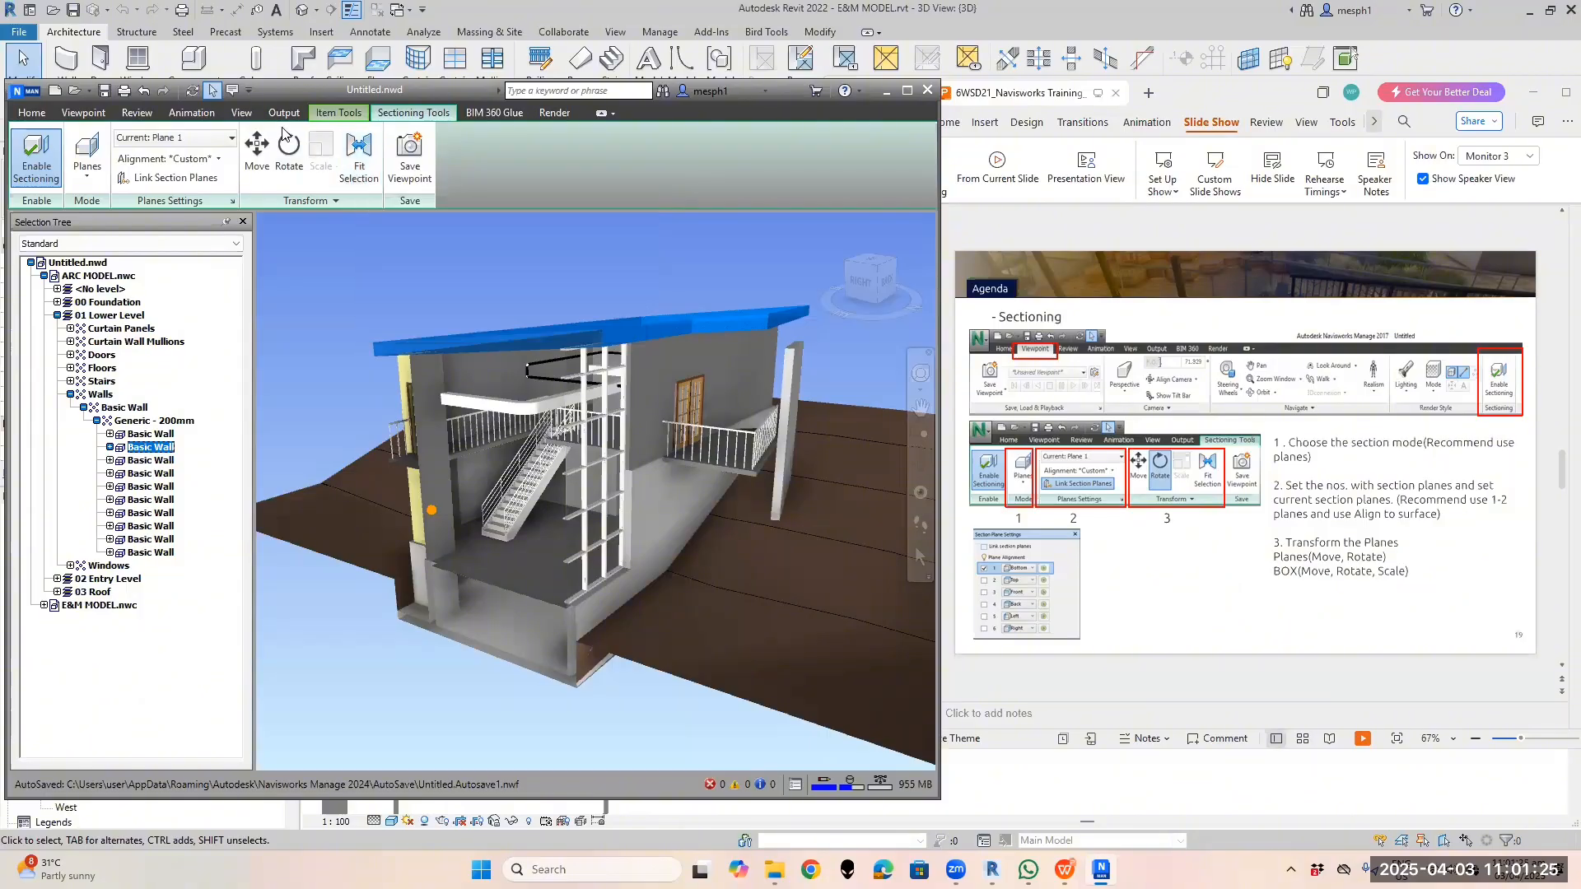
Fit the section plane to the selected wall and orbit around the building
left_click(358, 183)
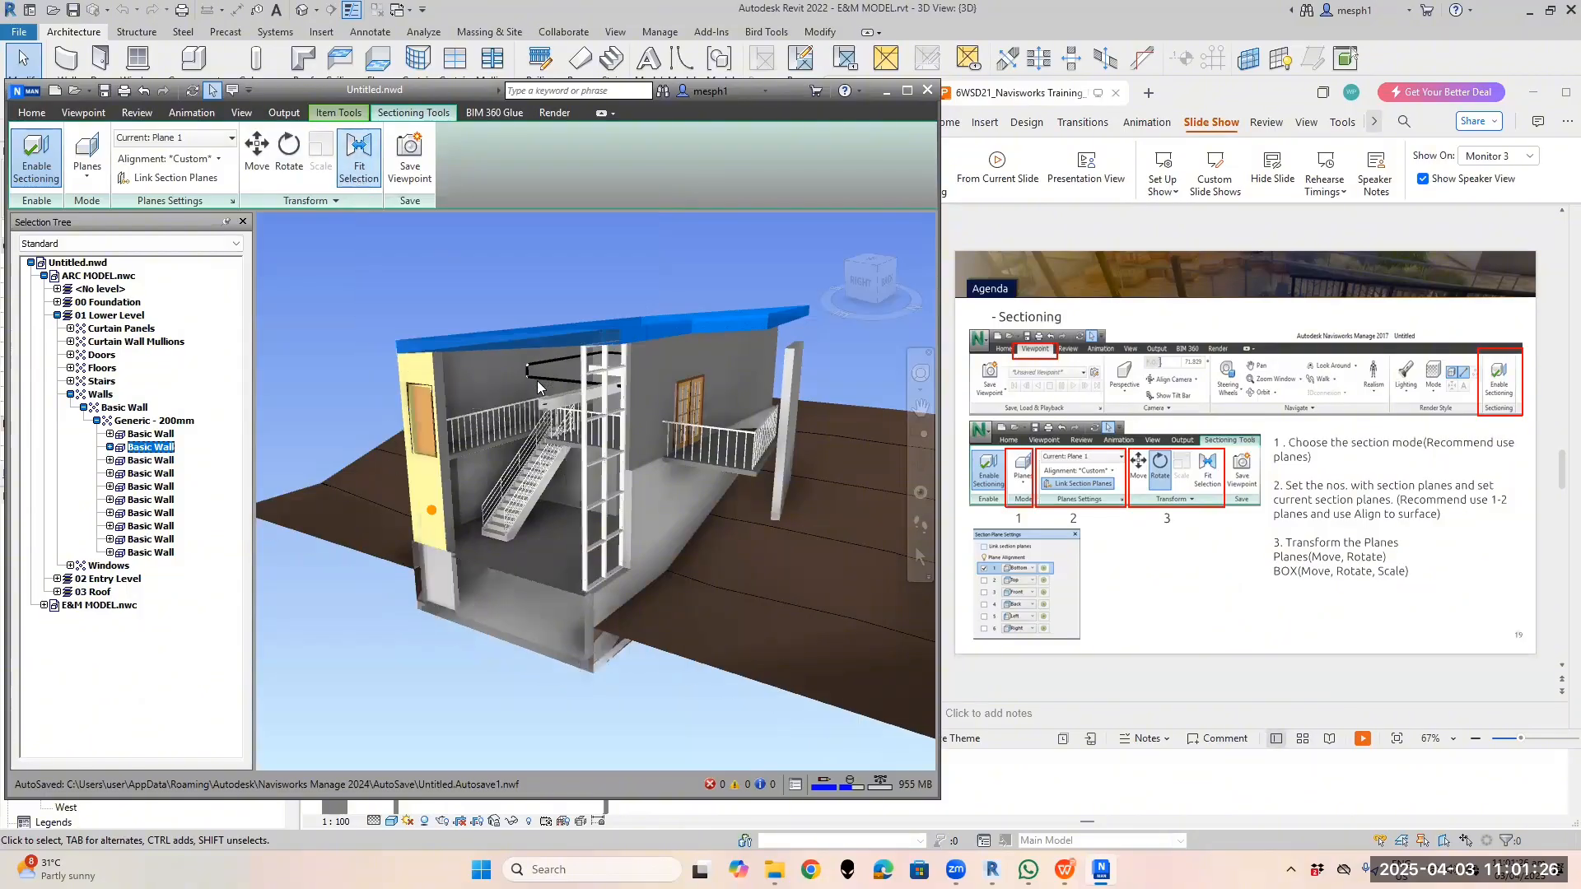
left_click(360, 184)
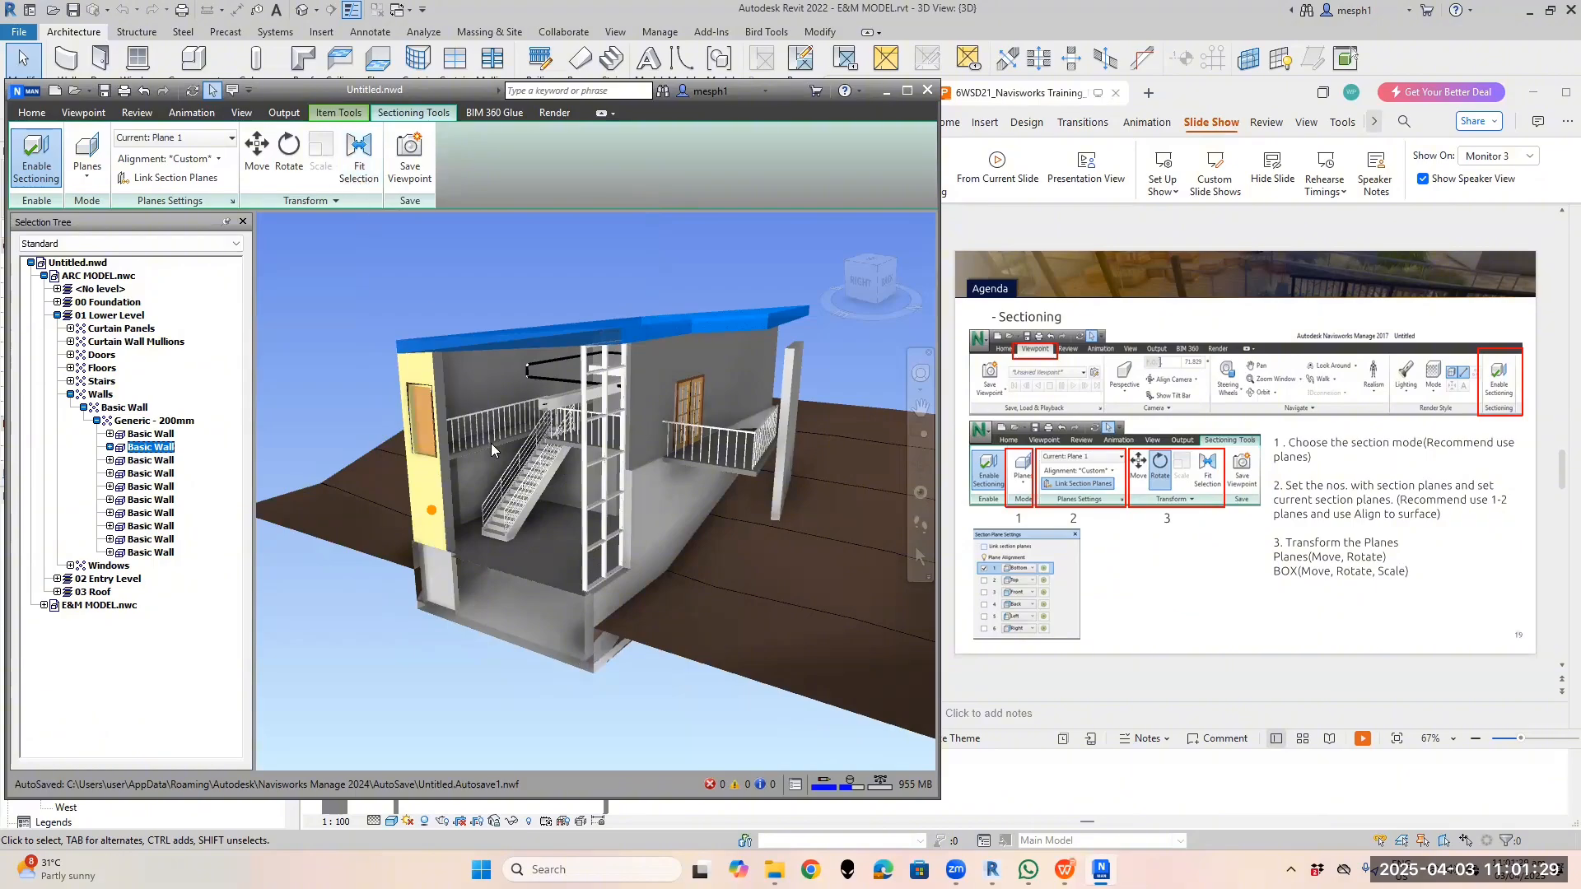
middle_click_drag(490, 443, 518, 443, "shift")
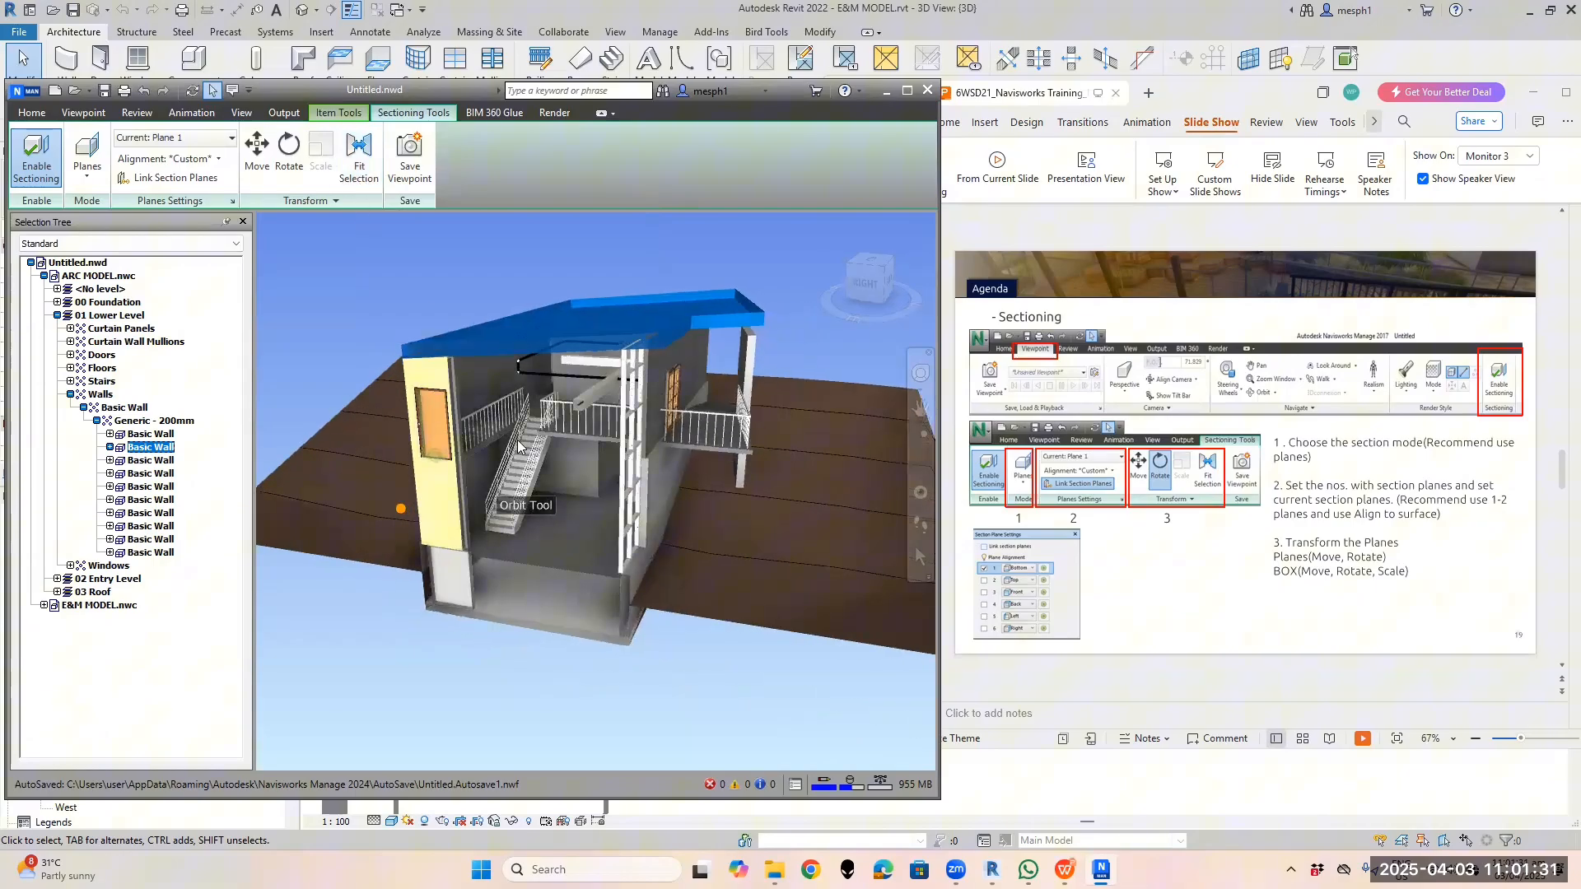
Turn Plane 1 off and back on to restore the section cut
left_click(190, 139)
left_click(127, 159)
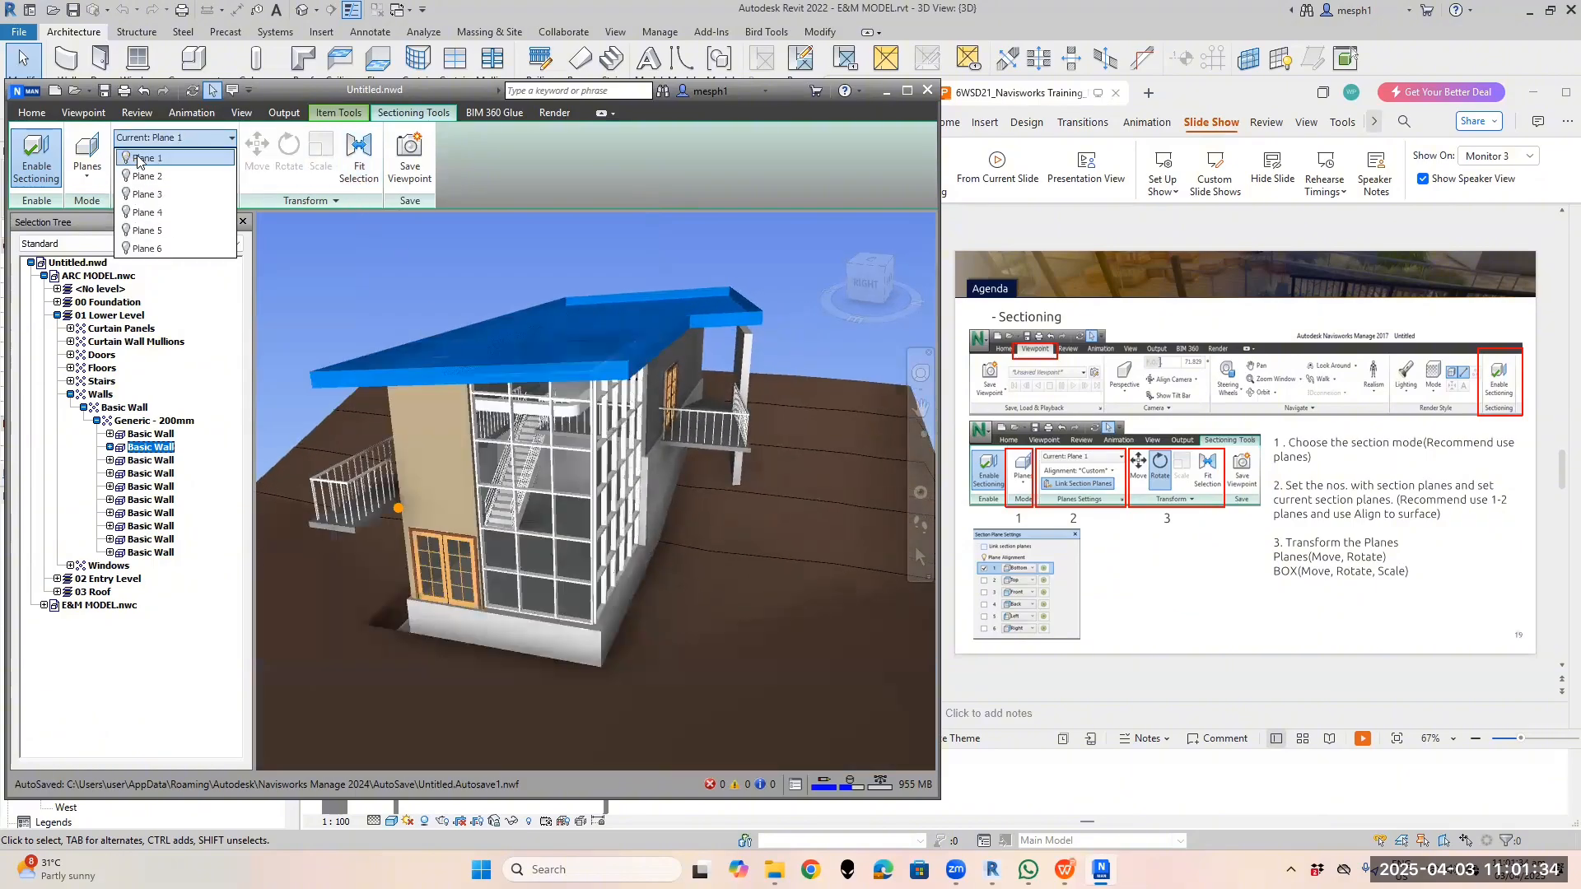
left_click(360, 170)
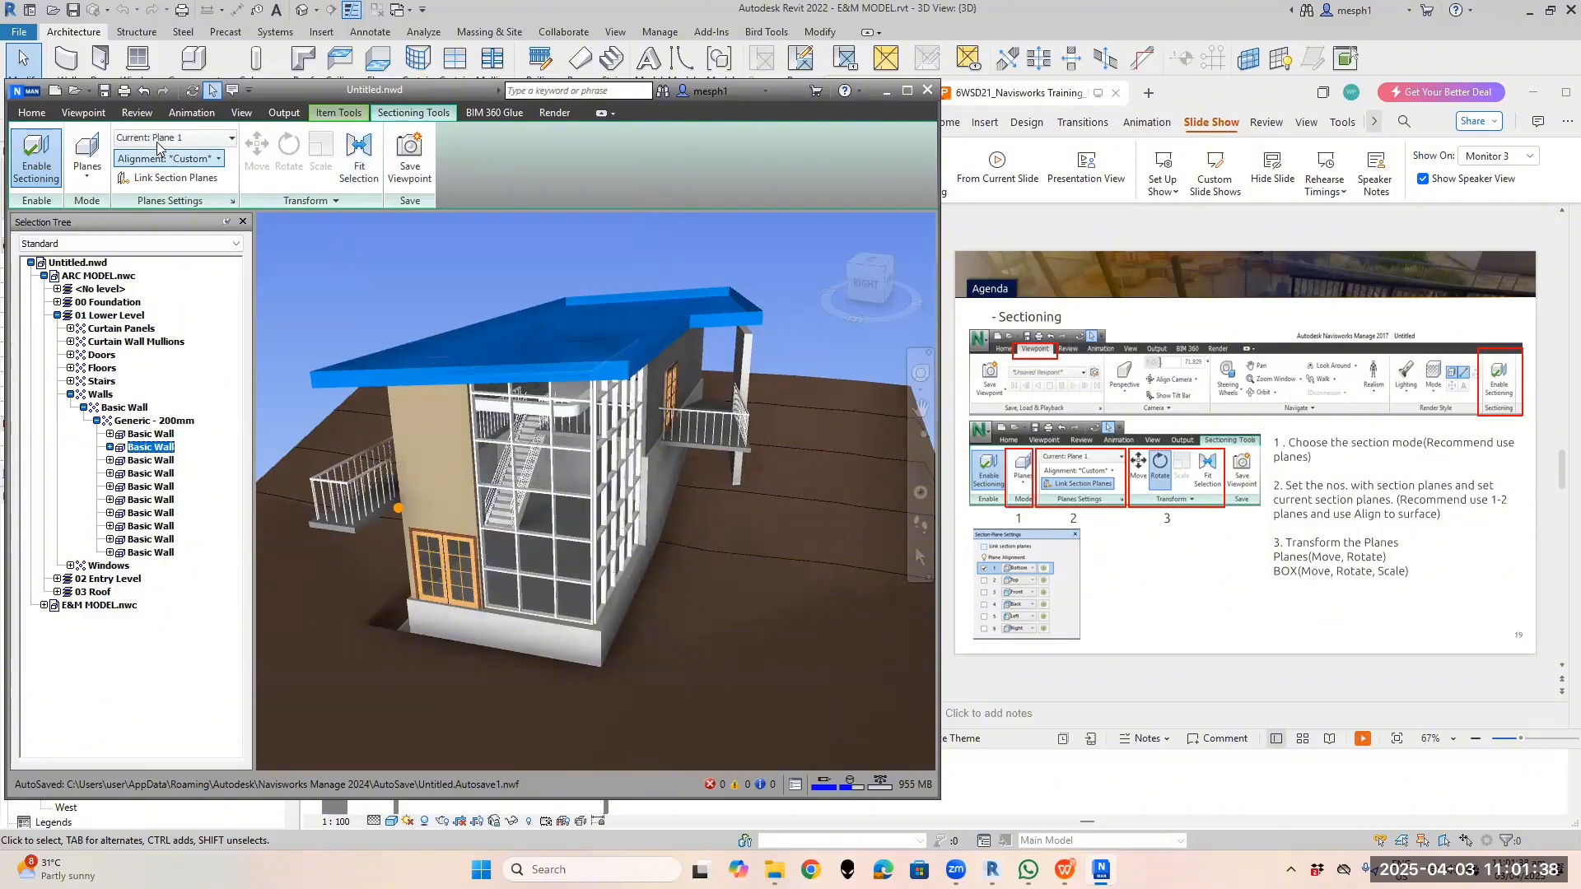
left_click(189, 138)
left_click(127, 159)
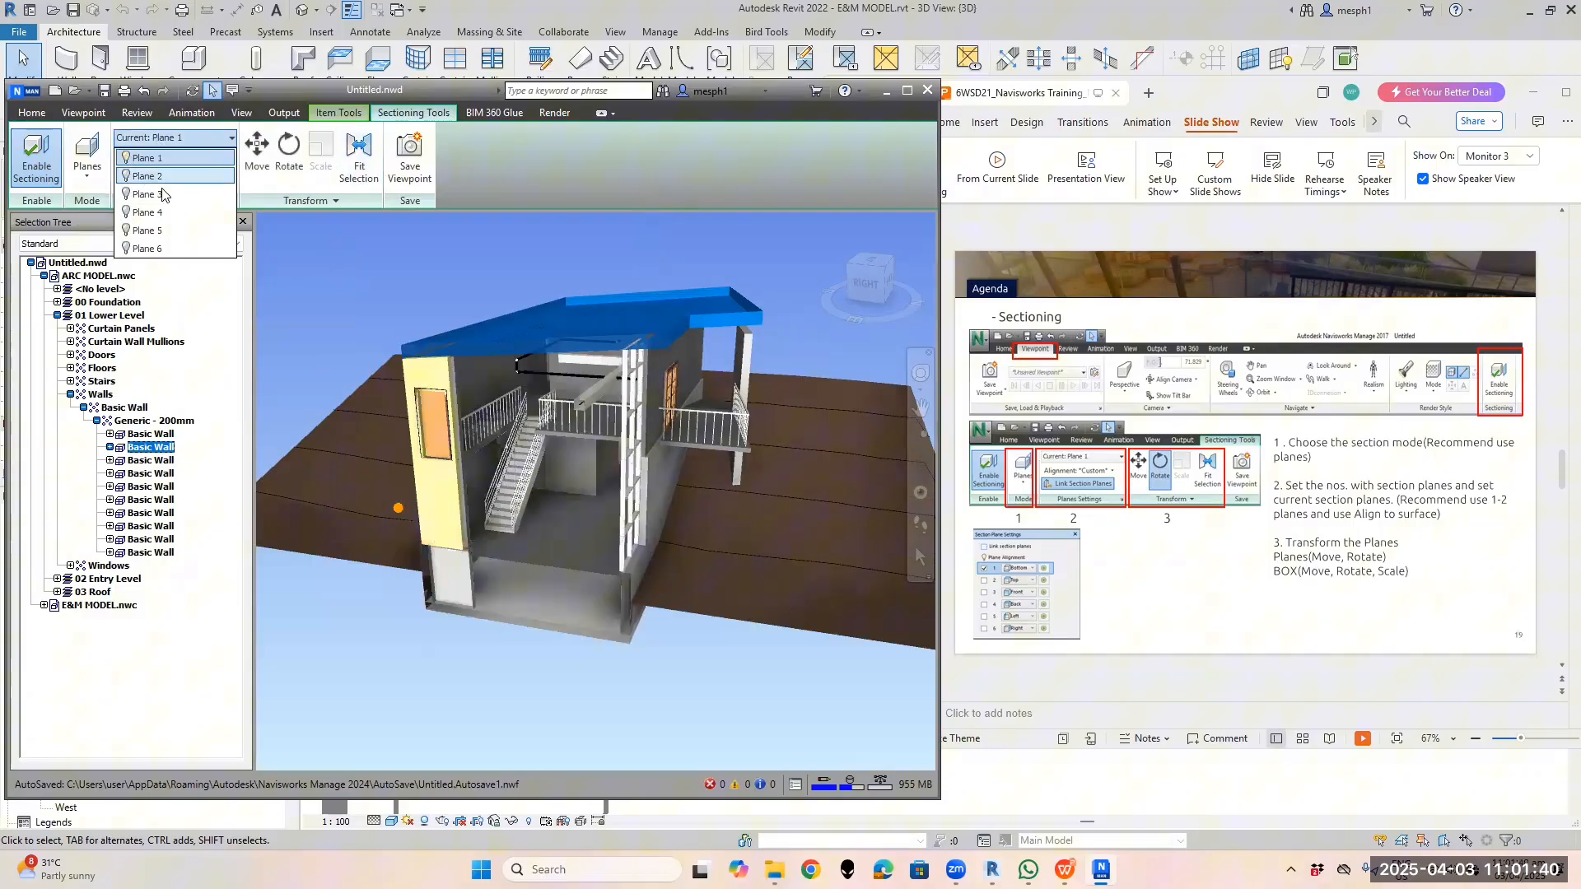
left_click(355, 179)
Orbit the model toward the back, then bring the presentation slides window in front
middle_click_drag(631, 538, 578, 529, "shift")
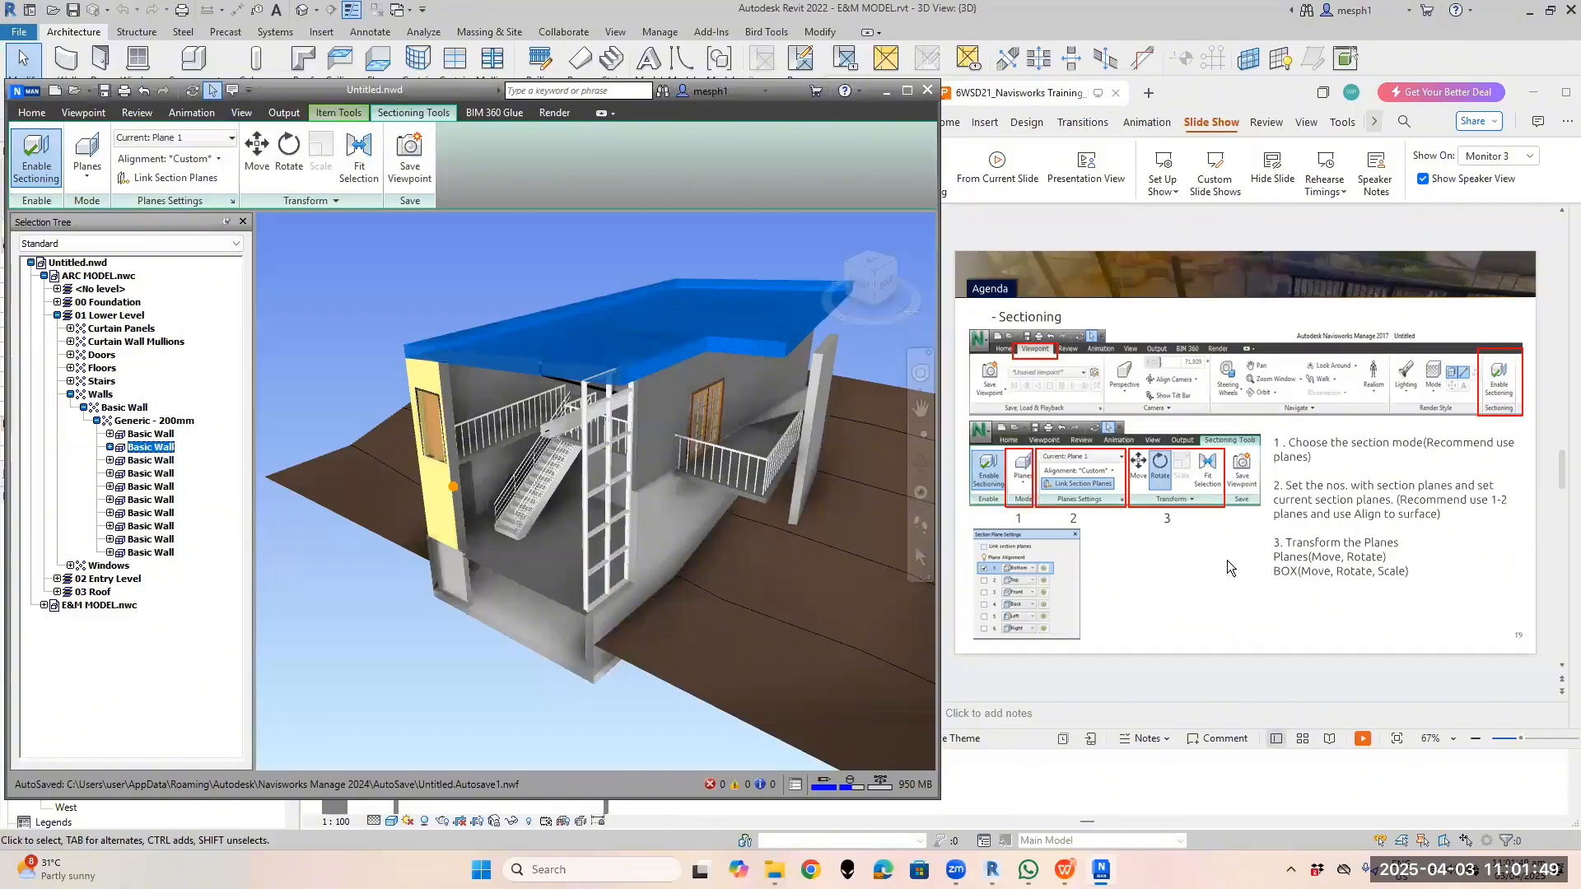
left_click(1252, 96)
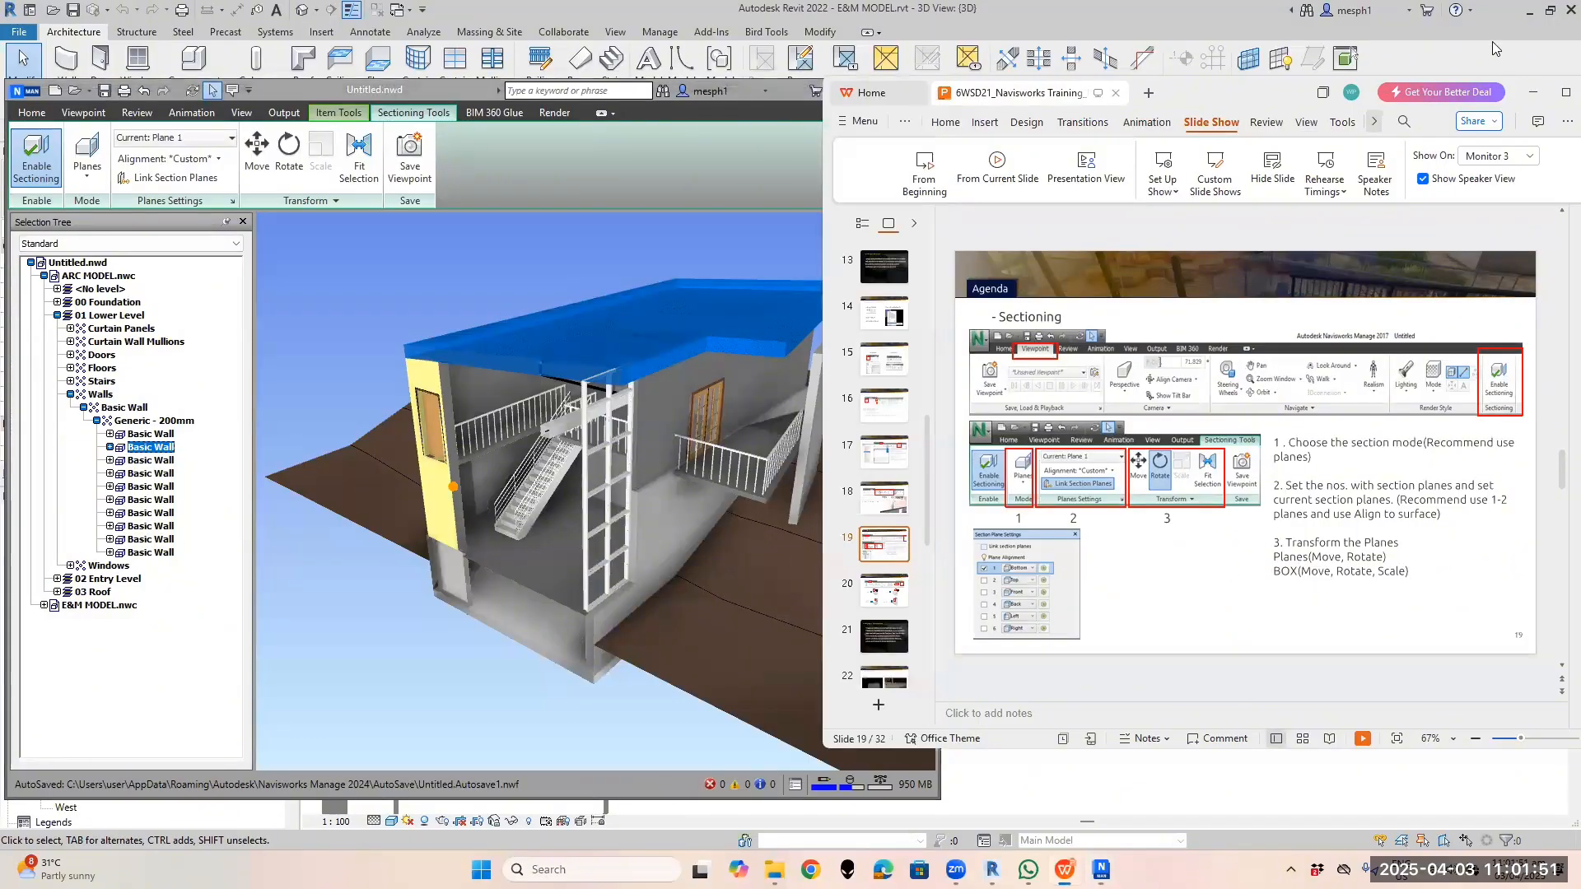
mouse_move(1559, 97)
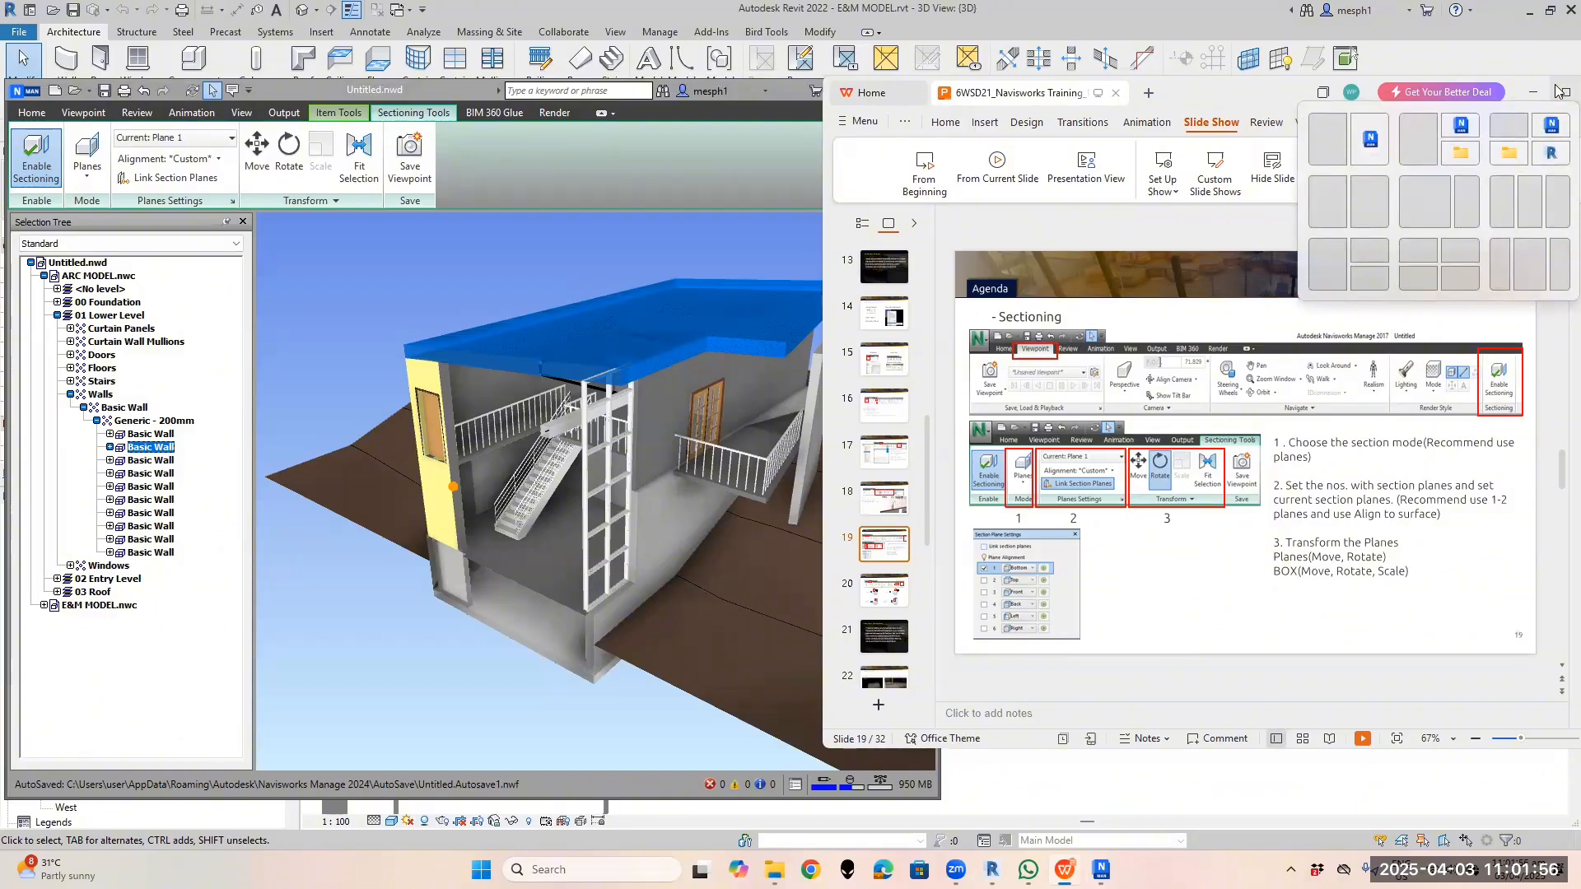
Maximize the WPS window, scroll to slide 20 (Walkthrough), and restore it beside Navisworks
left_click(1557, 90)
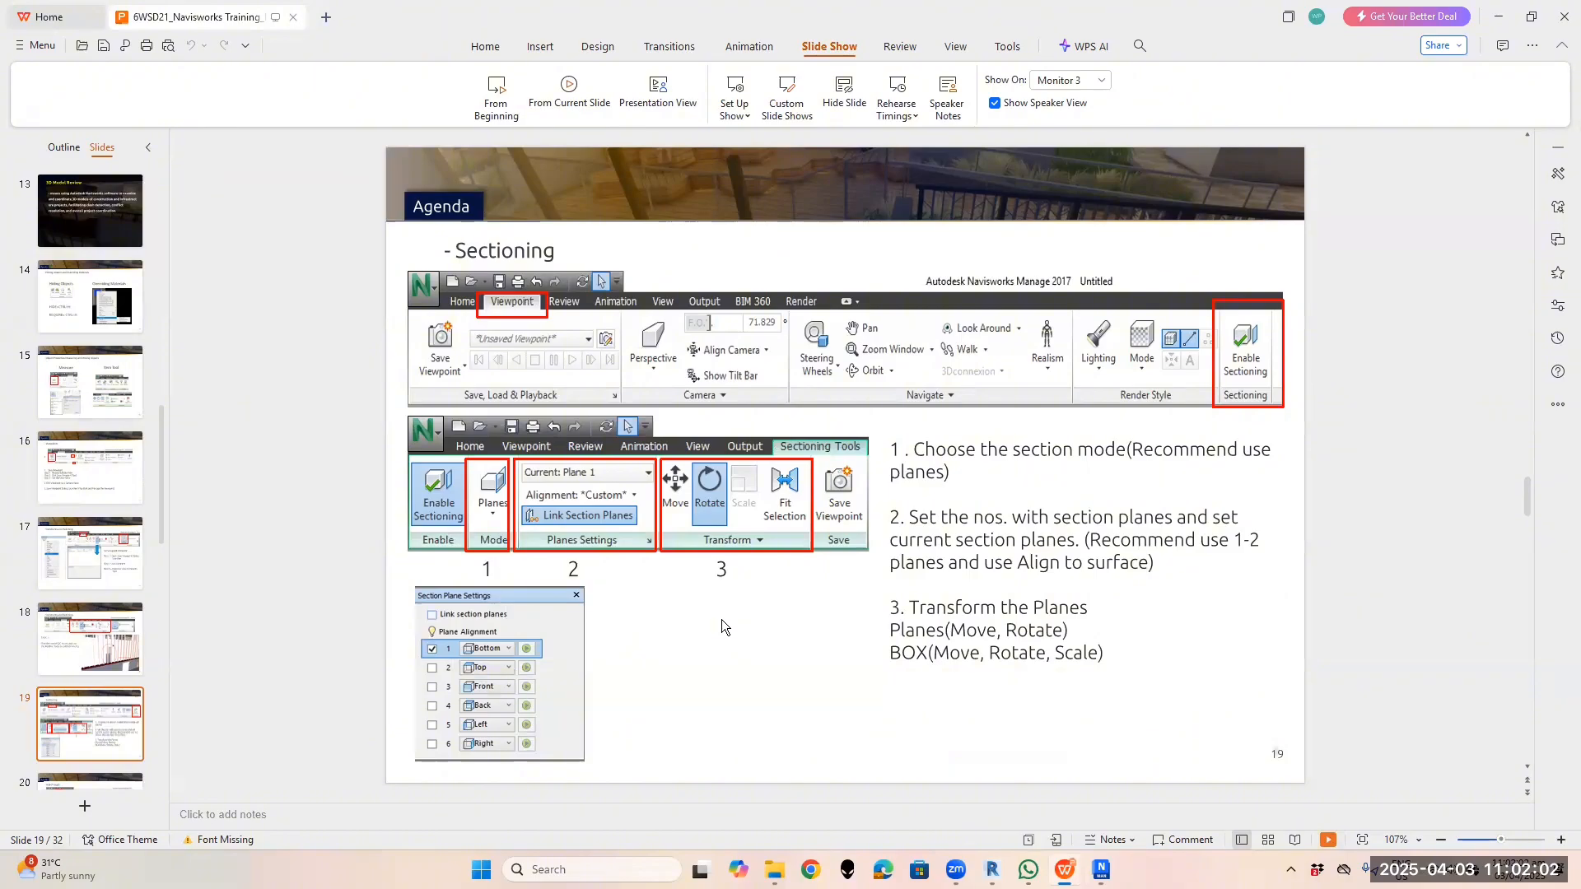
scroll(724, 633, "down", 1)
scroll(724, 639, "up", 1)
scroll(659, 634, "up", 1)
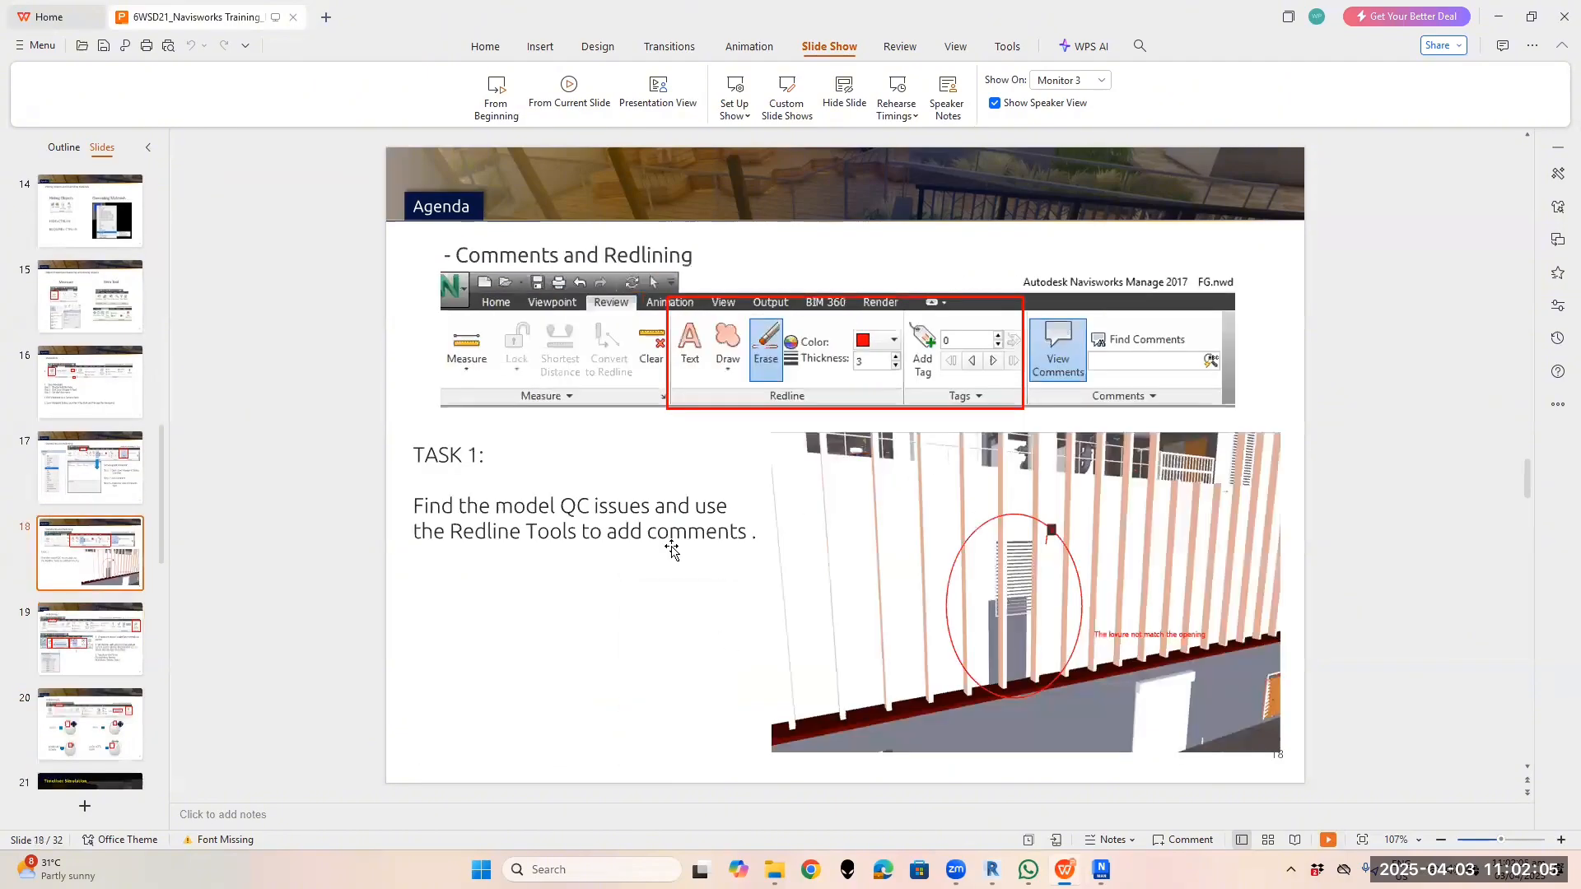
scroll(568, 627, "down", 1)
scroll(677, 622, "down", 1)
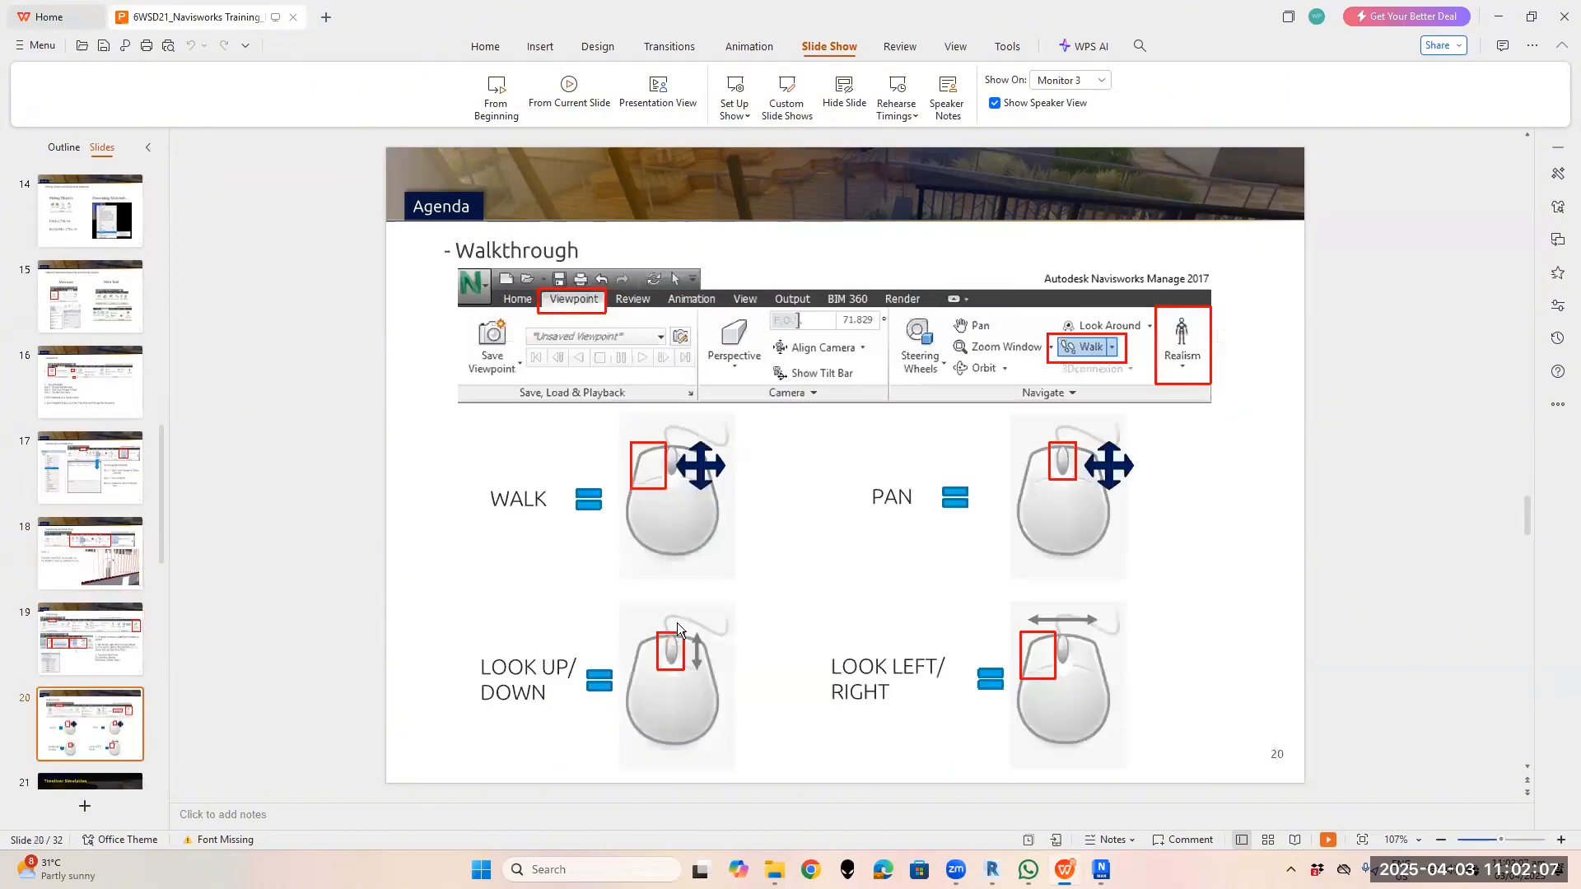
left_click(1531, 16)
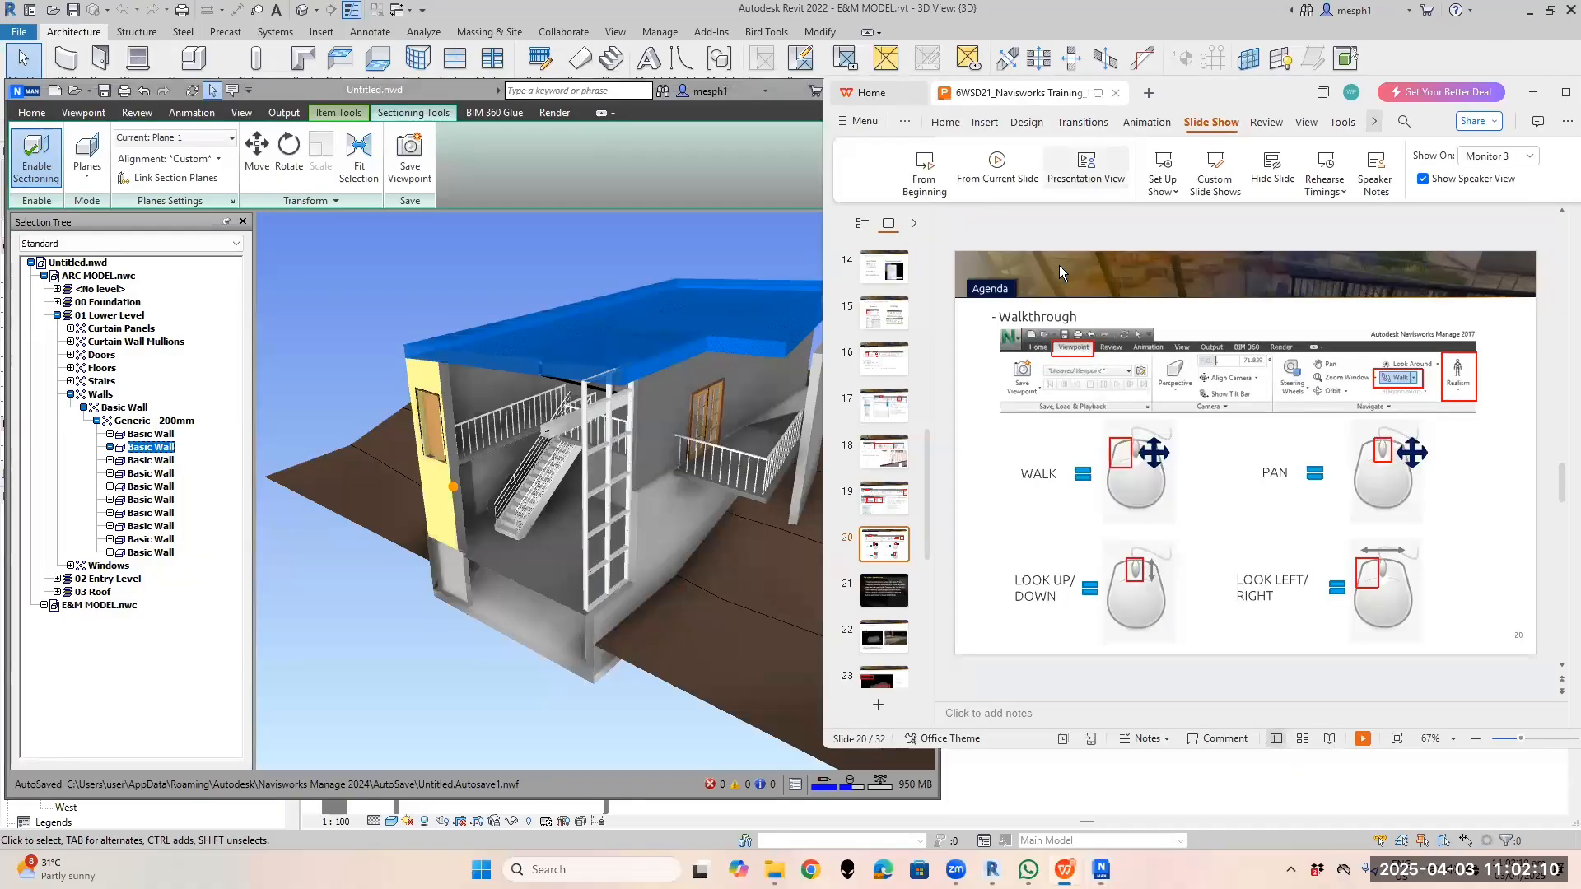
Return to Navisworks and orbit and zoom to a low front-right view of the orange double door
left_click(761, 151)
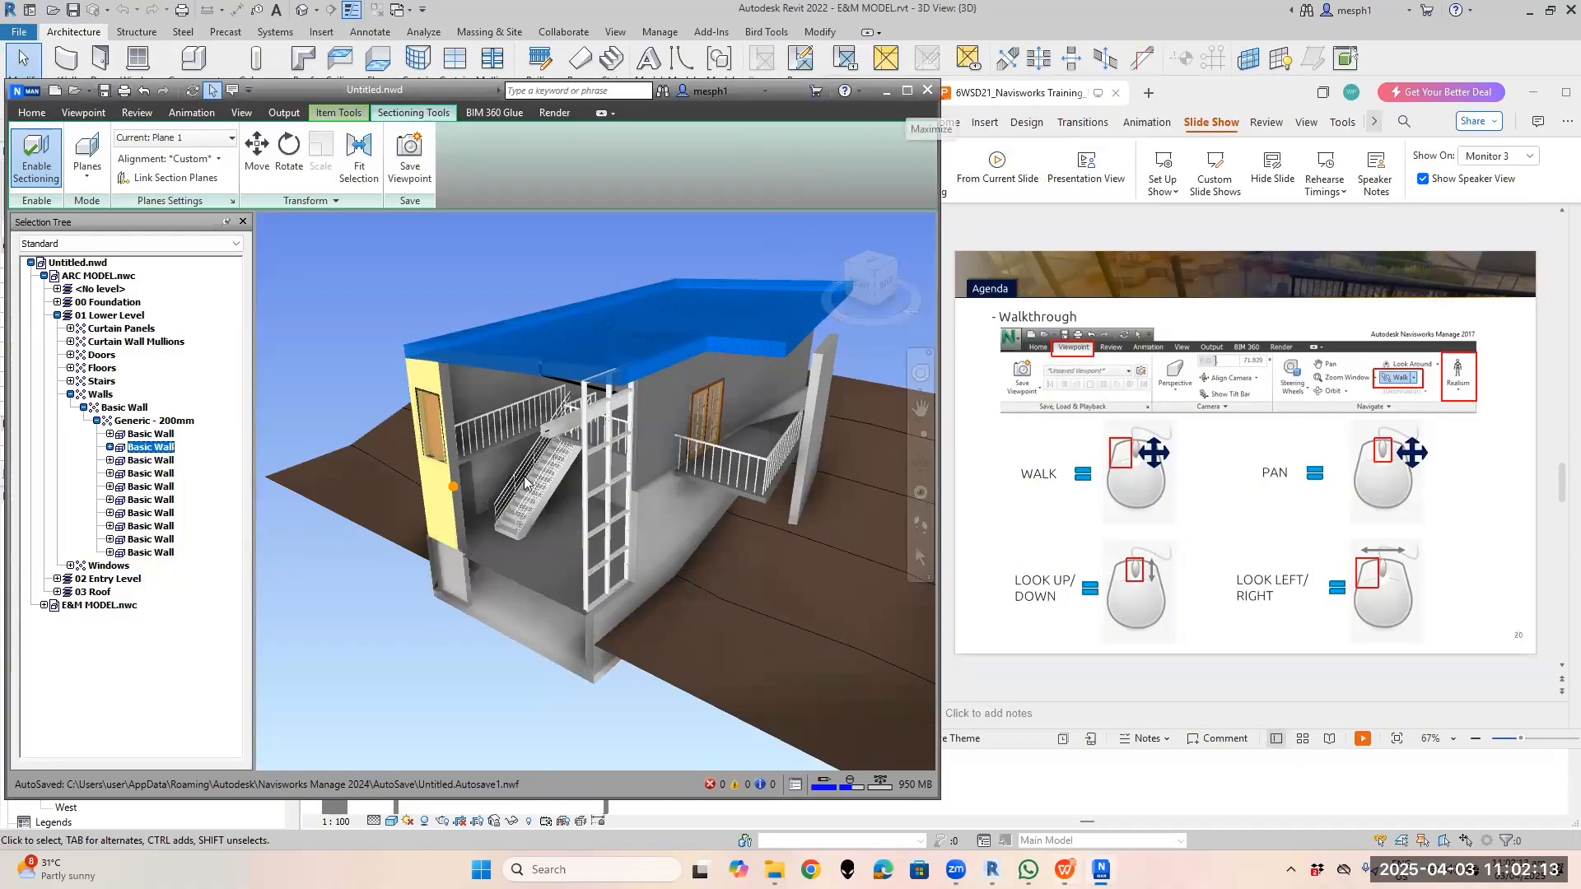
left_click(650, 615)
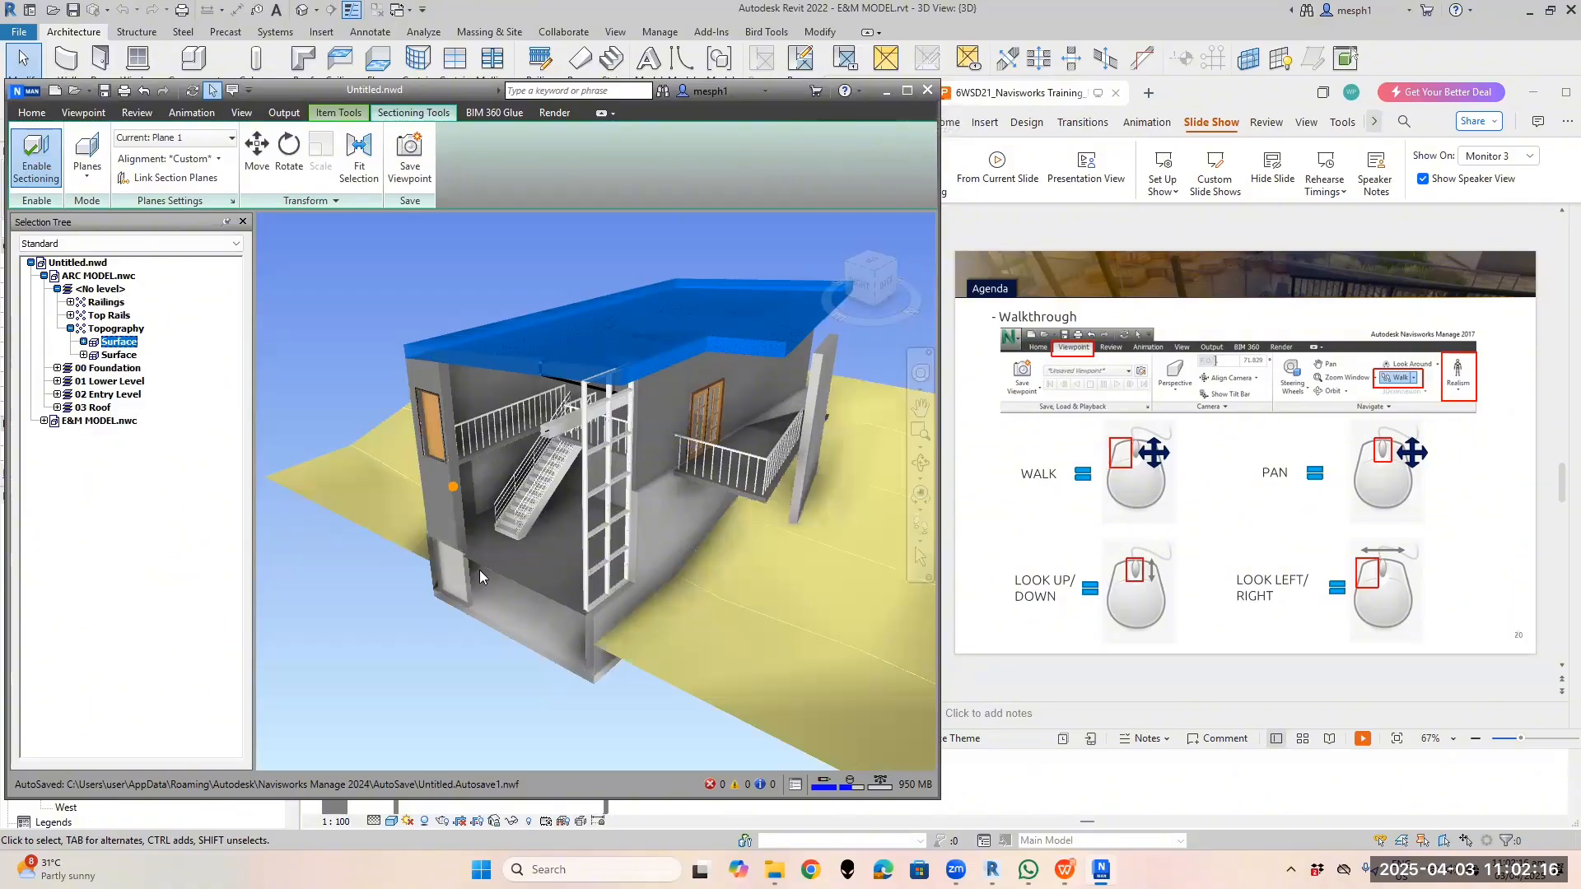
middle_click_drag(516, 566, 655, 564, "shift")
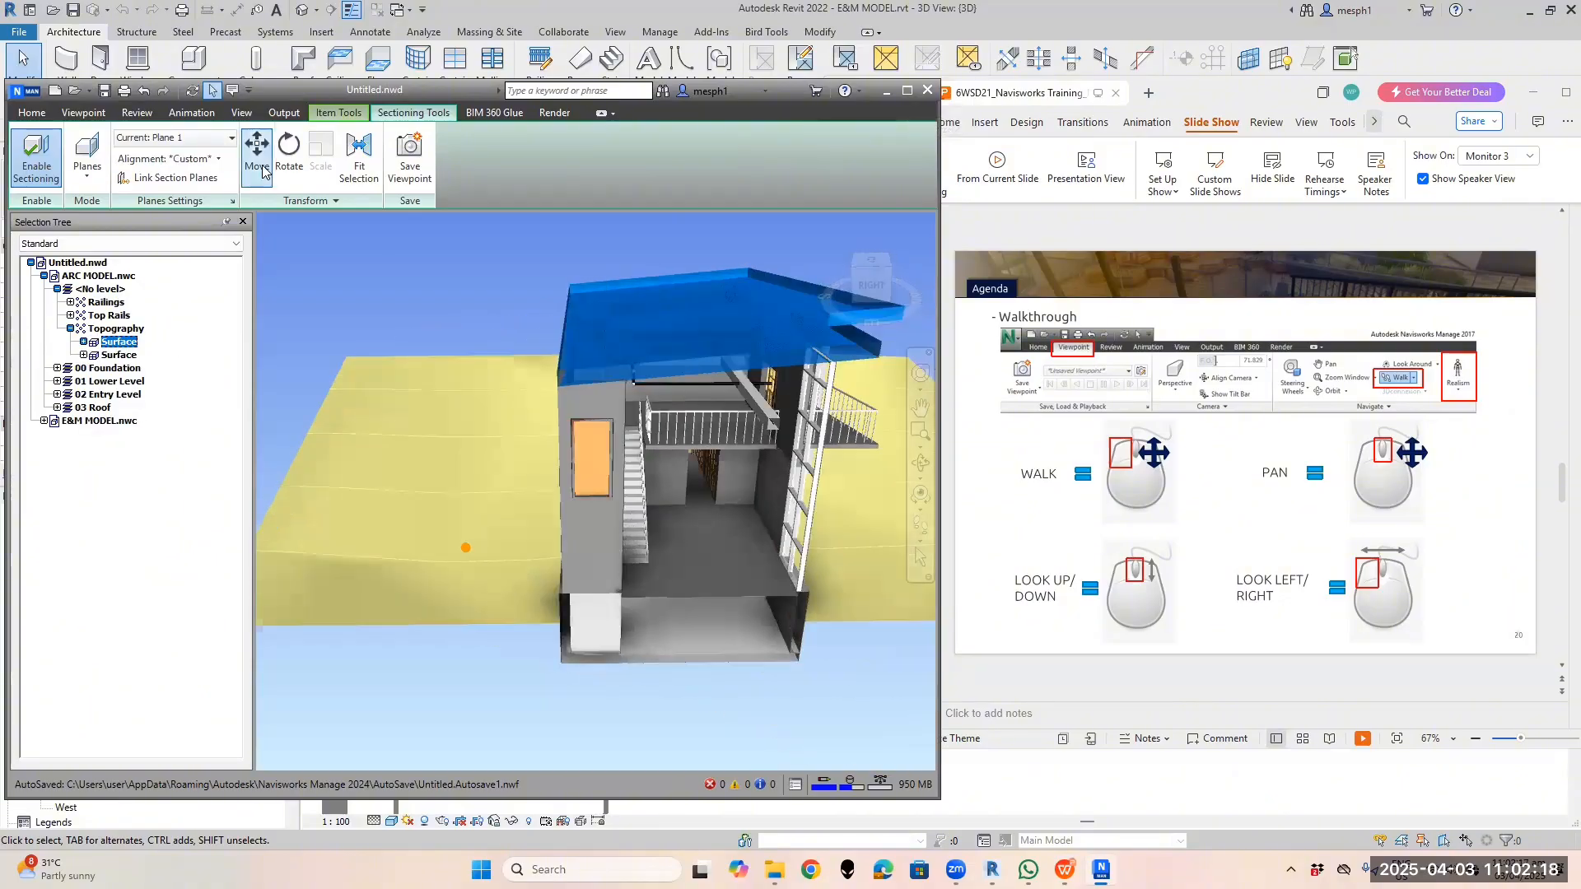
left_click(262, 171)
left_click(231, 138)
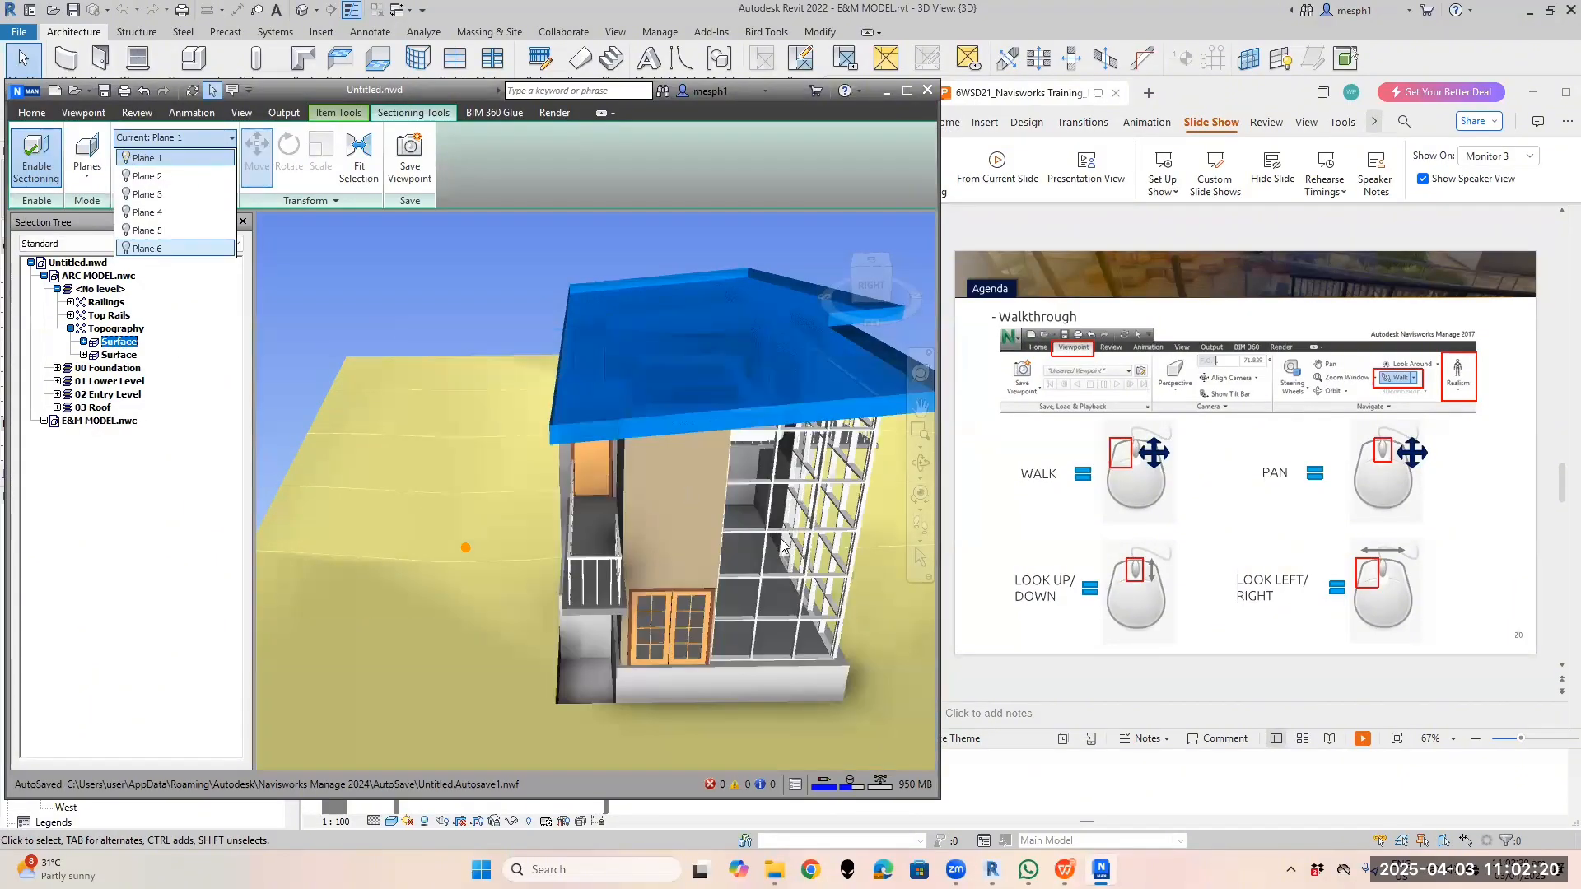
left_click(792, 552)
middle_click_drag(785, 596, 668, 647, "shift")
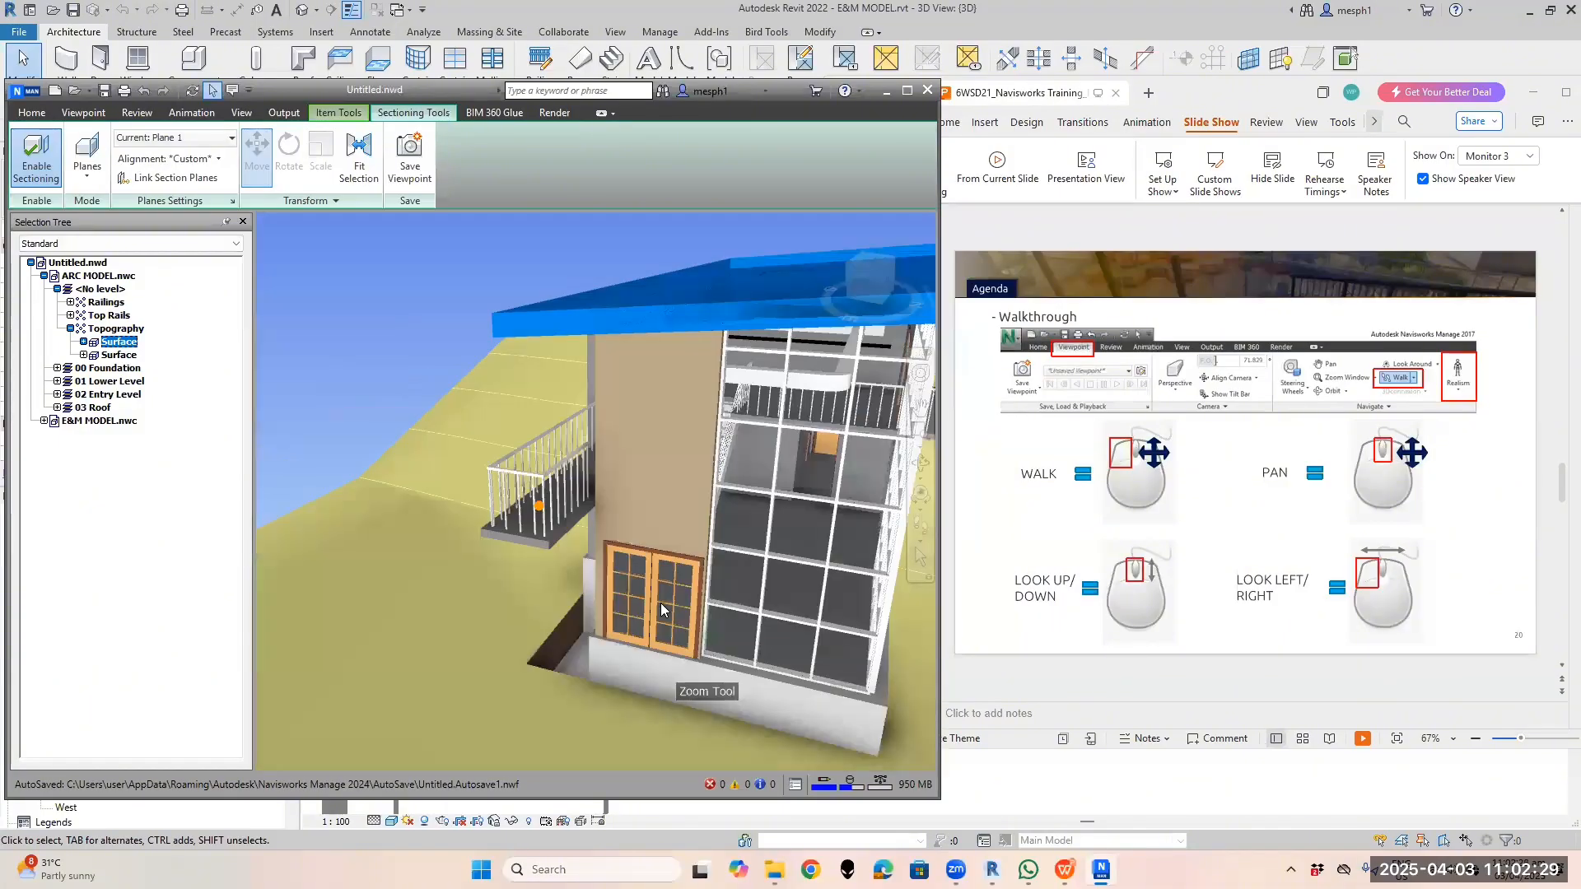
scroll(627, 591, "up", 2)
scroll(628, 592, "up", 5)
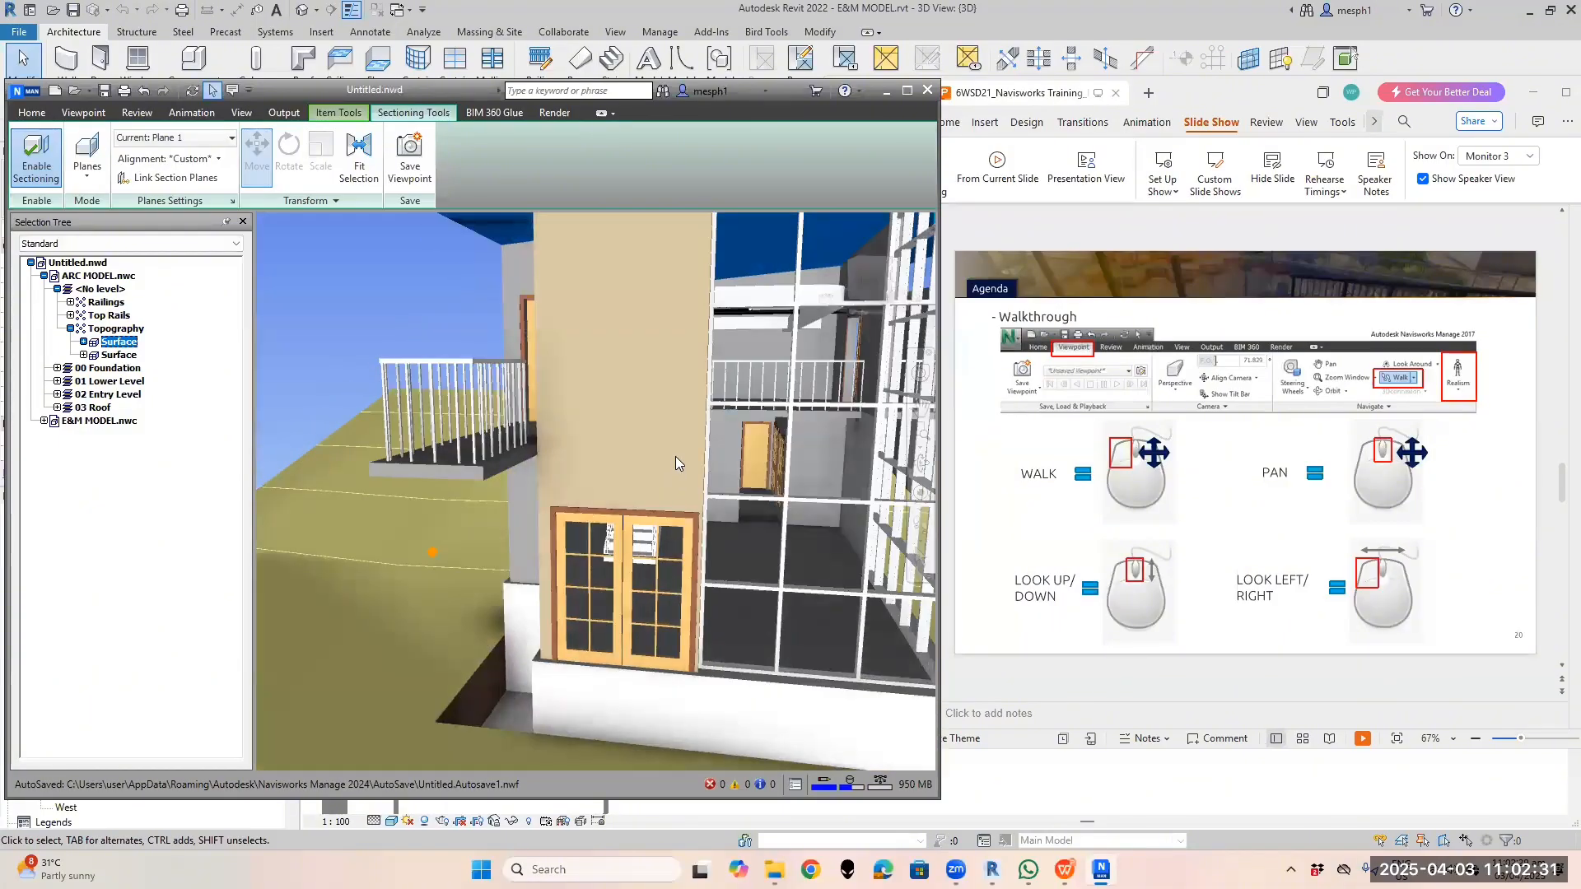
Hide the double door and zoom through the doorway toward the interior stairs
right_click(629, 591)
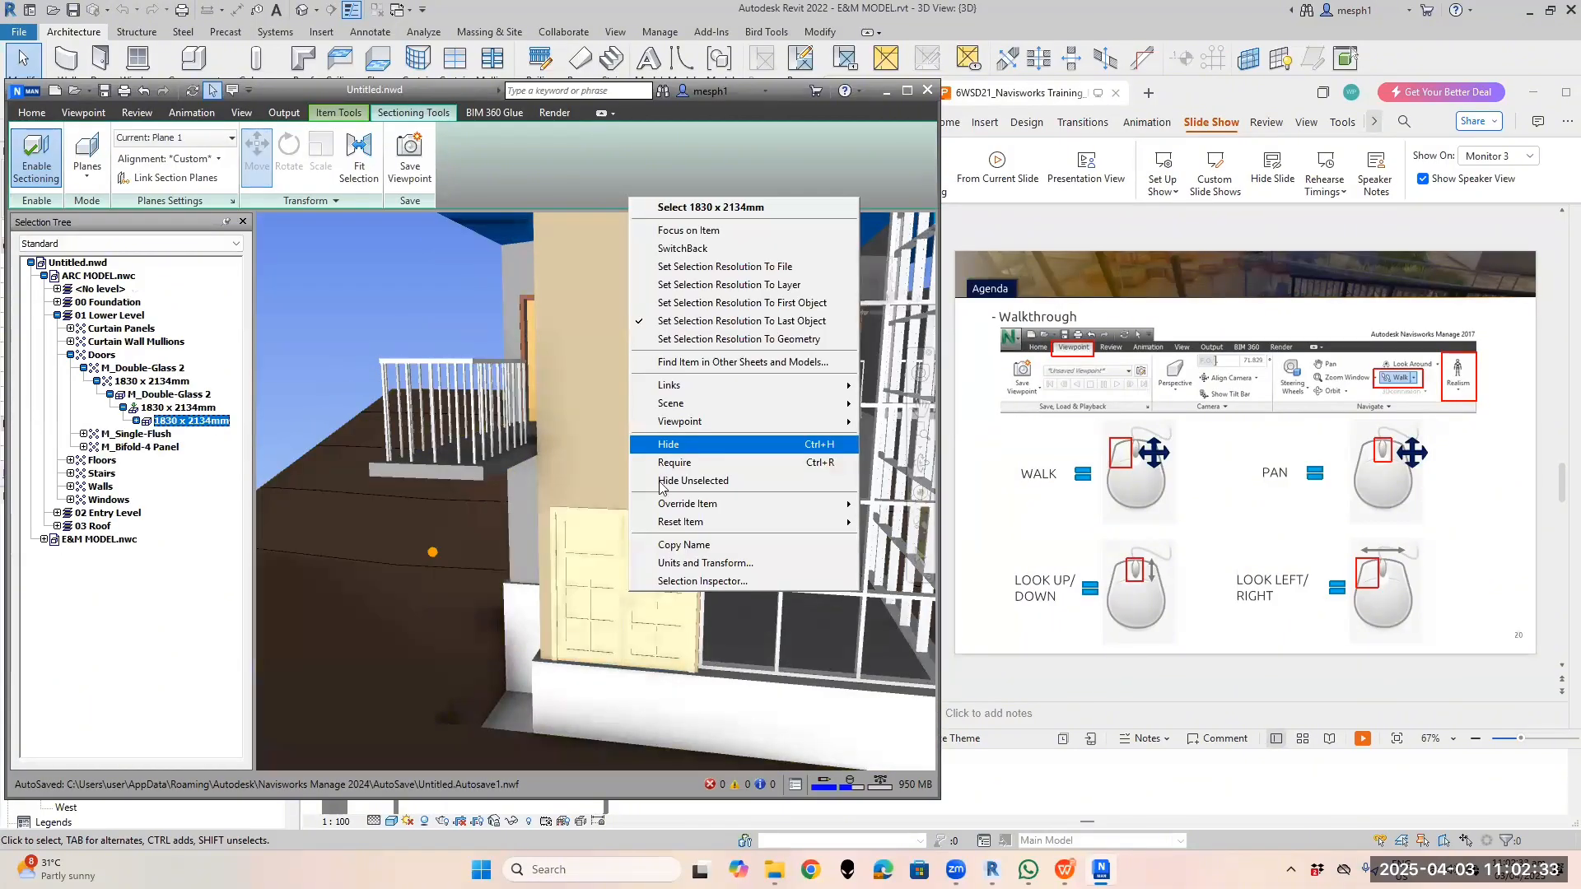
left_click(666, 444)
scroll(614, 593, "up", 3)
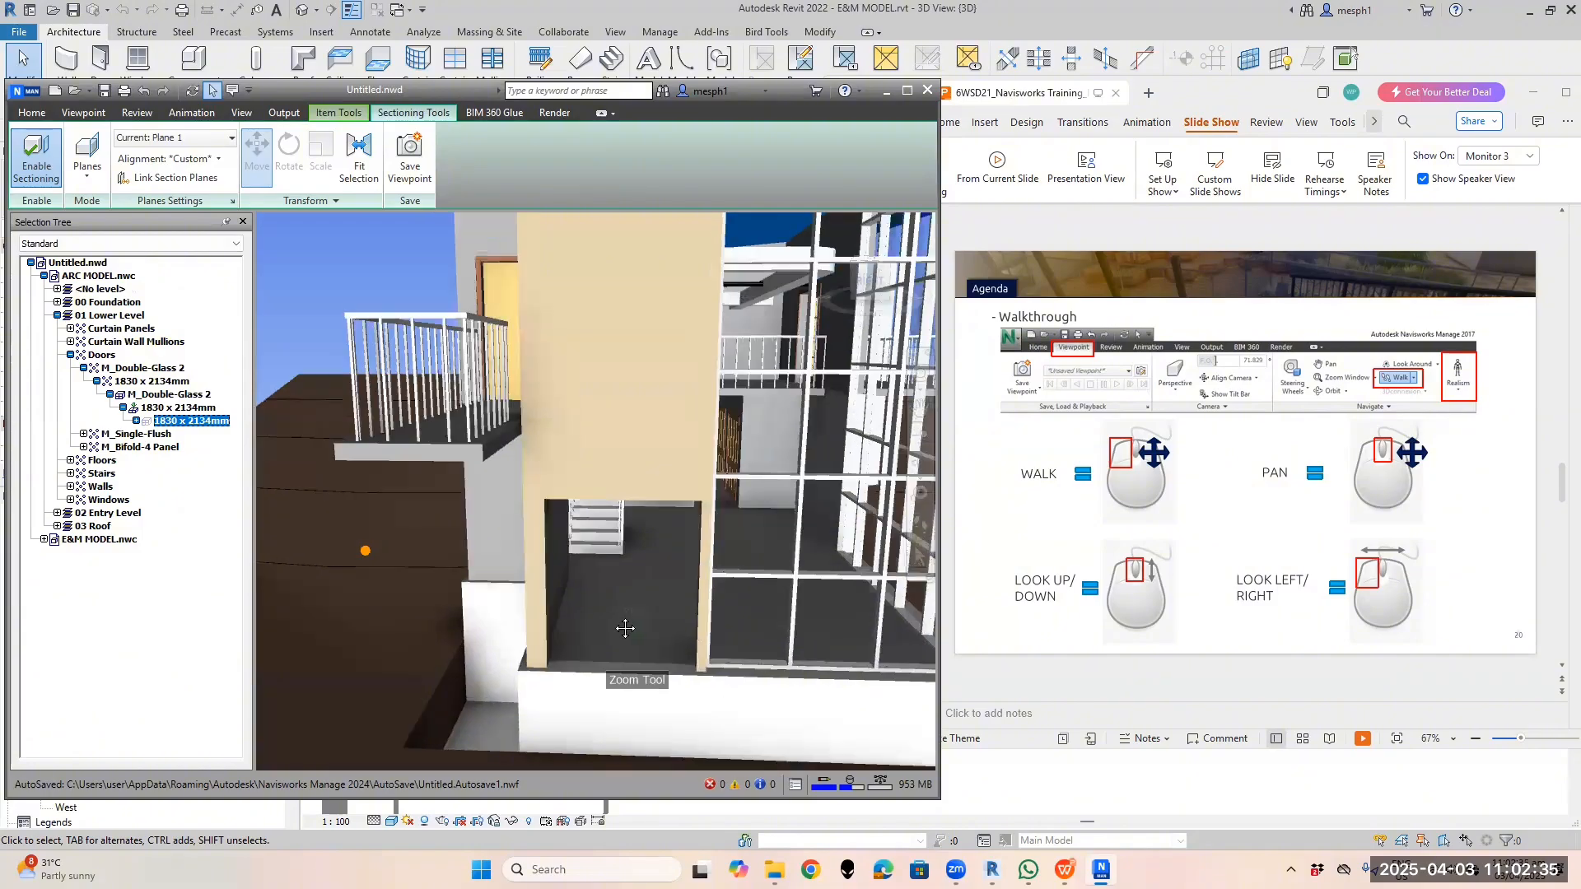
scroll(624, 630, "up", 3)
middle_click_drag(624, 635, 647, 635)
scroll(646, 635, "up", 1)
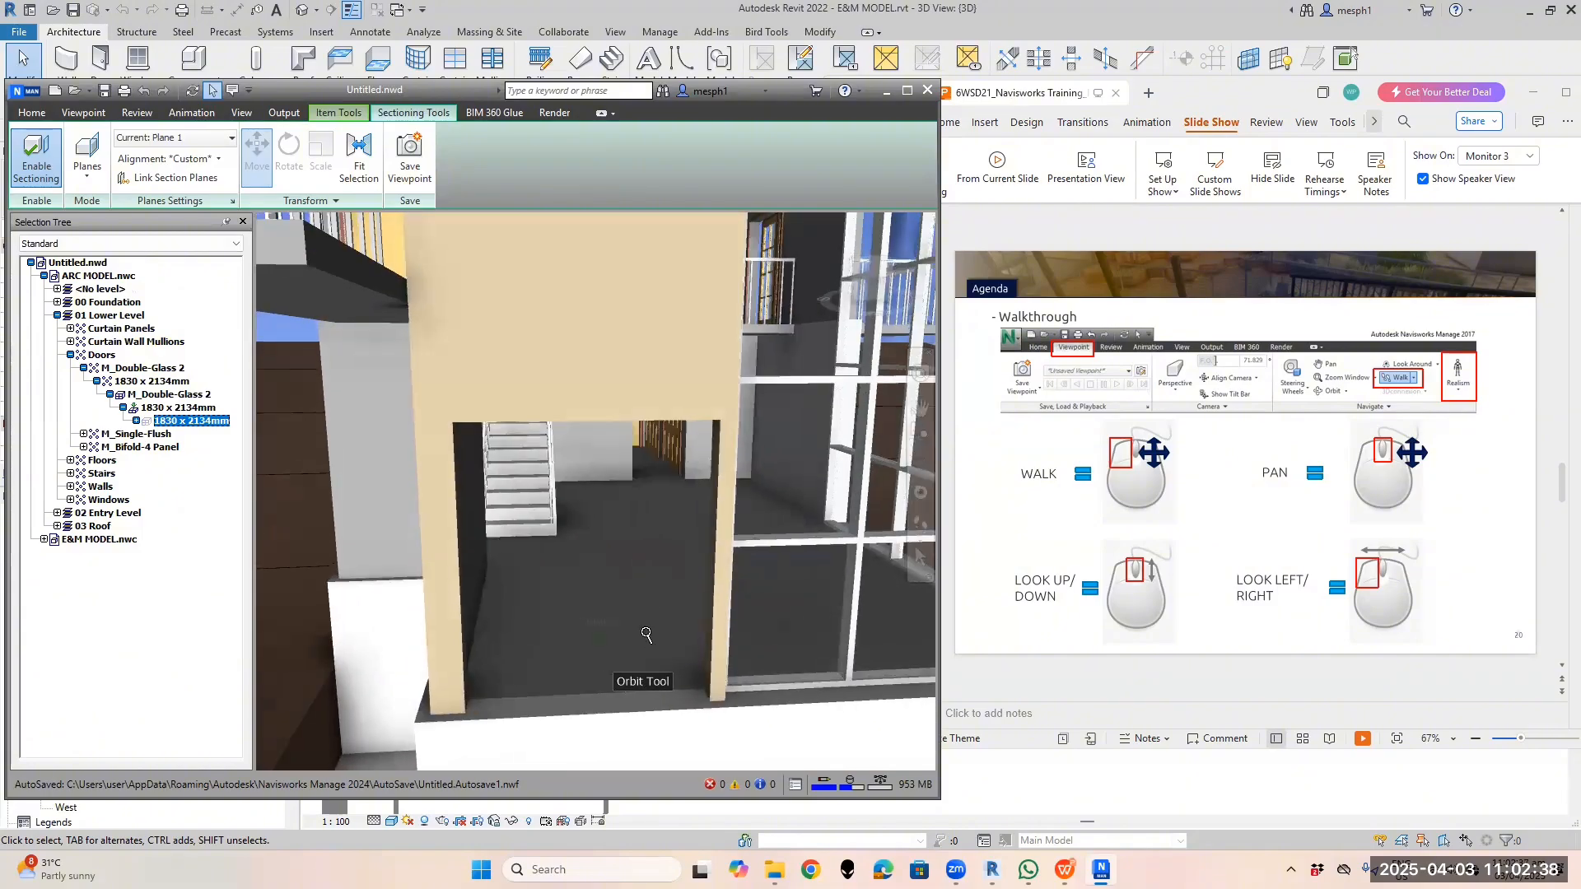
scroll(646, 635, "up", 5)
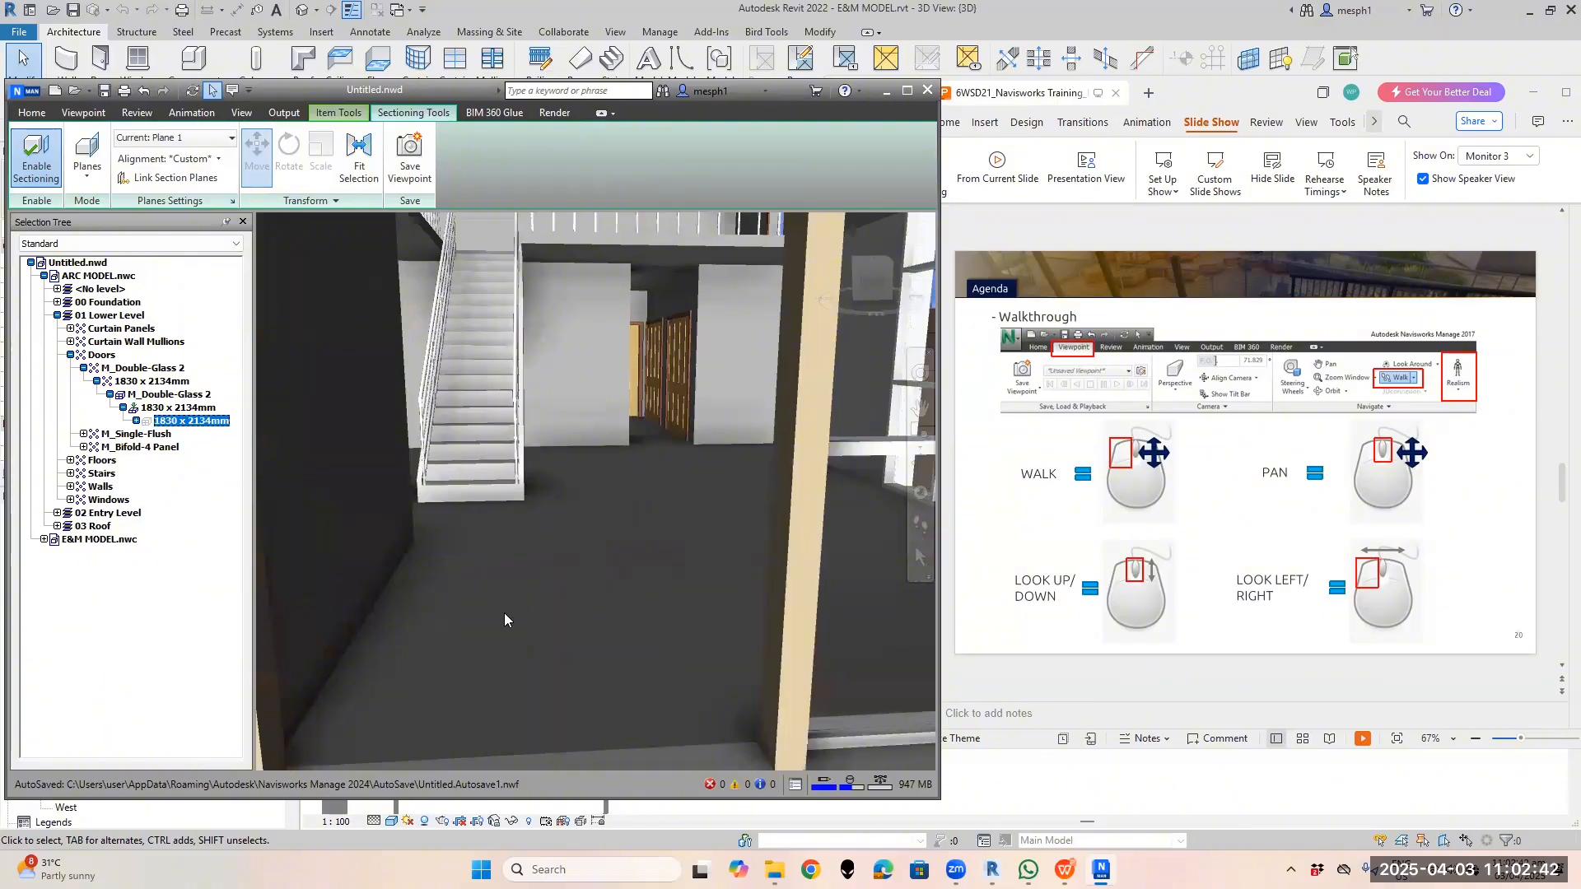
scroll(504, 613, "down", 2)
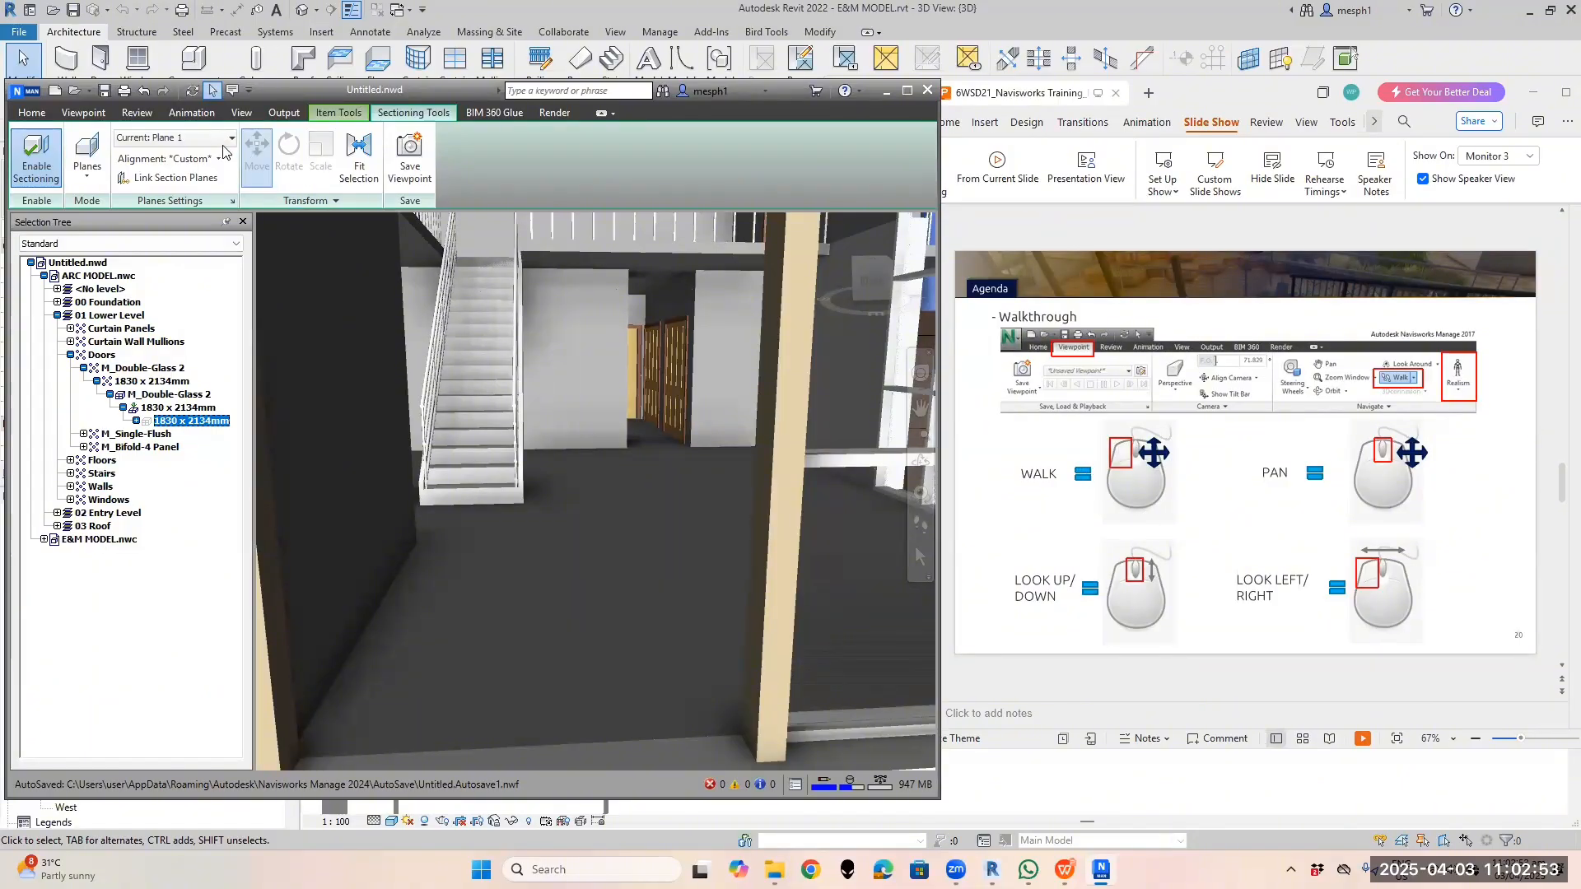
Switch to the Walk tool and walk the ground floor to face the white staircase
left_click(83, 112)
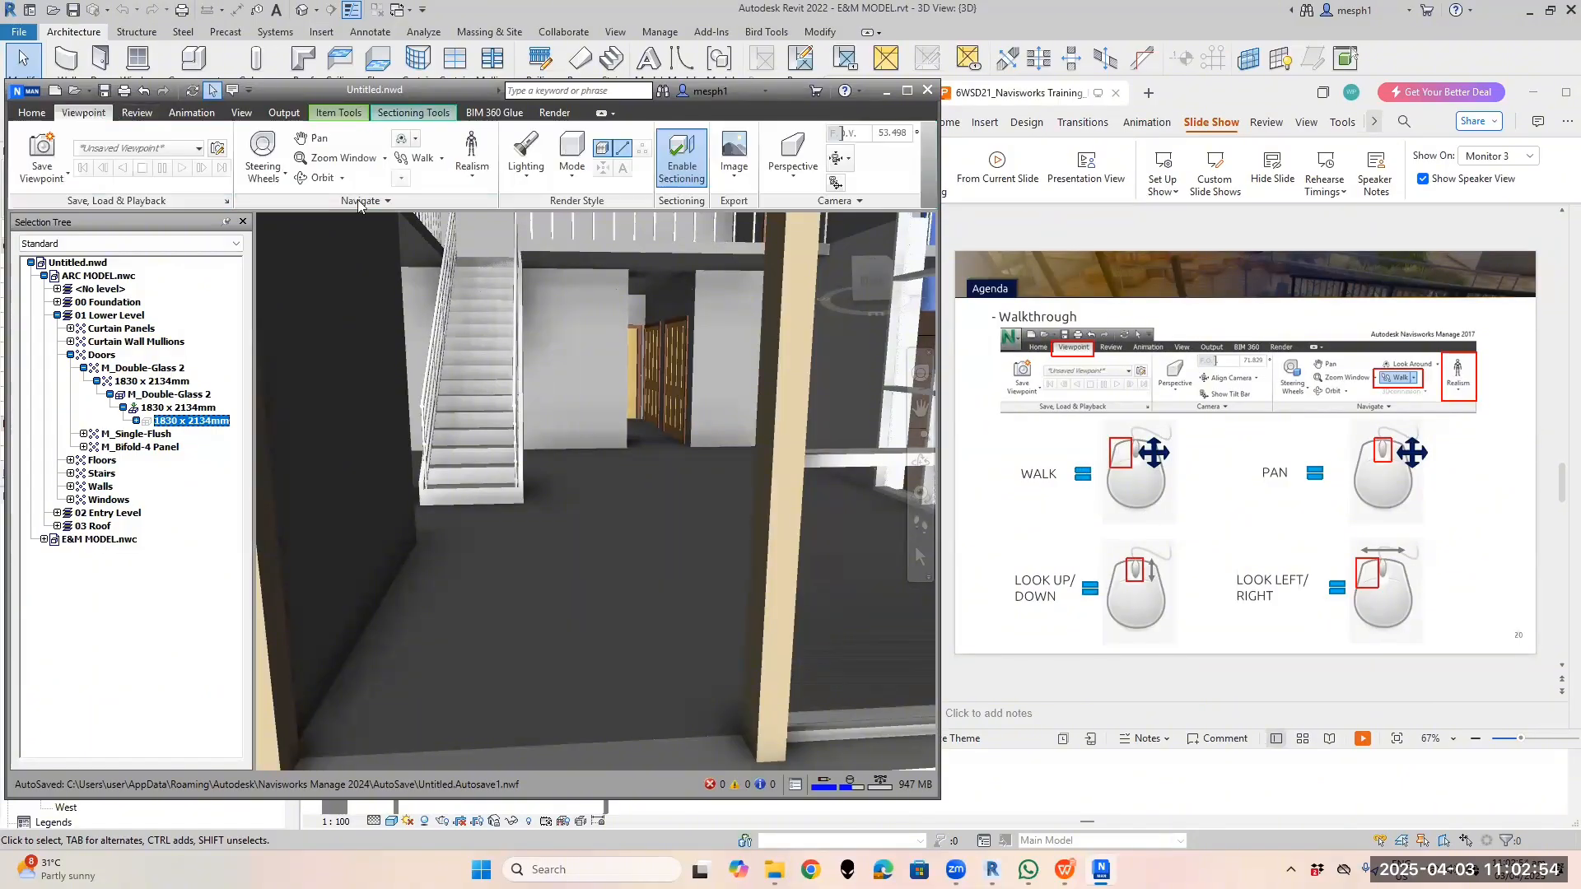
left_click(423, 158)
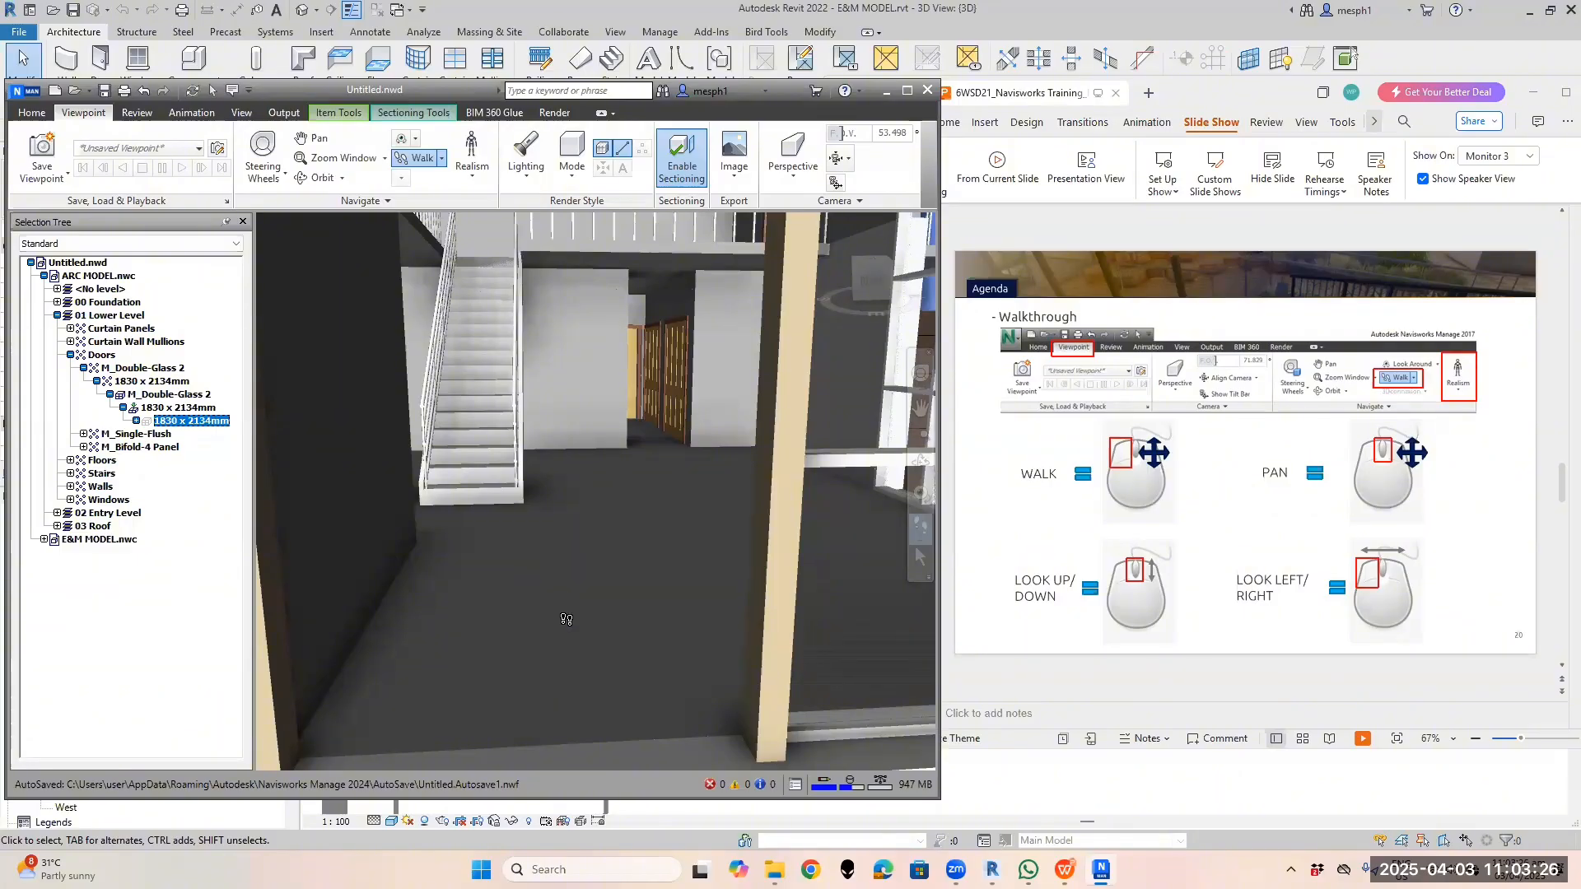
mouse_move(566, 611)
left_mouse_down()
mouse_move(563, 571)
mouse_move(584, 602)
mouse_move(555, 592)
mouse_move(565, 553)
mouse_move(590, 607)
left_mouse_up()
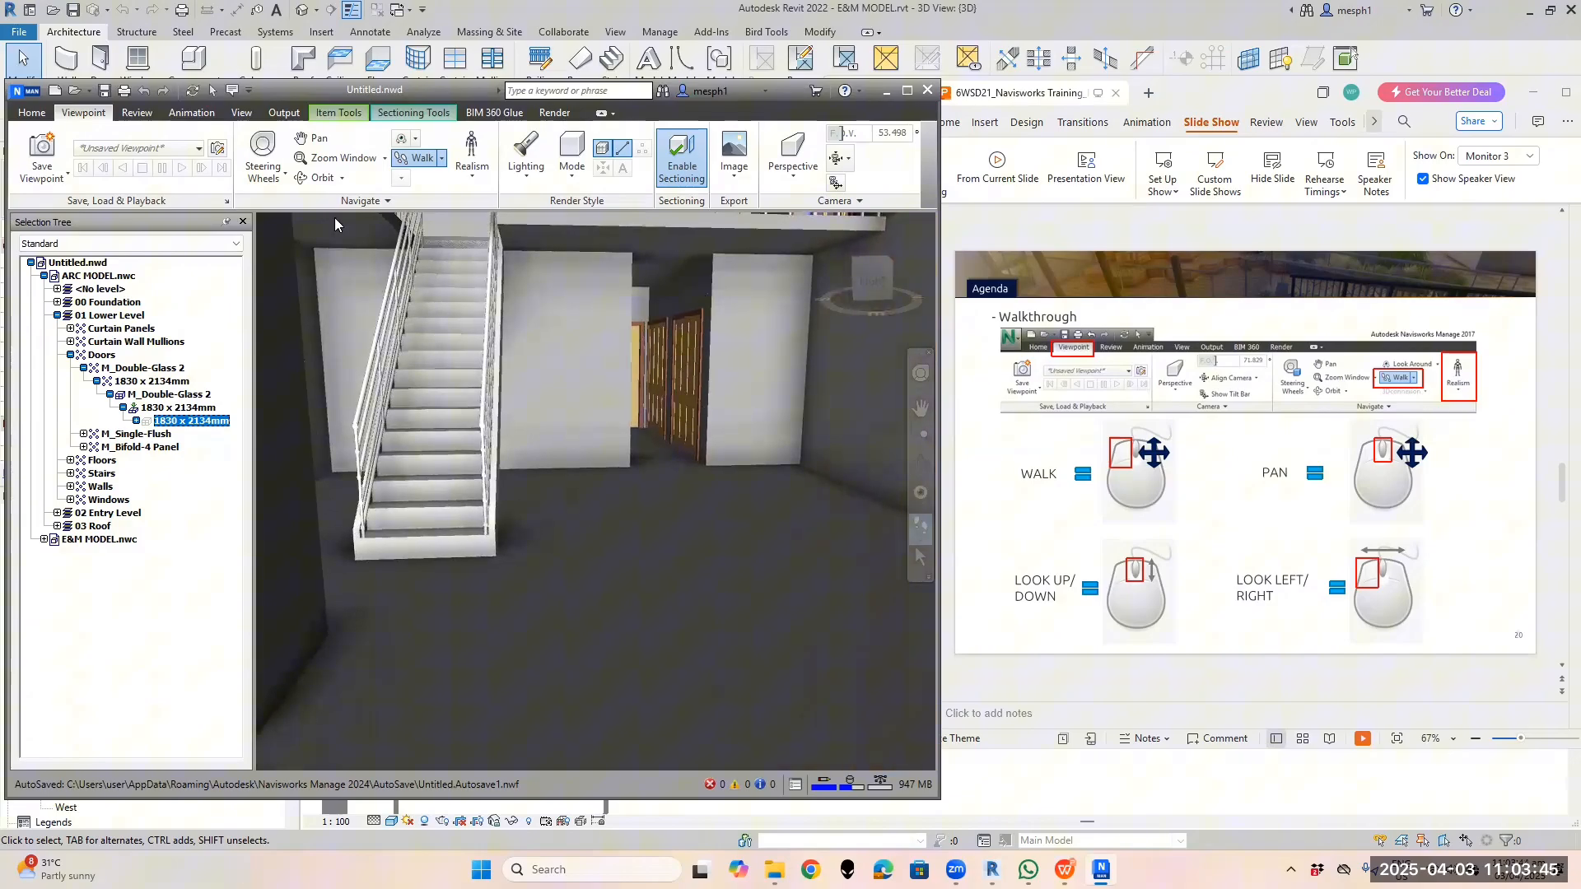
Pan the interior view and zoom in toward the wooden doors beside the staircase
left_click(318, 142)
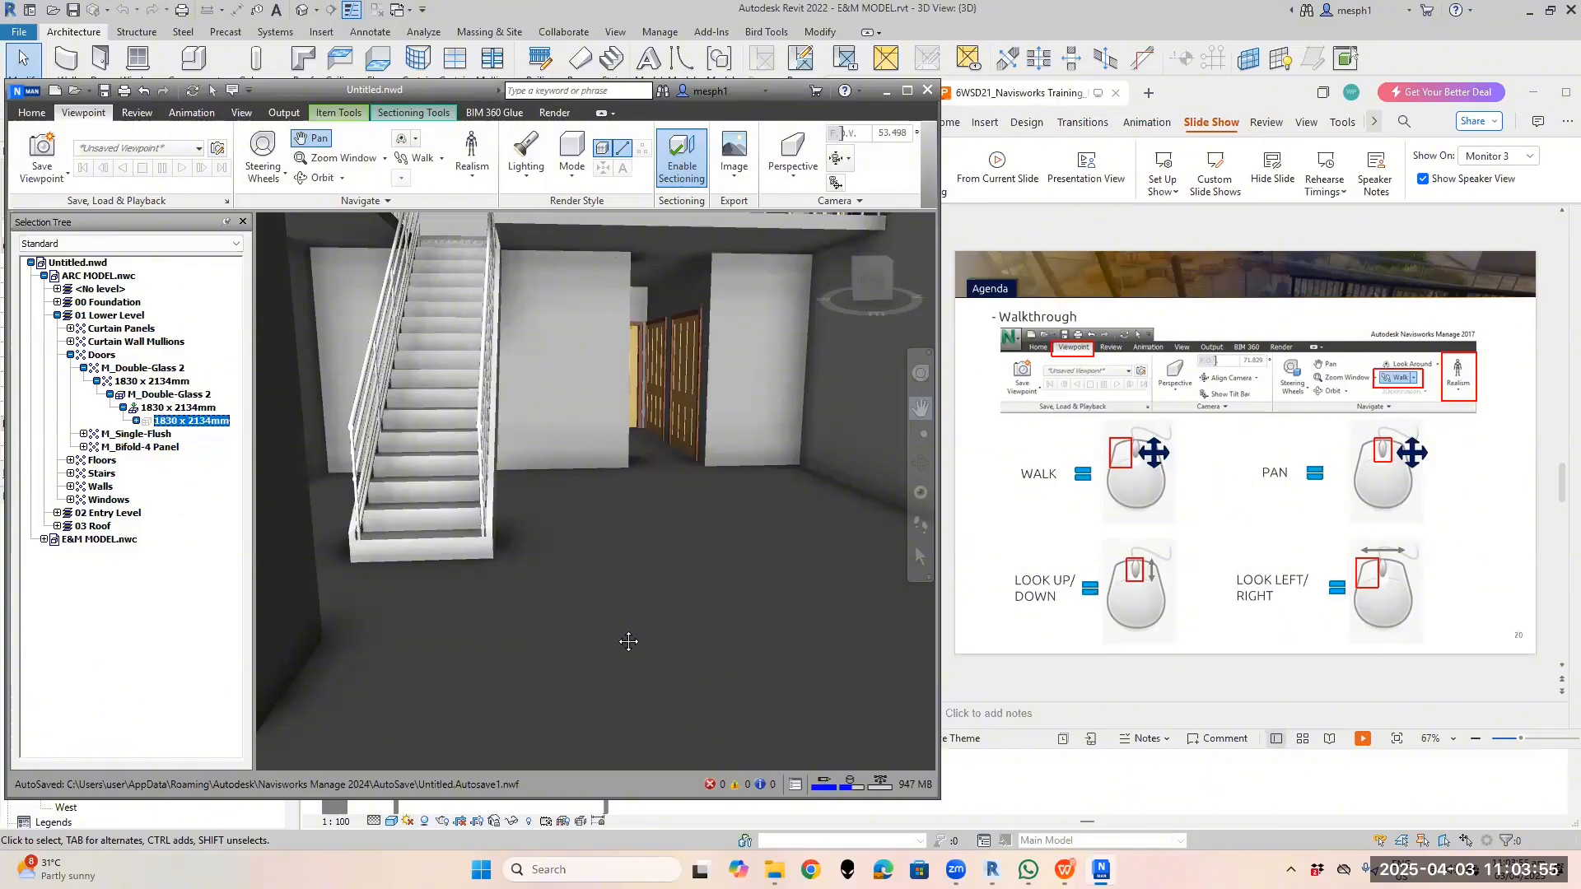
left_click_drag(629, 642, 543, 553)
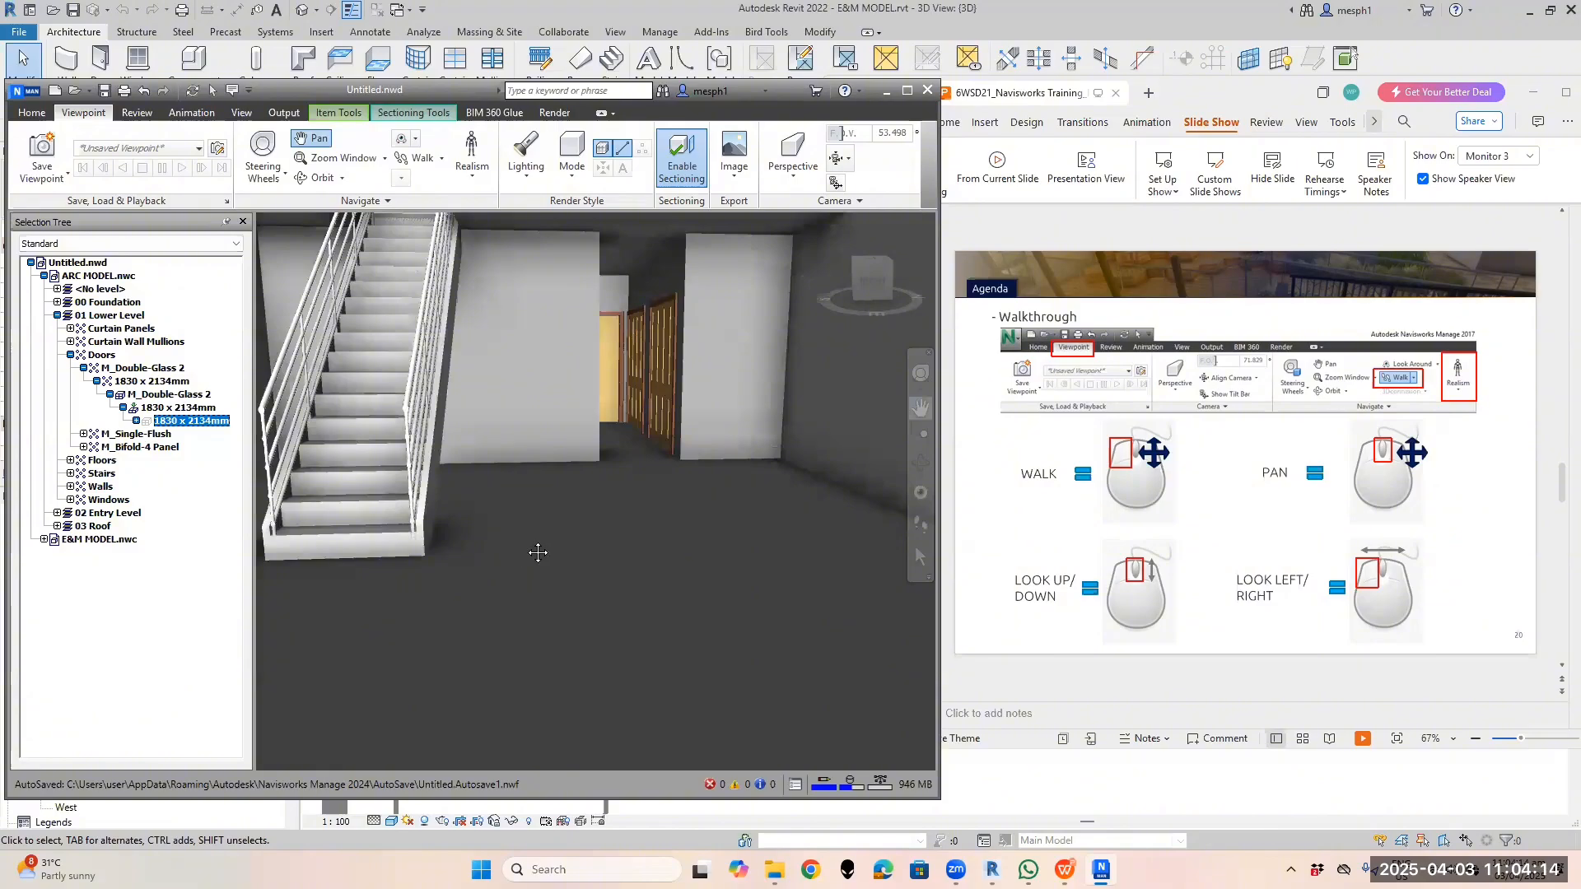
scroll(582, 523, "up", 1)
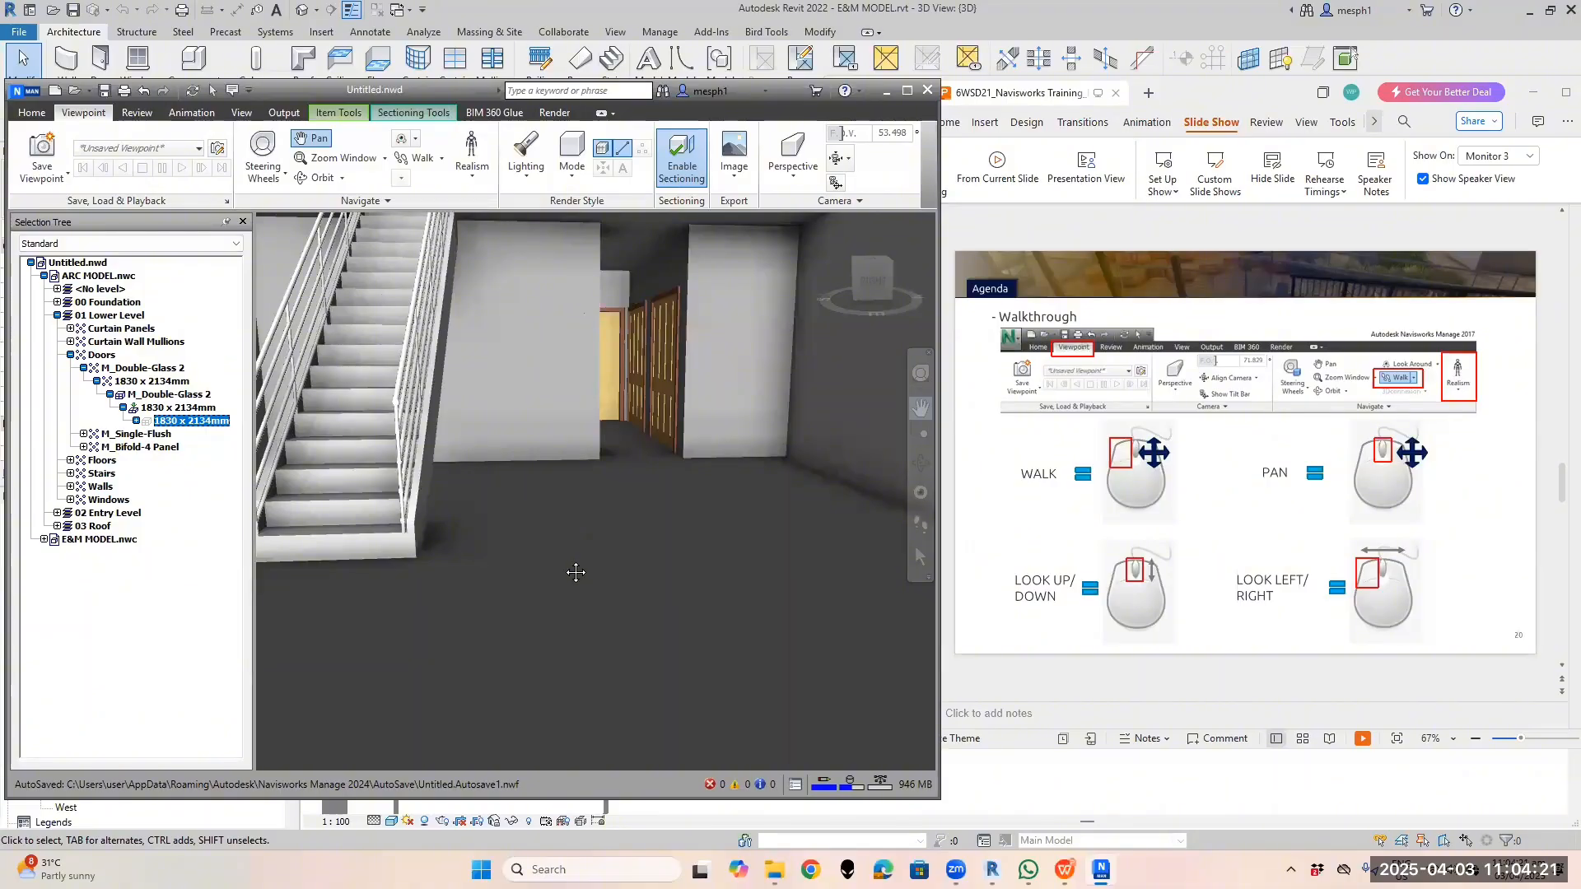
scroll(584, 565, "up", 1)
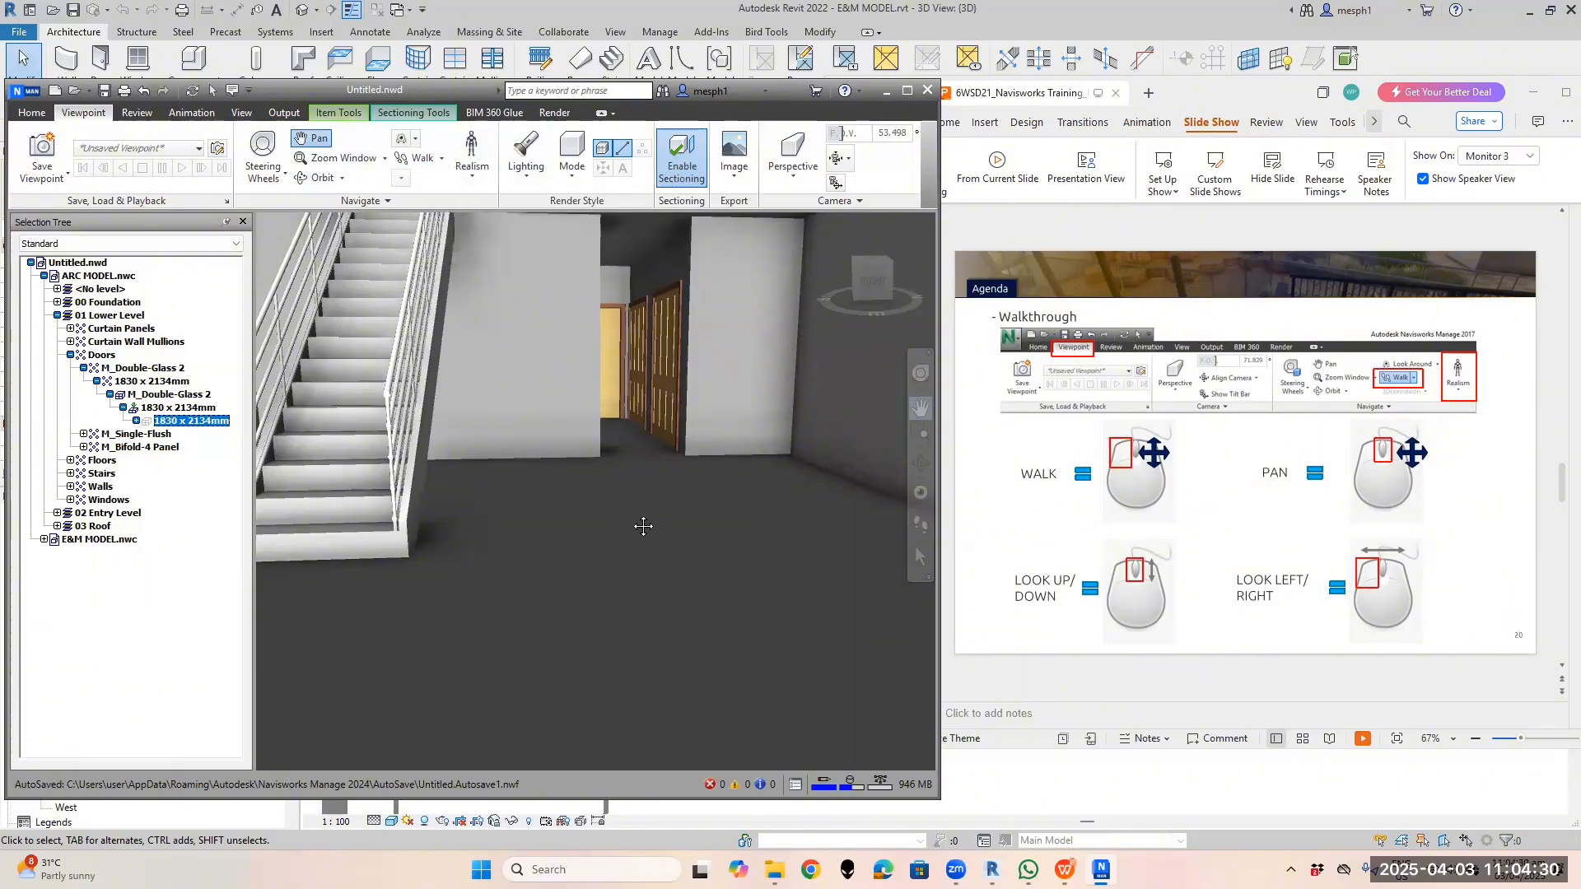
scroll(638, 523, "down", 4)
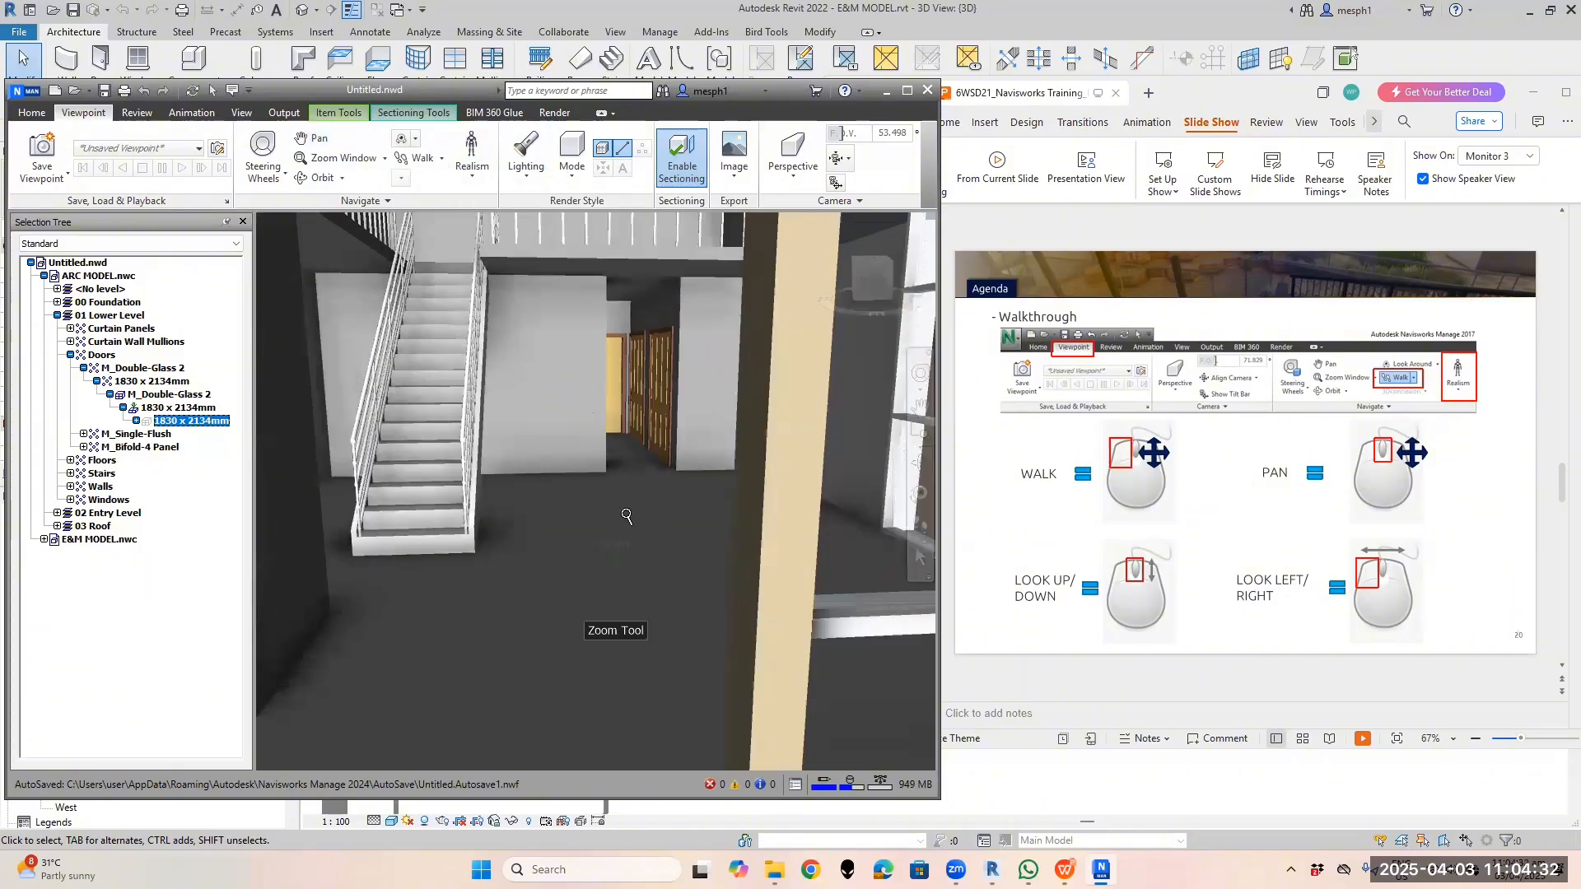
scroll(606, 374, "up", 4)
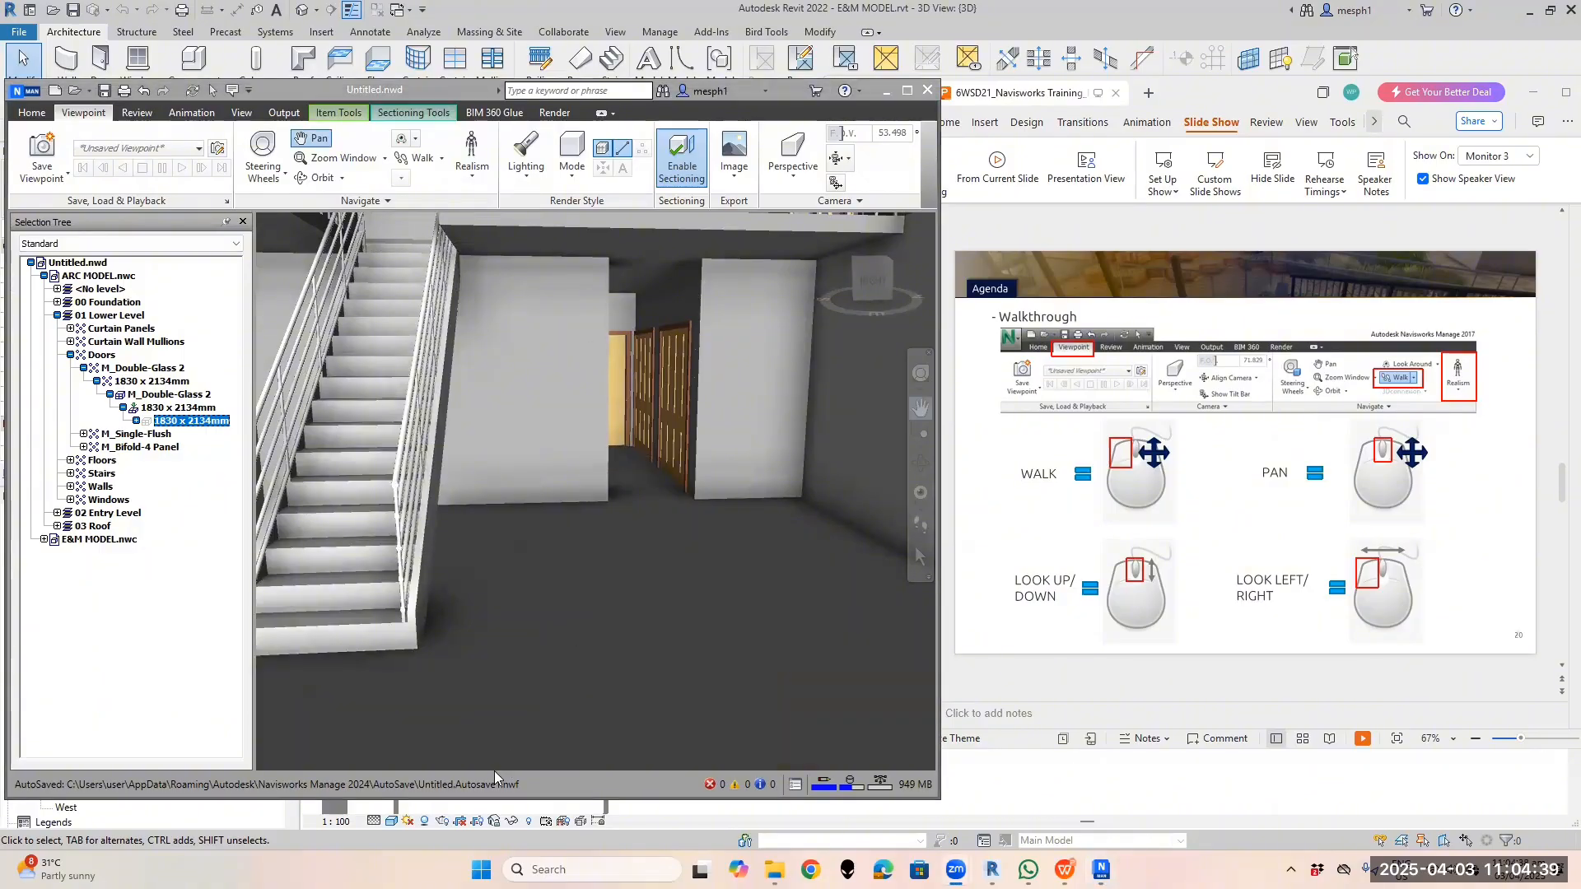
scroll(584, 569, "up", 1)
scroll(576, 639, "down", 1)
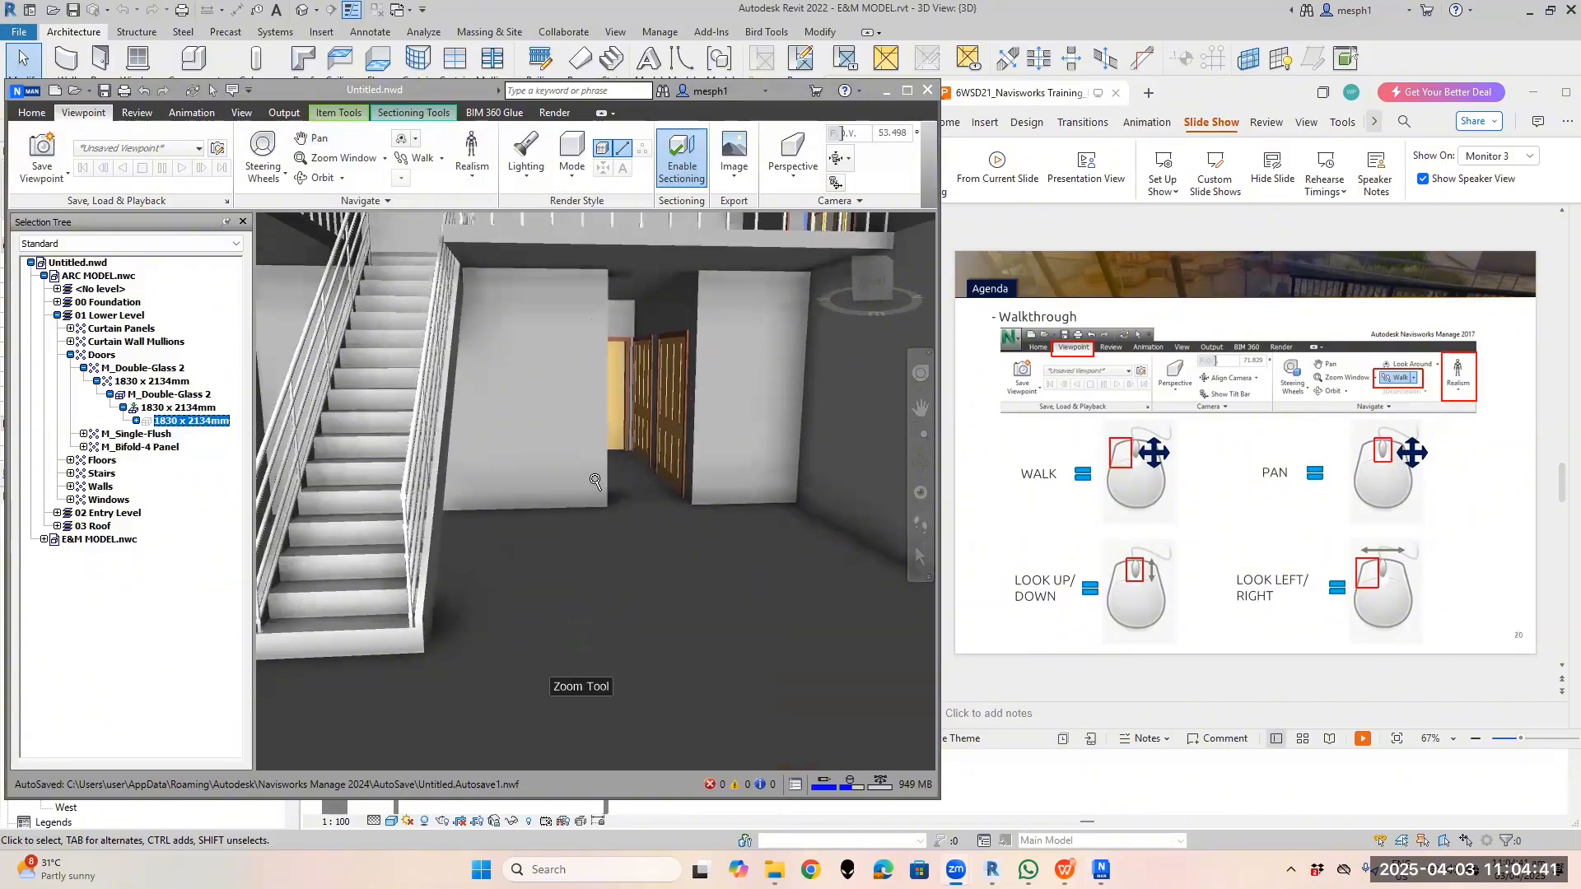
scroll(594, 429, "up", 2)
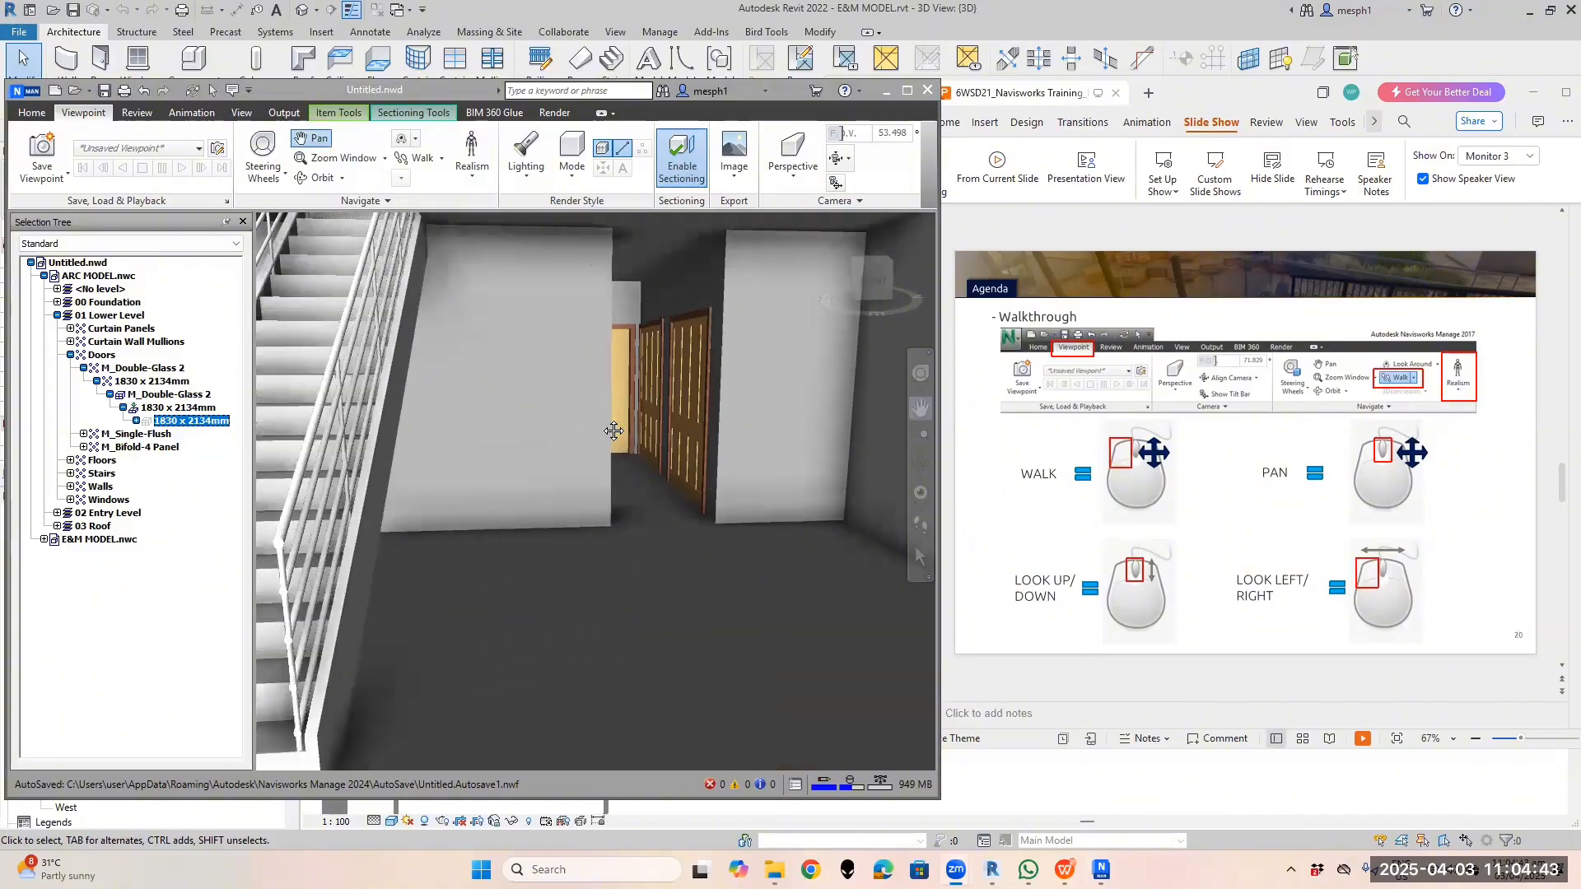
left_click_drag(626, 472, 621, 444)
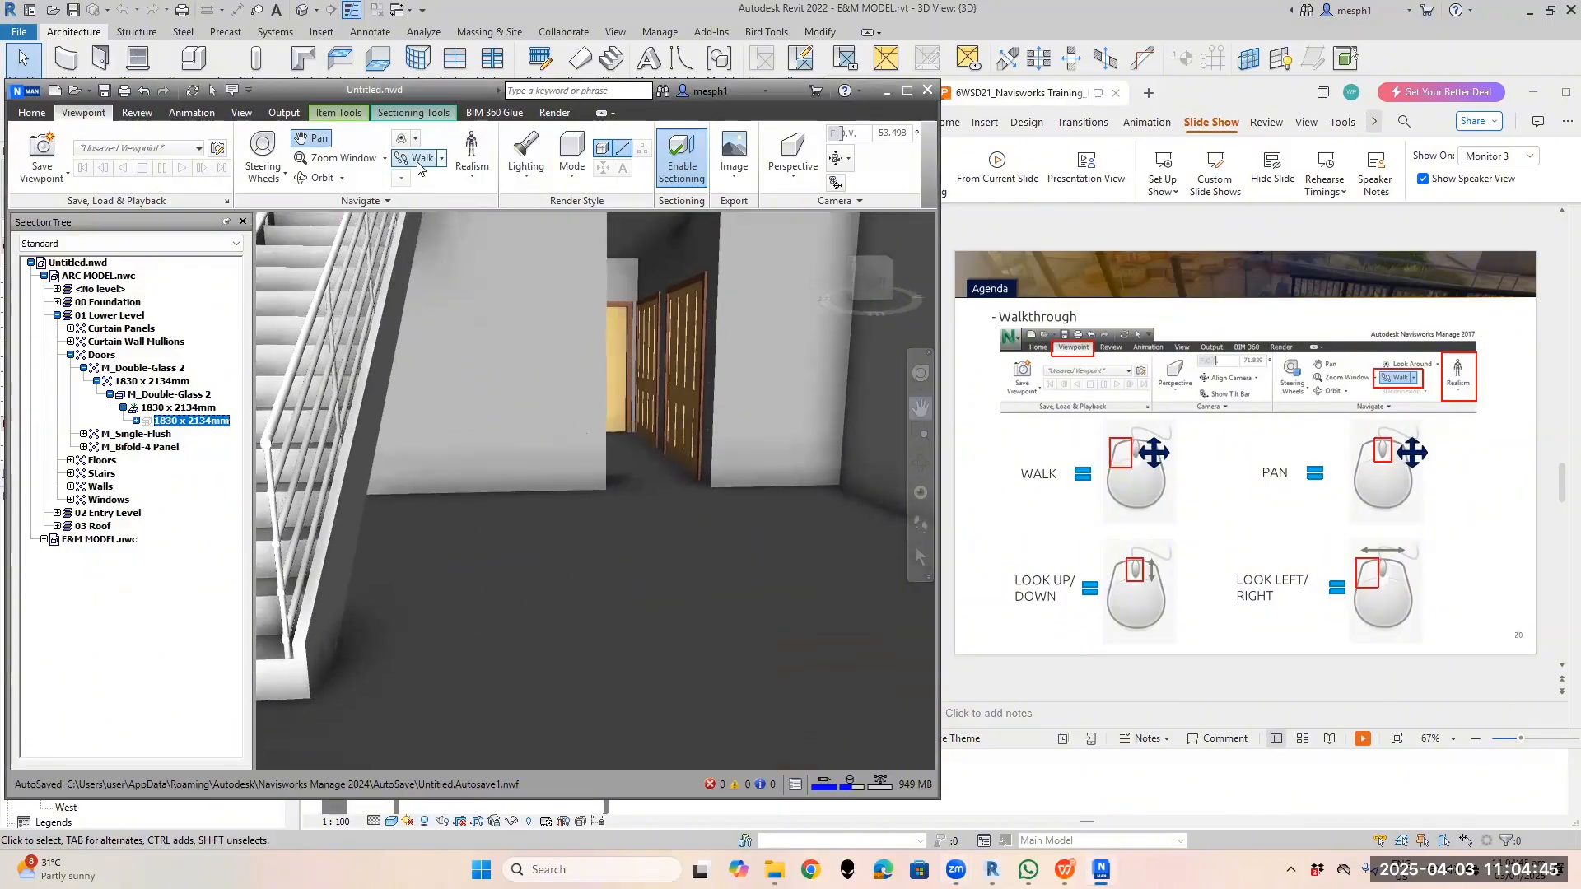
In Walk mode, step forward toward the doorway, look up and down, and turn left toward the staircase
left_click(417, 163)
left_click_drag(656, 602, 659, 556)
scroll(653, 578, "up", 6)
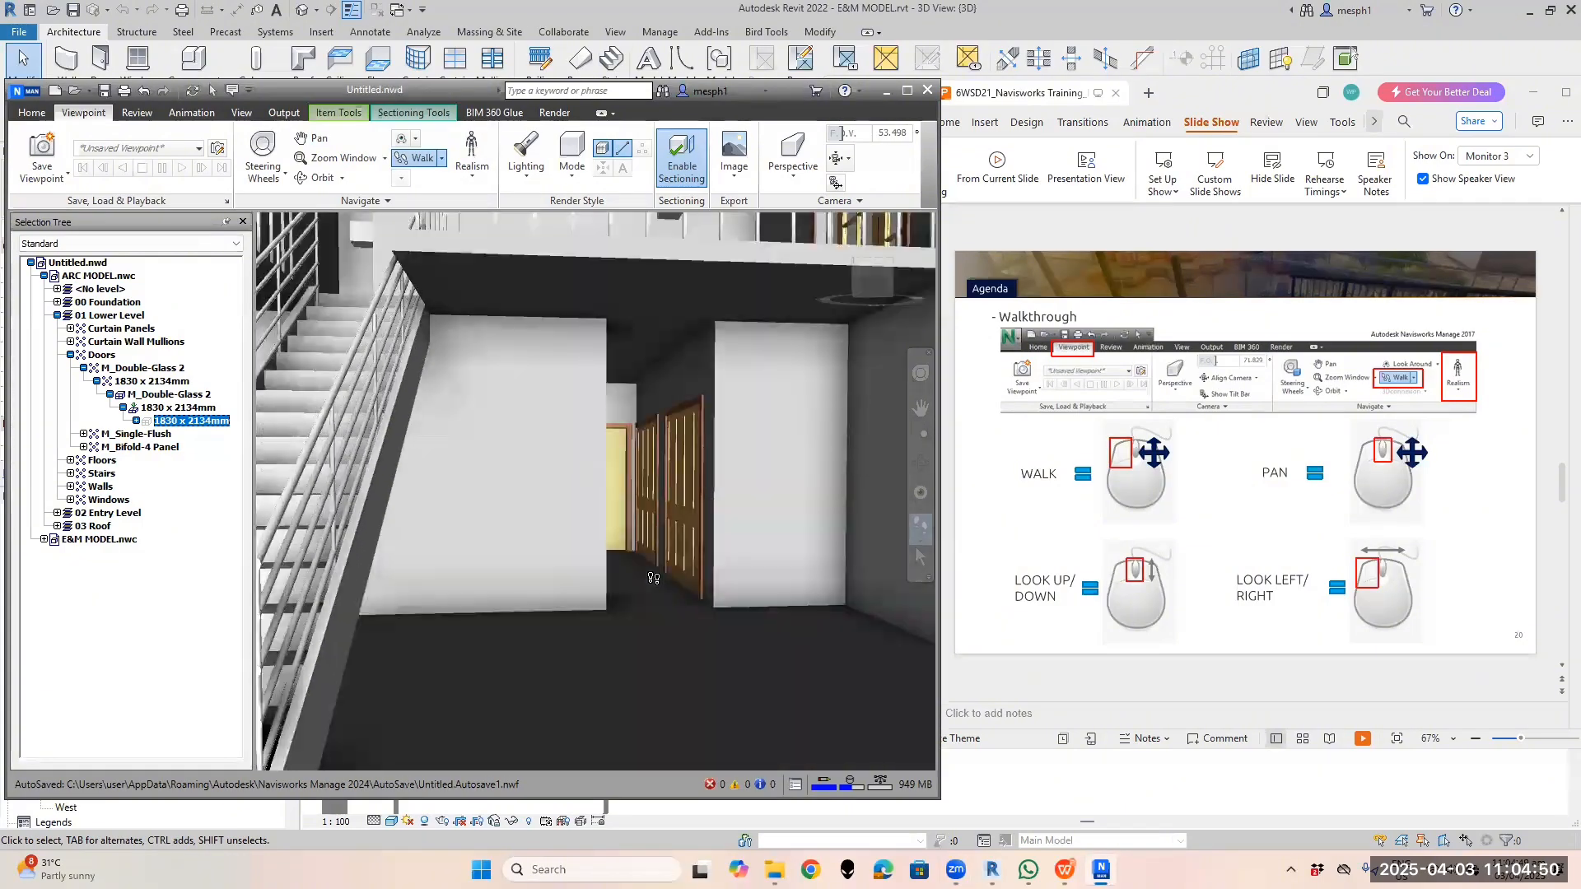
scroll(654, 578, "down", 6)
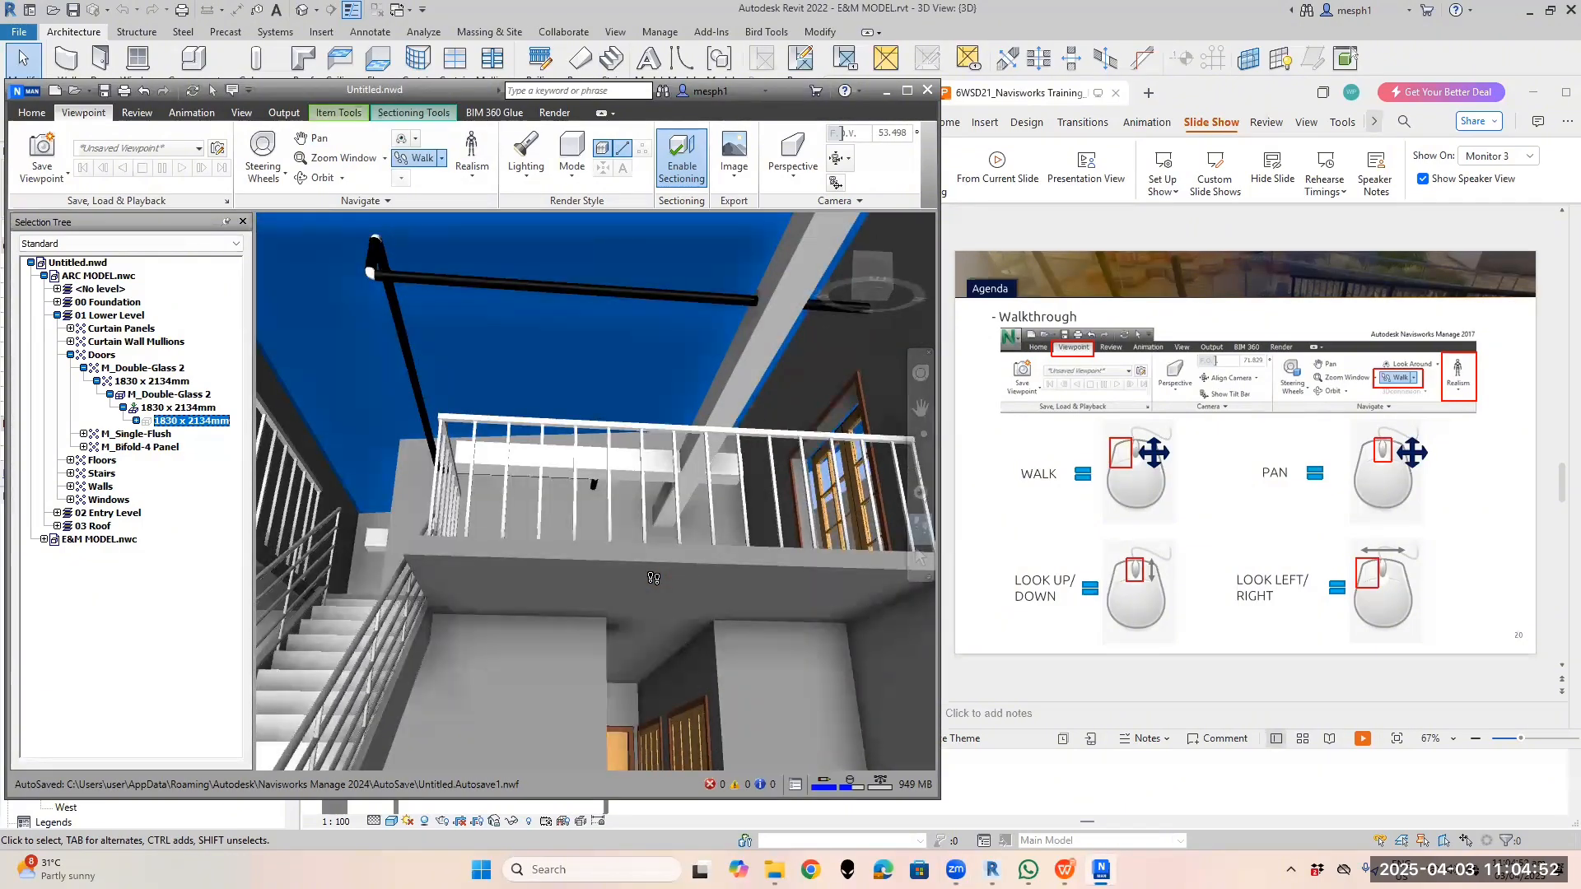
scroll(654, 578, "down", 3)
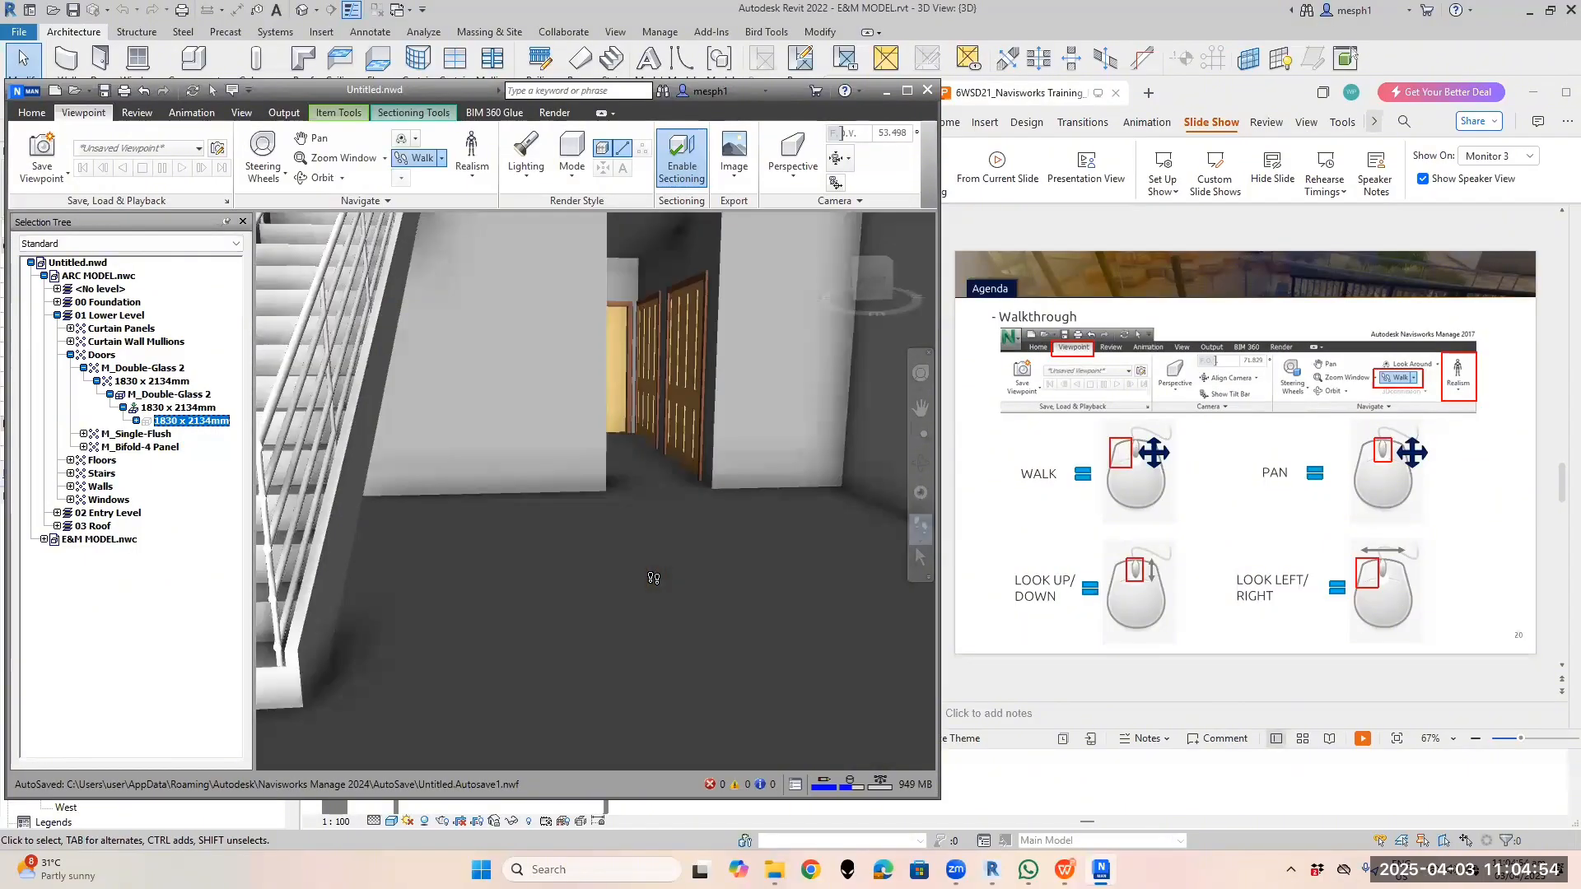
scroll(614, 570, "up", 6)
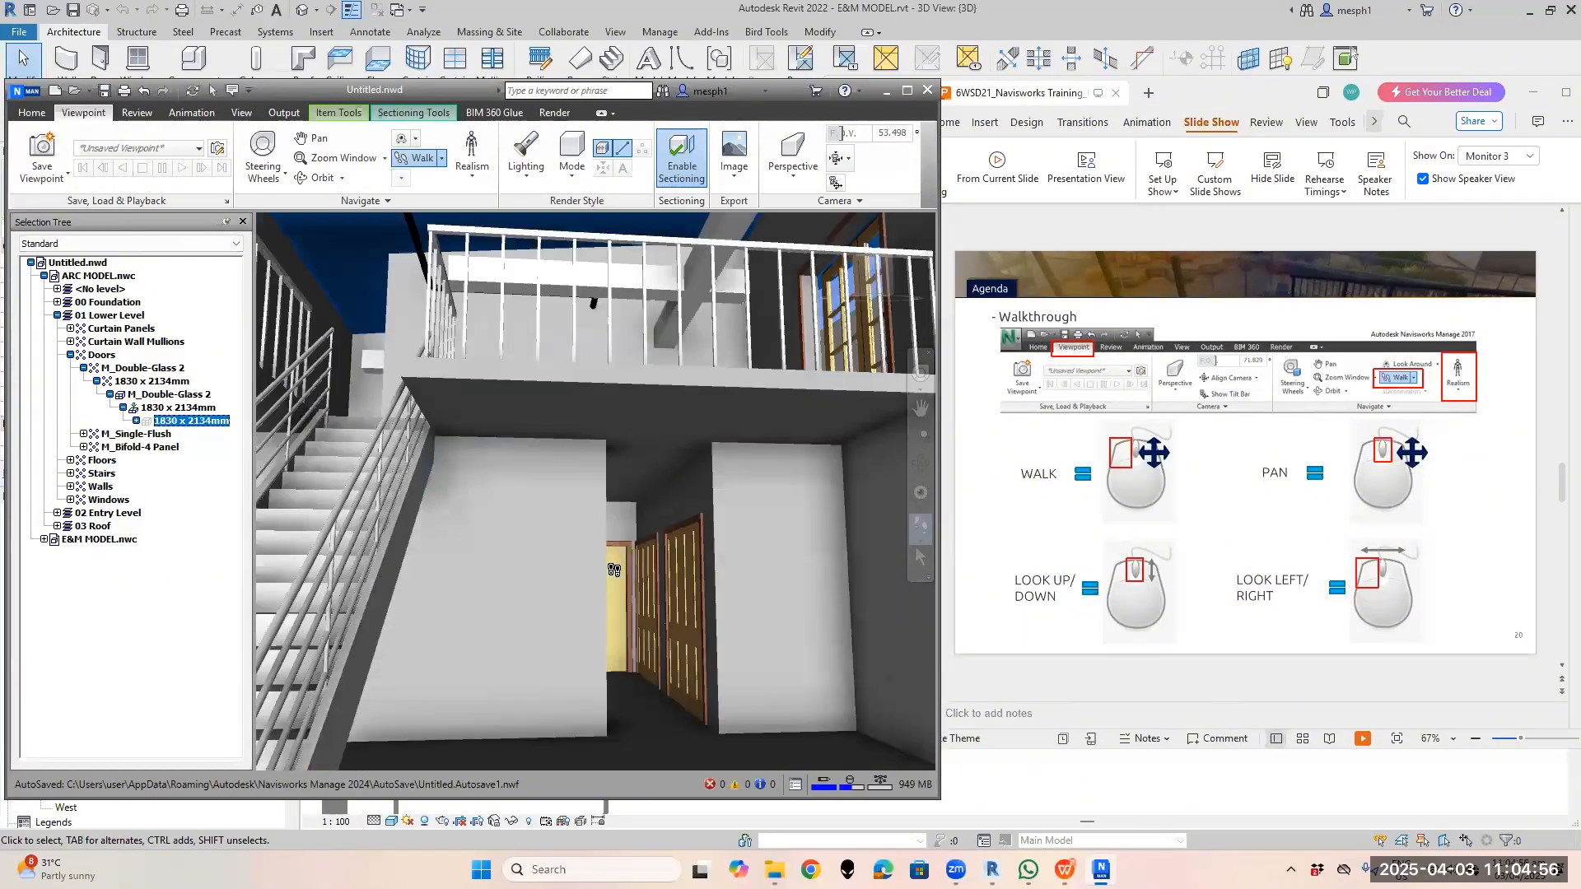
scroll(613, 570, "up", 2)
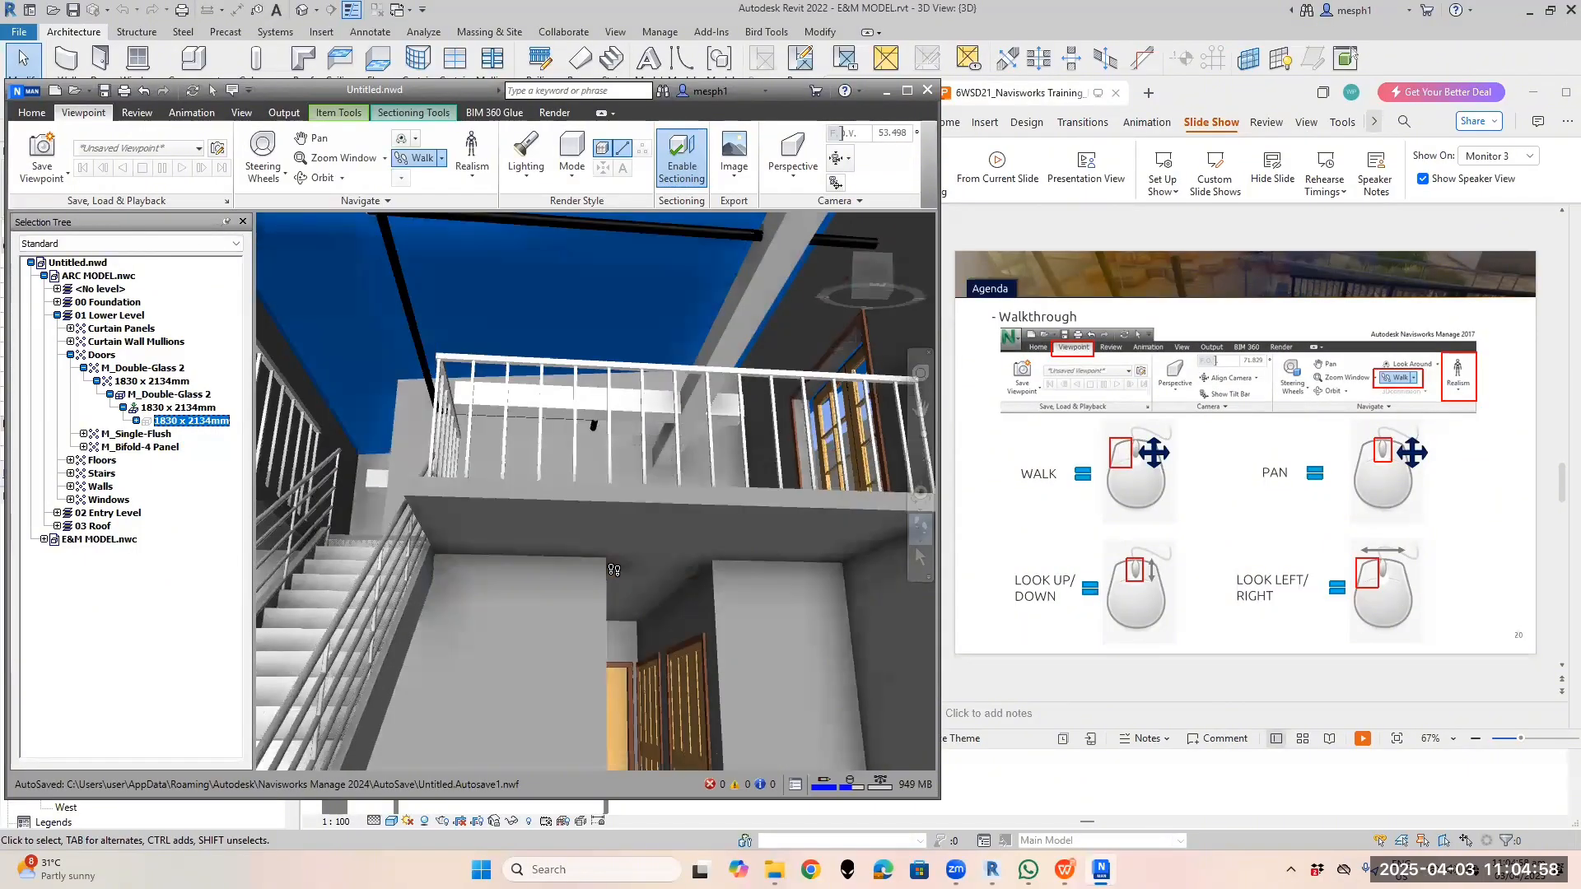
scroll(613, 570, "down", 8)
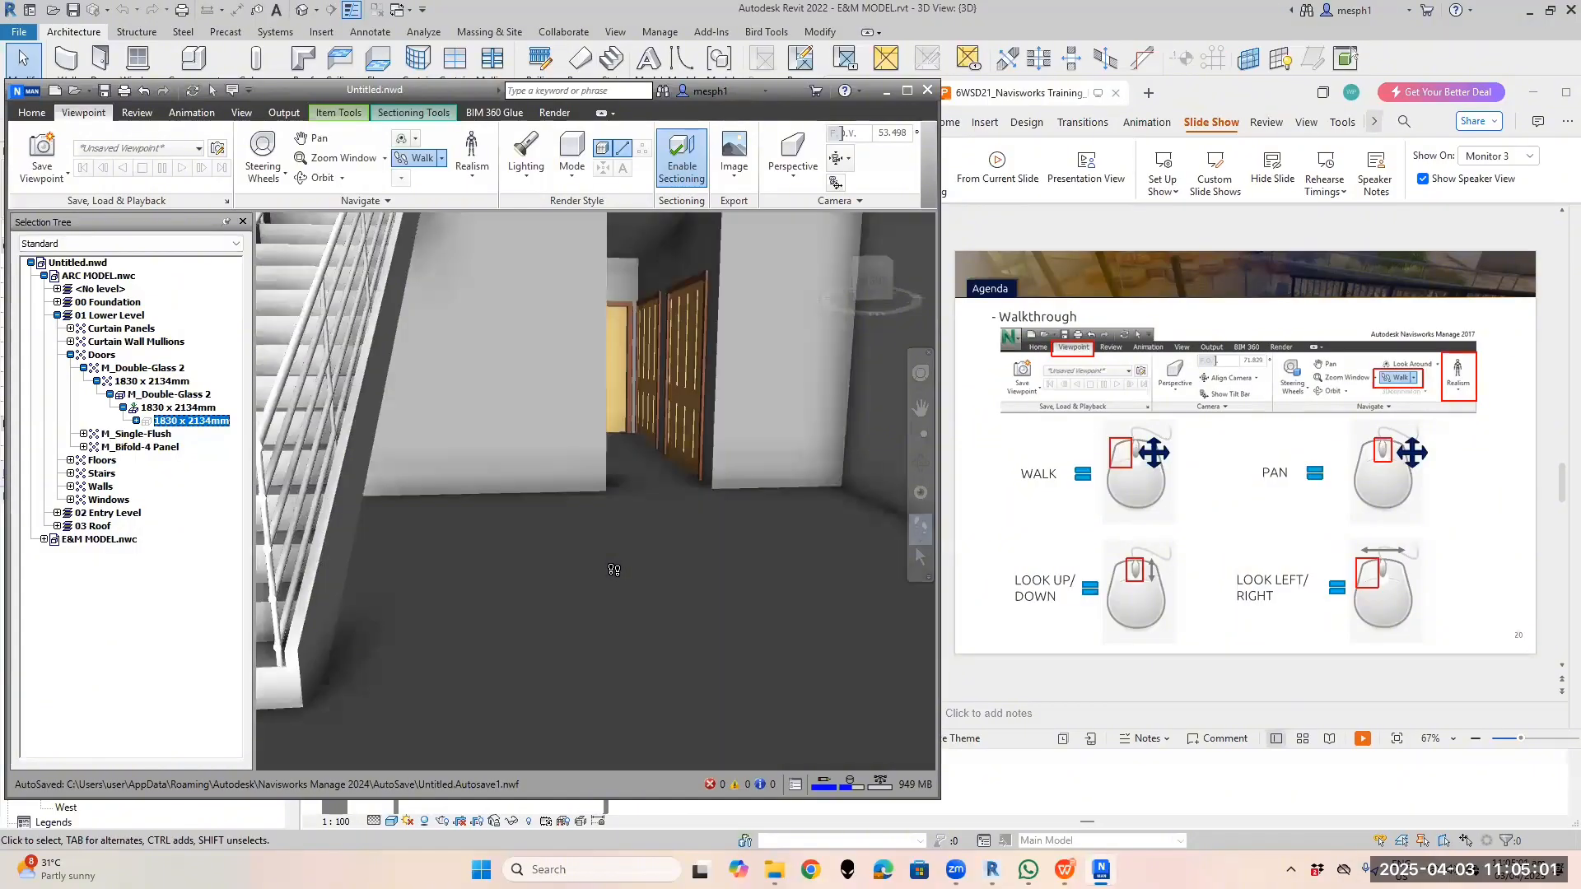
scroll(614, 570, "down", 3)
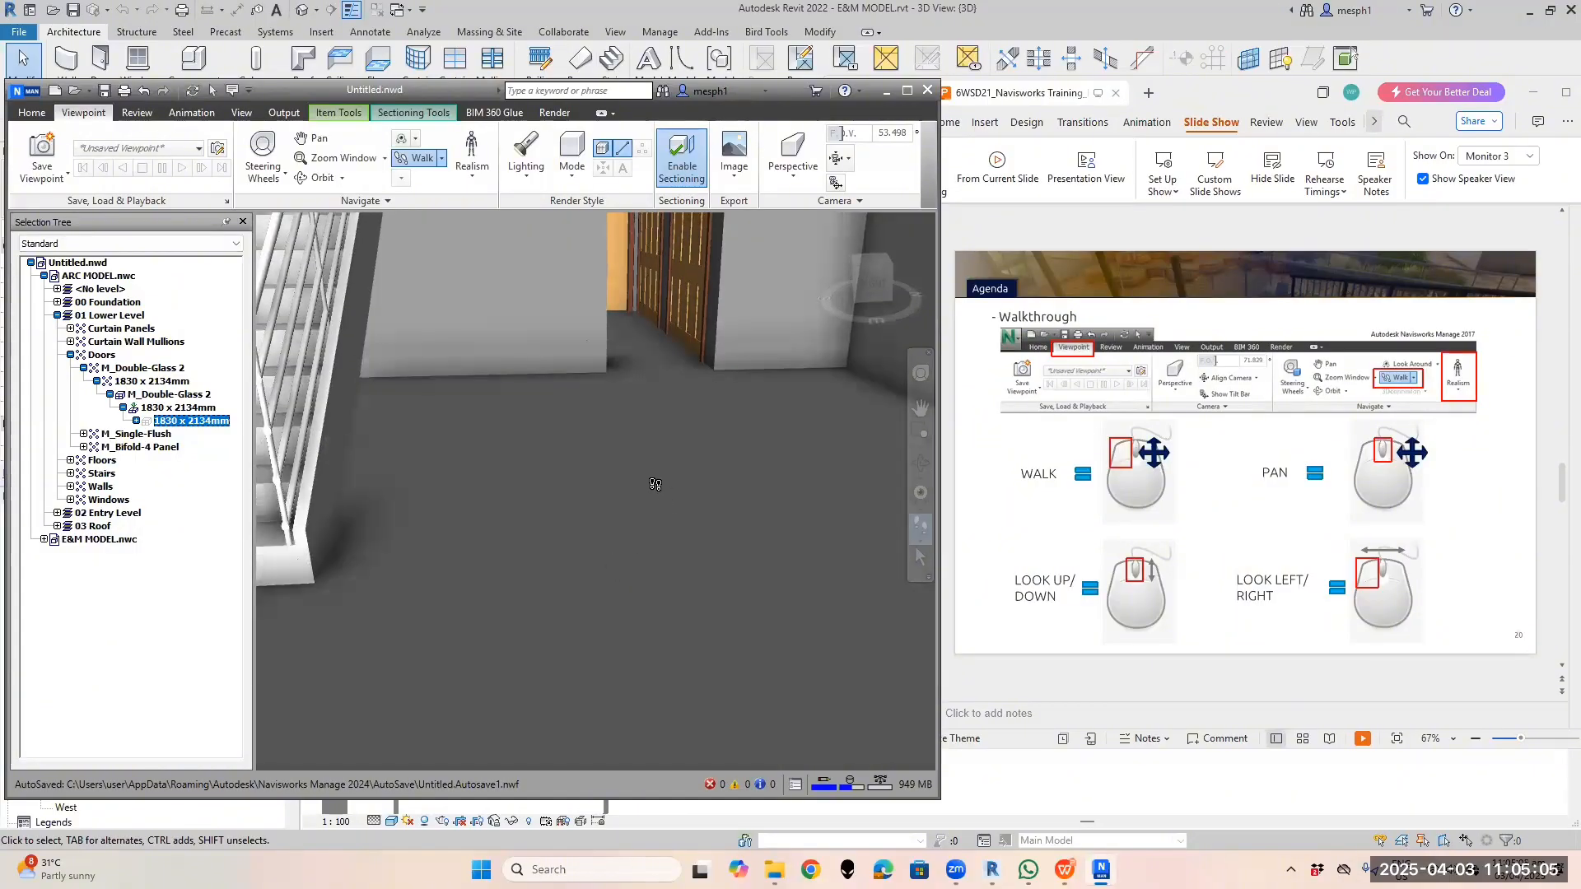
left_click_drag(659, 448, 616, 447)
scroll(605, 534, "down", 1)
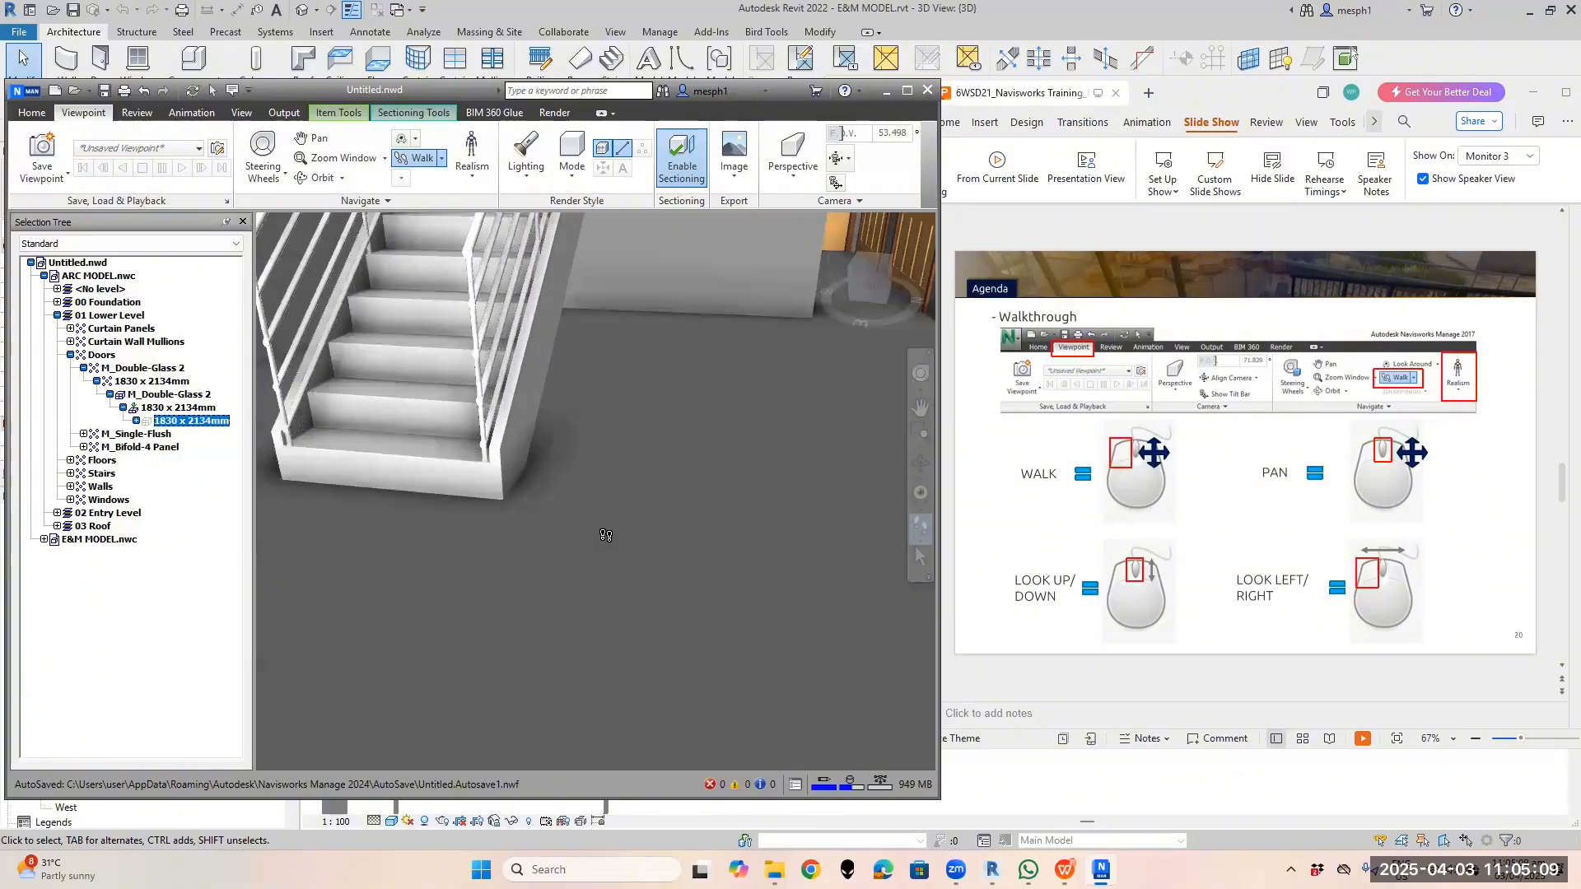
scroll(606, 535, "up", 8)
Walk to the staircase and up onto it, then step back to see the whole flight
left_click_drag(528, 526, 382, 624)
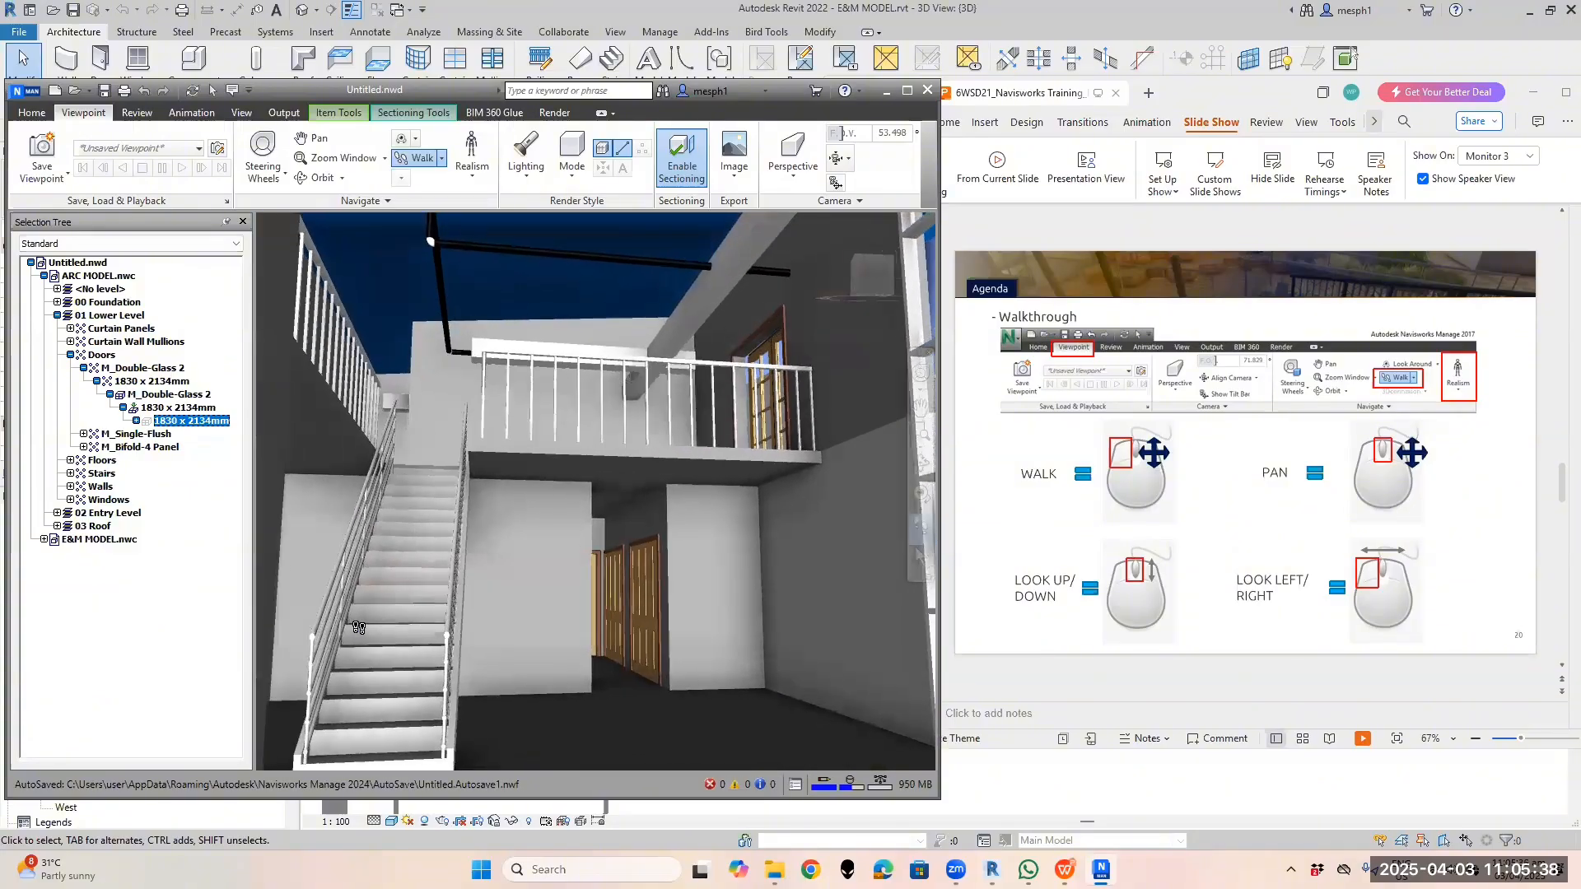
left_click_drag(391, 587, 470, 527)
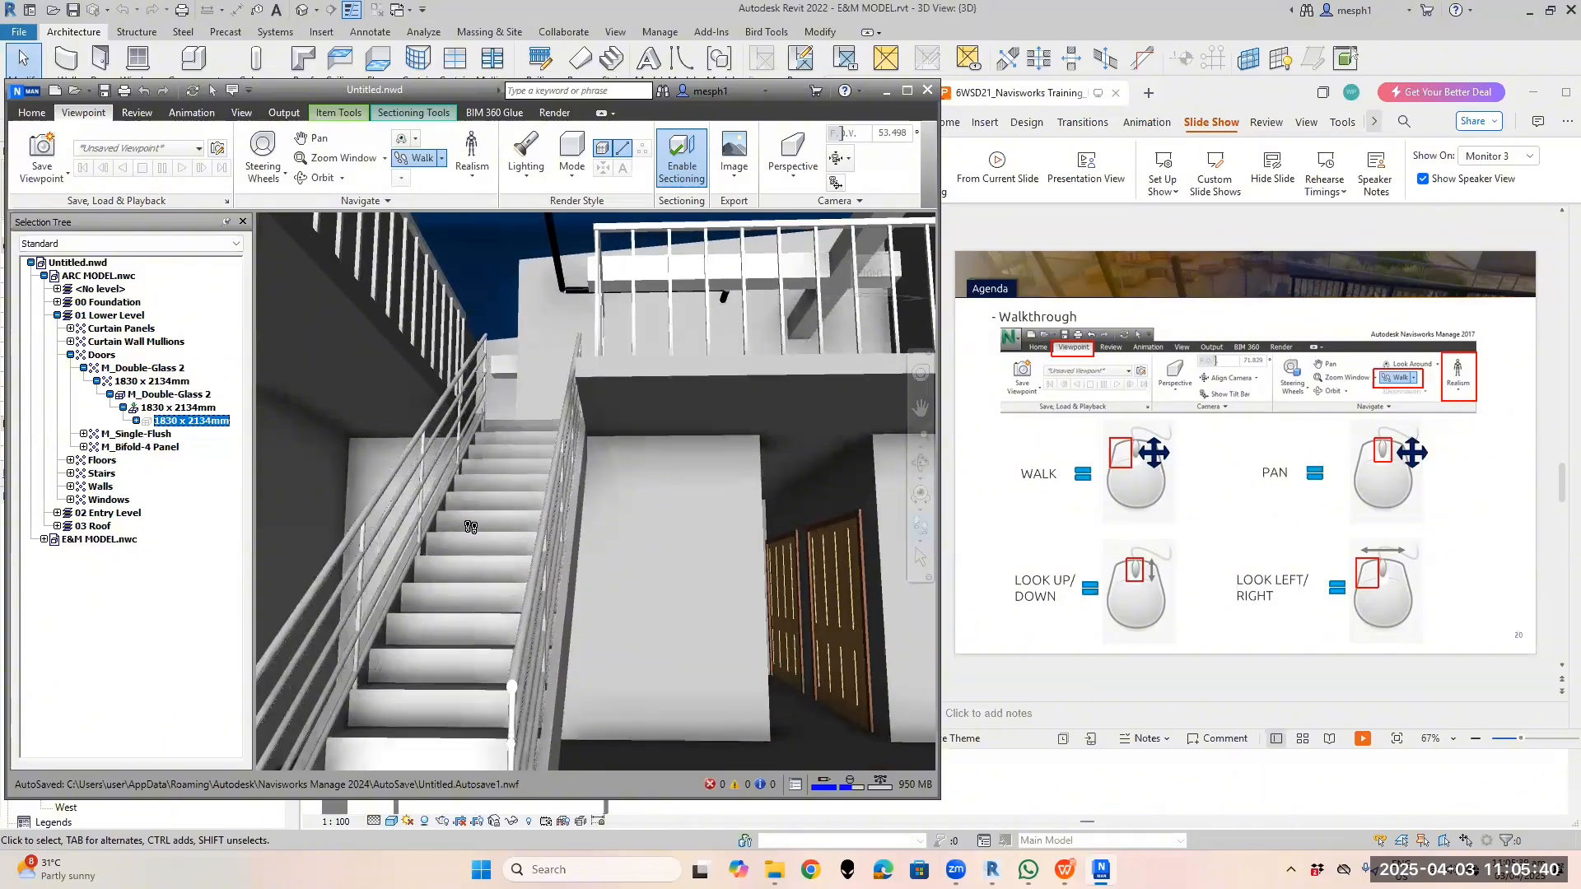
left_click_drag(564, 506, 592, 524)
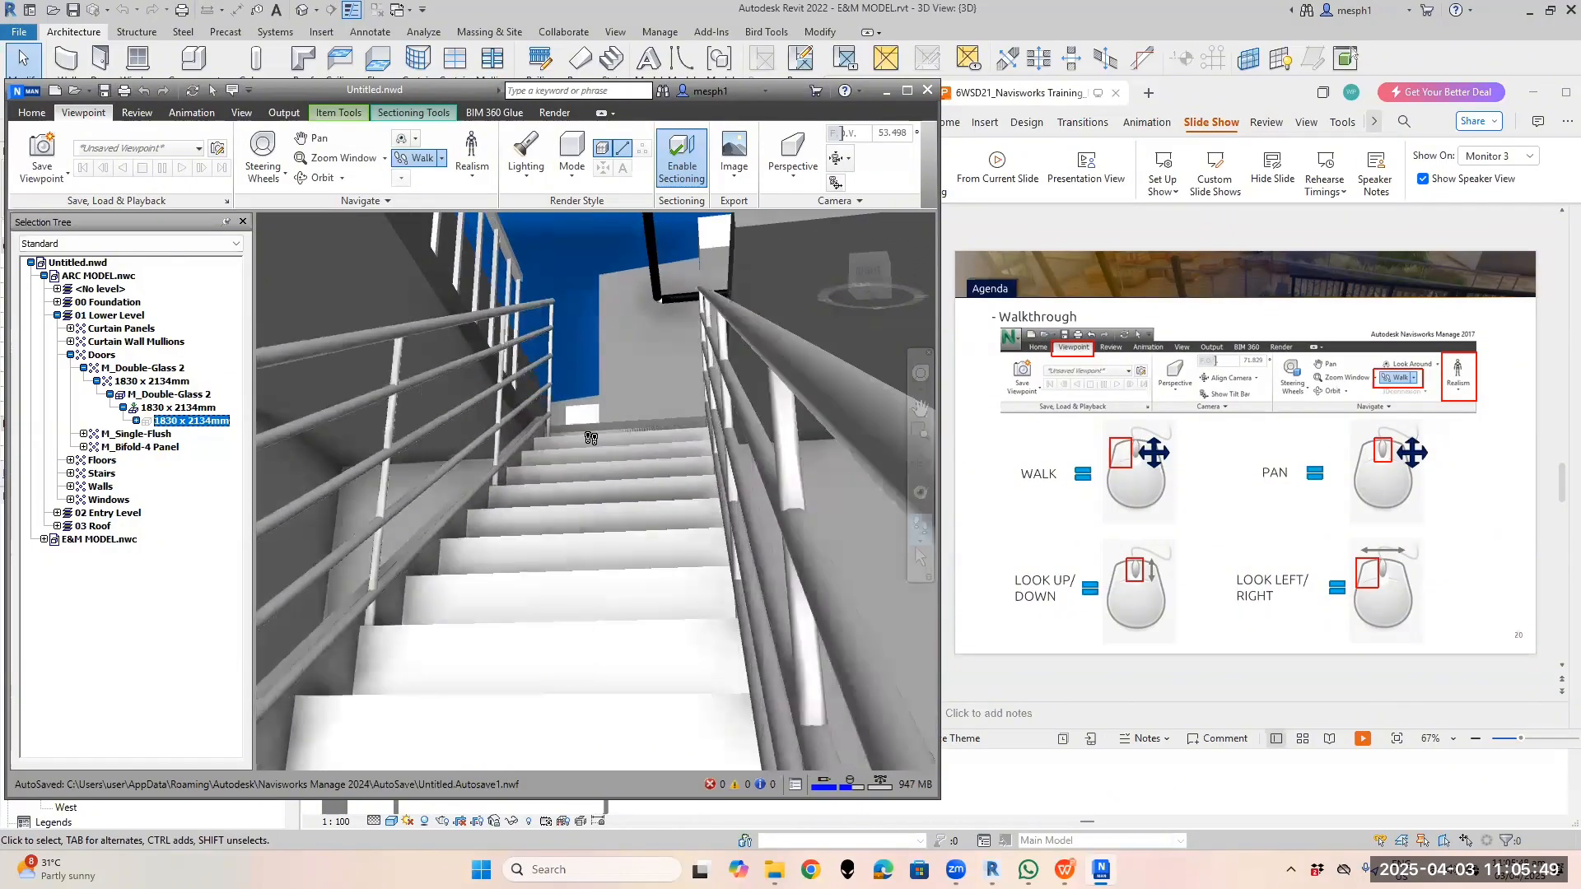
left_click_drag(591, 438, 583, 469)
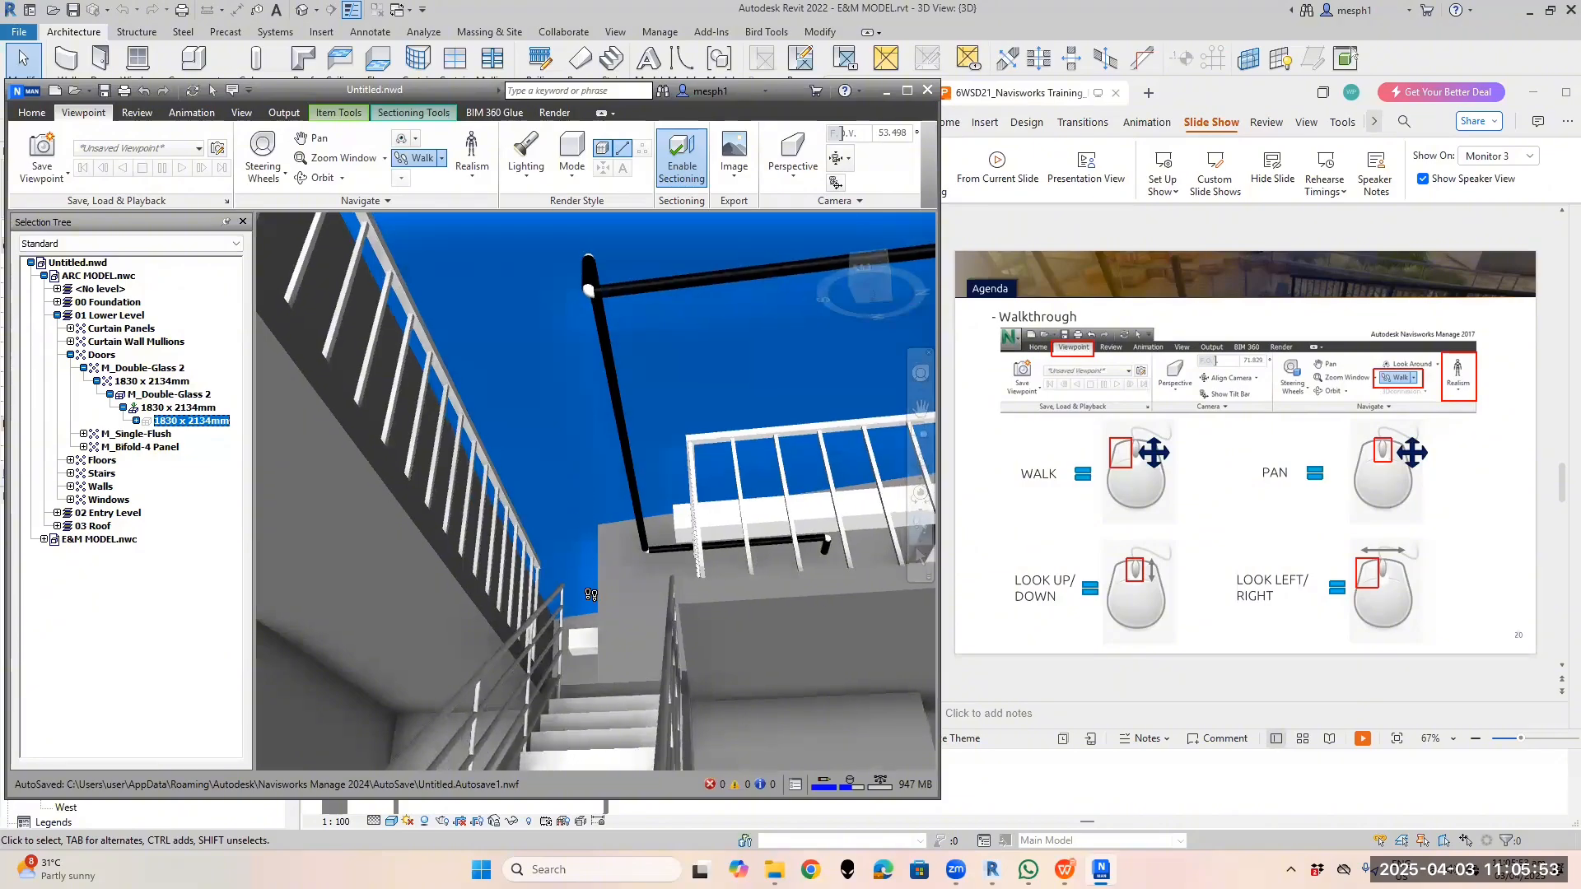
Turn right beside the stairs to face the corridor with the wooden double doors
left_click_drag(590, 594, 592, 603)
scroll(593, 602, "up", 3)
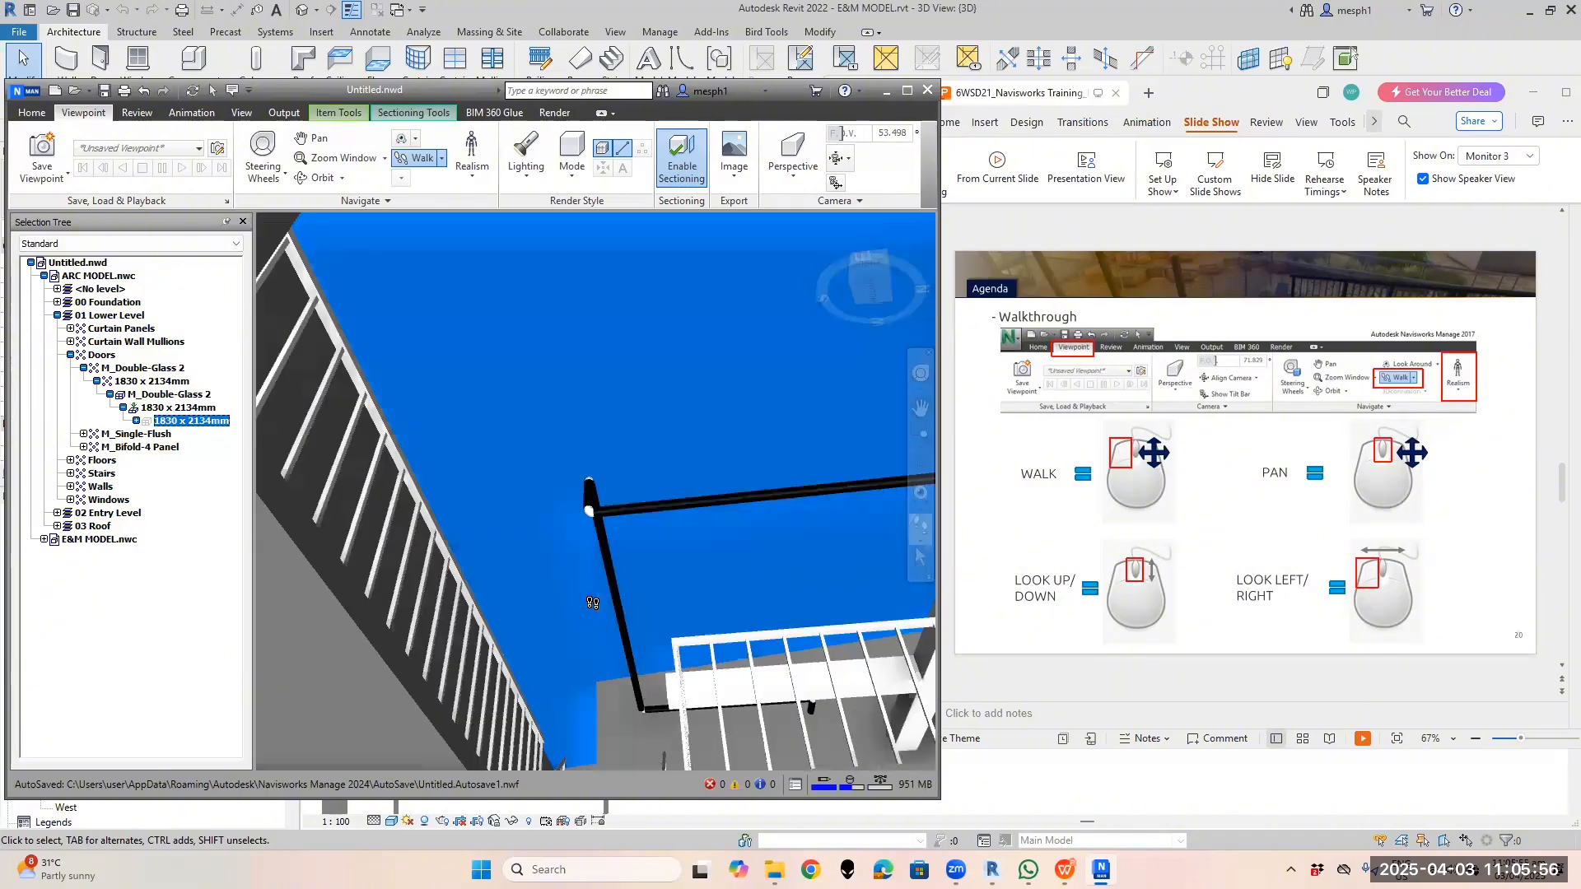
scroll(593, 603, "down", 12)
left_click_drag(694, 573, 839, 498)
scroll(793, 456, "up", 5)
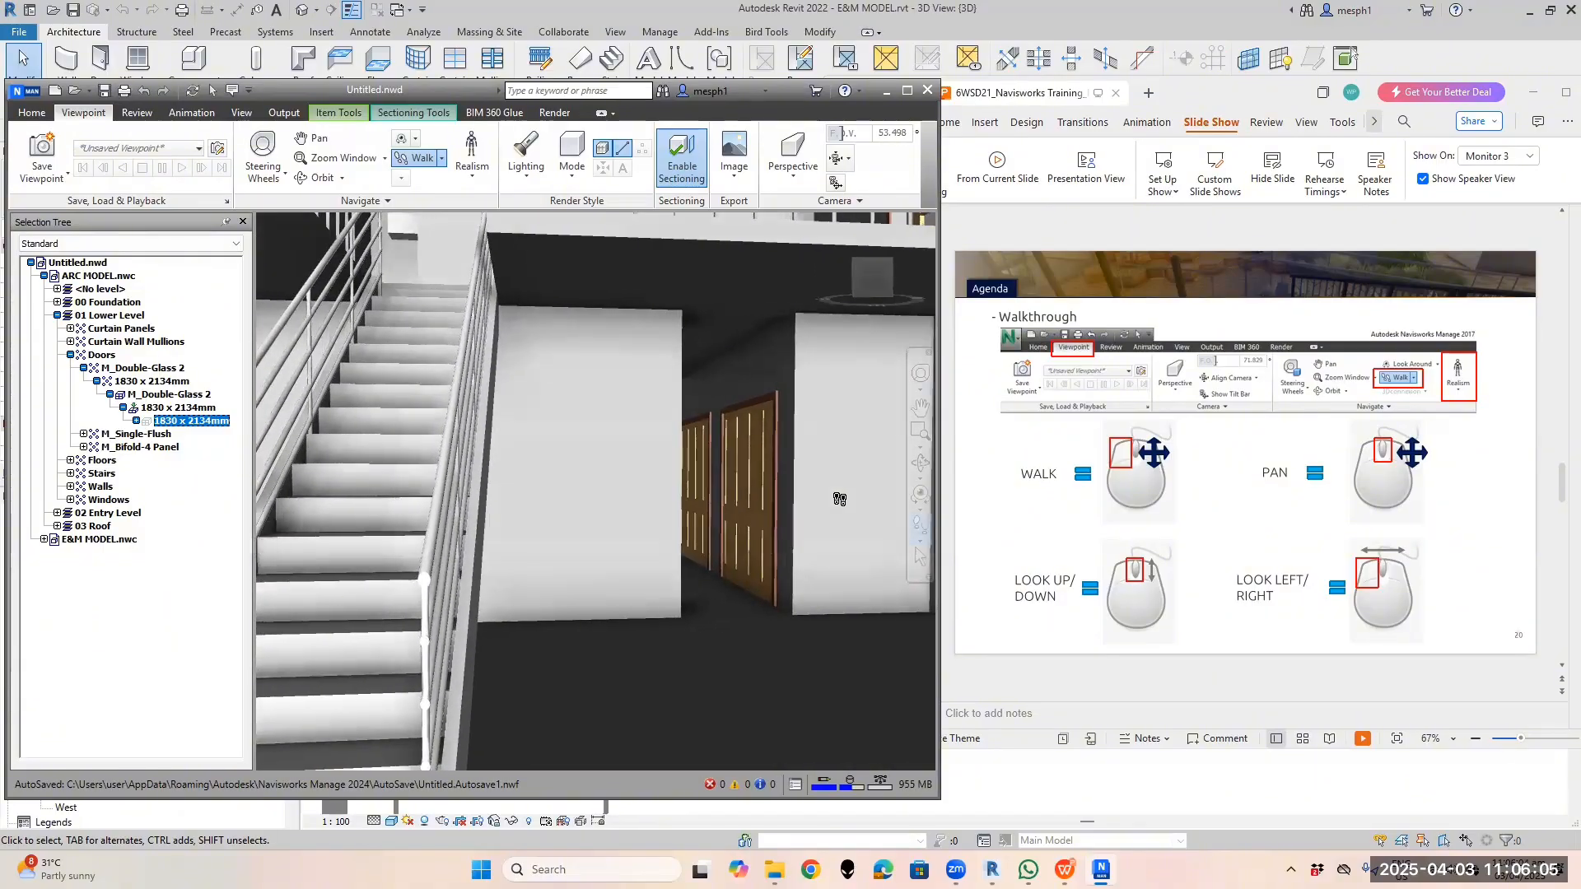
Maximize the WPS Presentation window and advance to slide 21, Timeliner Simulation
left_click(1214, 628)
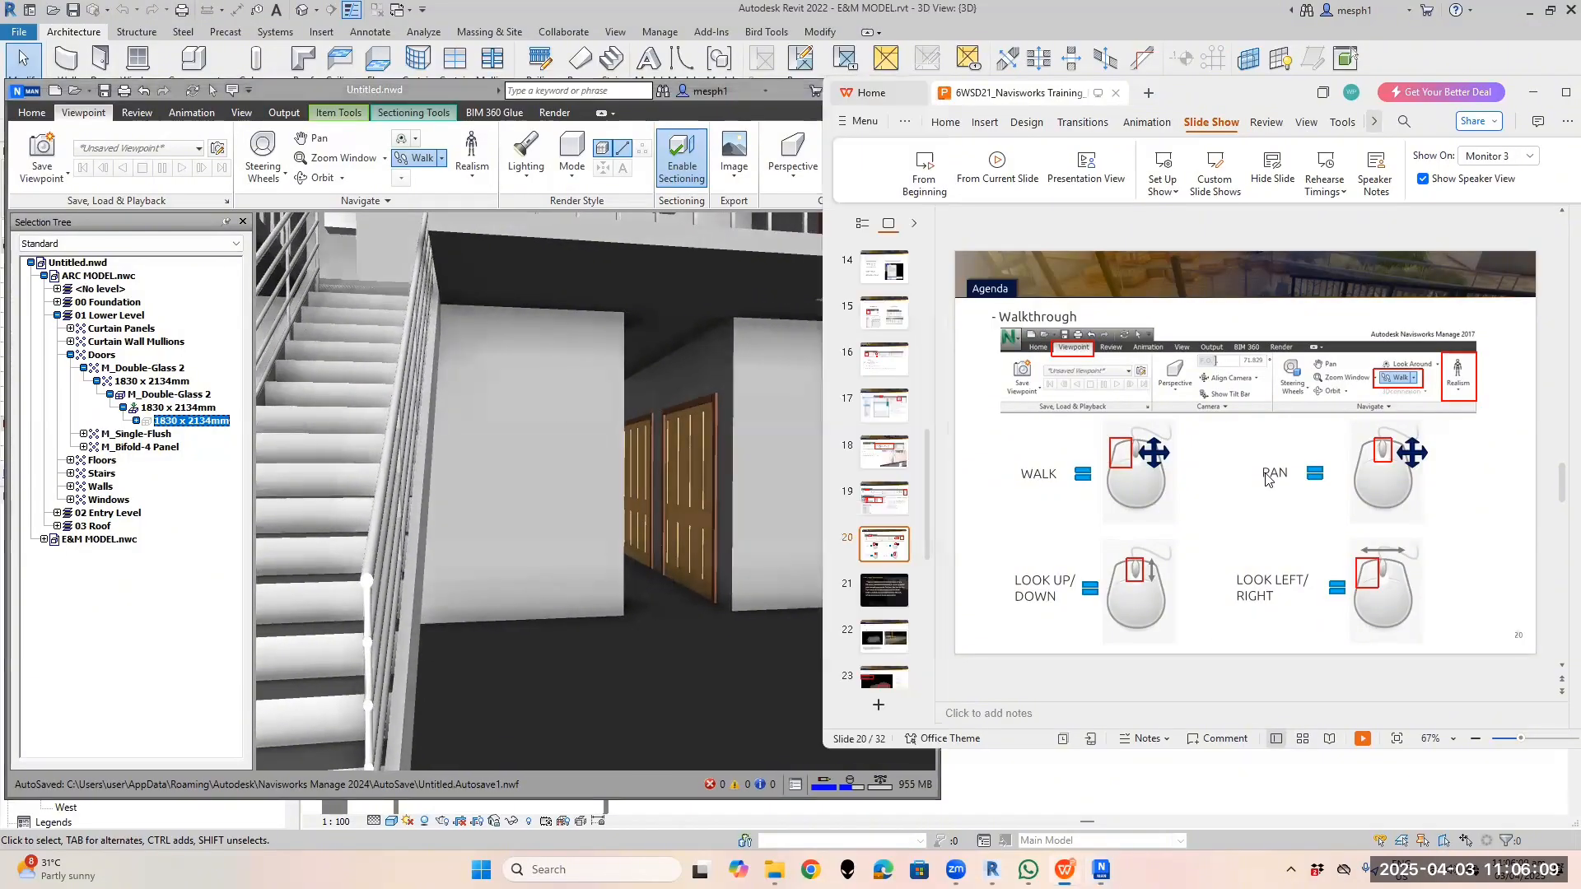
left_click(1559, 95)
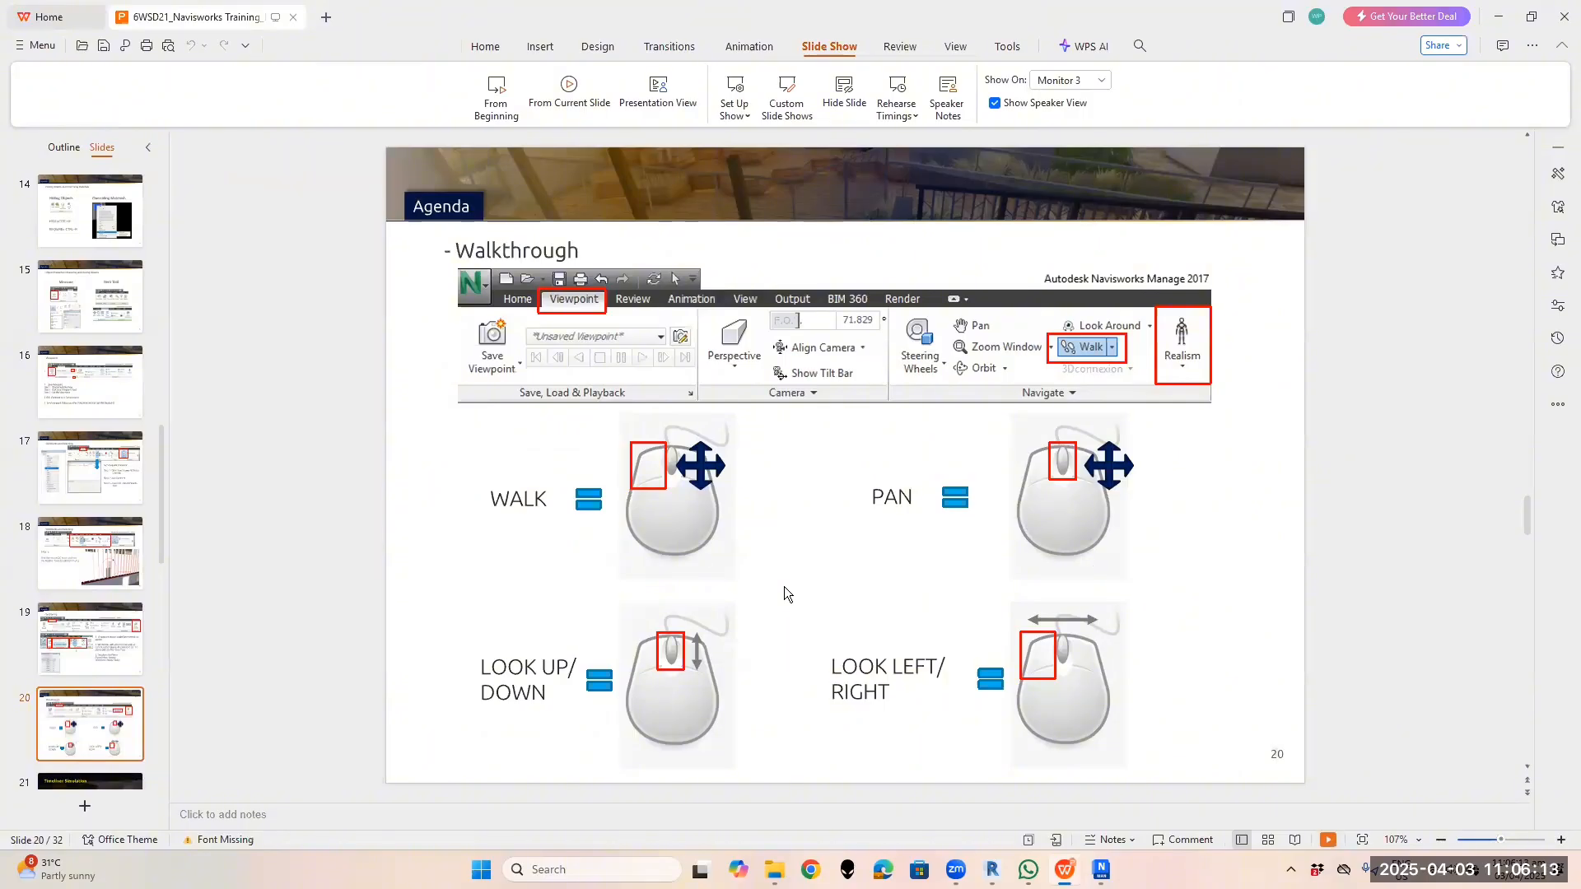
scroll(784, 587, "down", 1)
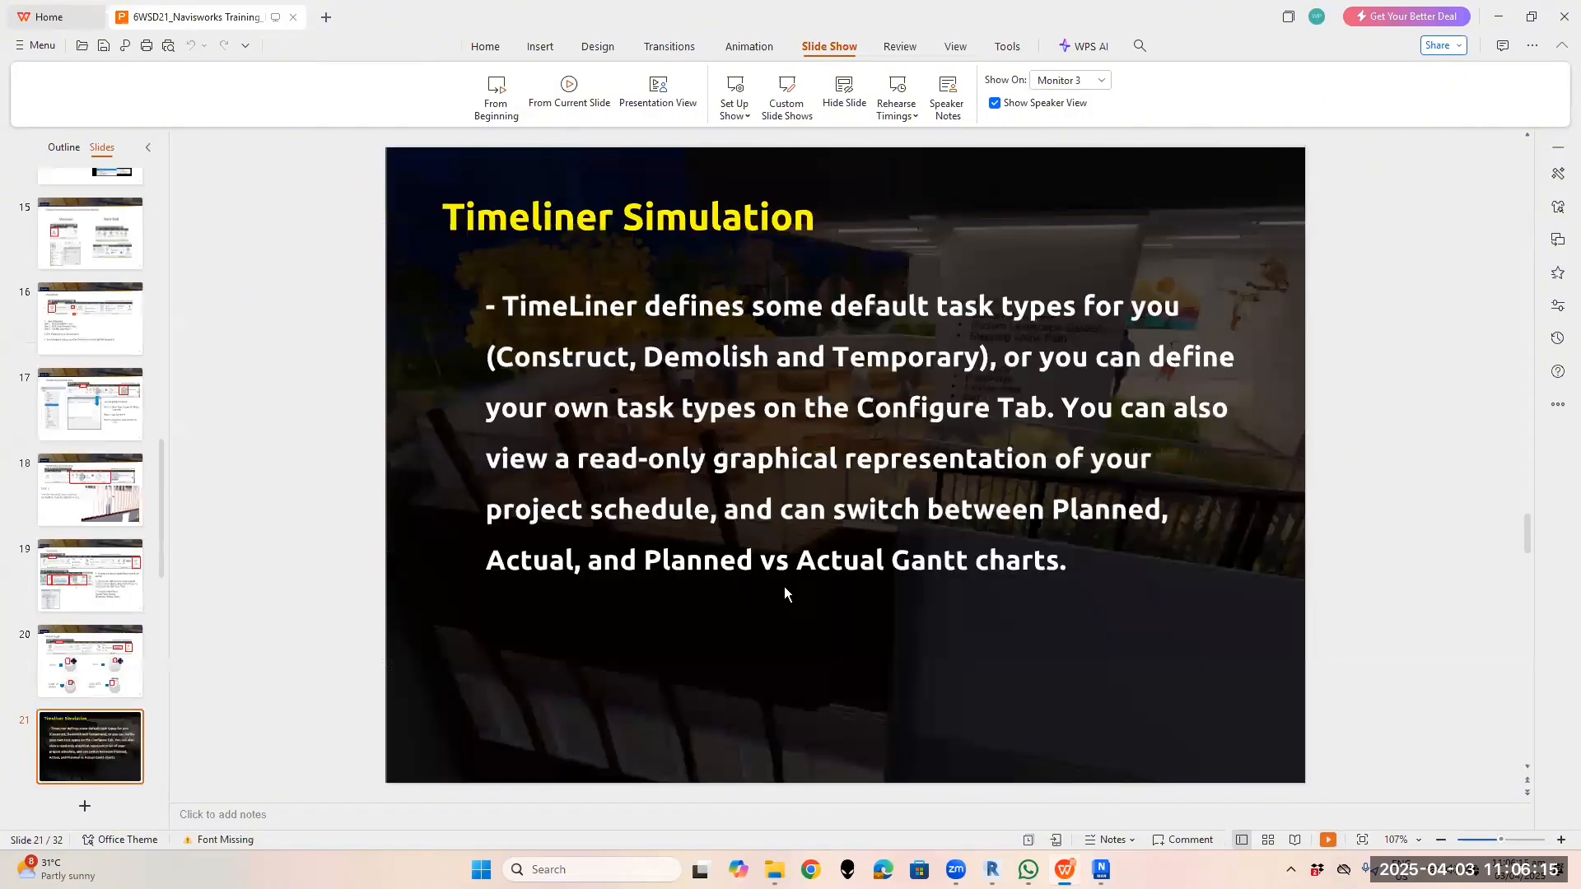